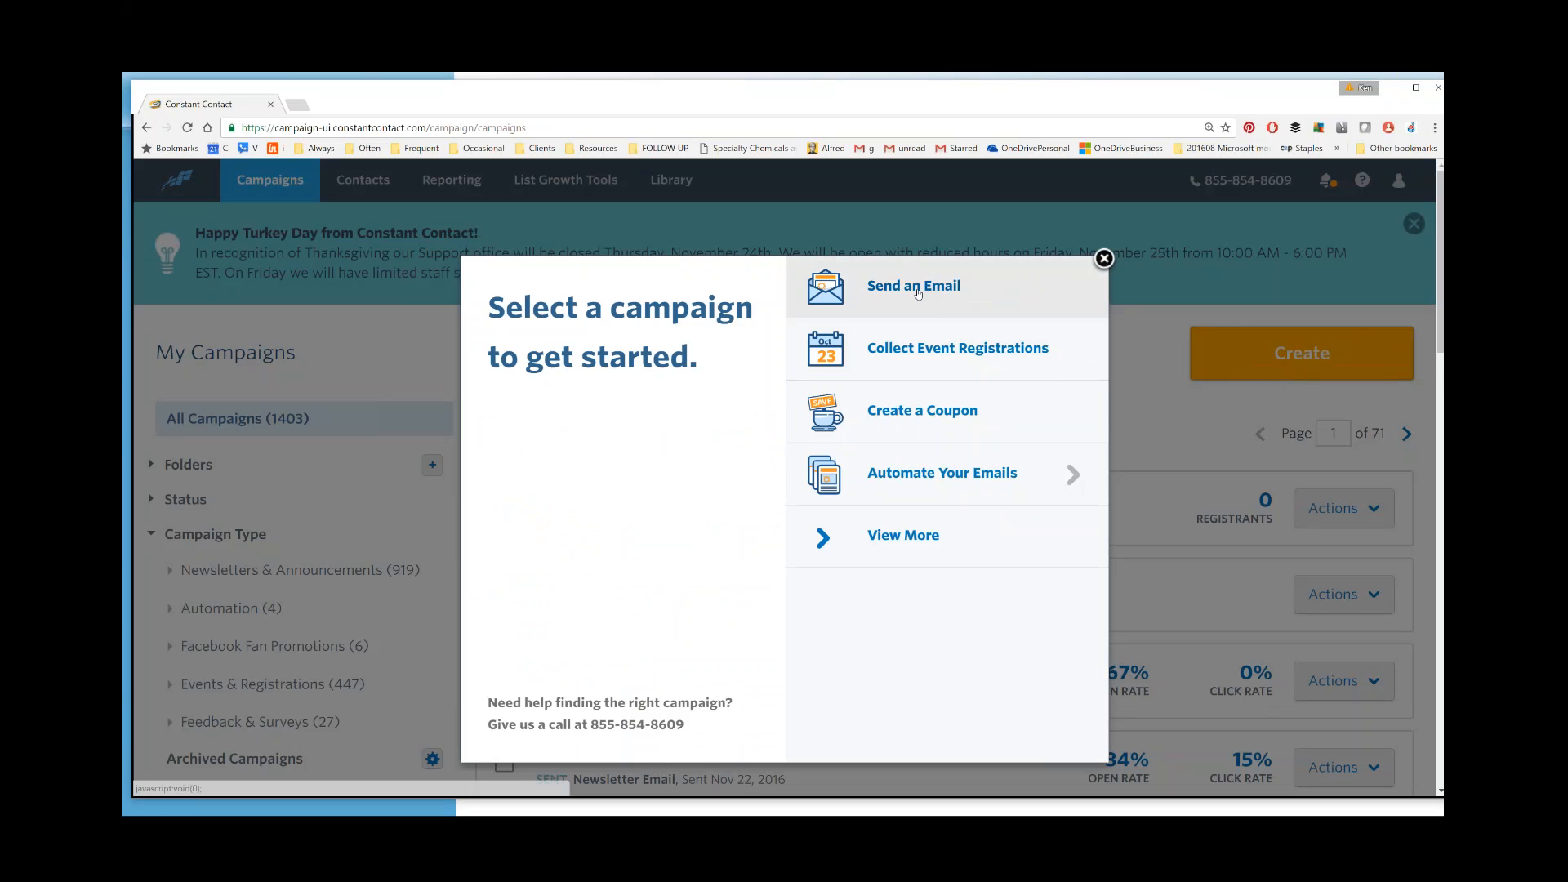
Start a new email campaign and bring up its template gallery at a readable size
left_click(940, 309)
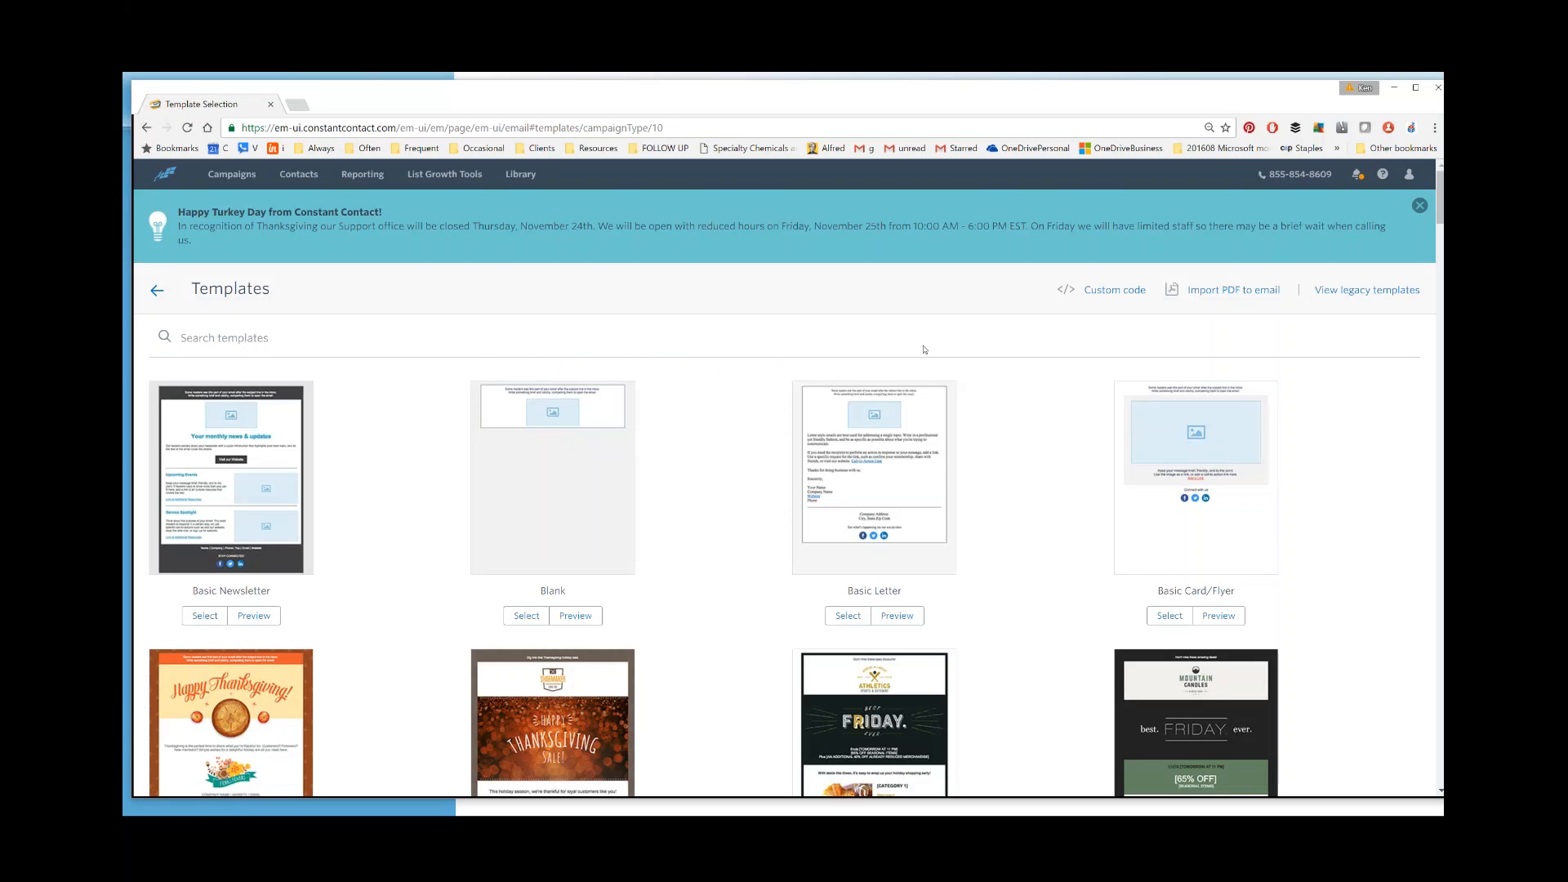
key("ctrl+plus")
key("ctrl+plus")
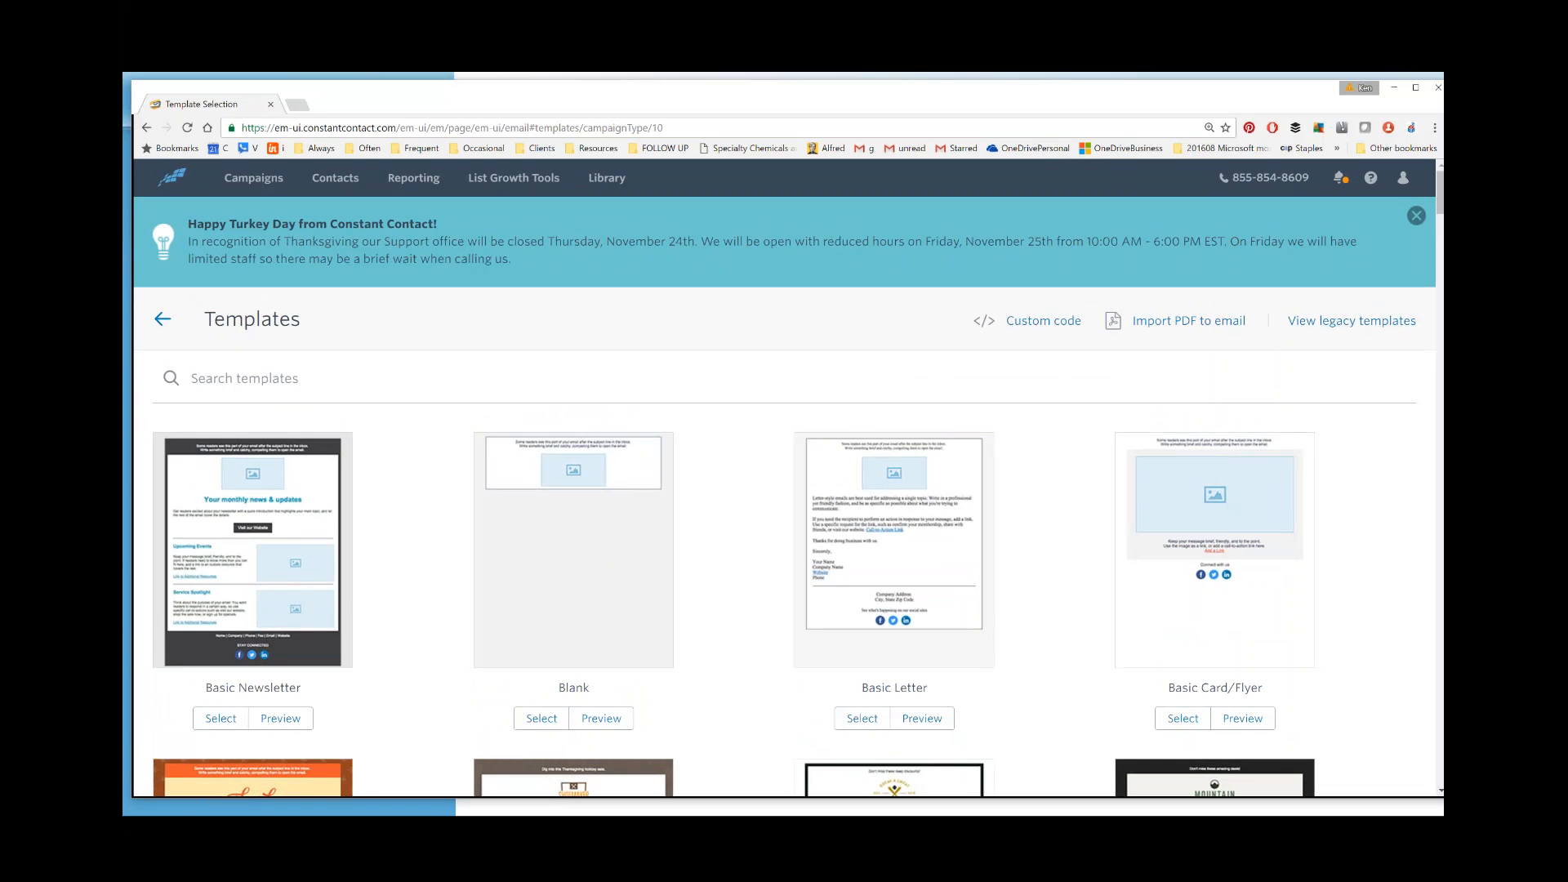
Browse the email template gallery to examine the basic, holiday, anniversary and birthday designs
scroll(699, 568, "down", 2)
scroll(699, 568, "down", 6)
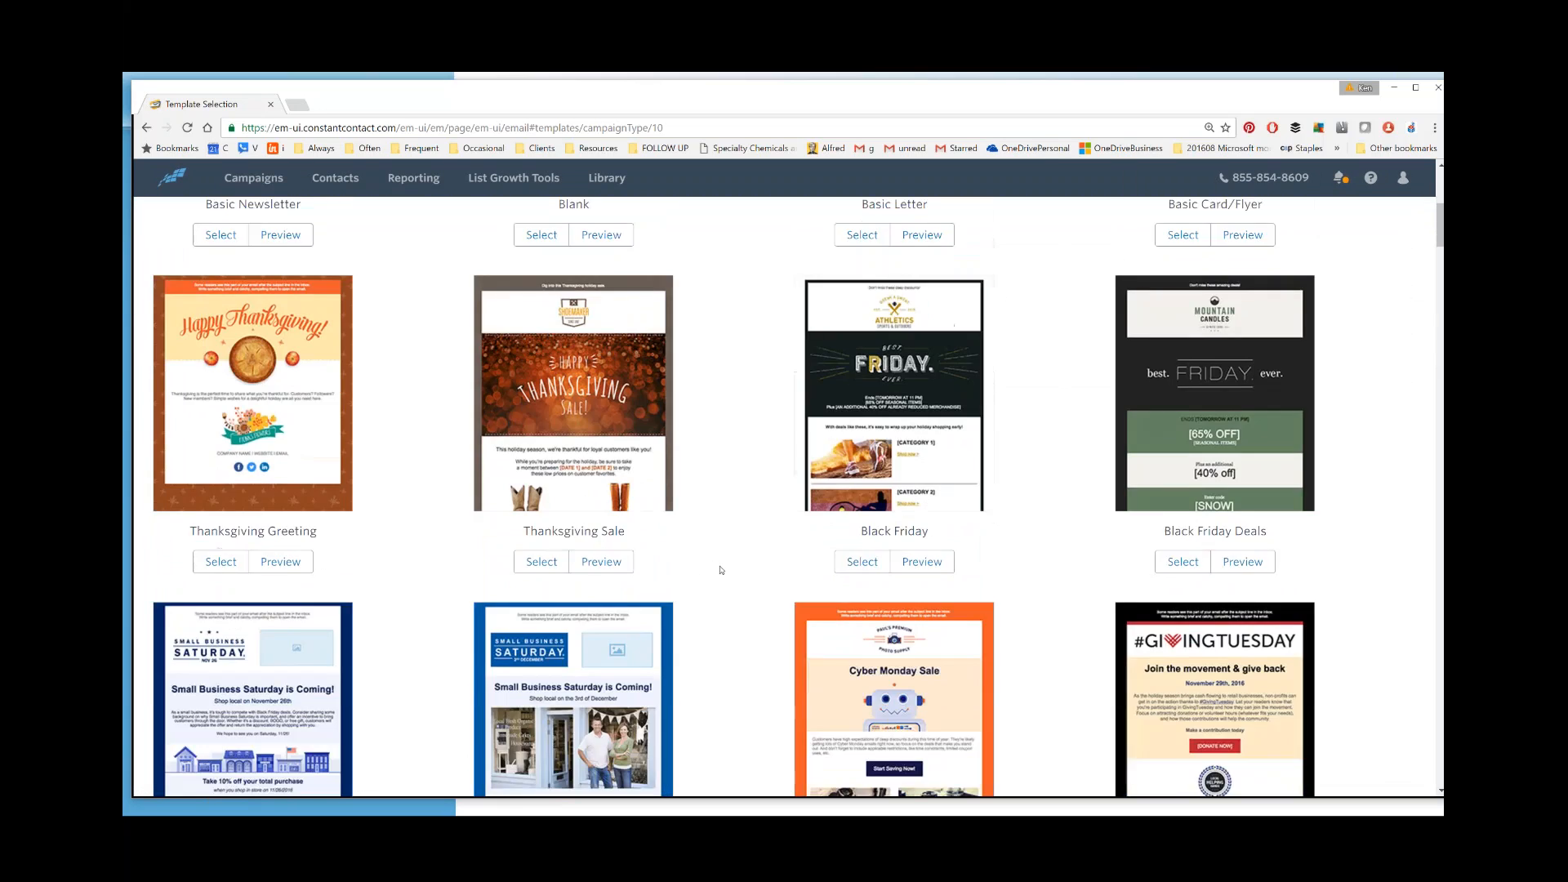
scroll(721, 570, "down", 8)
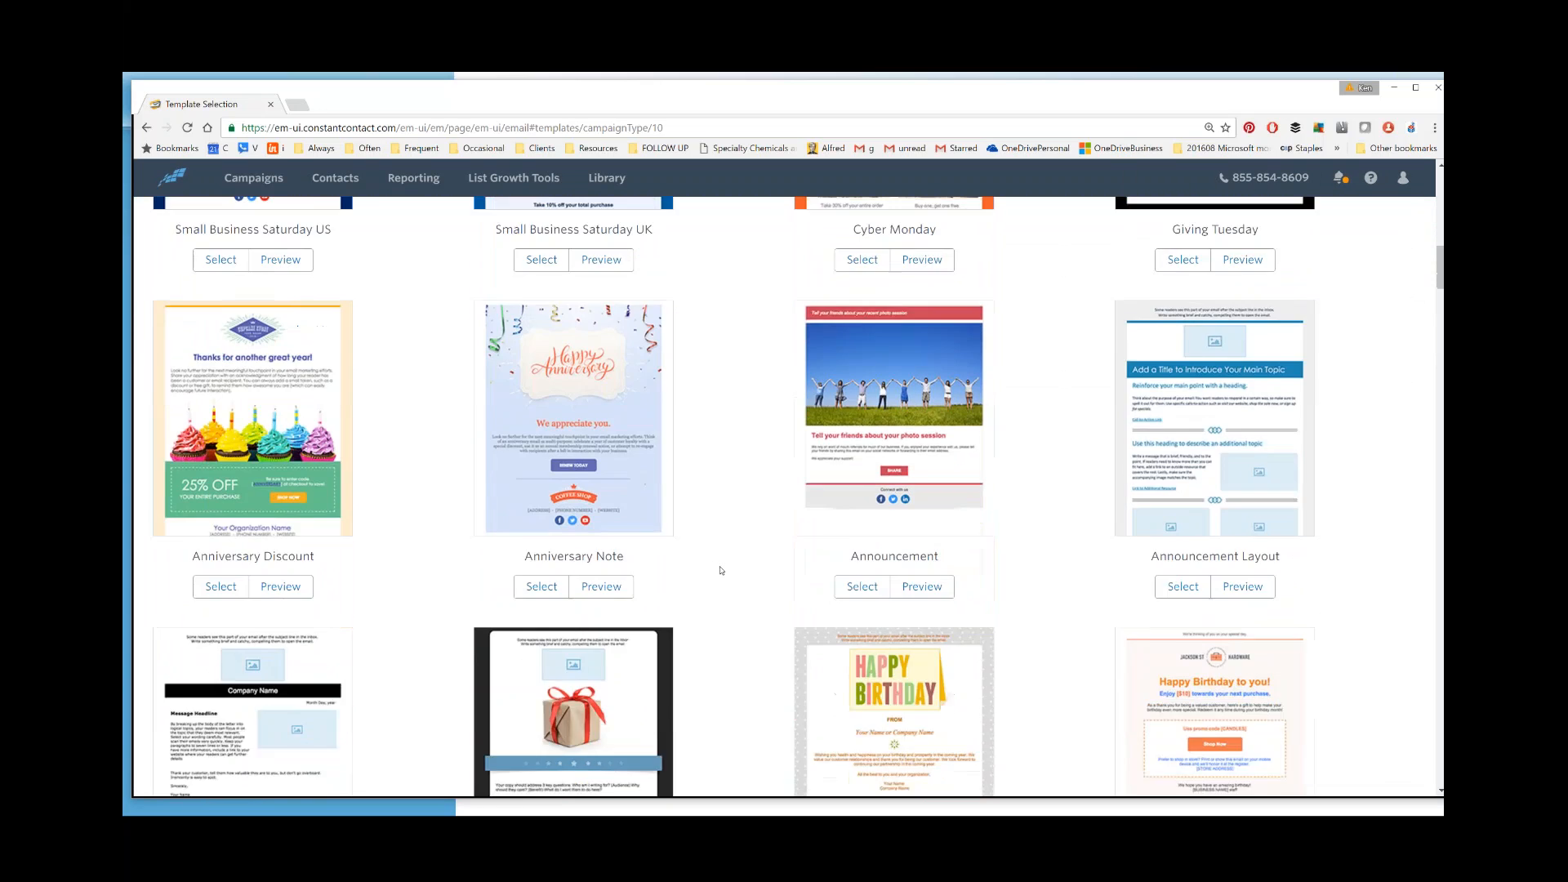
scroll(721, 570, "down", 2)
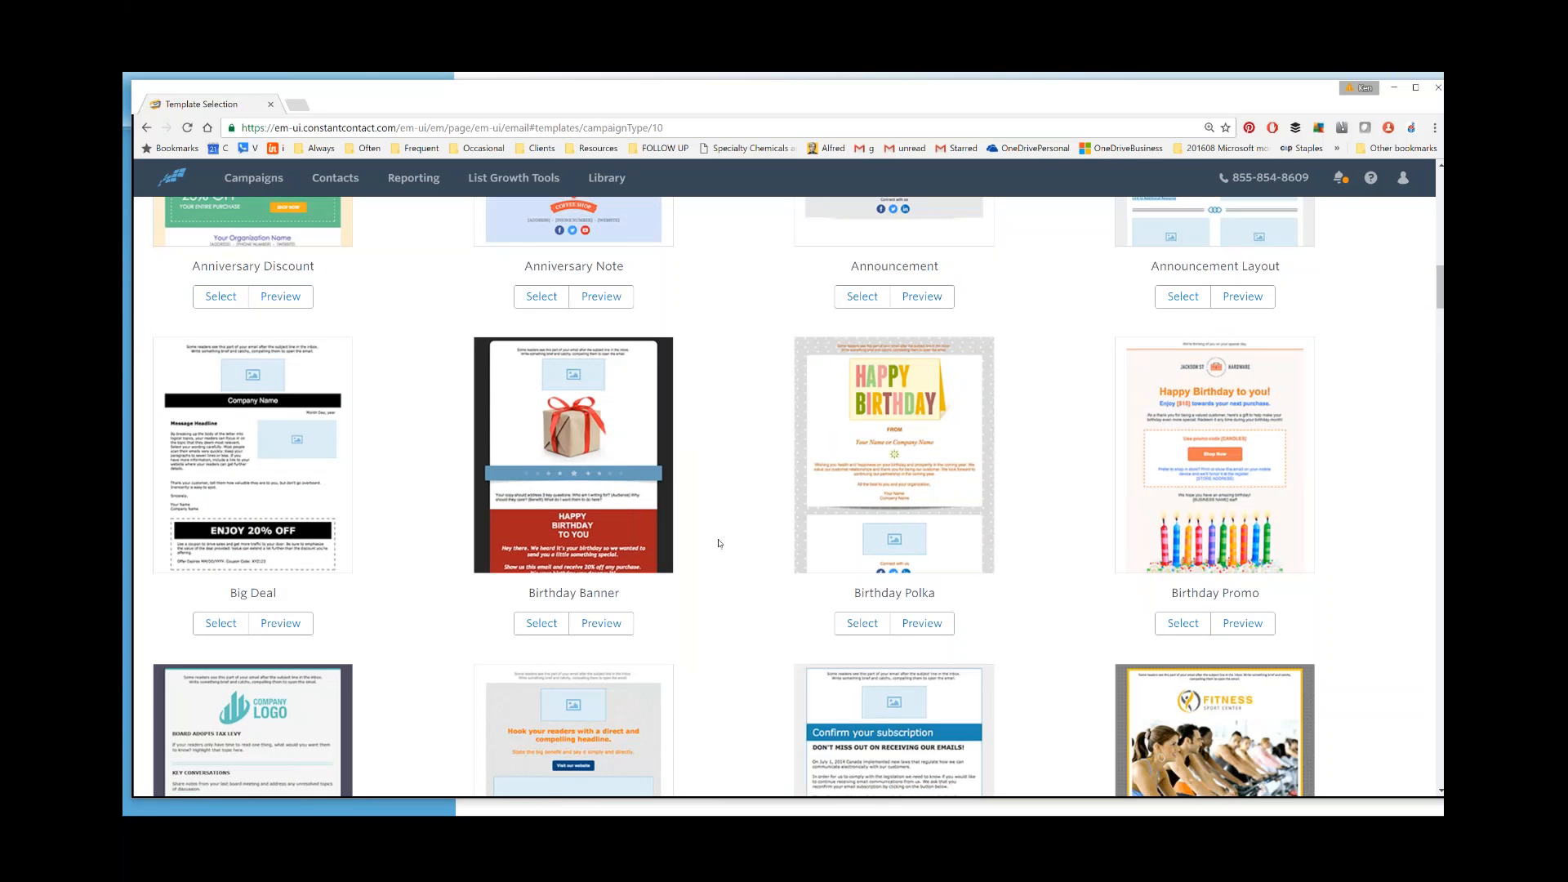
scroll(718, 544, "down", 5)
scroll(740, 530, "up", 8)
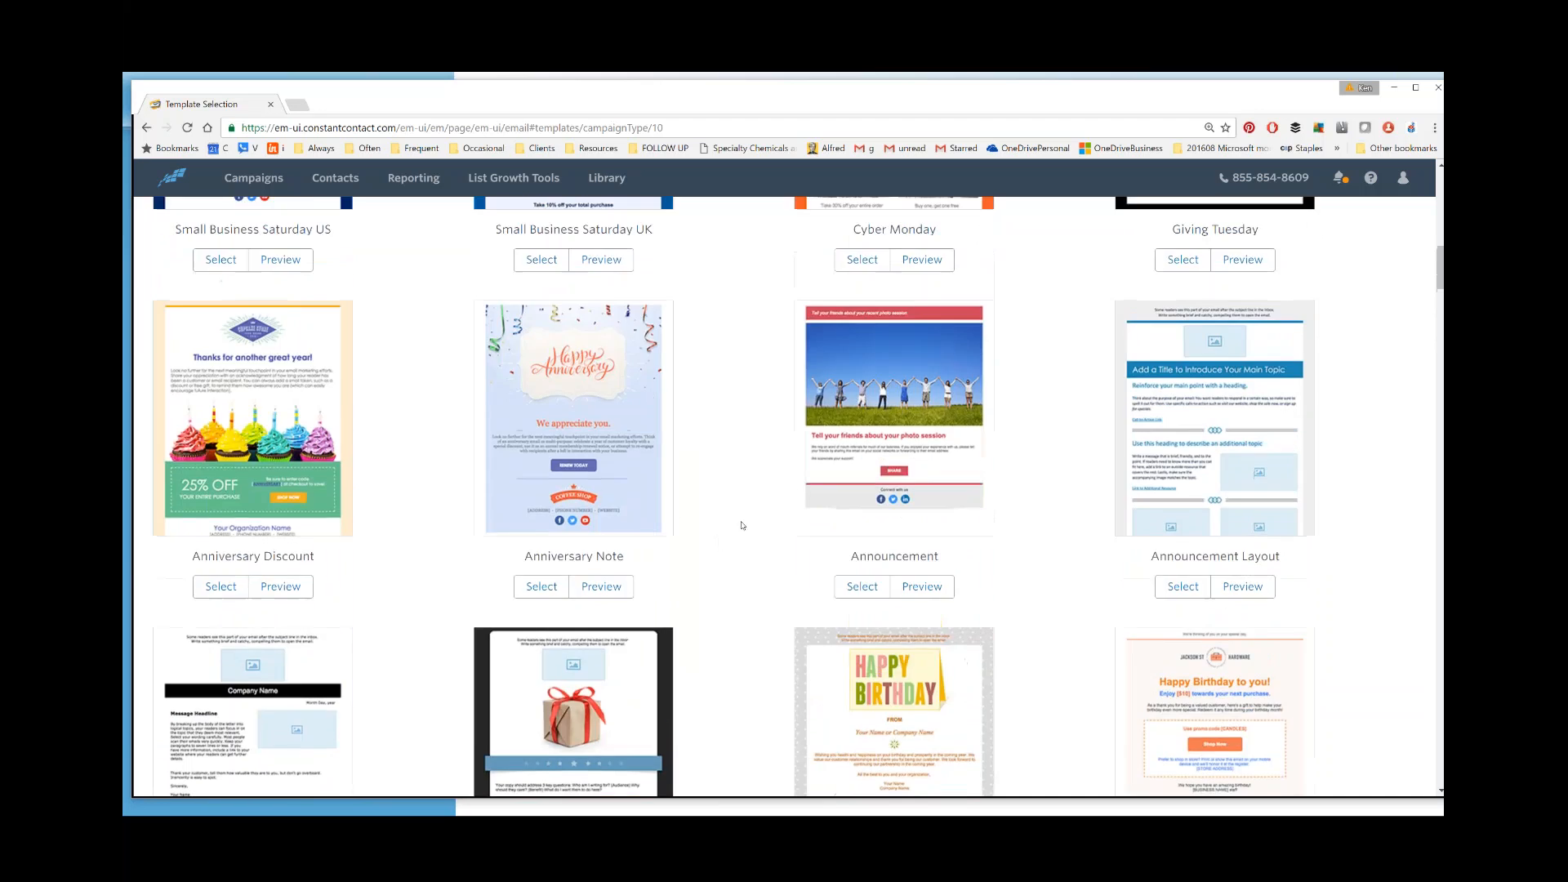
scroll(742, 523, "up", 10)
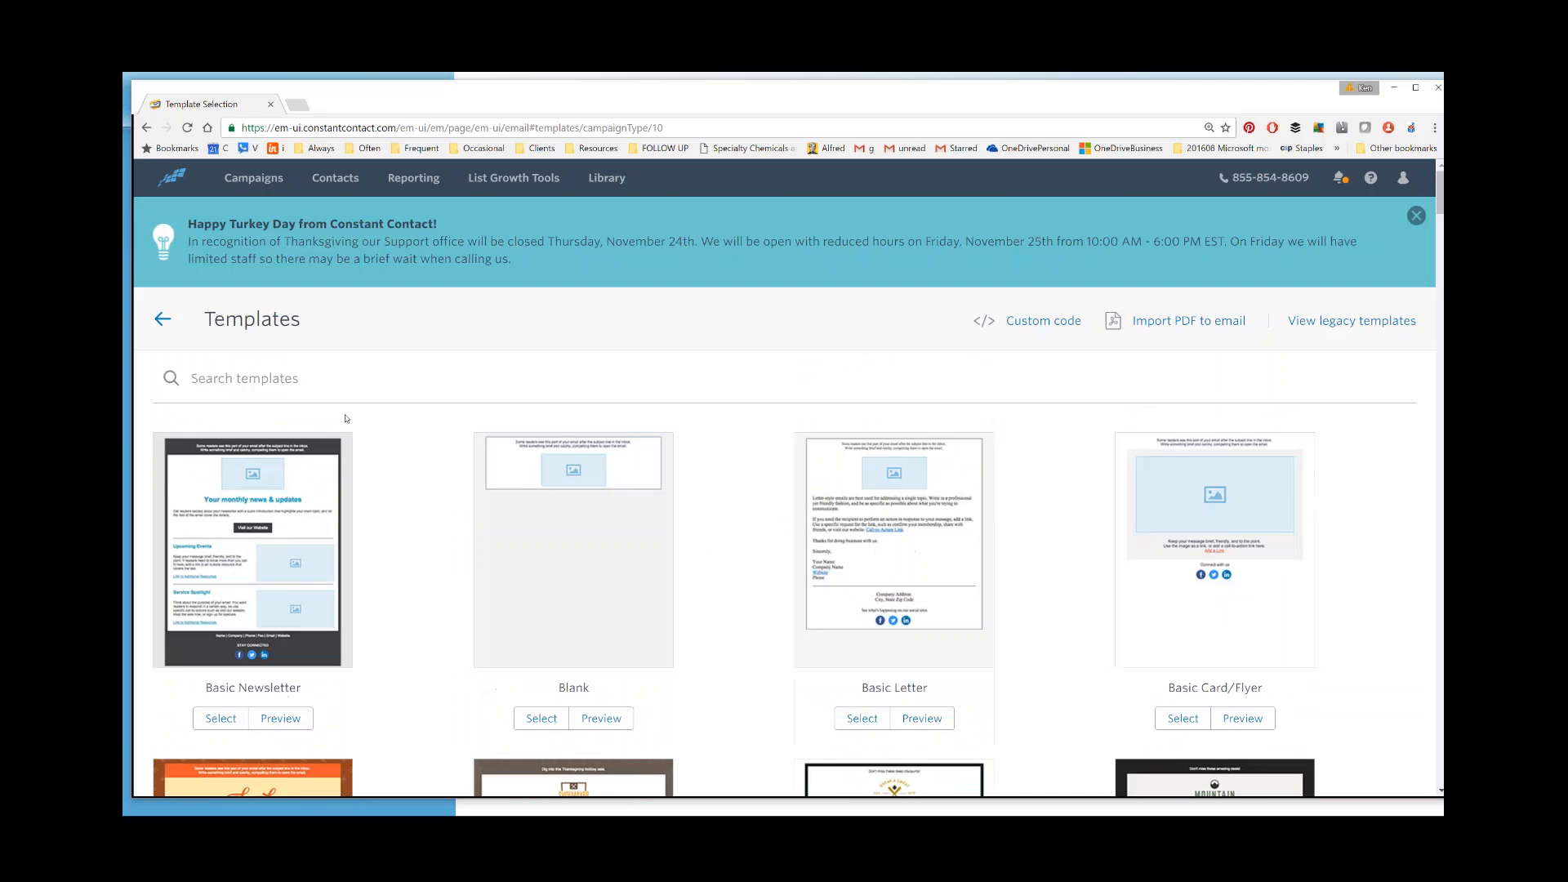
Search the email templates for "holiday" and clear that search filter
left_click(297, 379)
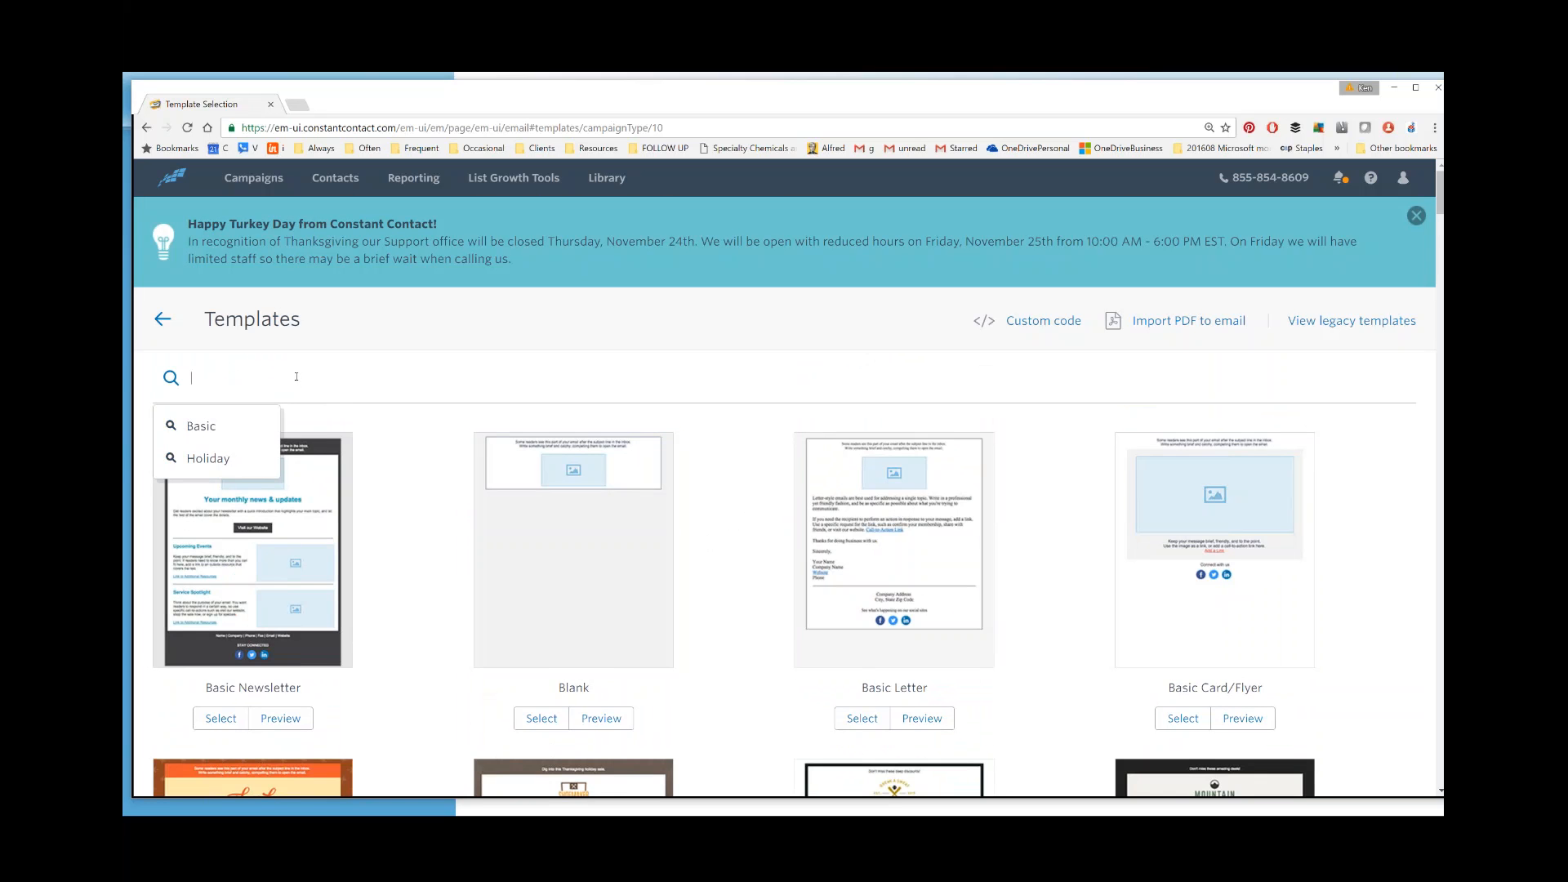
type("holid")
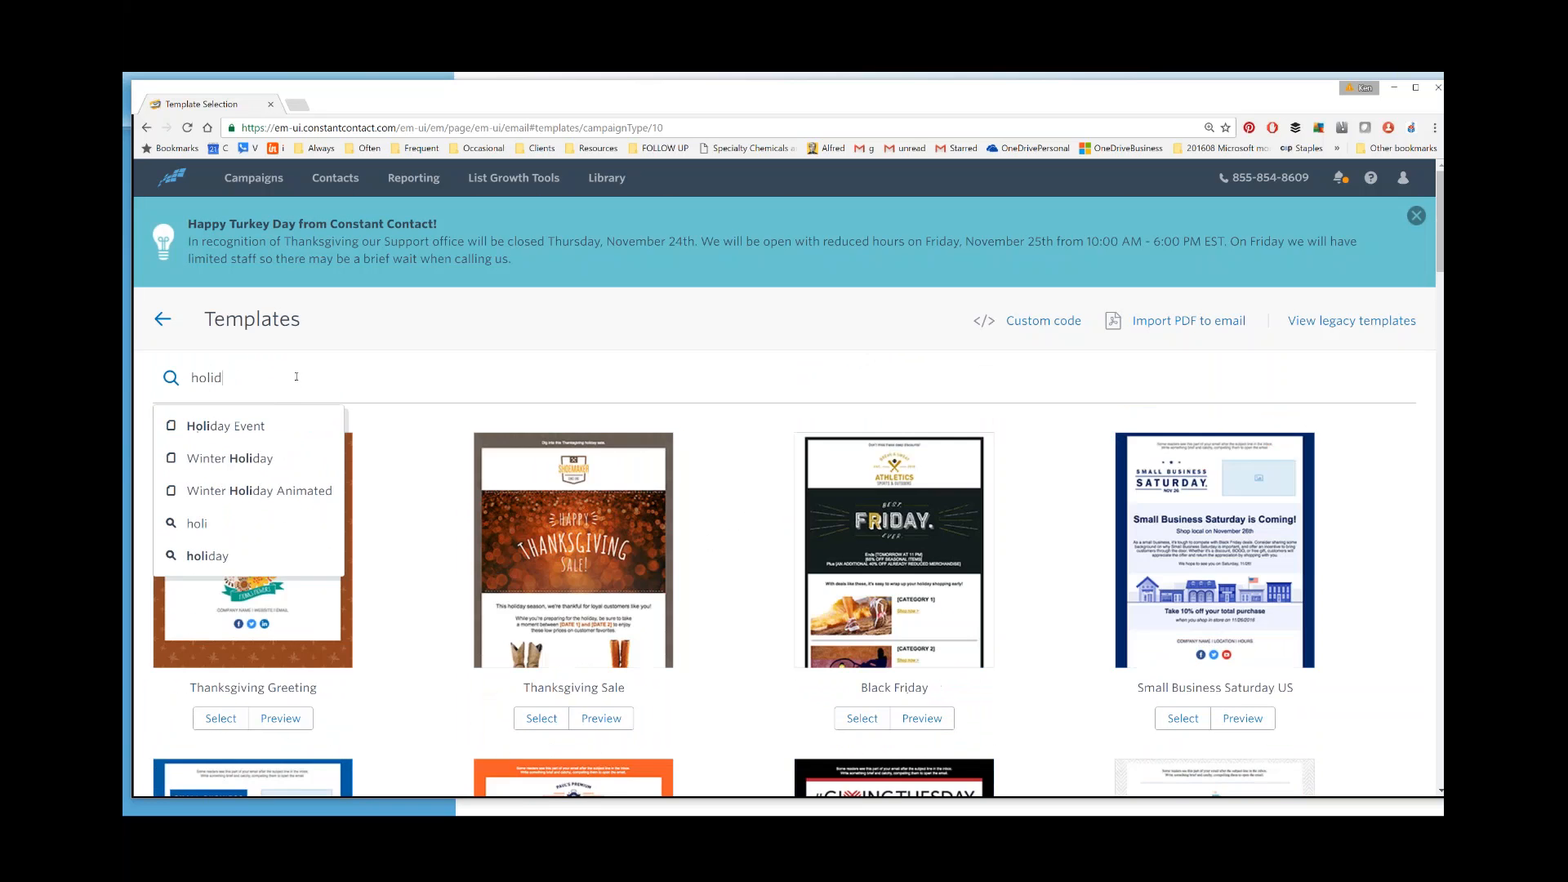
type("ay")
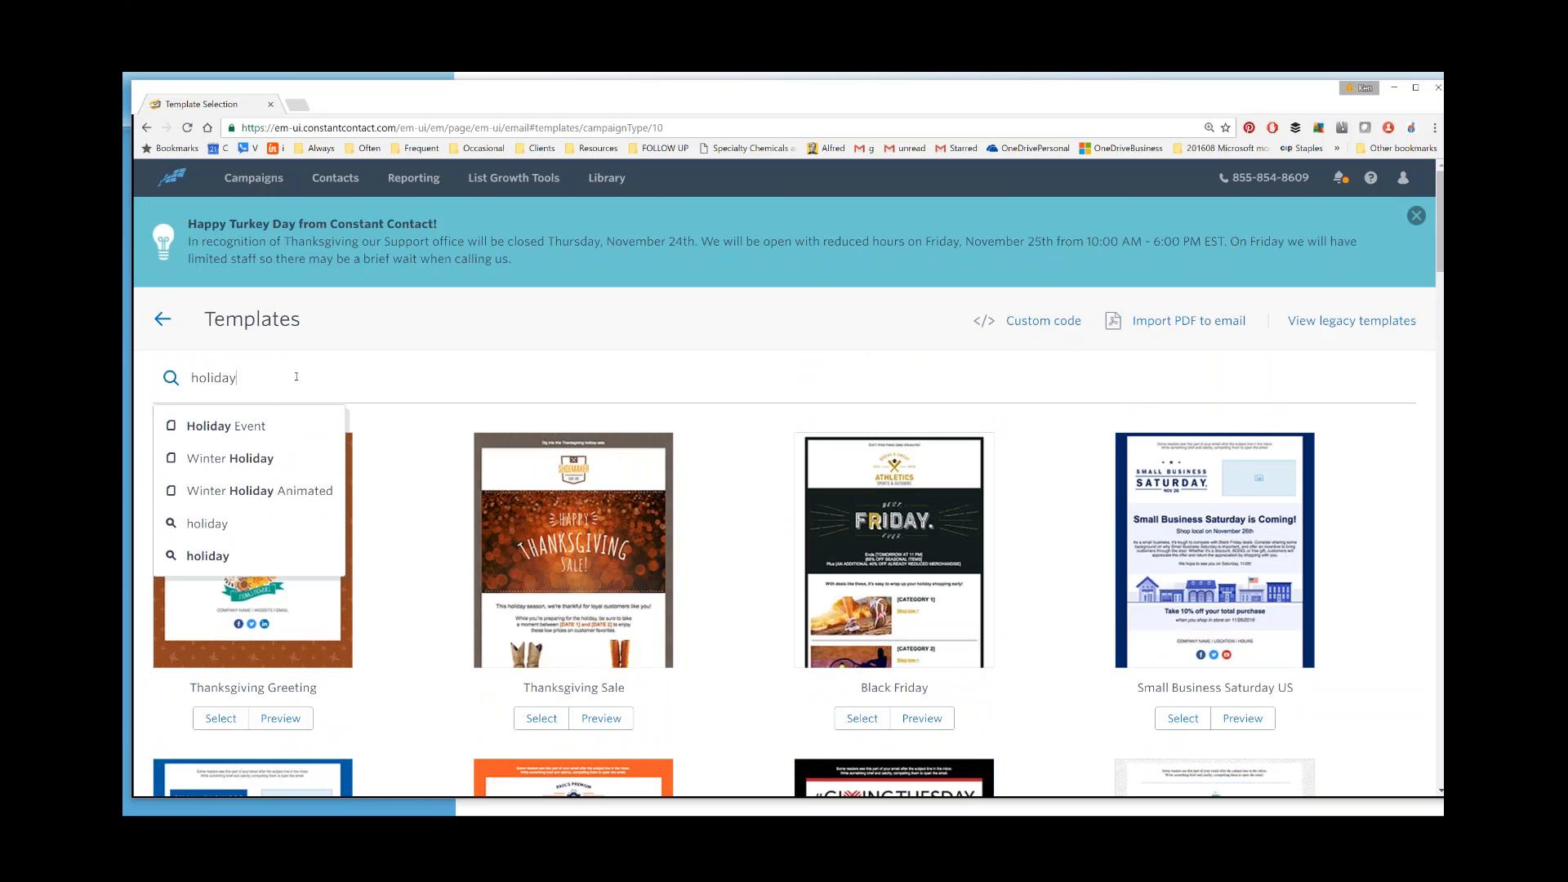
key("Return")
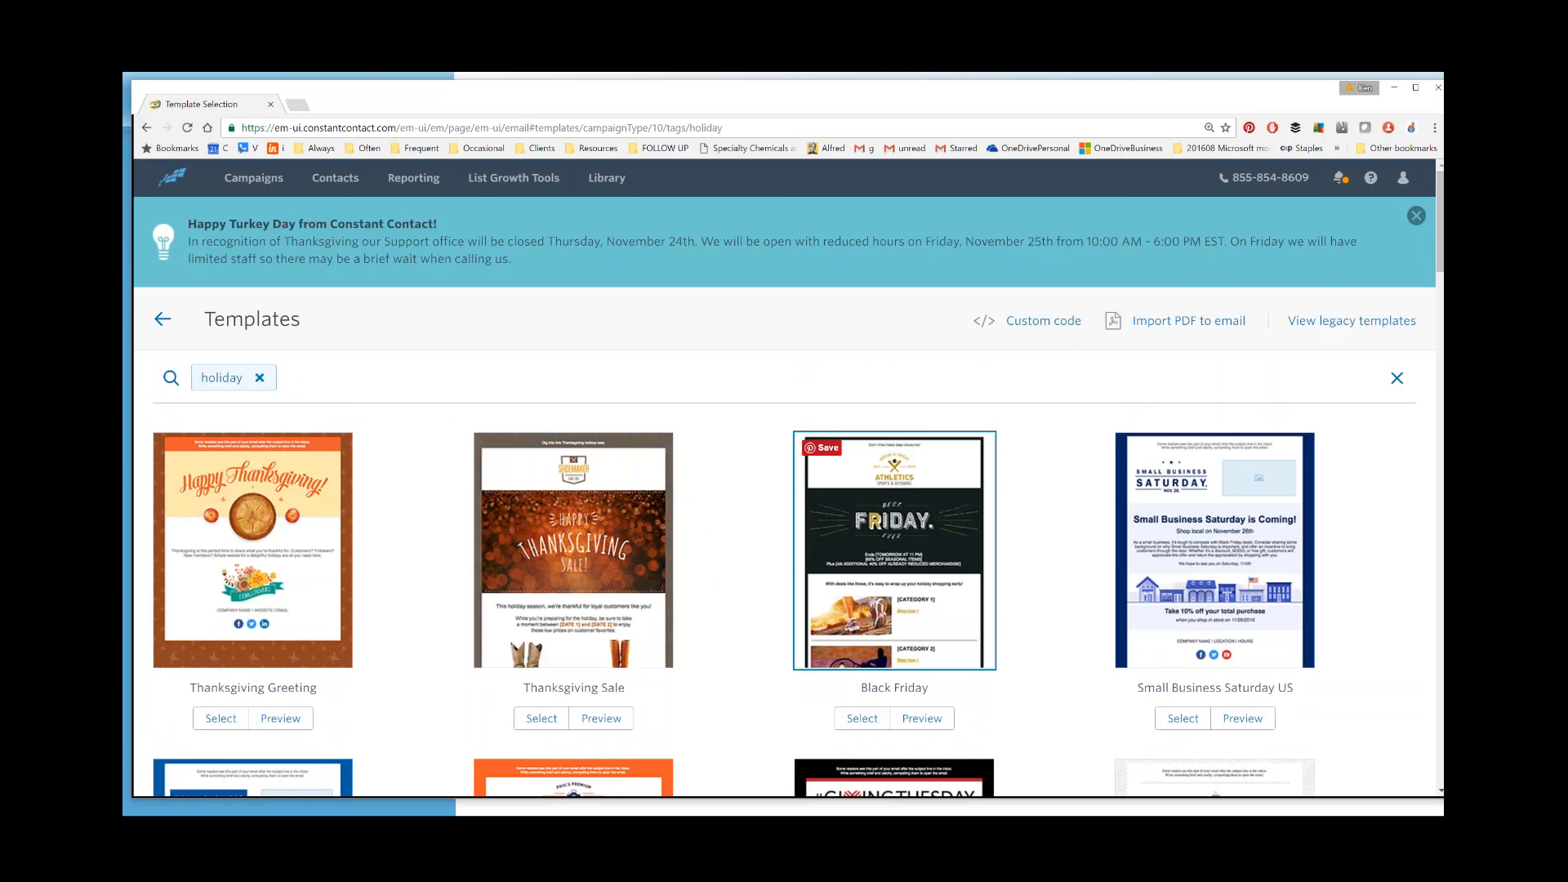
left_click(261, 378)
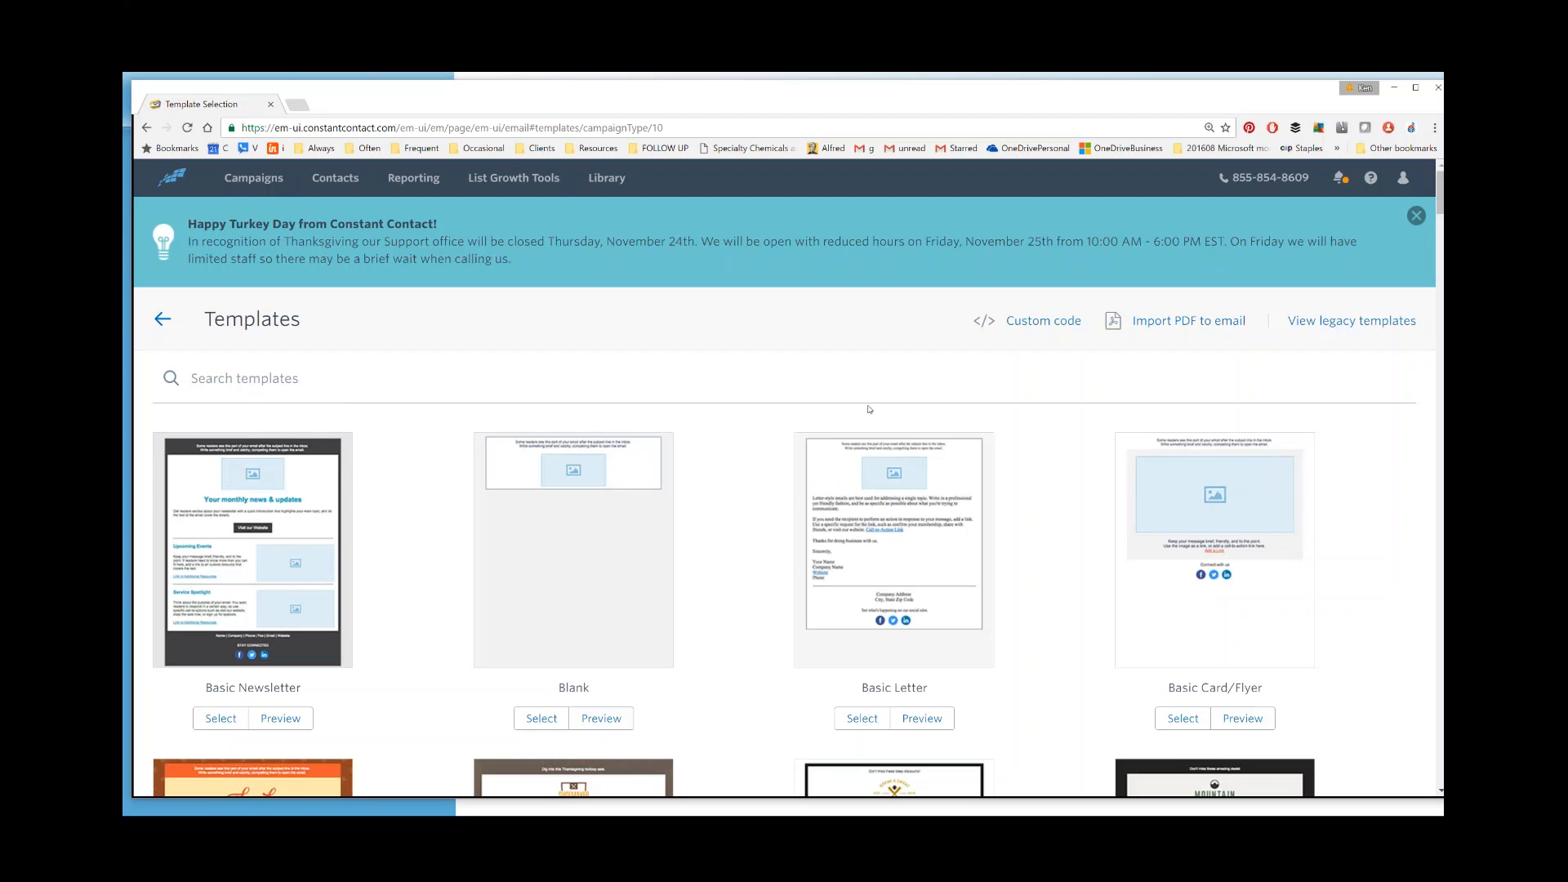
Choose the Basic Letter template for the email
key("ctrl+plus")
key("ctrl+plus")
key("ctrl+plus")
scroll(886, 445, "down", 3)
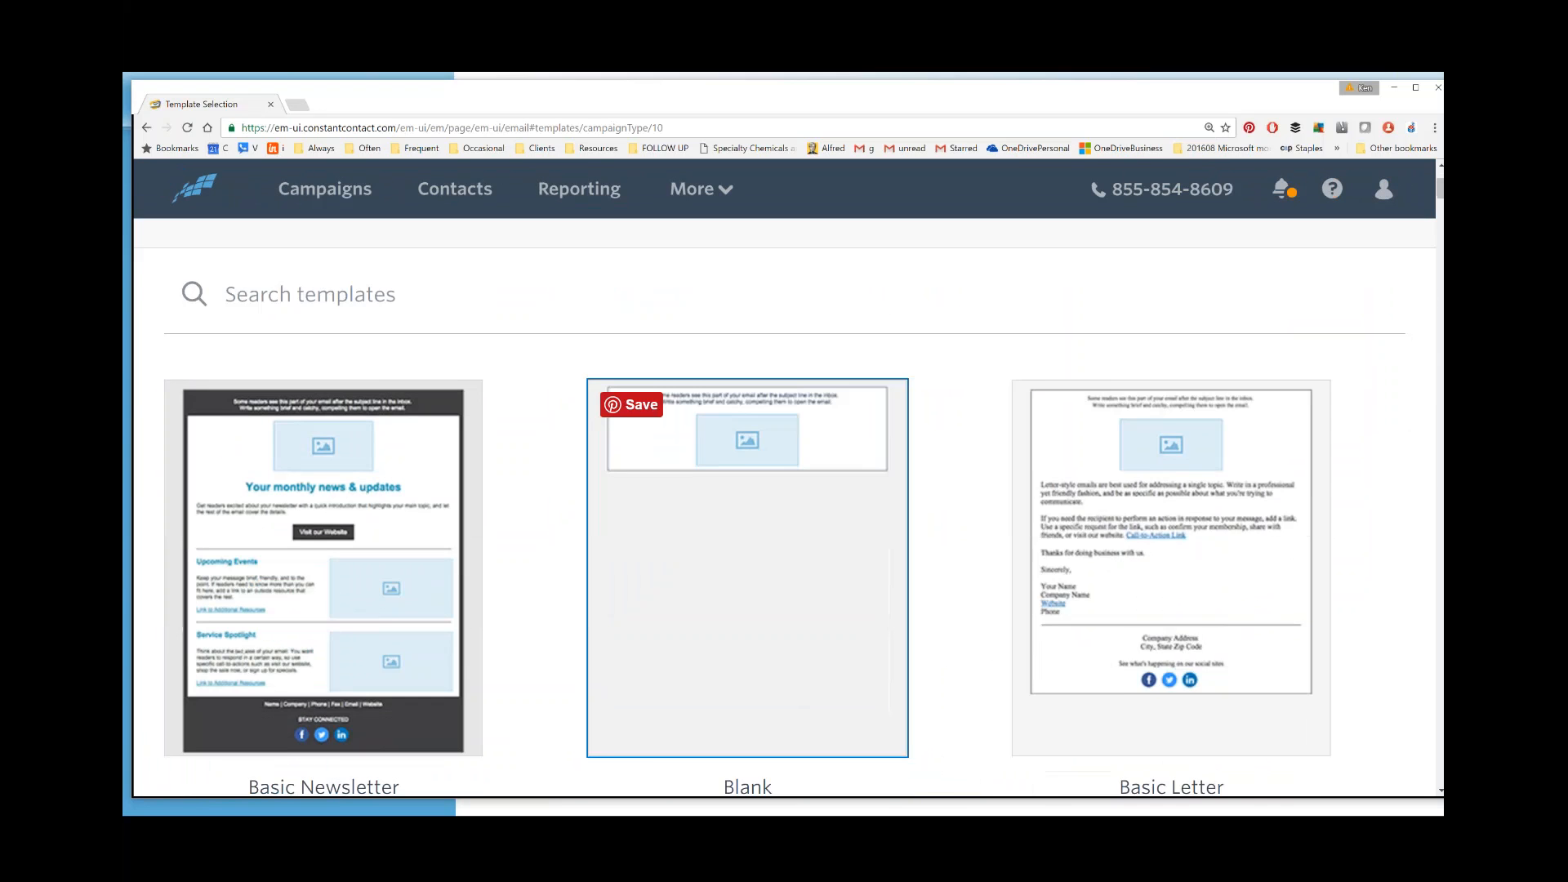
scroll(747, 531, "down", 1)
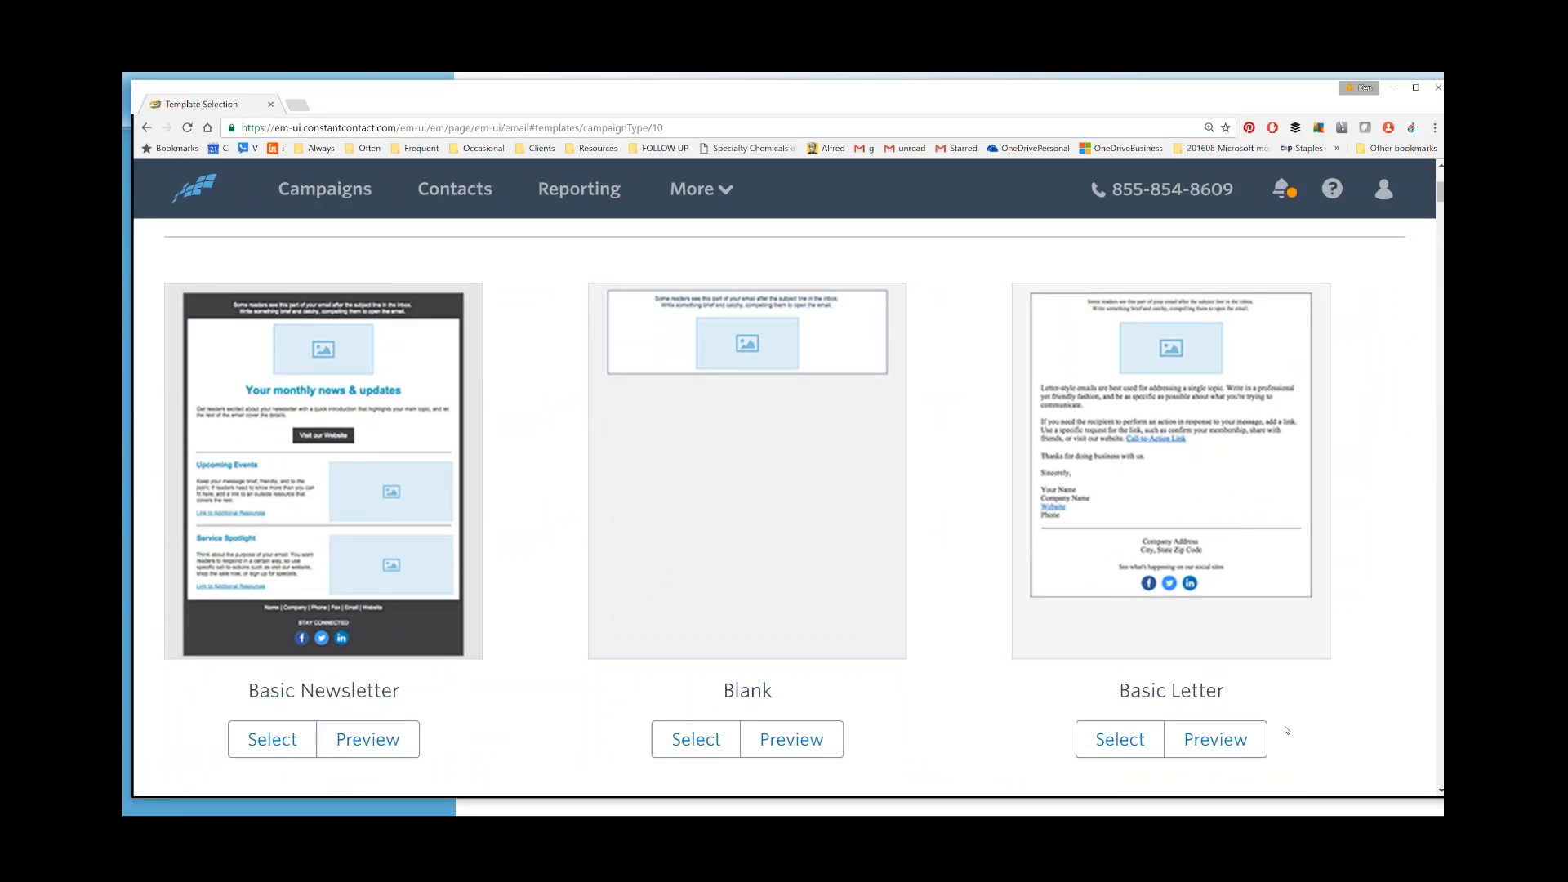
left_click(1136, 742)
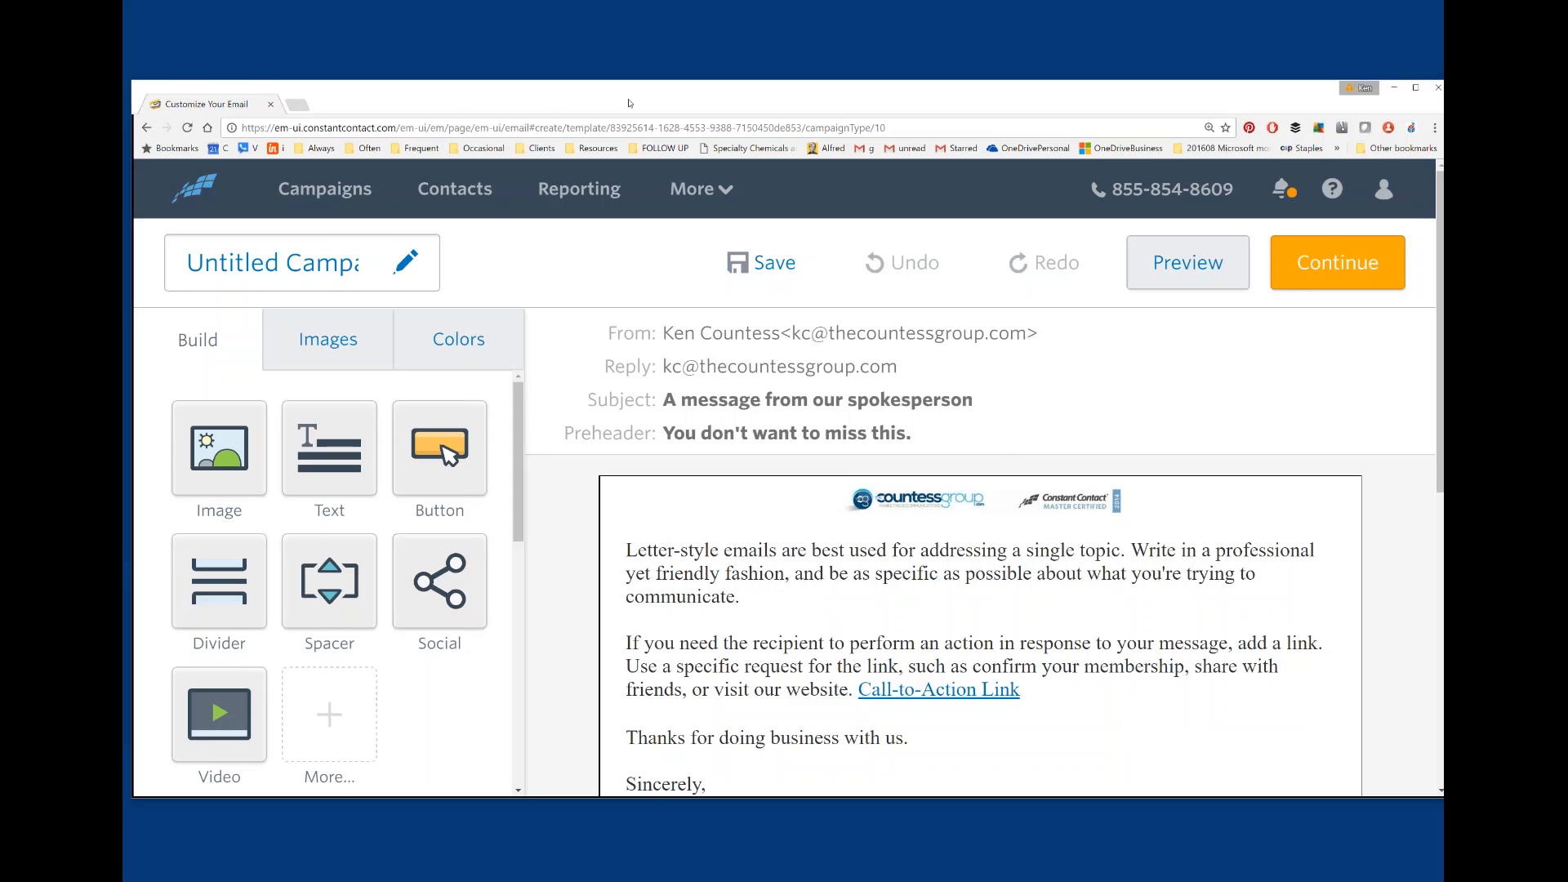
Move the browser window up and extend its lower edge so more of the email editor fits, with page zoom at 150%
left_click_drag(629, 100, 634, 27)
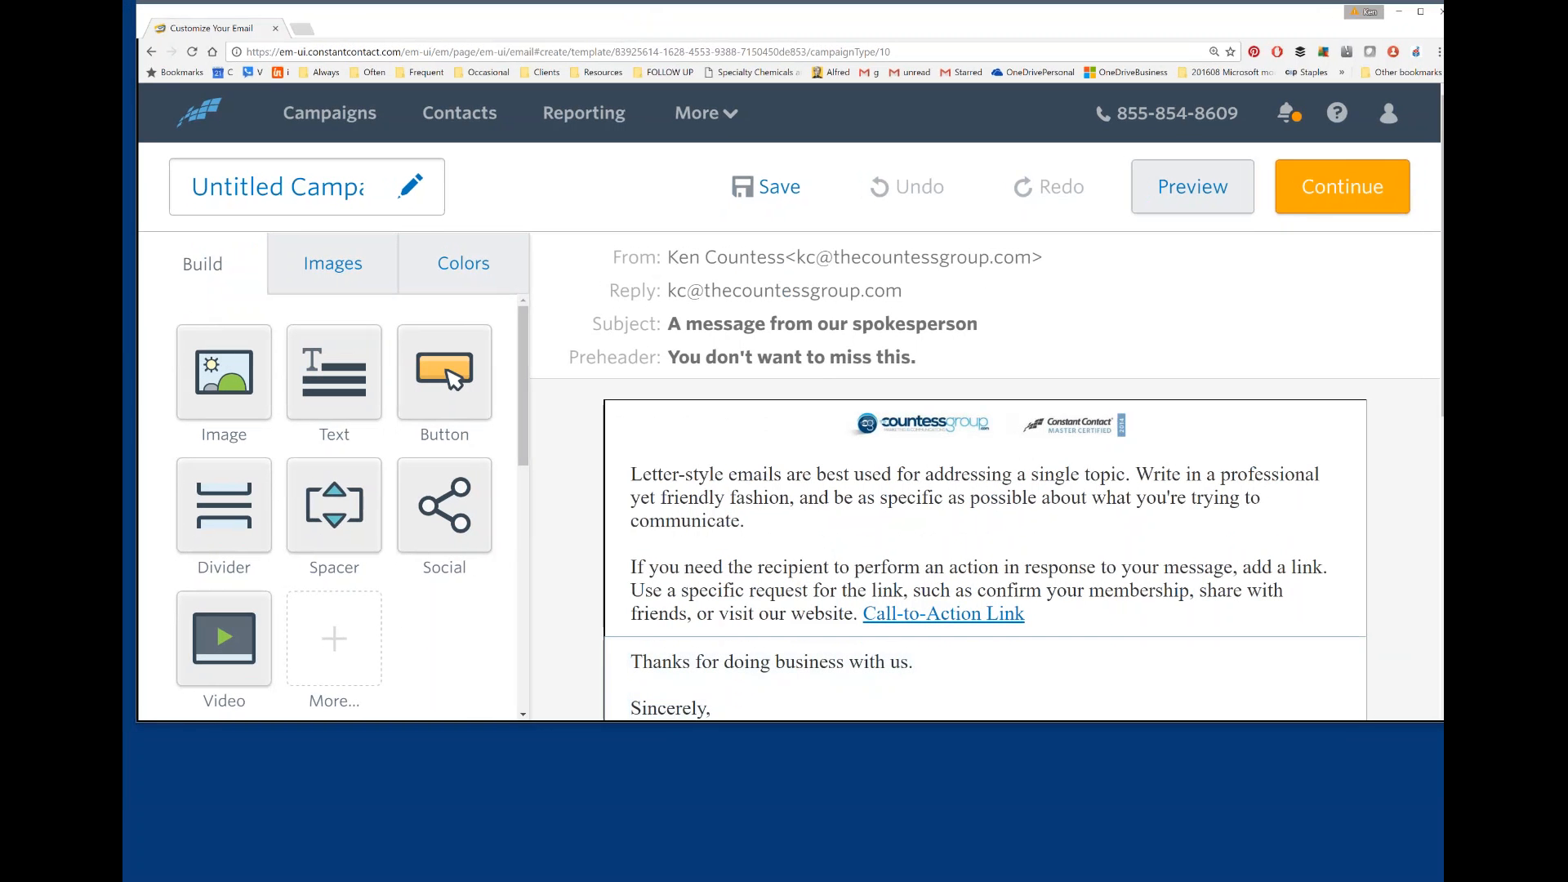
mouse_move(582, 777)
left_mouse_down()
mouse_move(582, 879)
mouse_move(582, 864)
left_mouse_up()
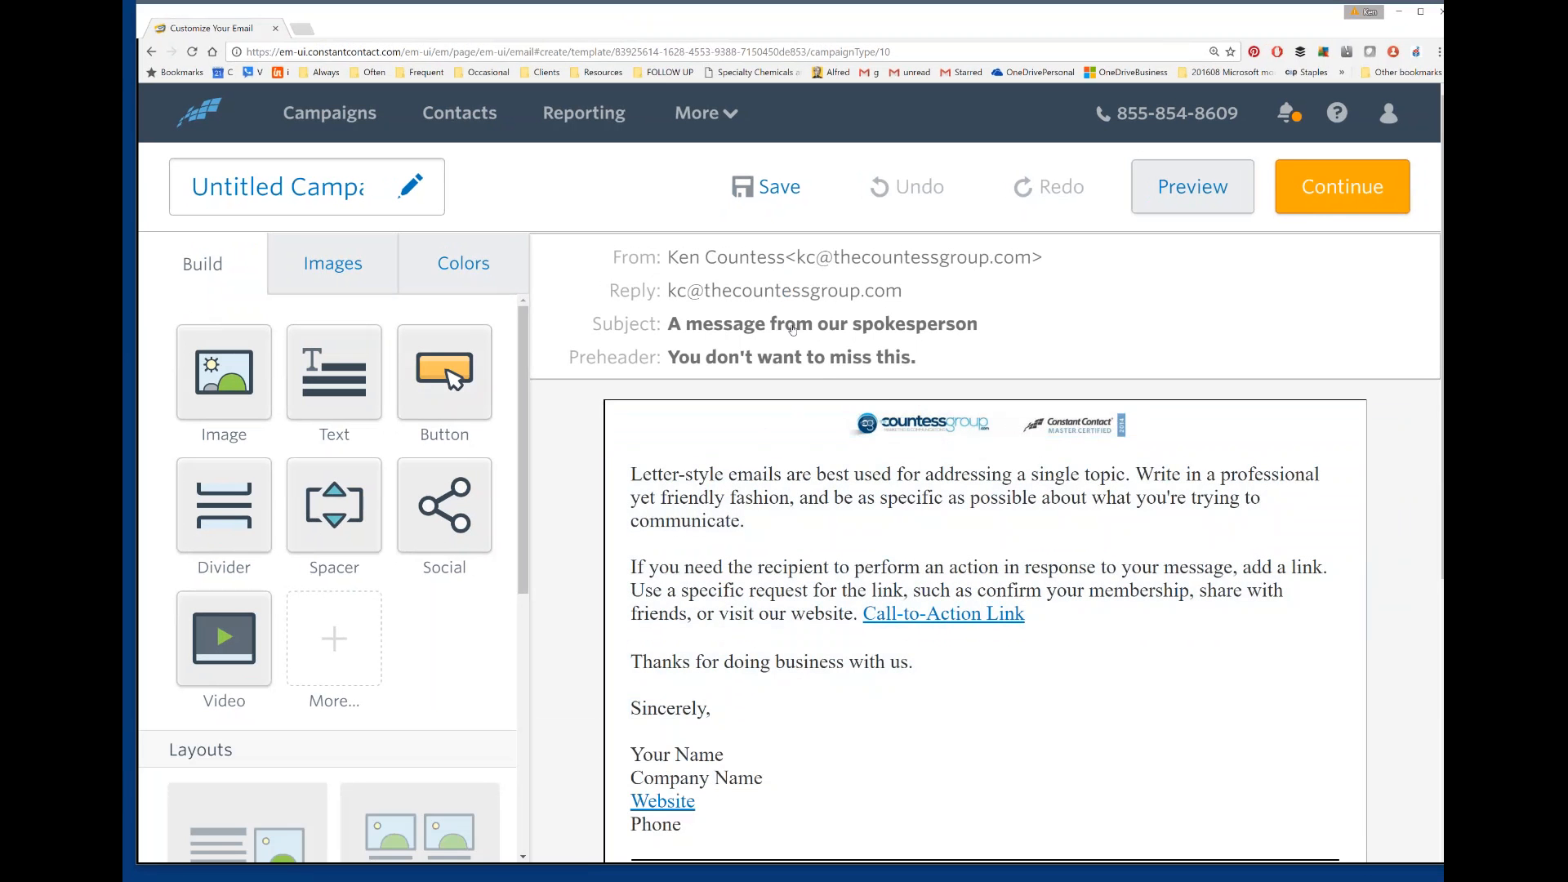
key("ctrl+minus")
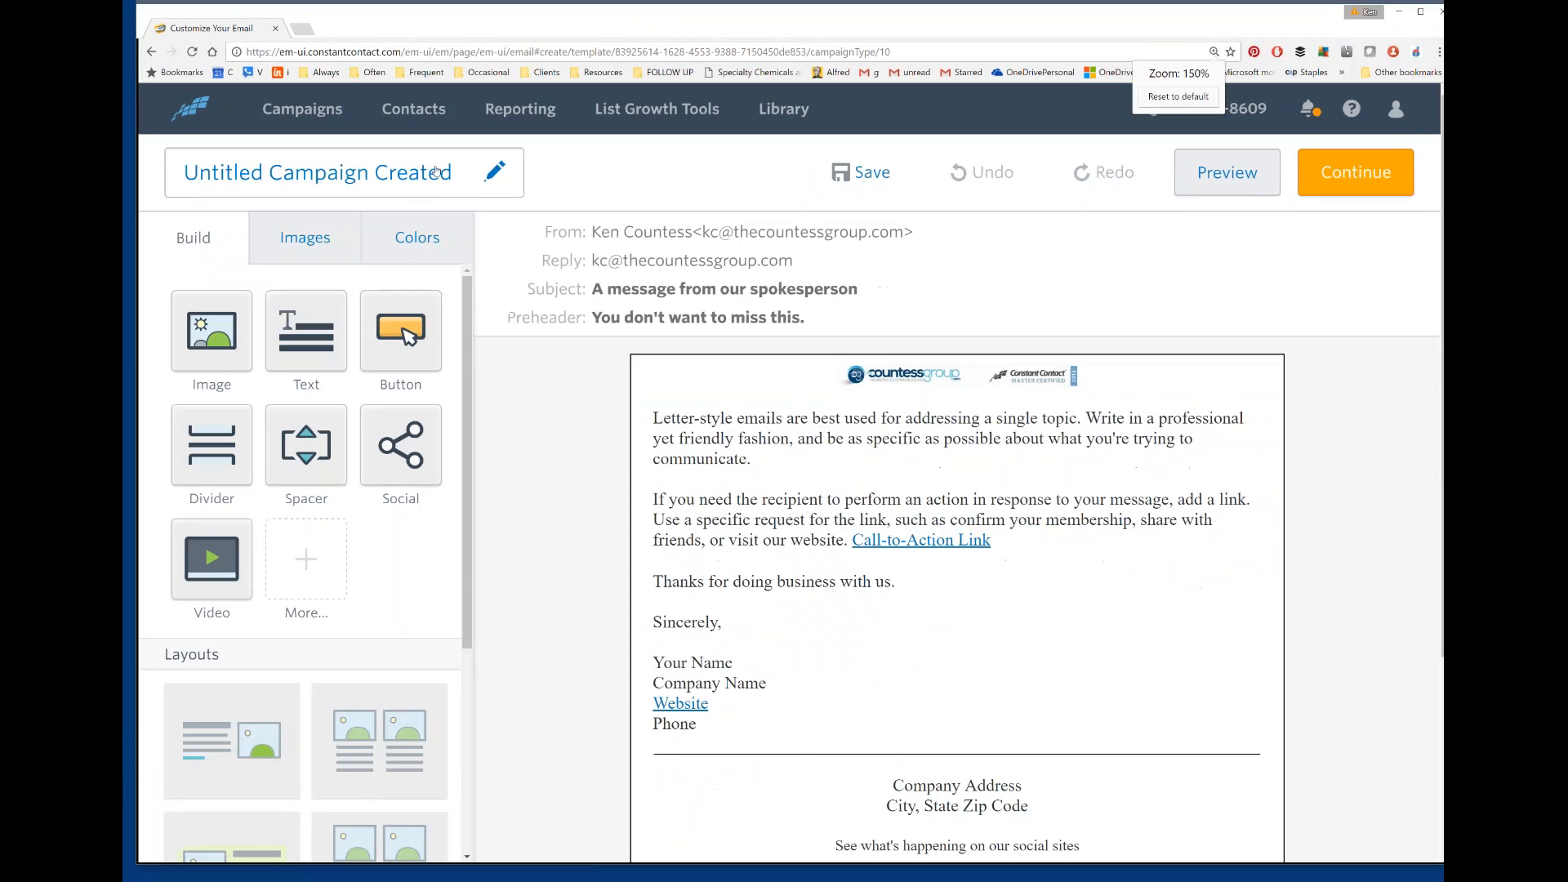
Rename the campaign as "Test demo 20161122" and save the name
left_click(493, 173)
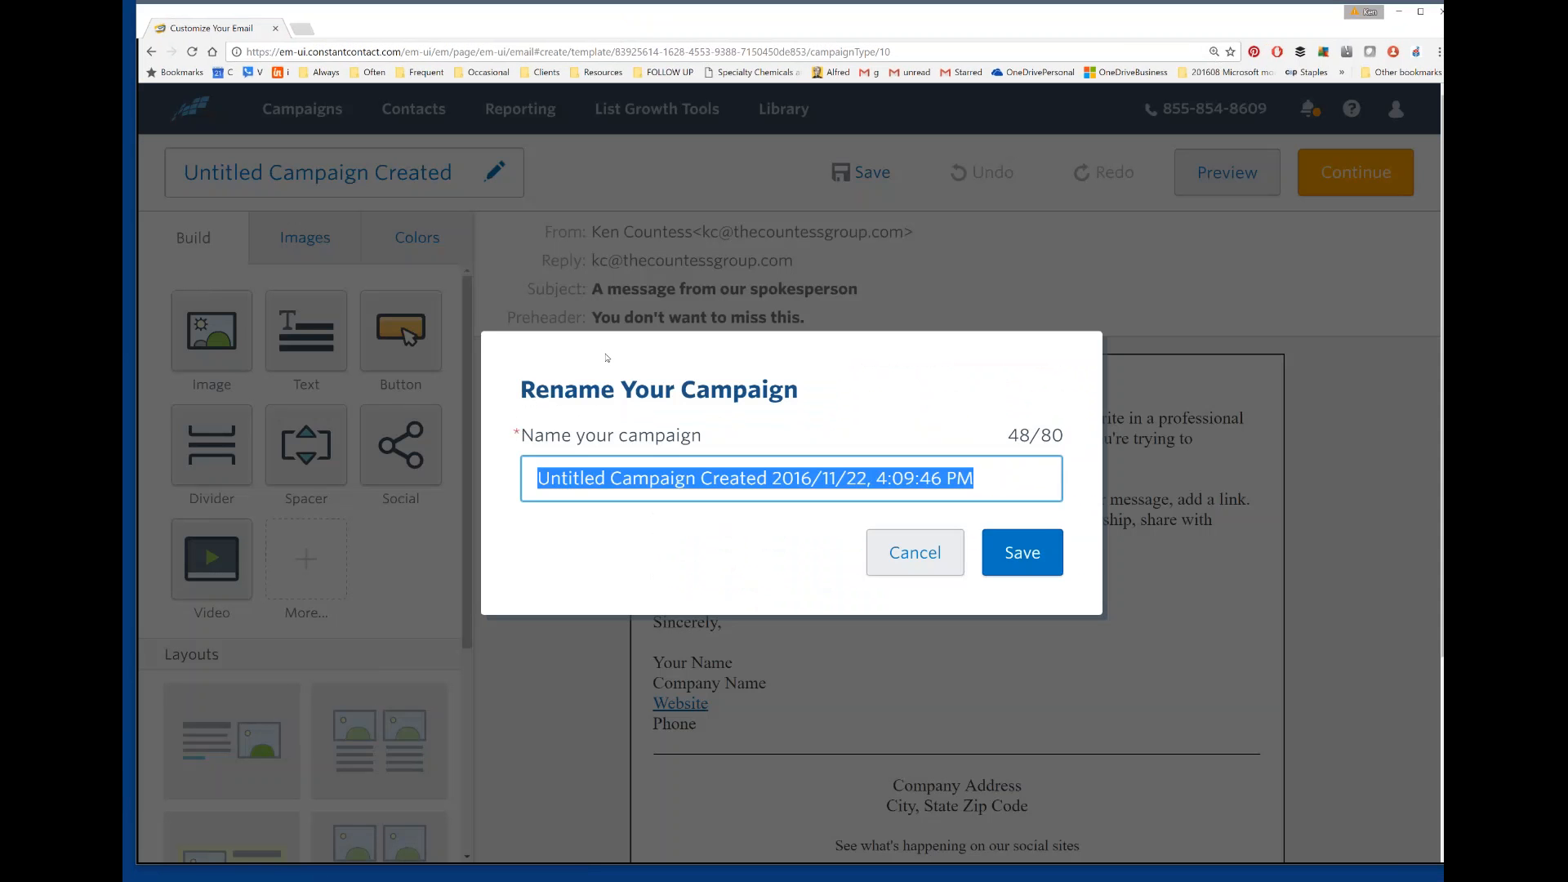
type("Test")
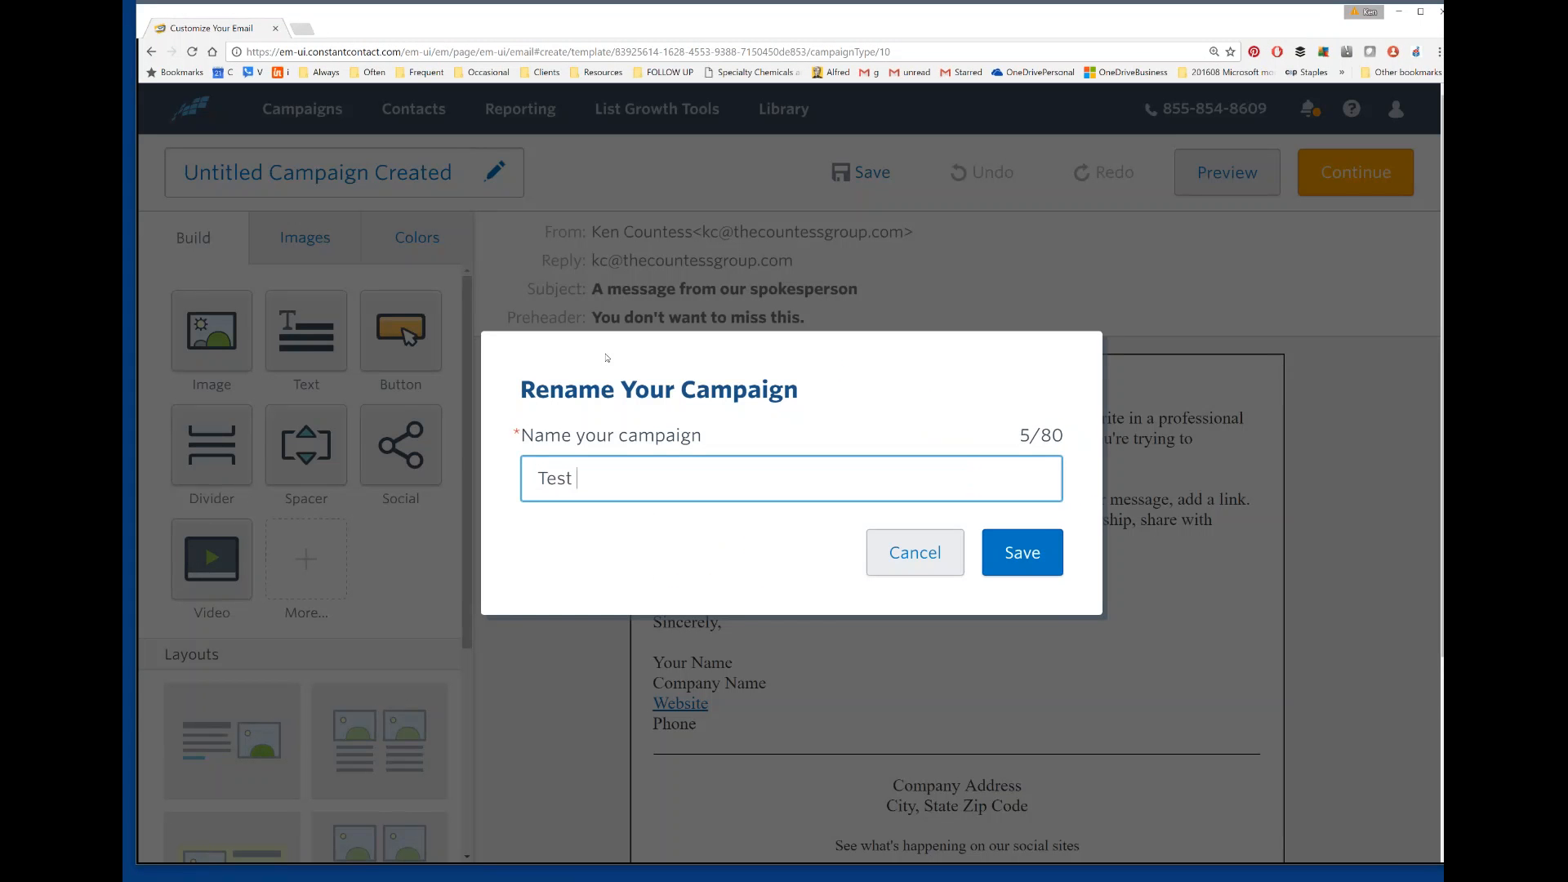
type(" demo 20161122")
left_click(1025, 561)
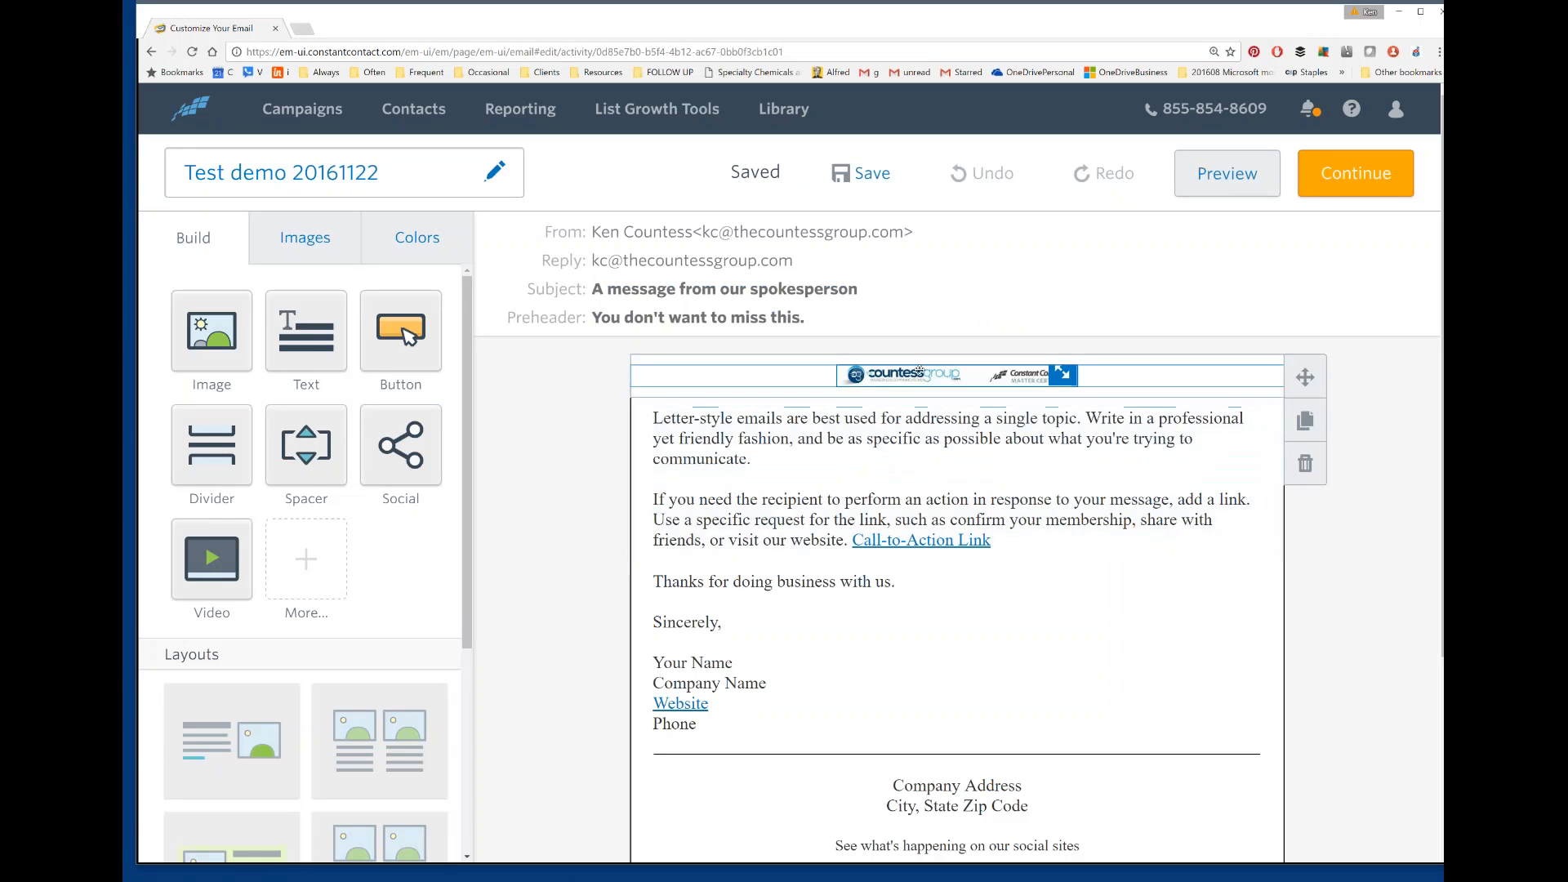
Set the email's subject to "Welcome to today's webinar" and its preheader to "Thanks for attending"
left_click(899, 271)
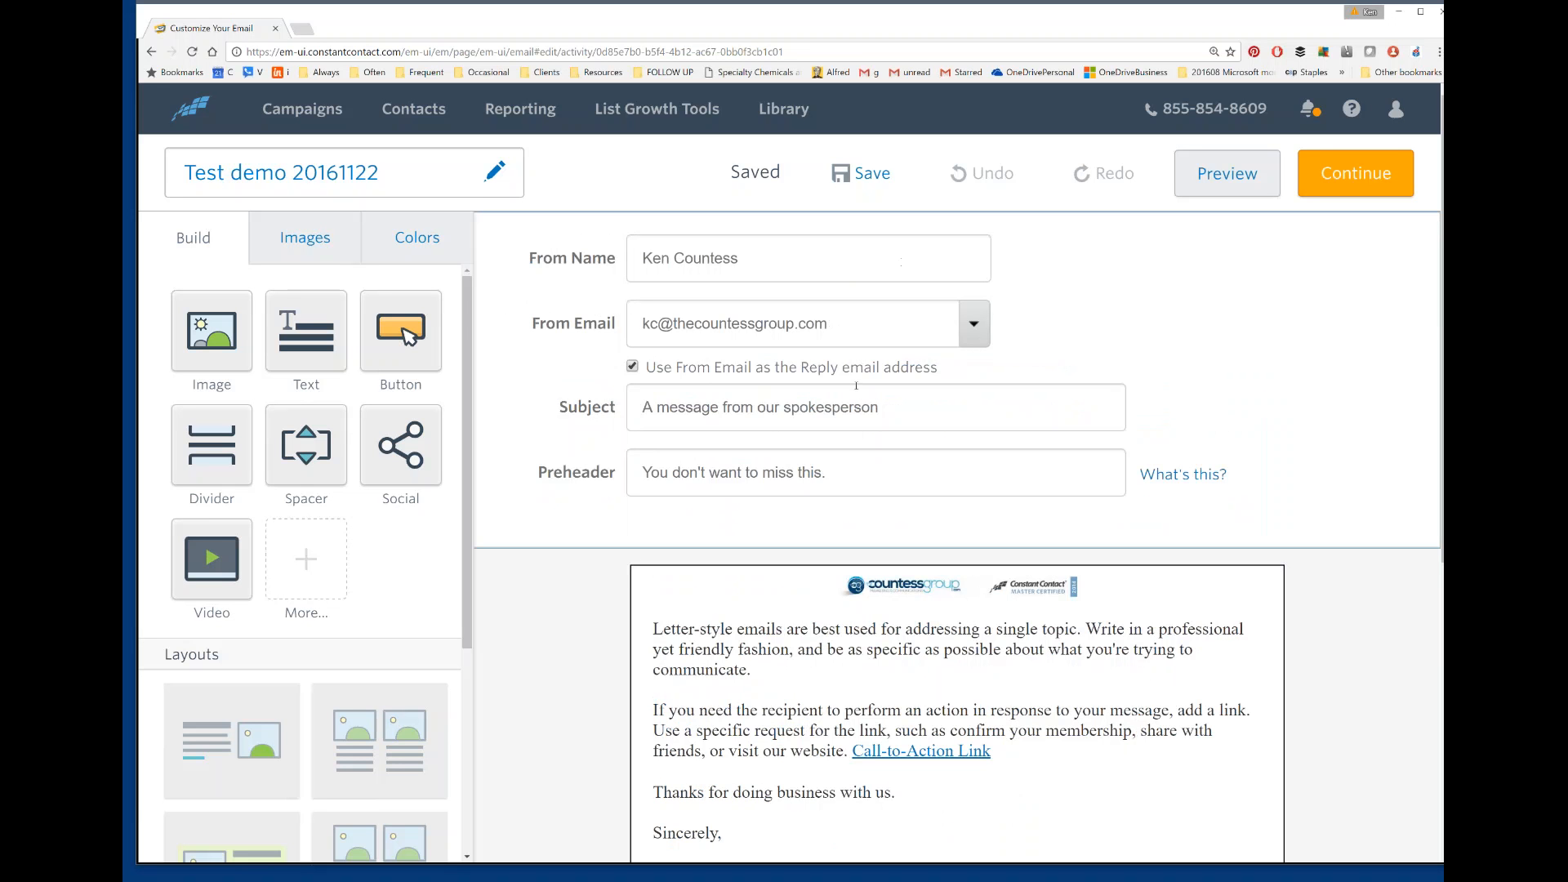
left_click_drag(910, 408, 585, 428)
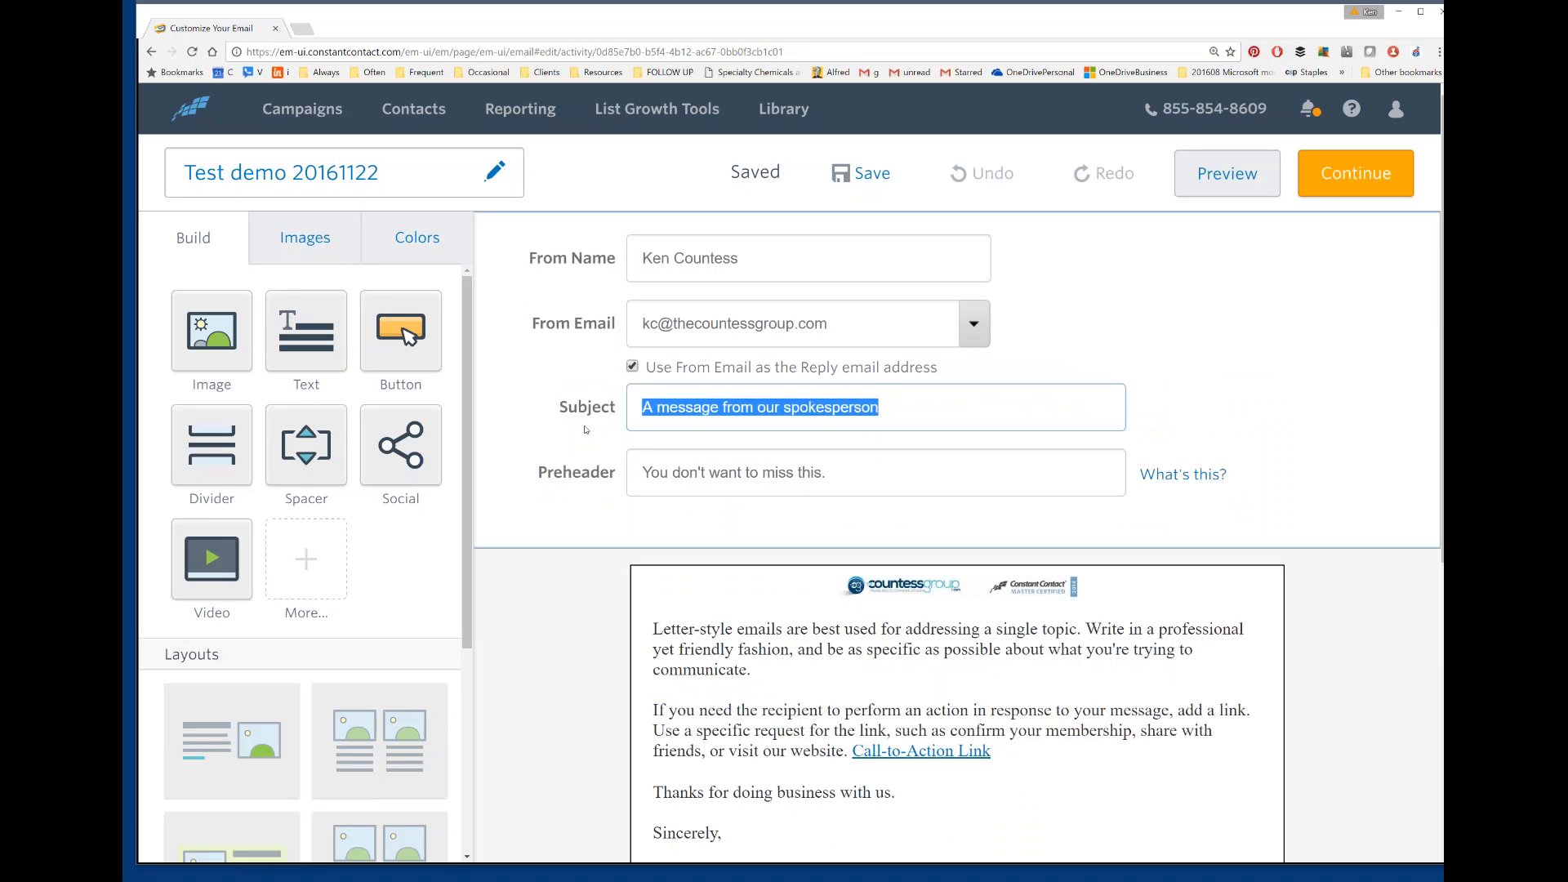
type("Welcome to ")
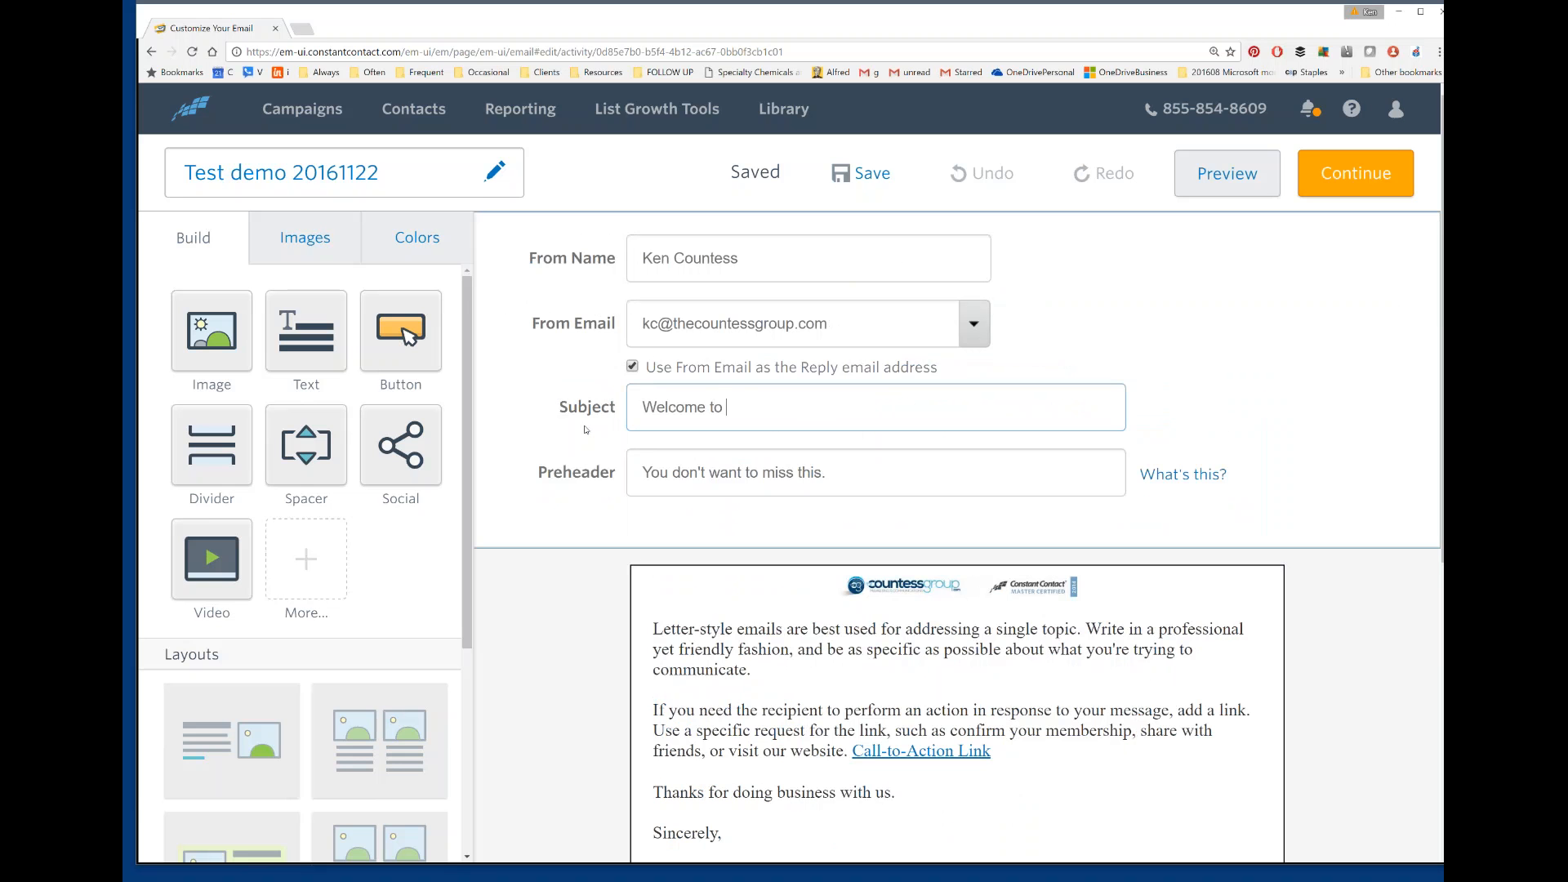
type("today's webinar")
key("Tab")
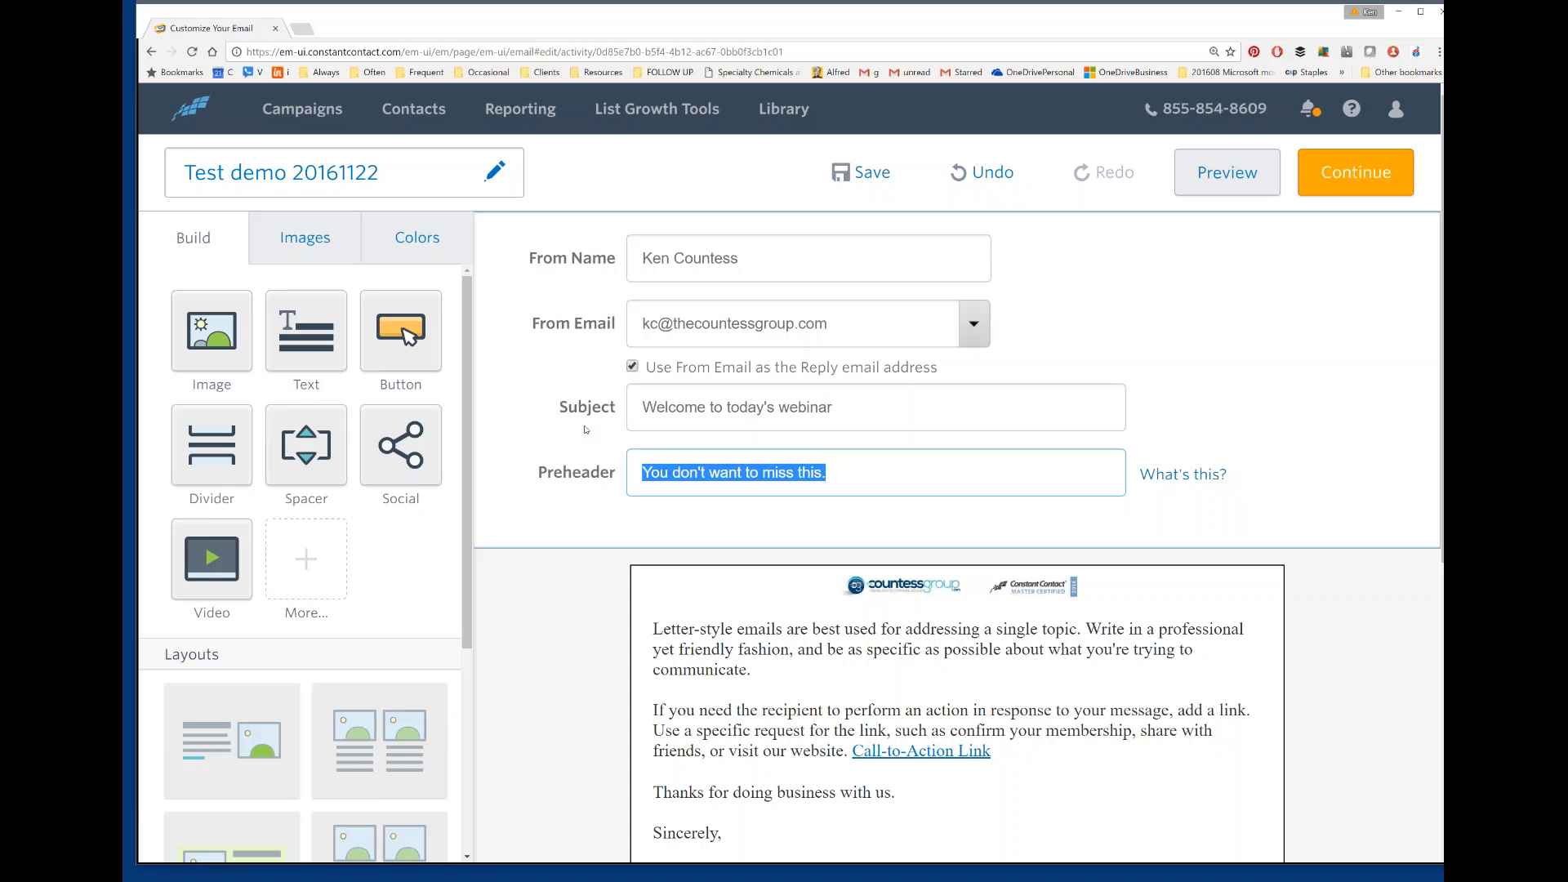
type("Thanks fo")
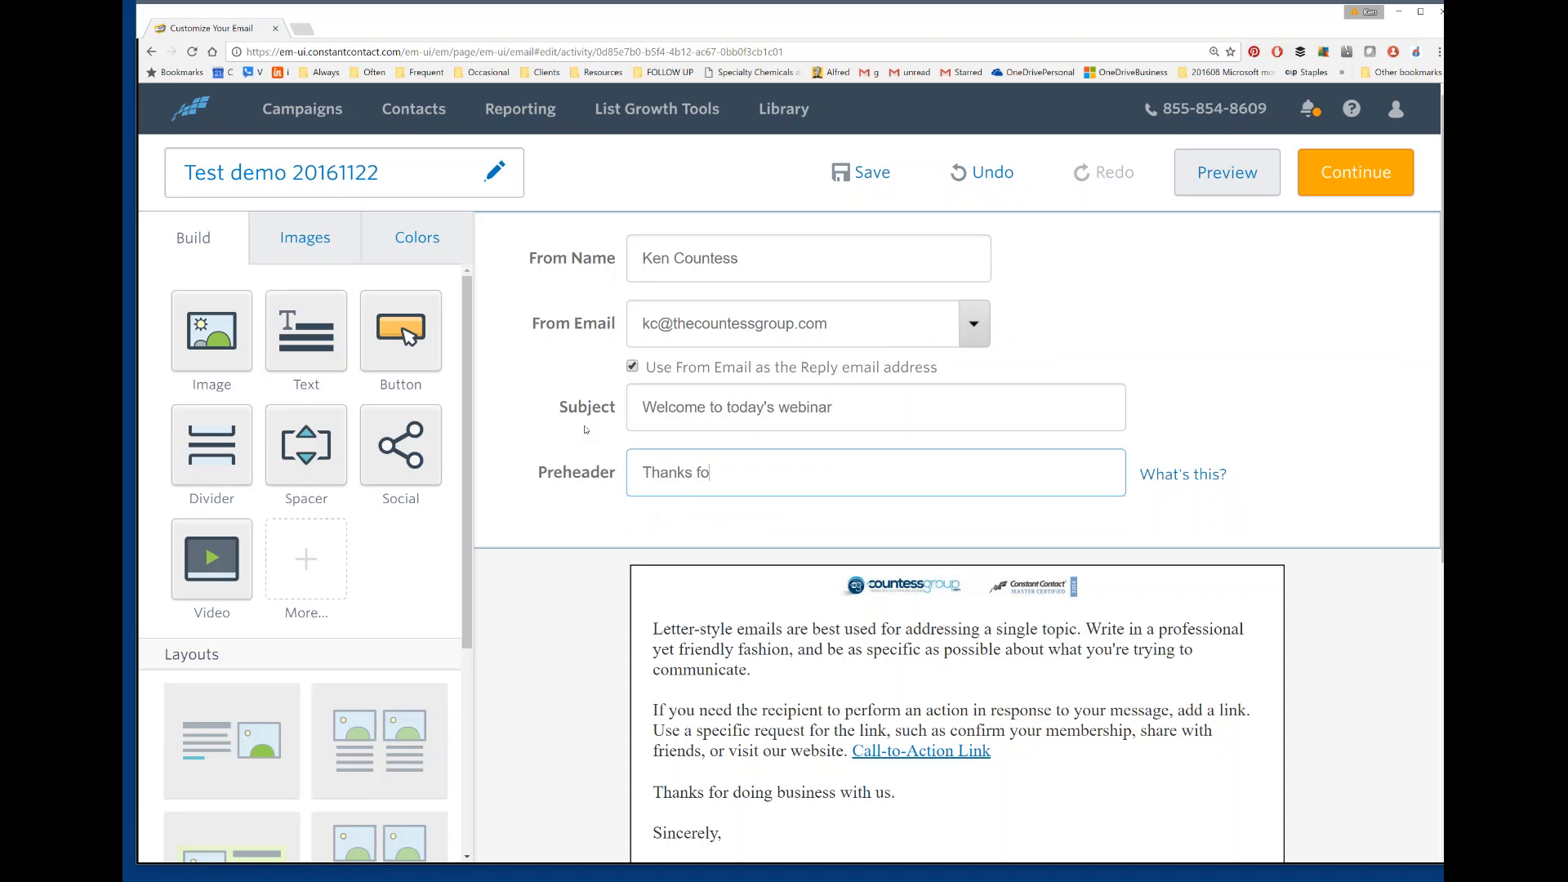
type("r attending")
Append ", The Countess Group" to the sender's name in the email header
left_click(886, 262)
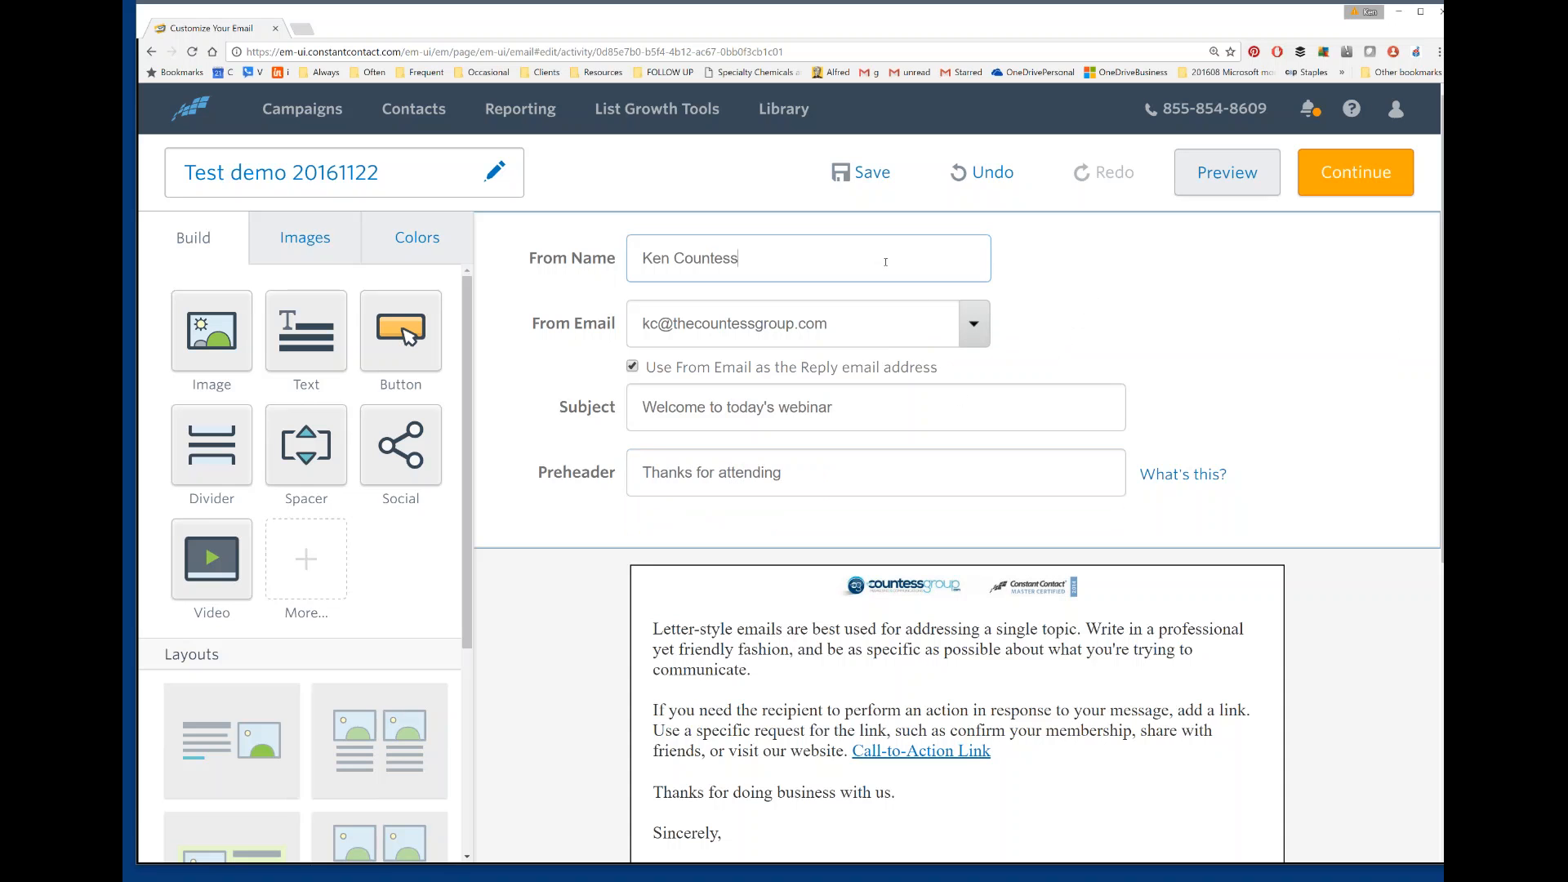
type(", The ")
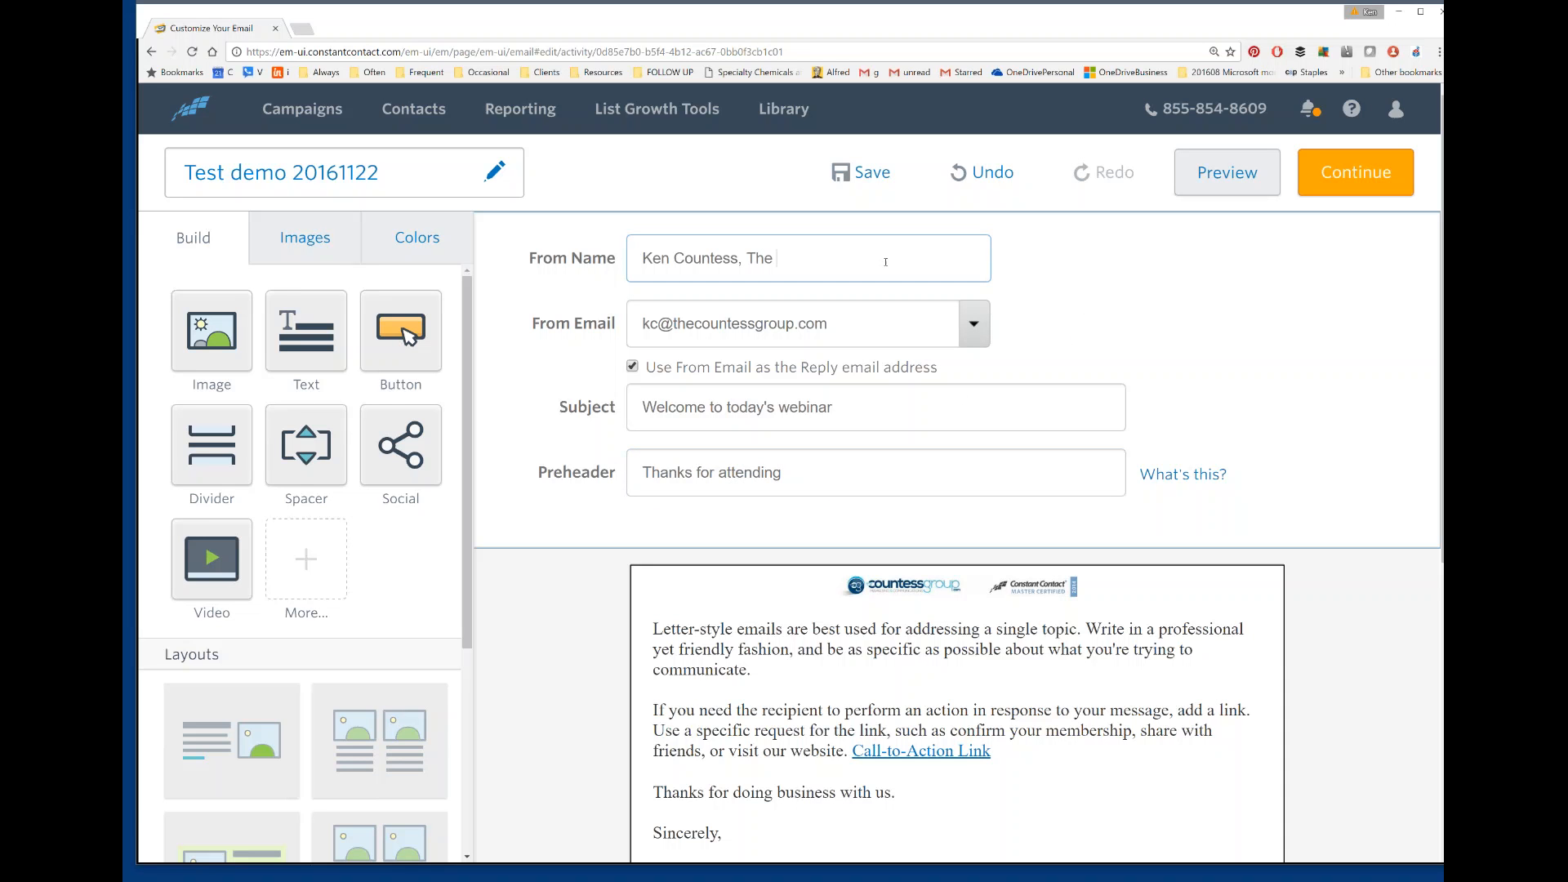
type("Countess")
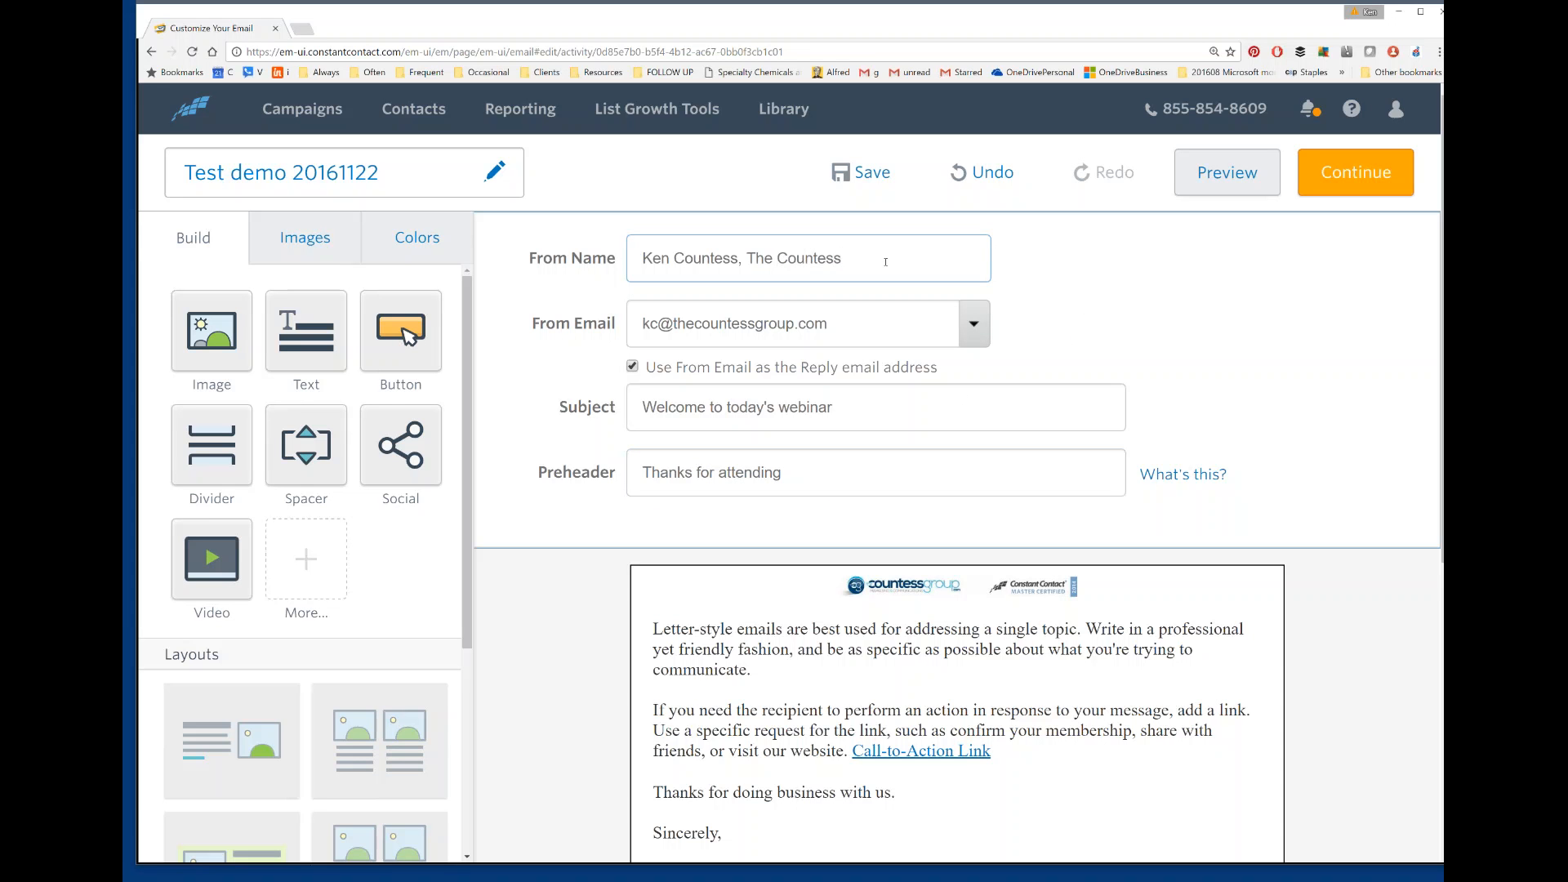
type(" Group")
Enlarge the logo image at the head of the email slightly
scroll(1129, 304, "down", 4)
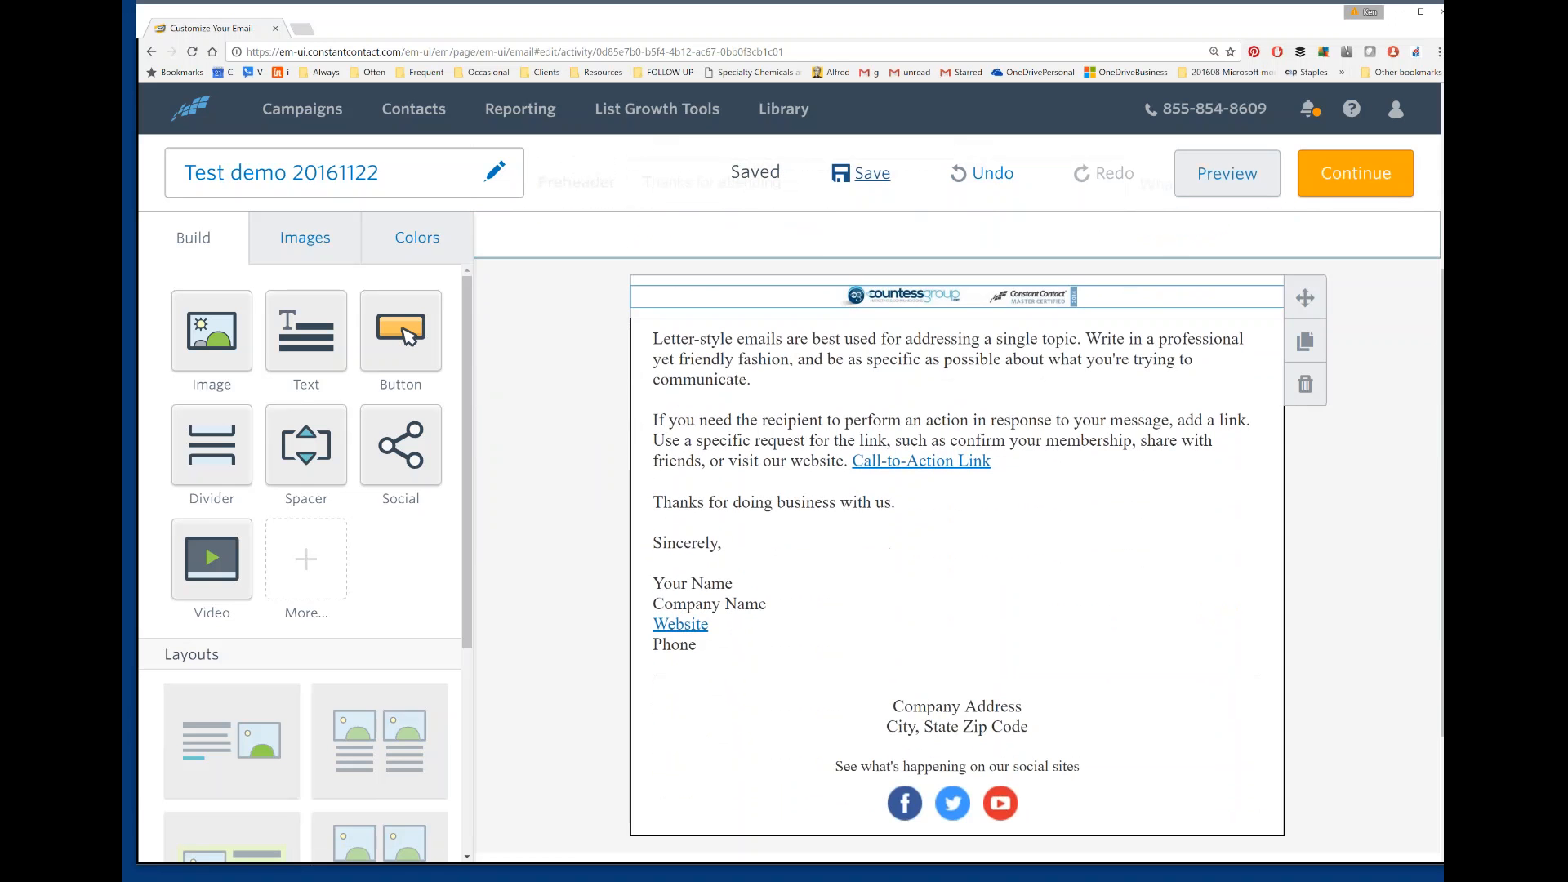
left_click(976, 301)
left_click(1053, 276)
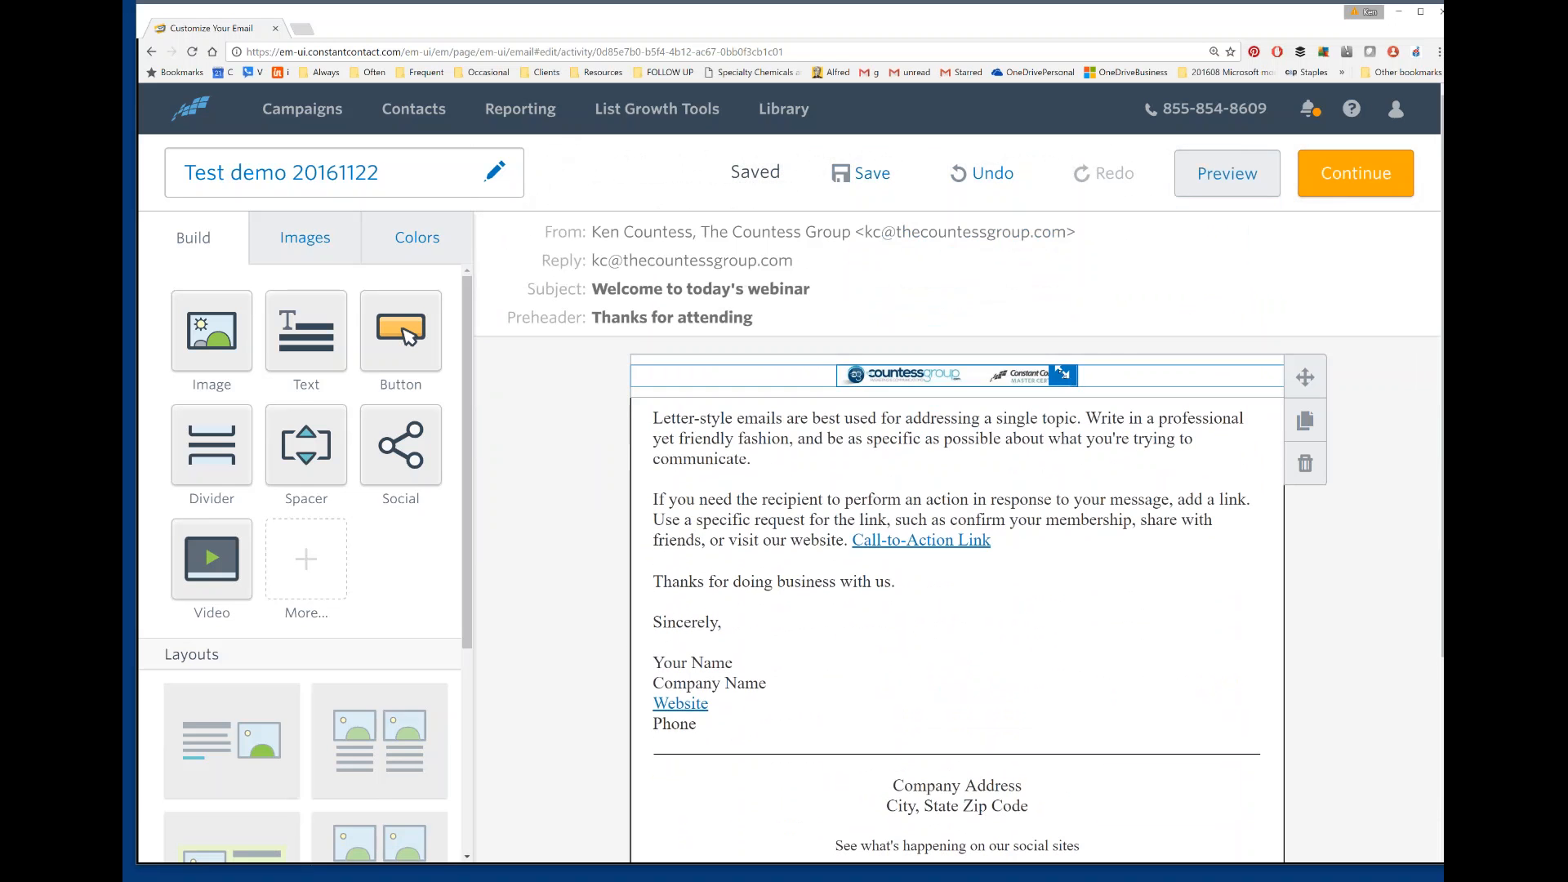
left_click_drag(1062, 374, 1107, 380)
left_click_drag(1006, 383, 905, 378)
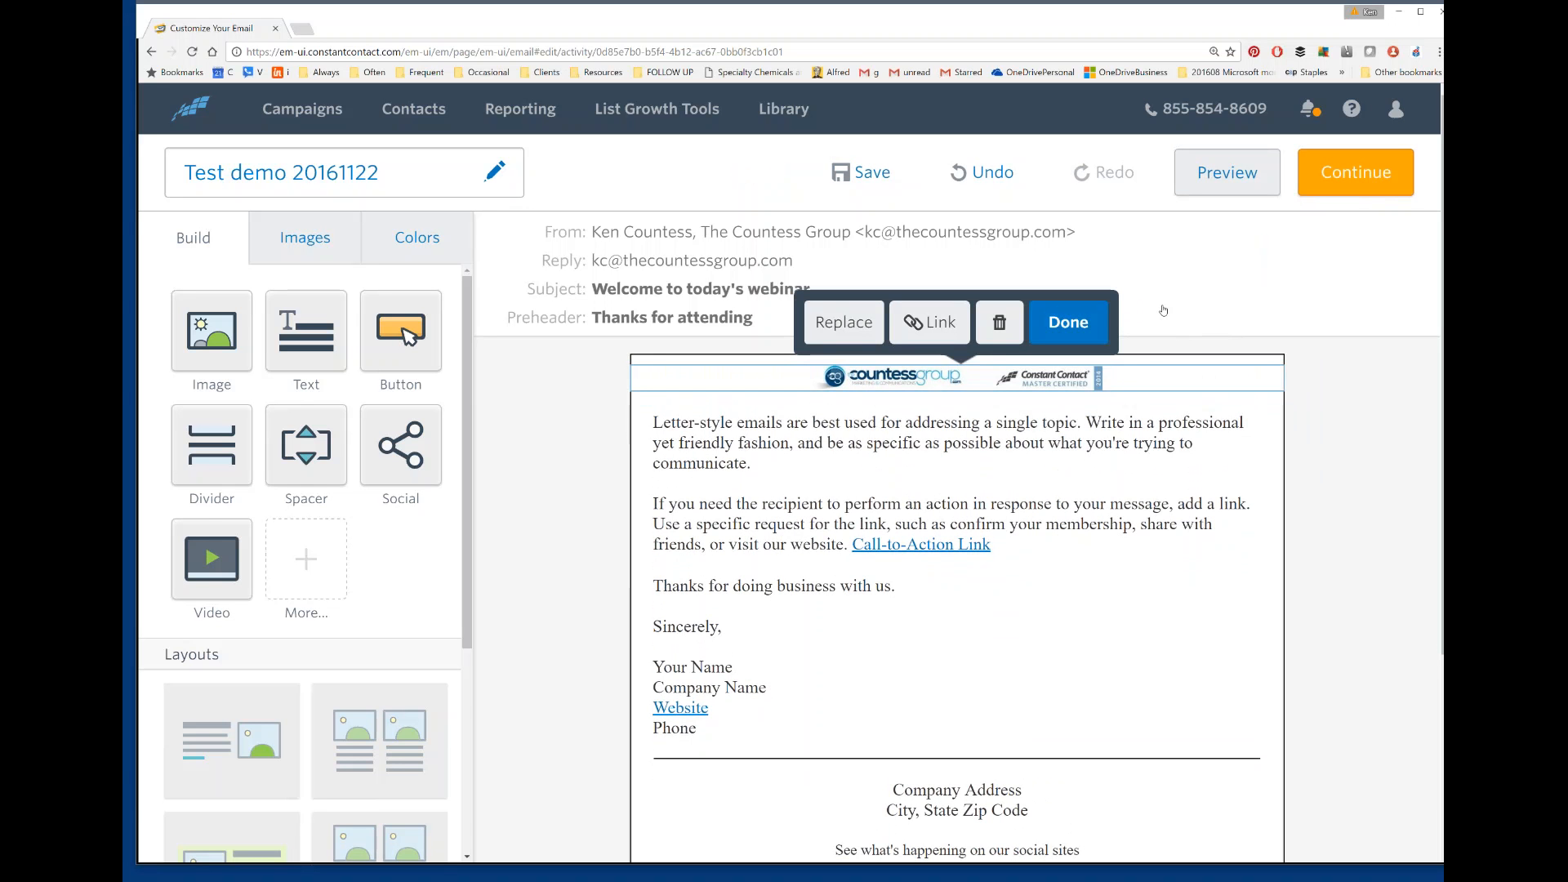
left_click(931, 322)
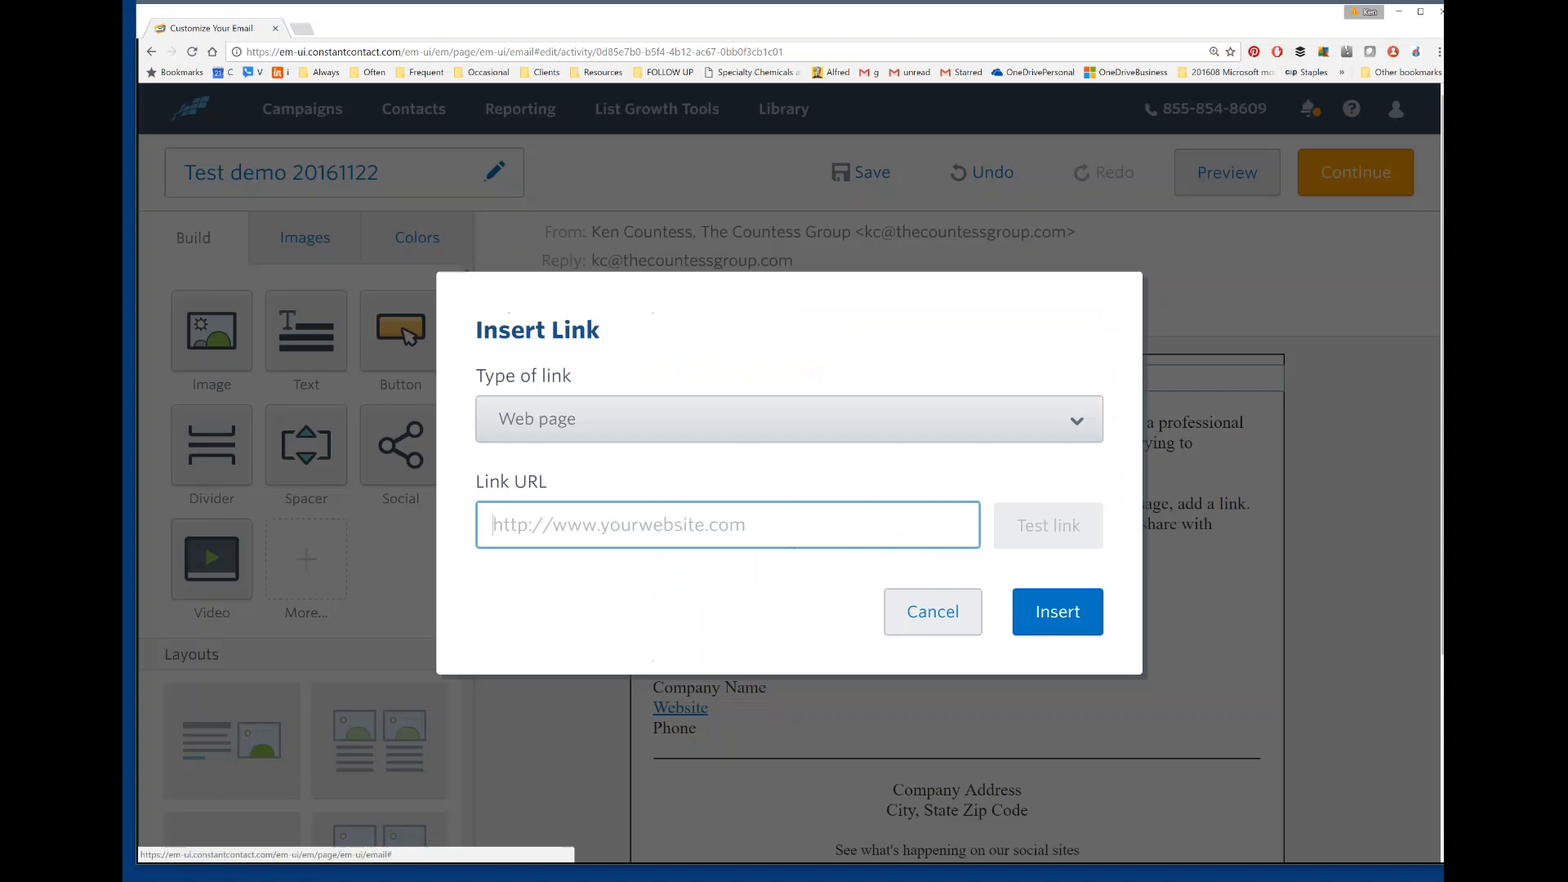
left_click(855, 514)
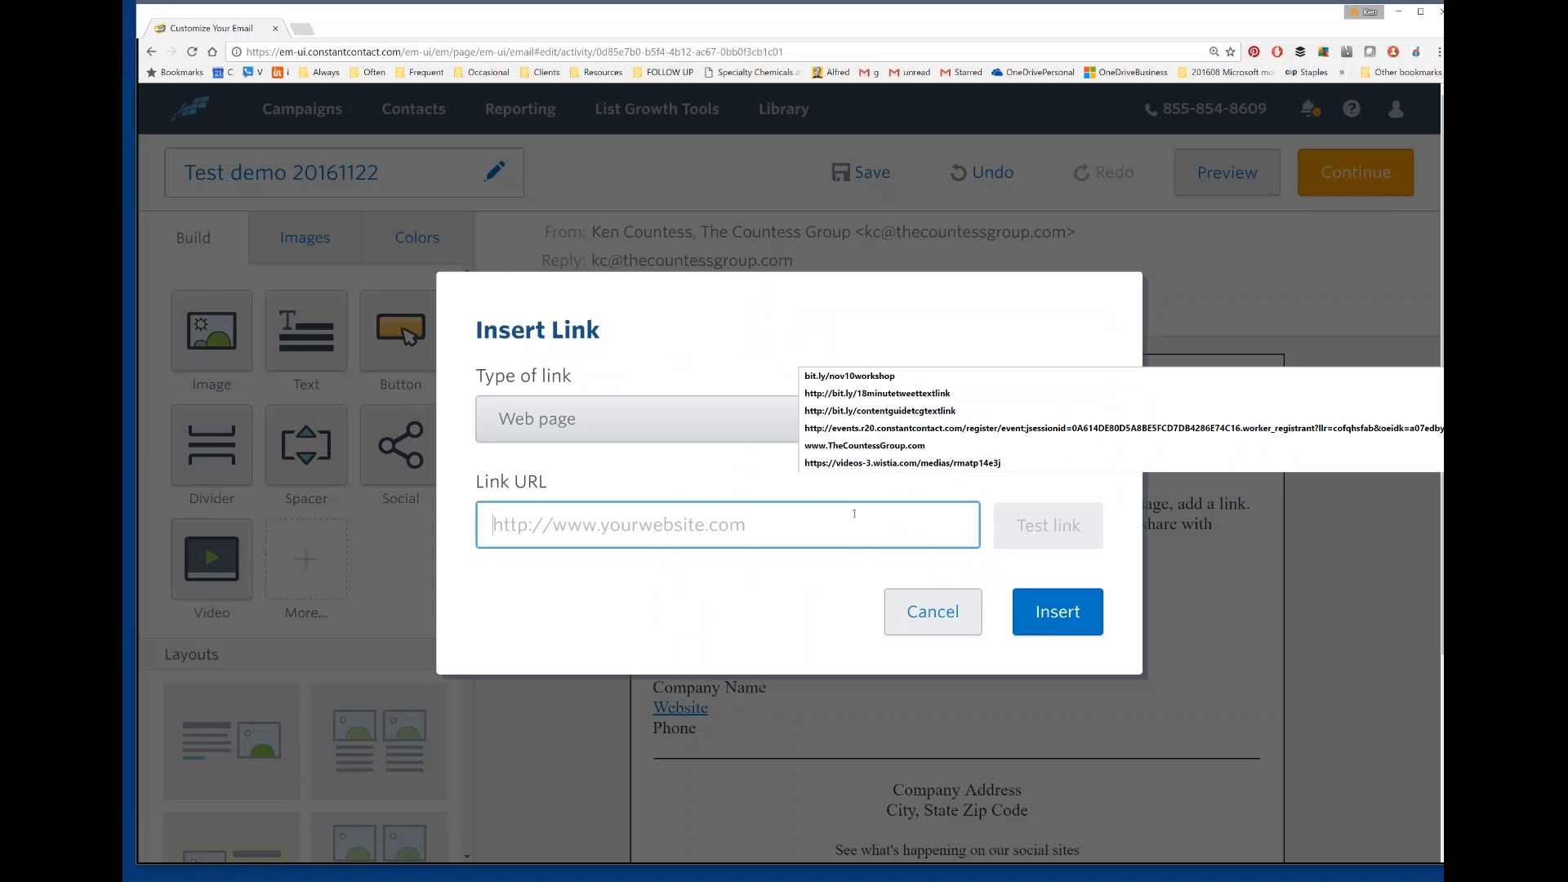
left_click(899, 446)
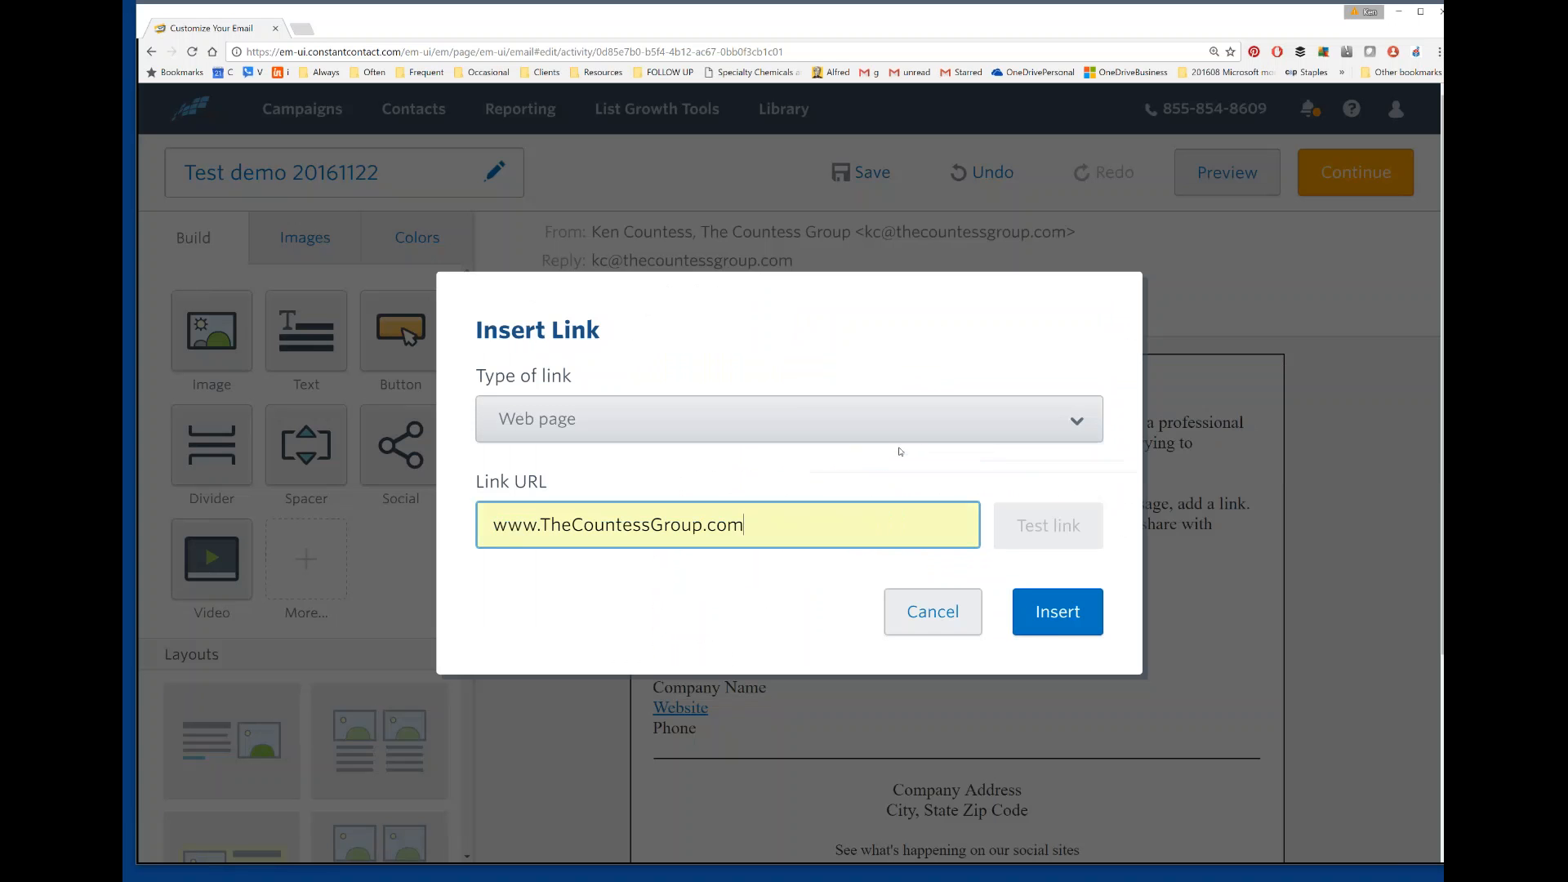
left_click(1047, 610)
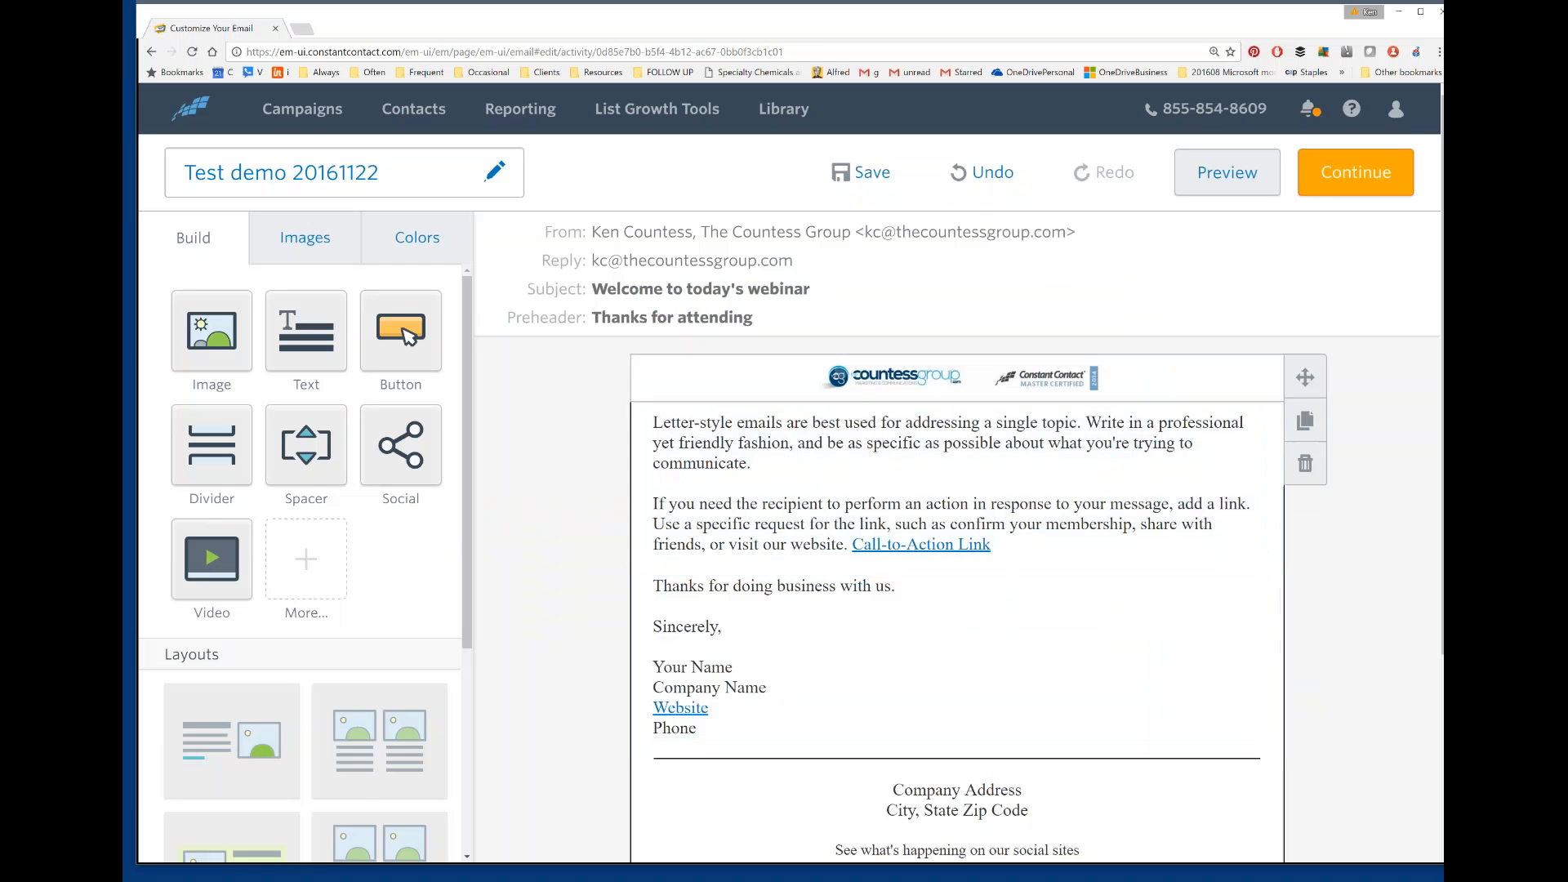
Change the font of the whole main letter text block, including its call-to-action link, to Arial
left_click(815, 443)
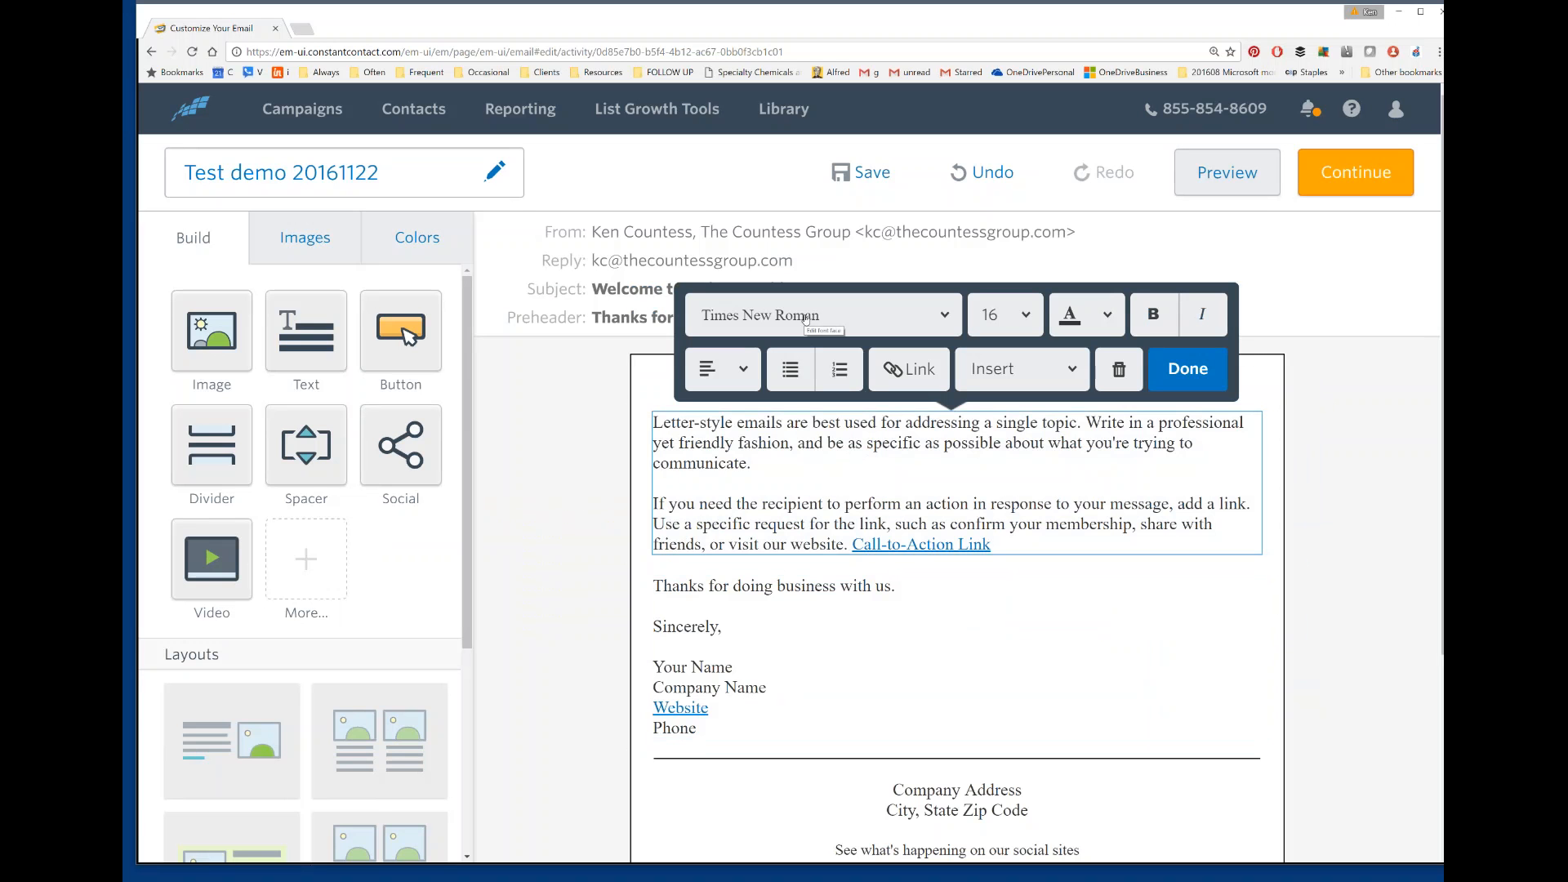
key("ctrl+plus")
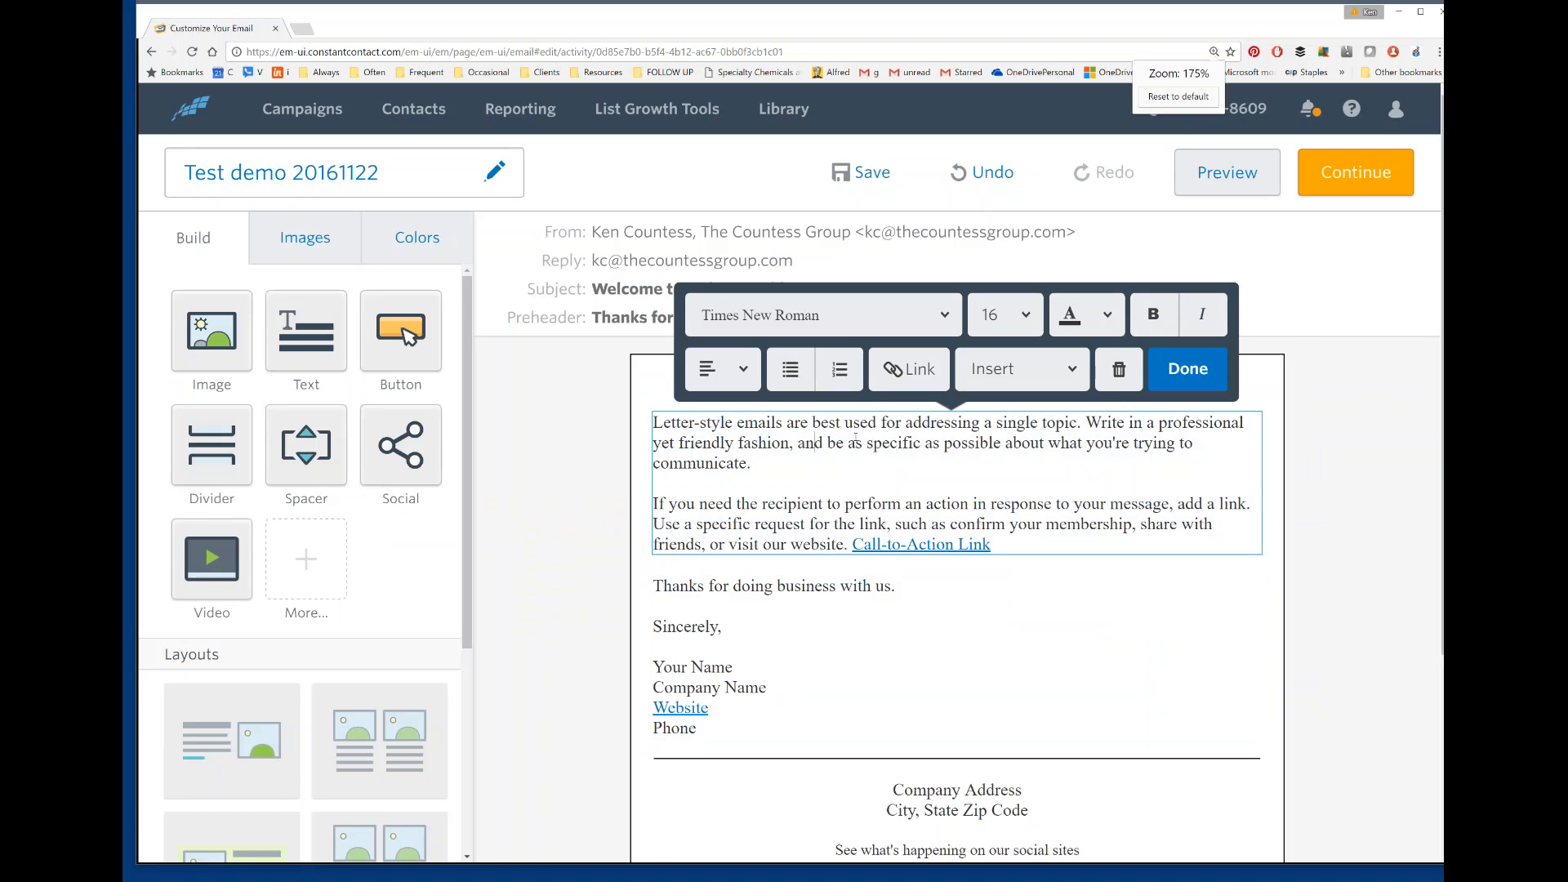
key("ctrl+plus")
key("ctrl+plus")
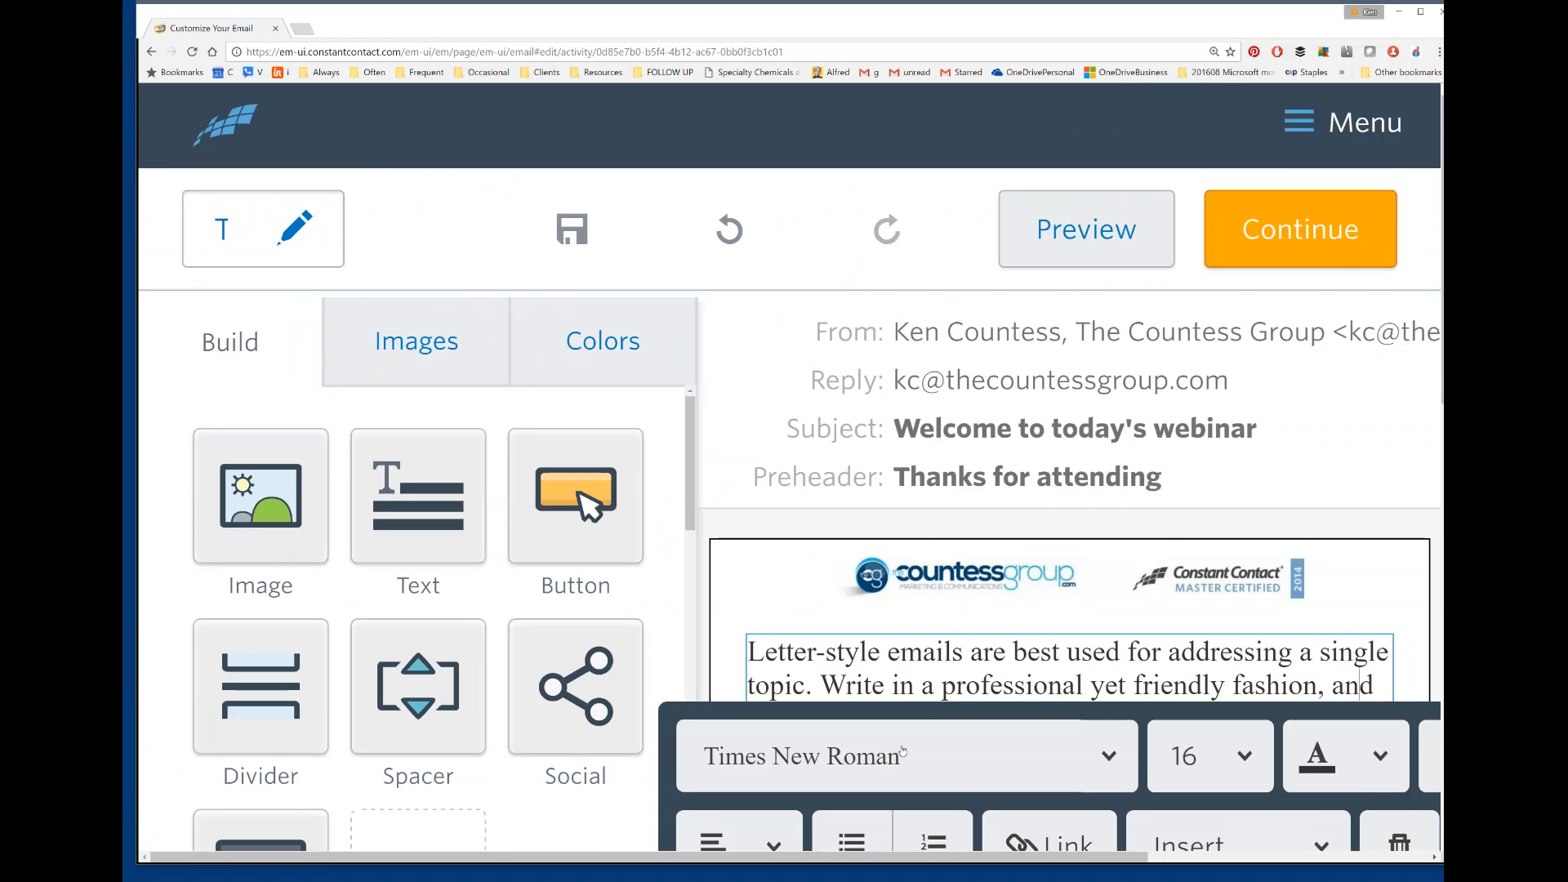
key("ctrl+minus")
key("ctrl+minus")
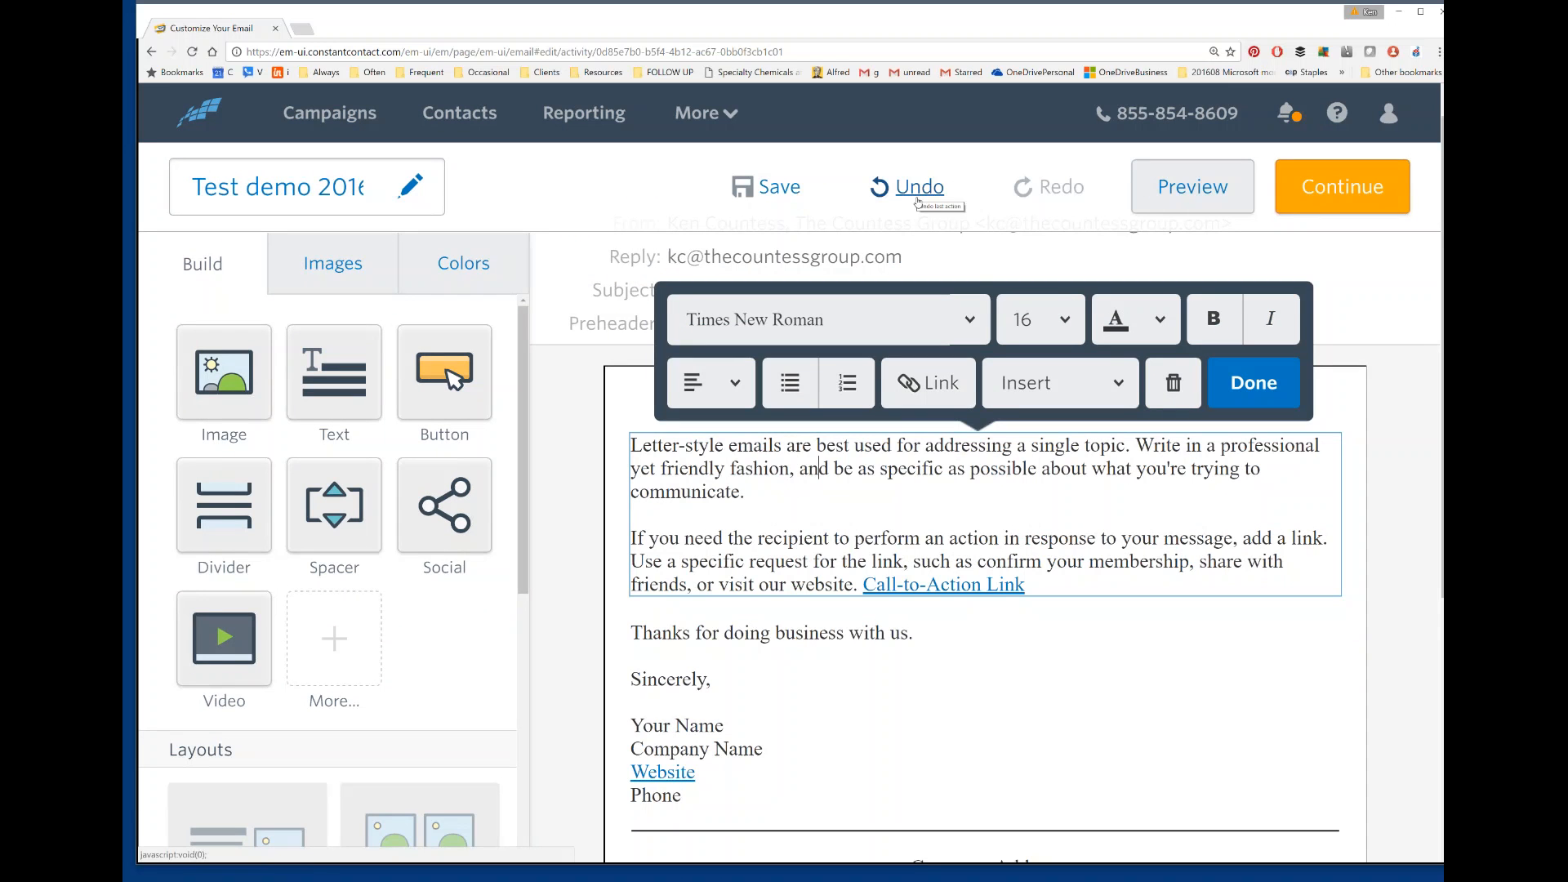
left_click(858, 322)
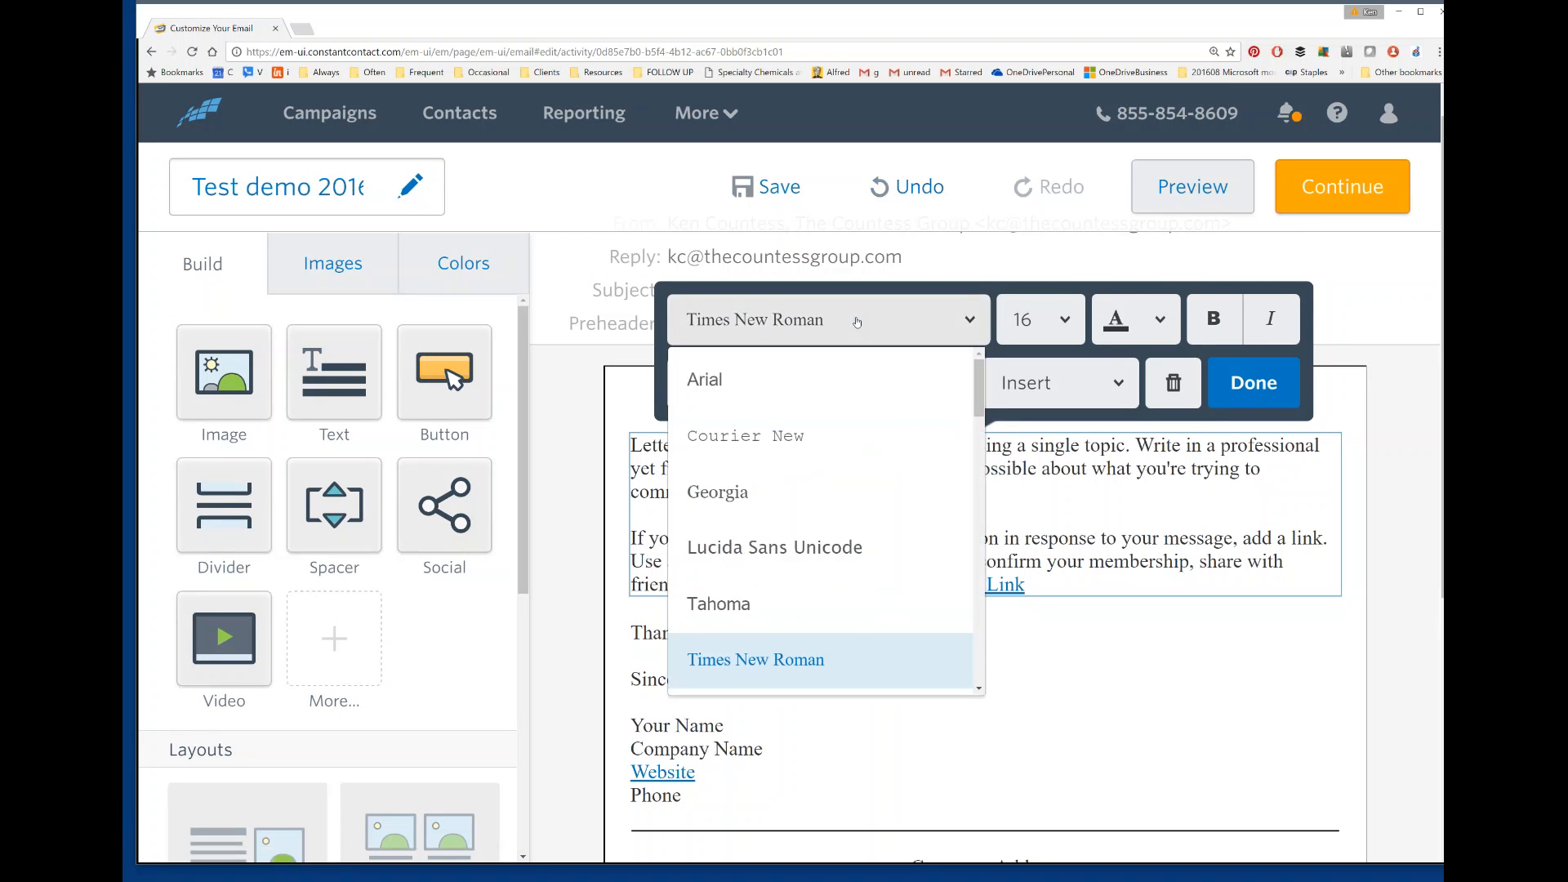
left_click(810, 385)
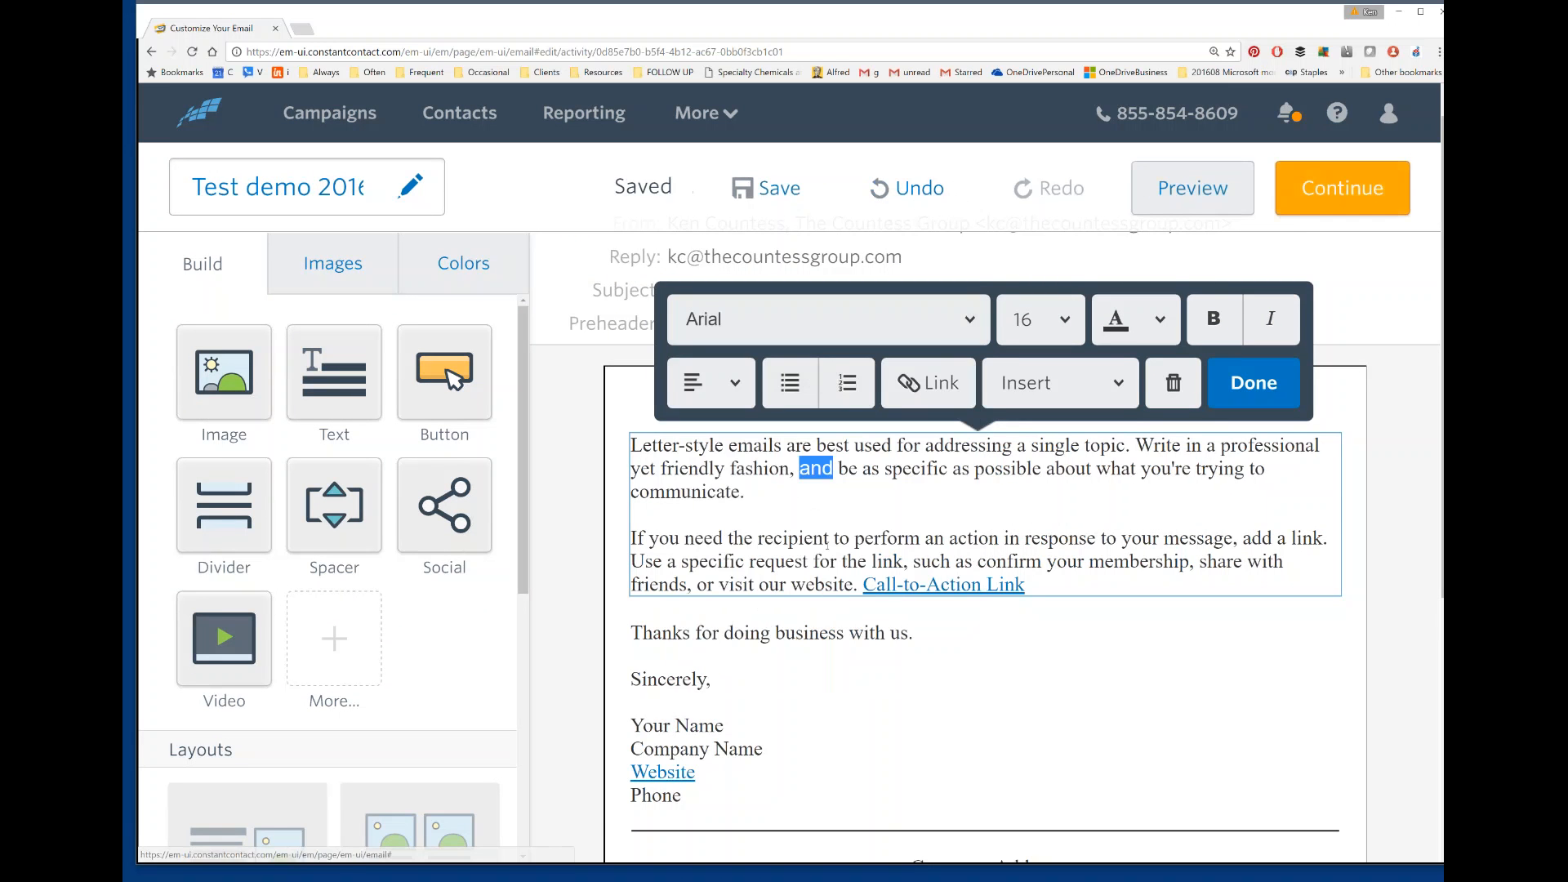
key("ctrl+a")
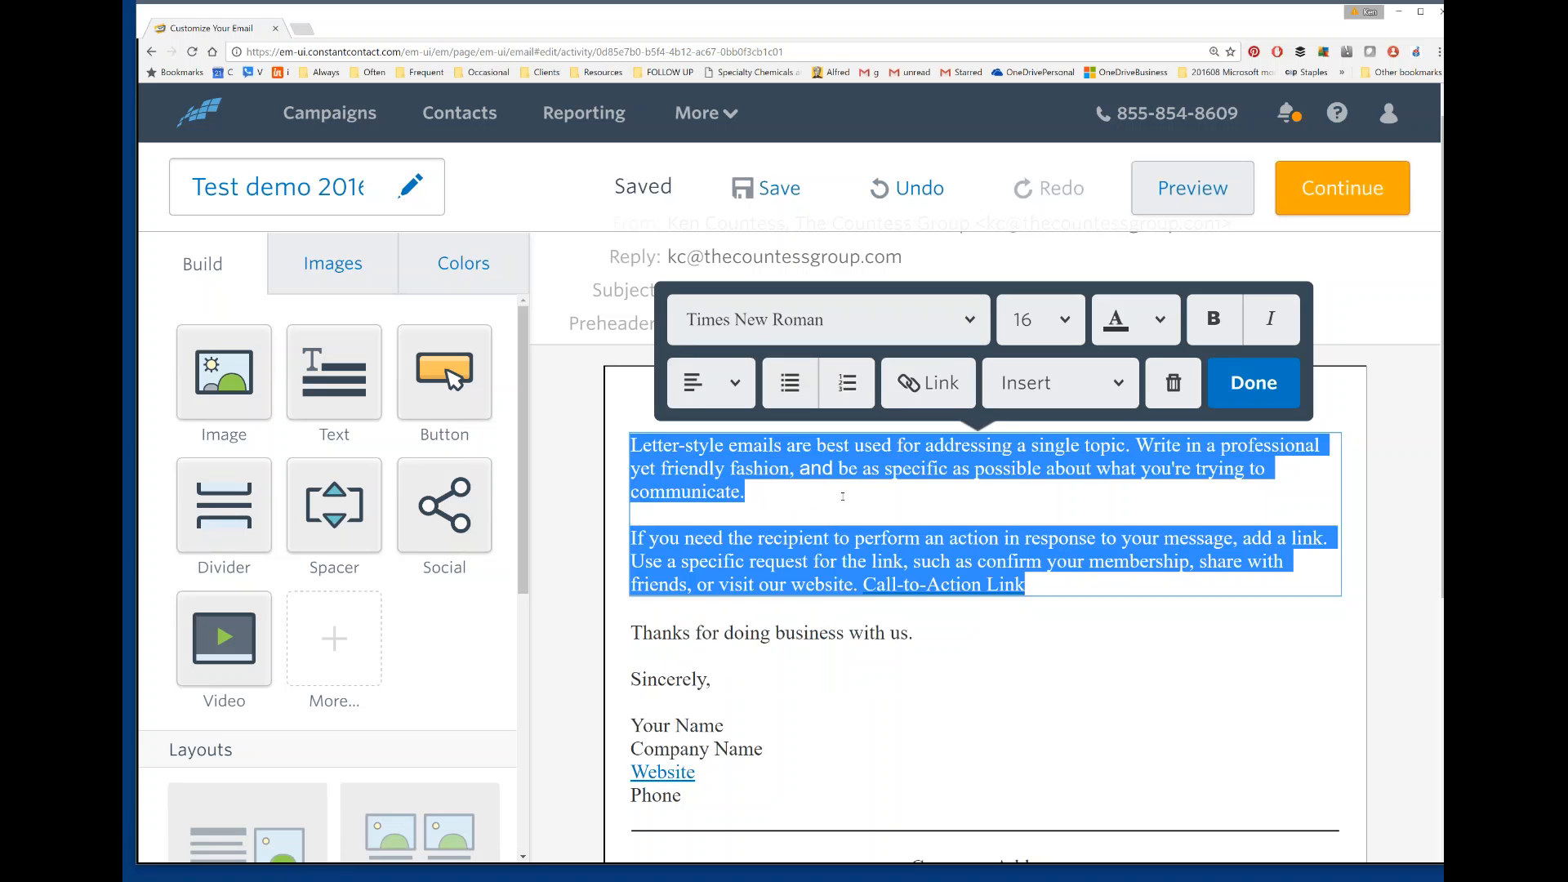
left_click(862, 318)
left_click(799, 377)
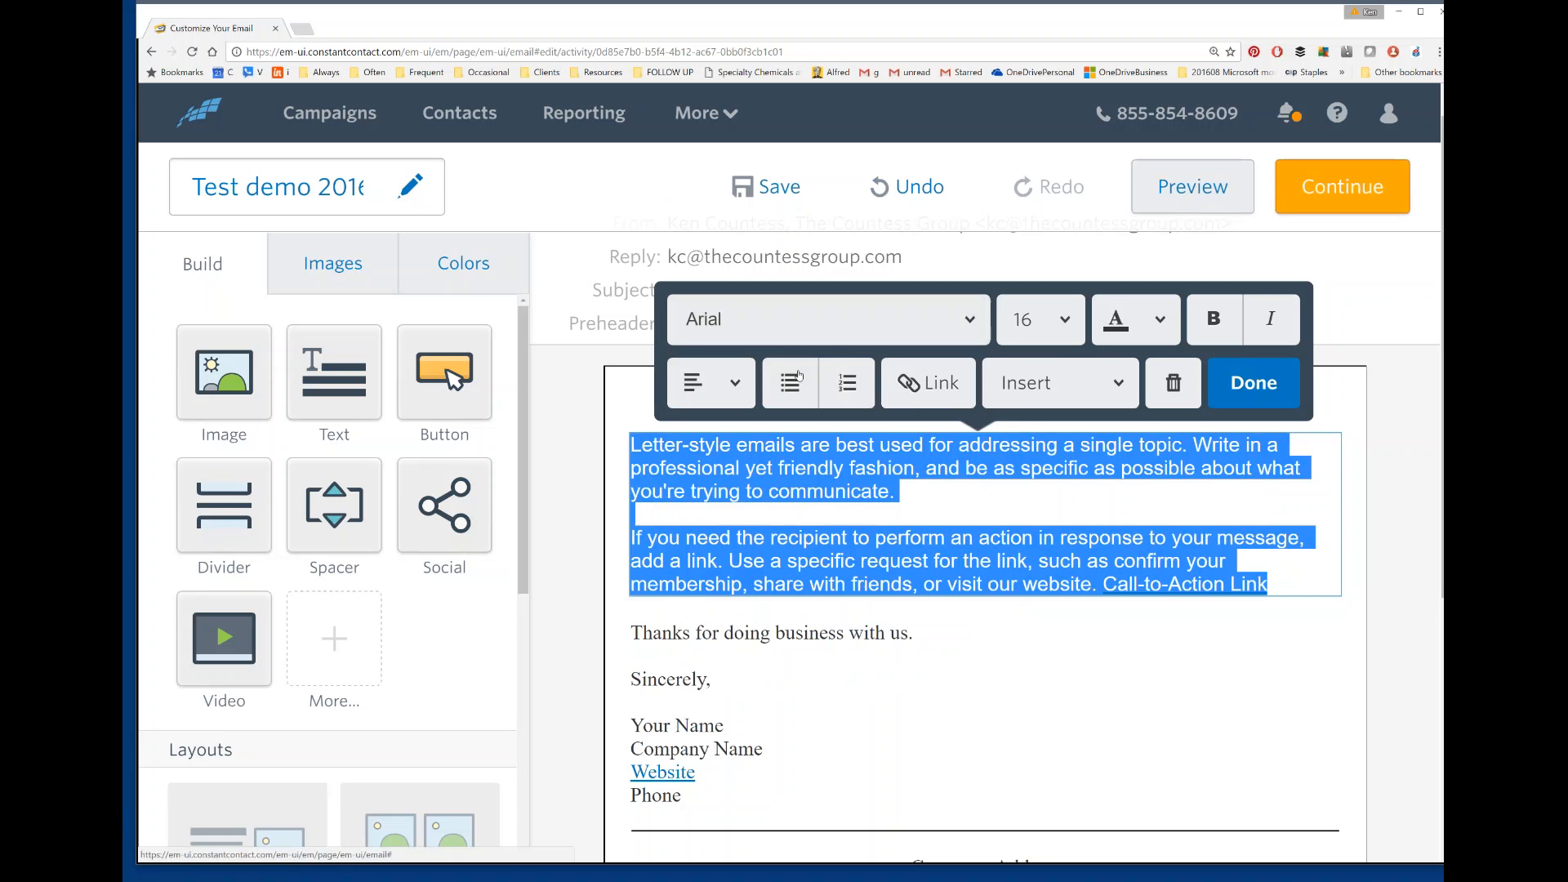
Change the font of the entire closing and signature text block to Arial
left_click(724, 633)
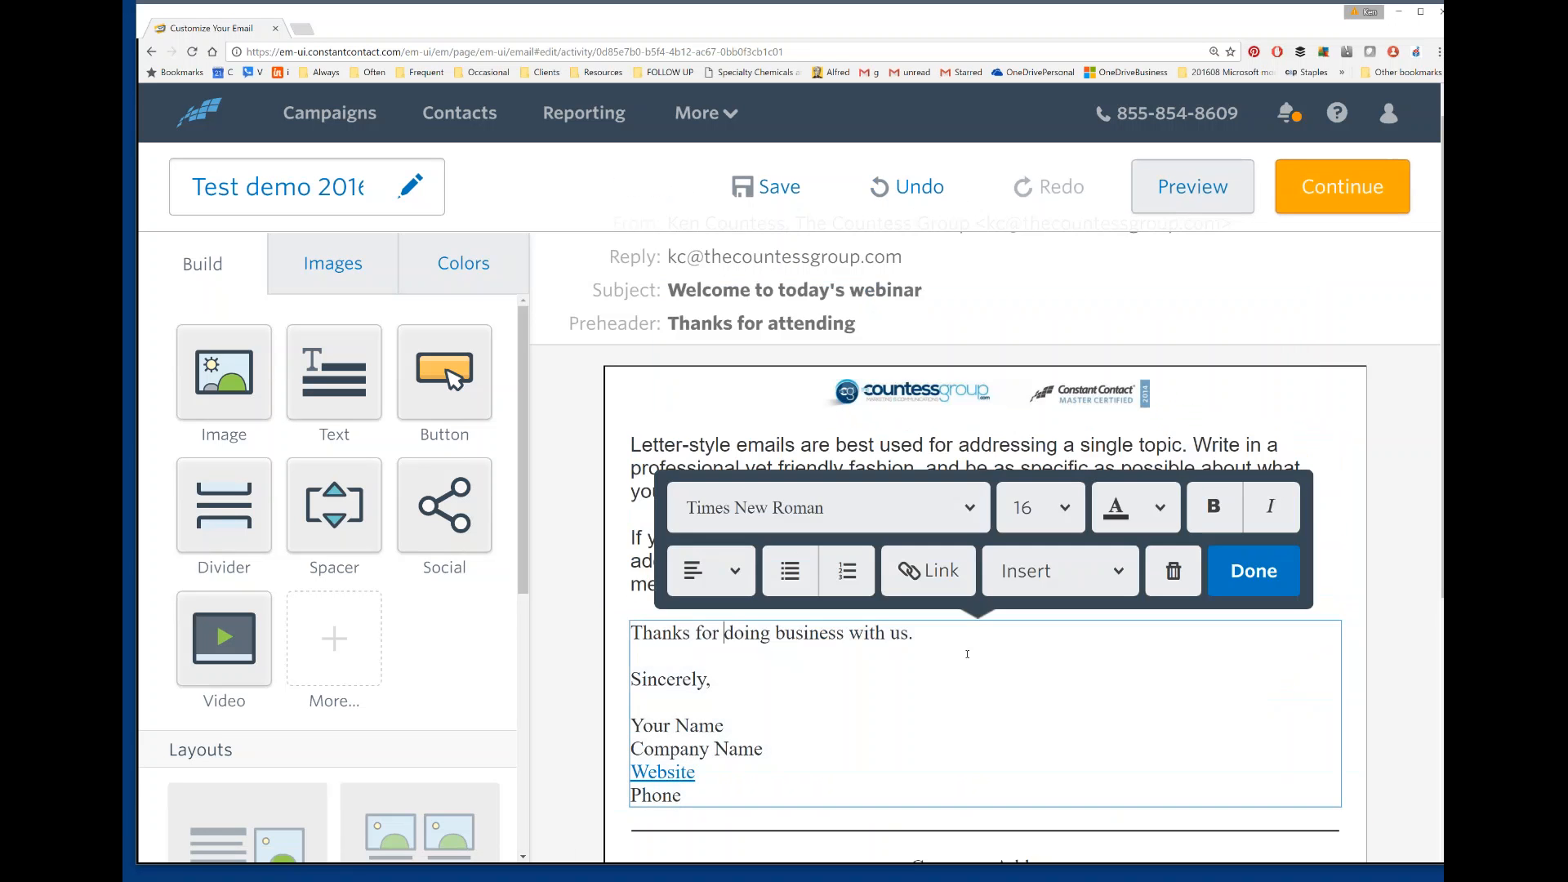
key("ctrl+a")
left_click(847, 513)
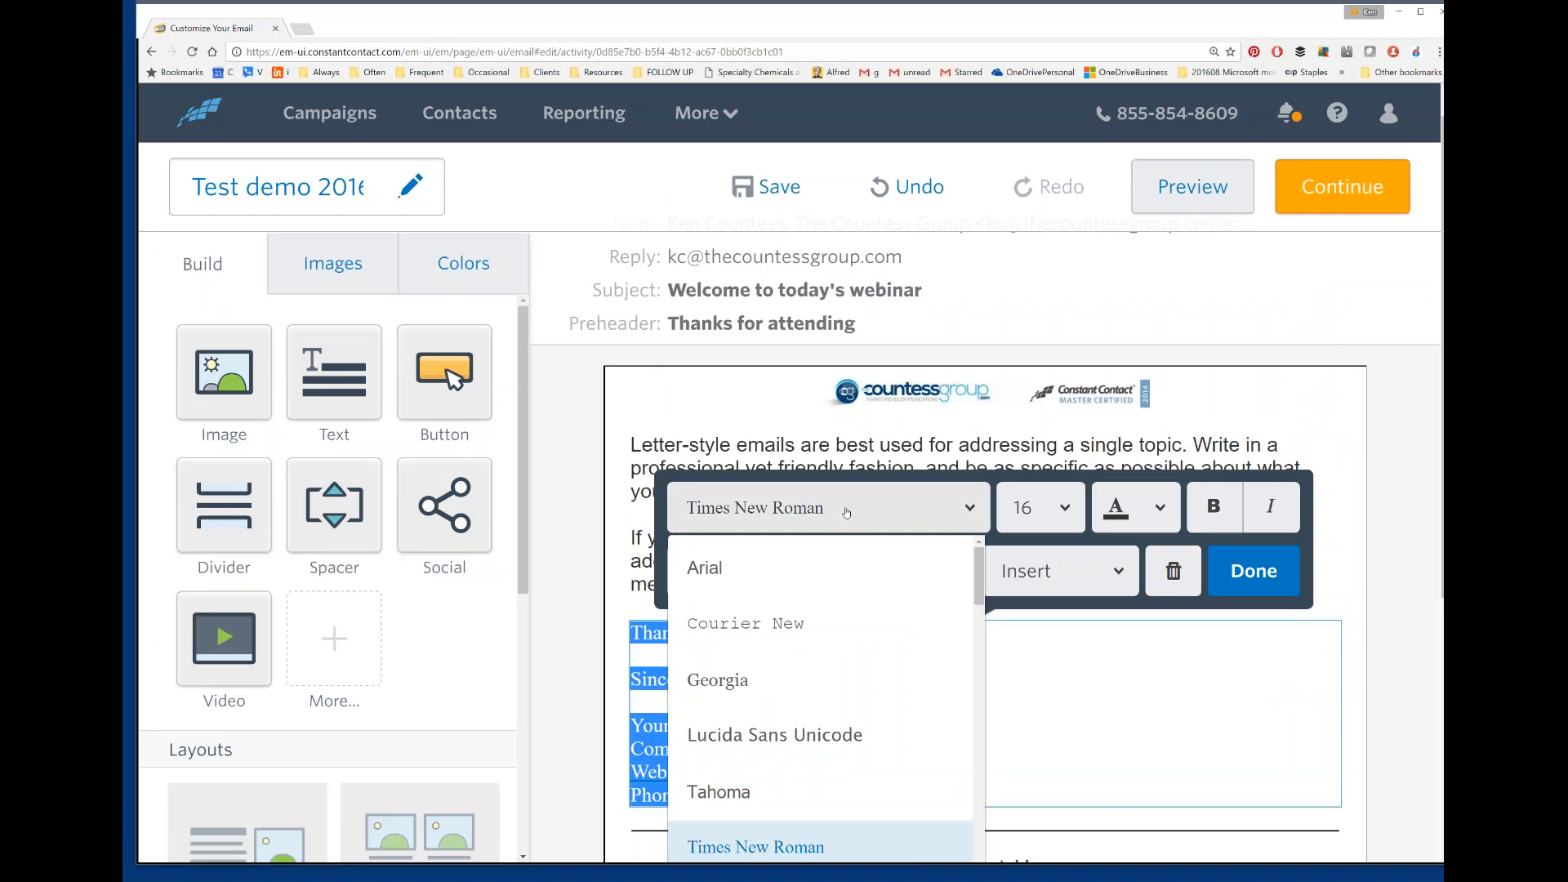
left_click(805, 561)
Change the font of the company address block below the divider to Arial
scroll(879, 652, "down", 3)
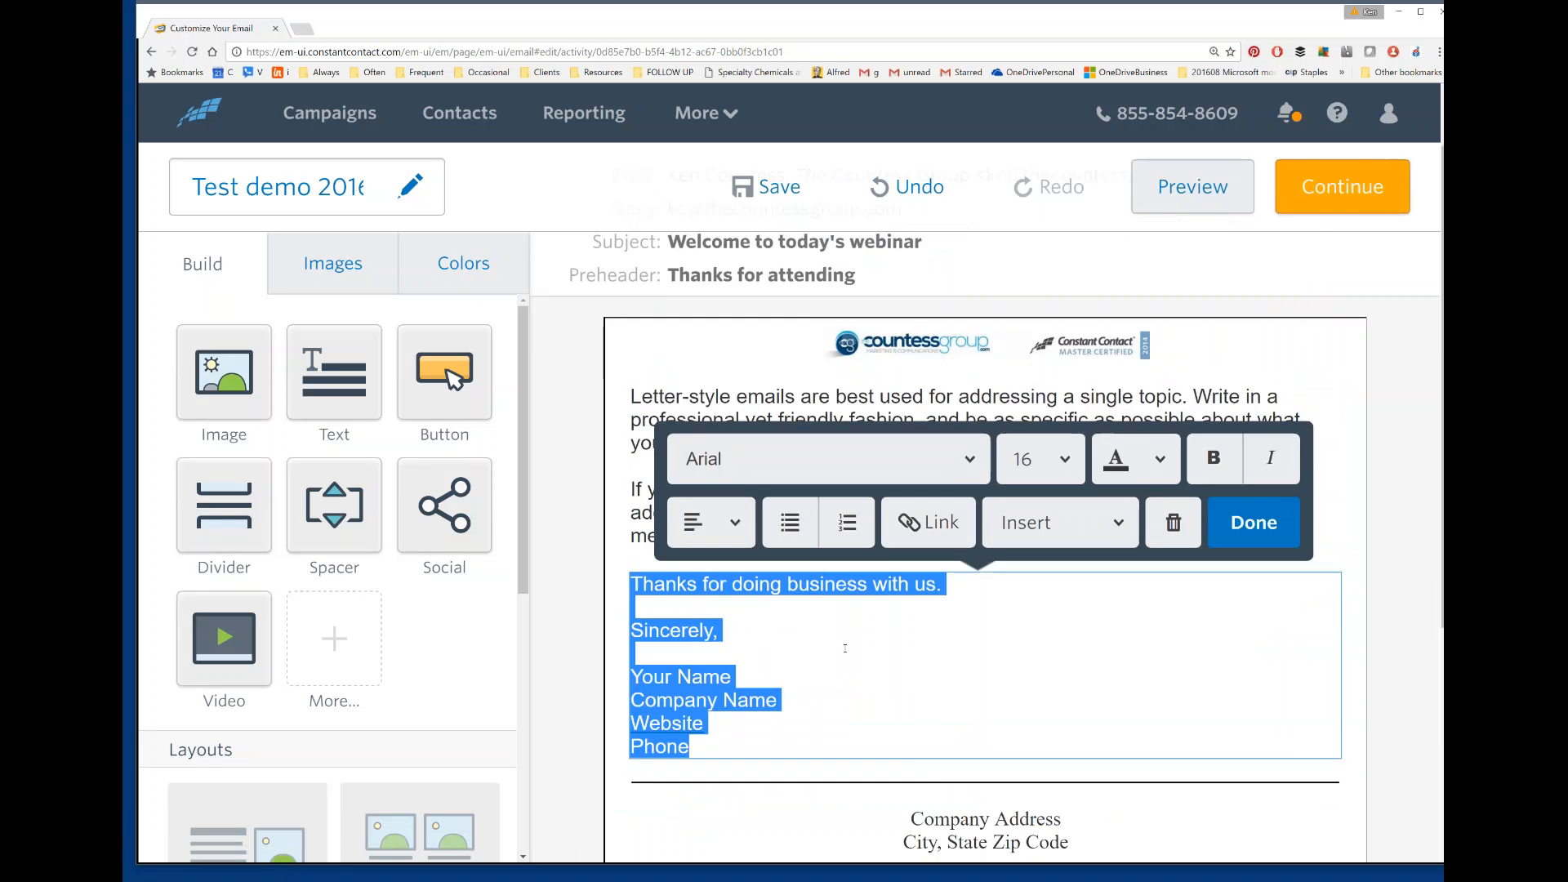
left_click(879, 653)
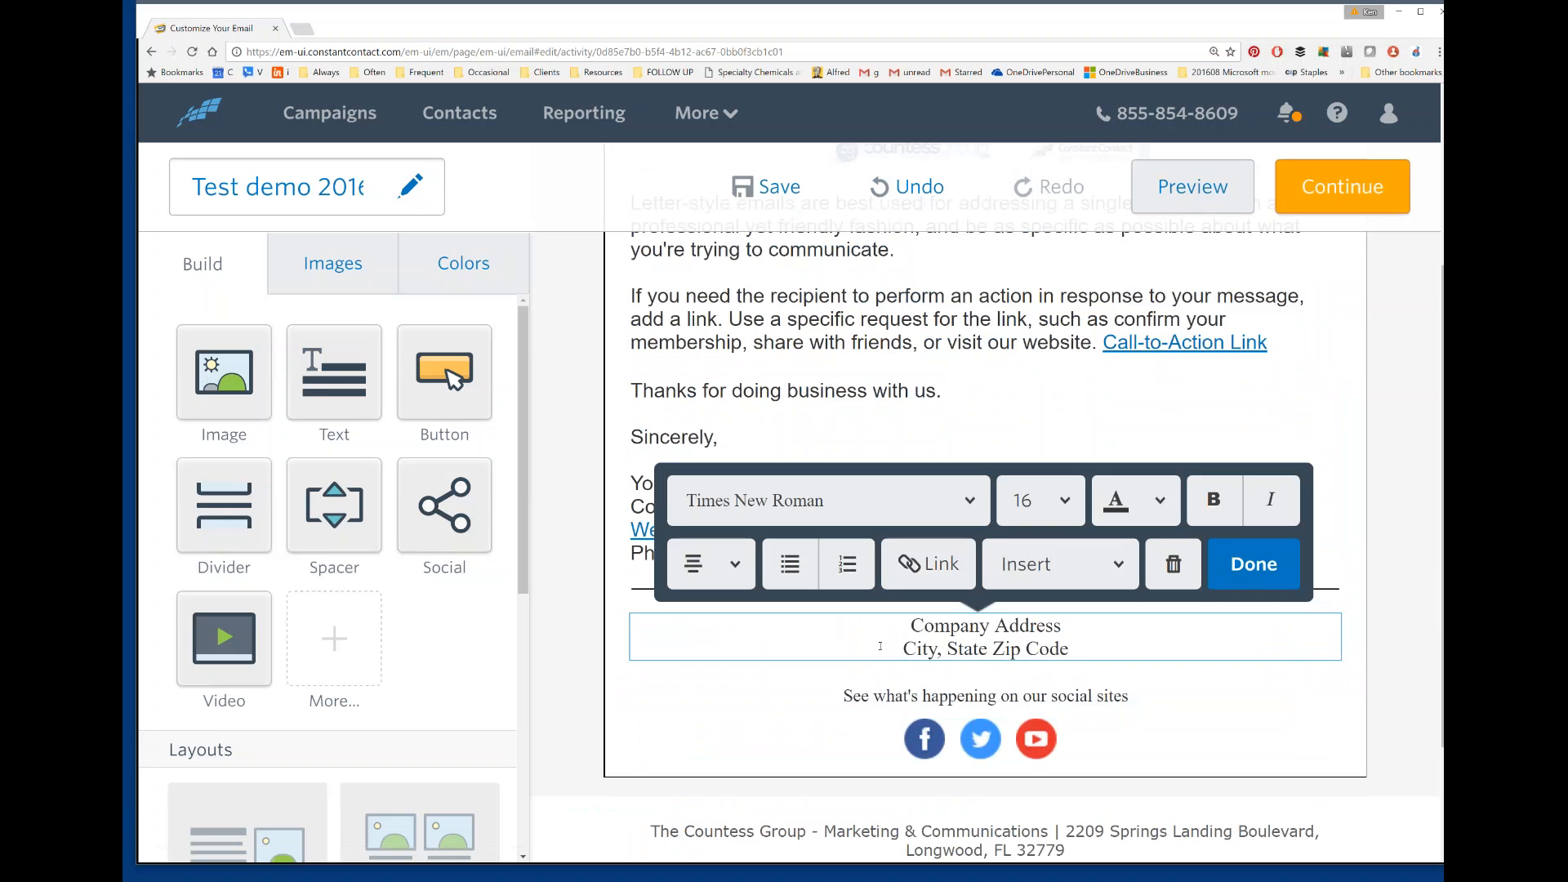
key("ctrl+a")
left_click(864, 512)
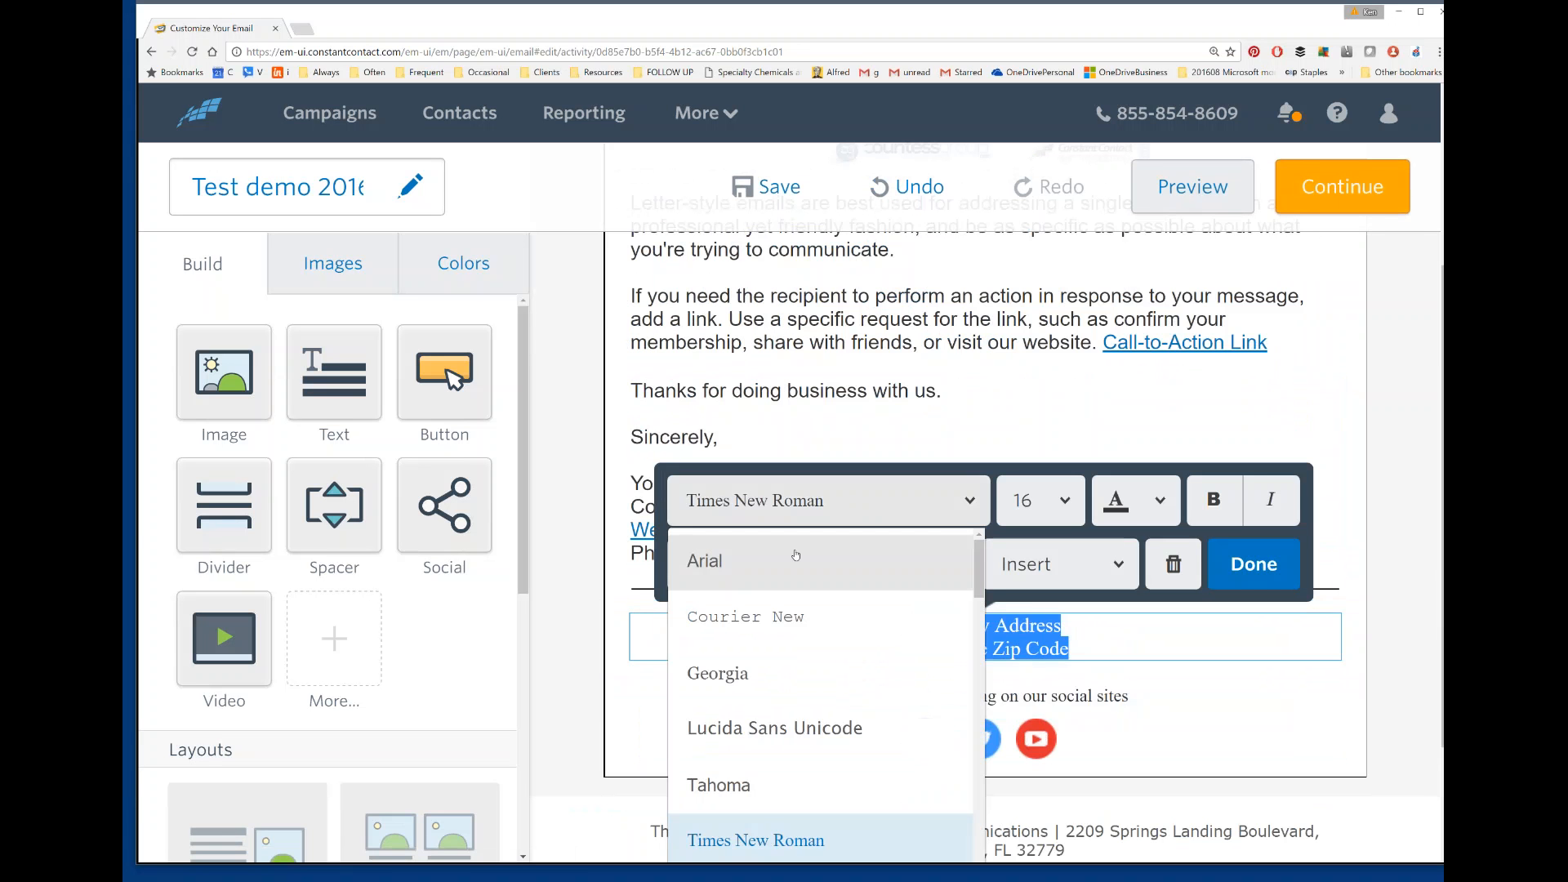
left_click(796, 561)
Change the font of the "See what's happening on our social sites" line to Arial and finish editing it
left_click(846, 696)
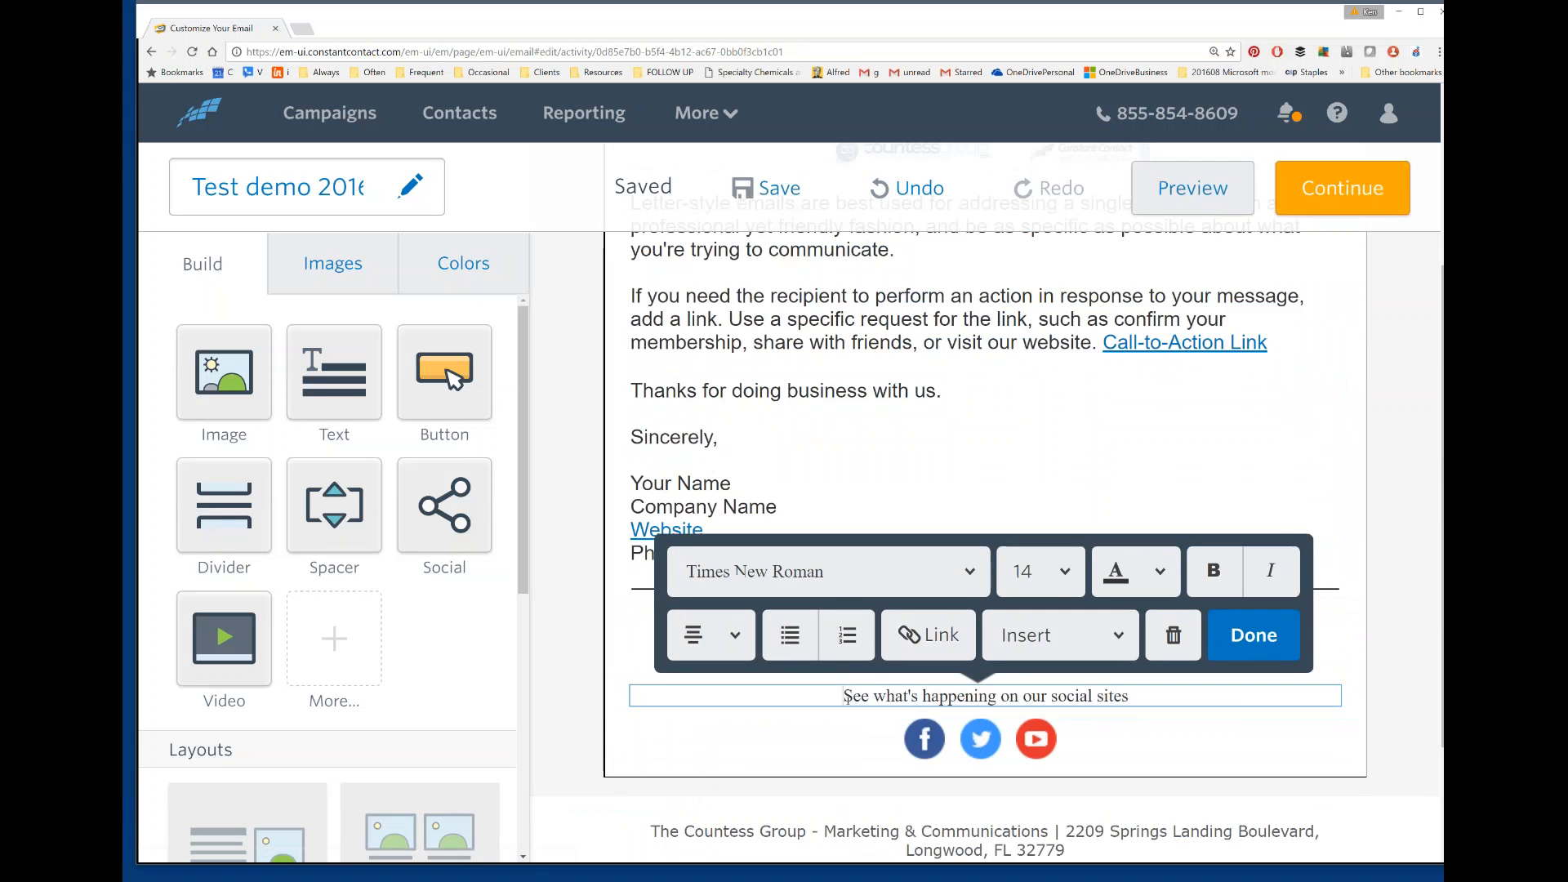
key("ctrl+a")
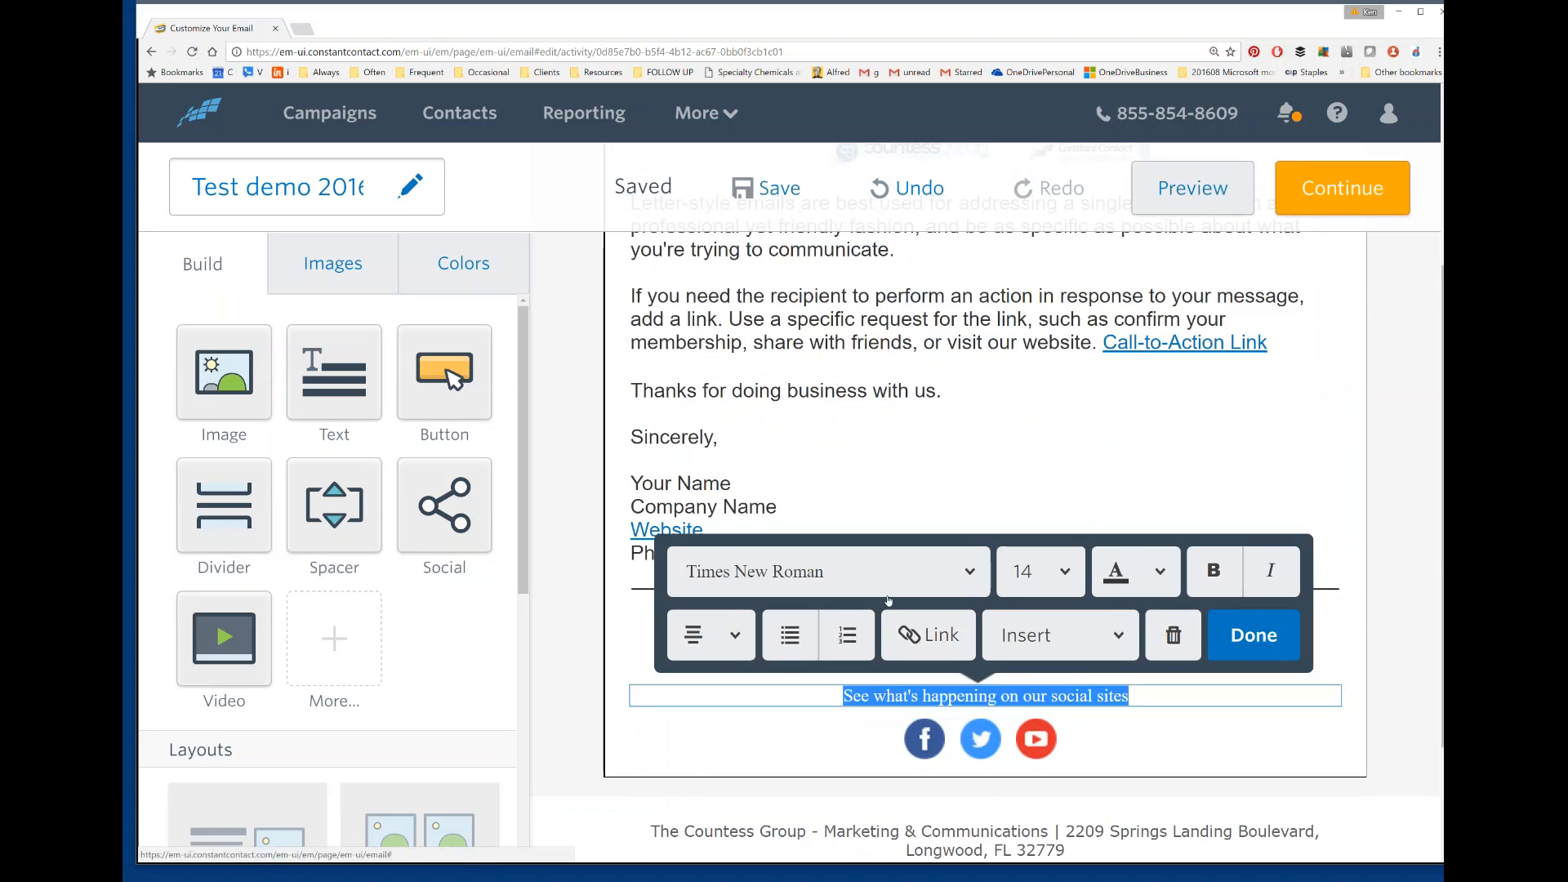
left_click(887, 582)
left_click(841, 625)
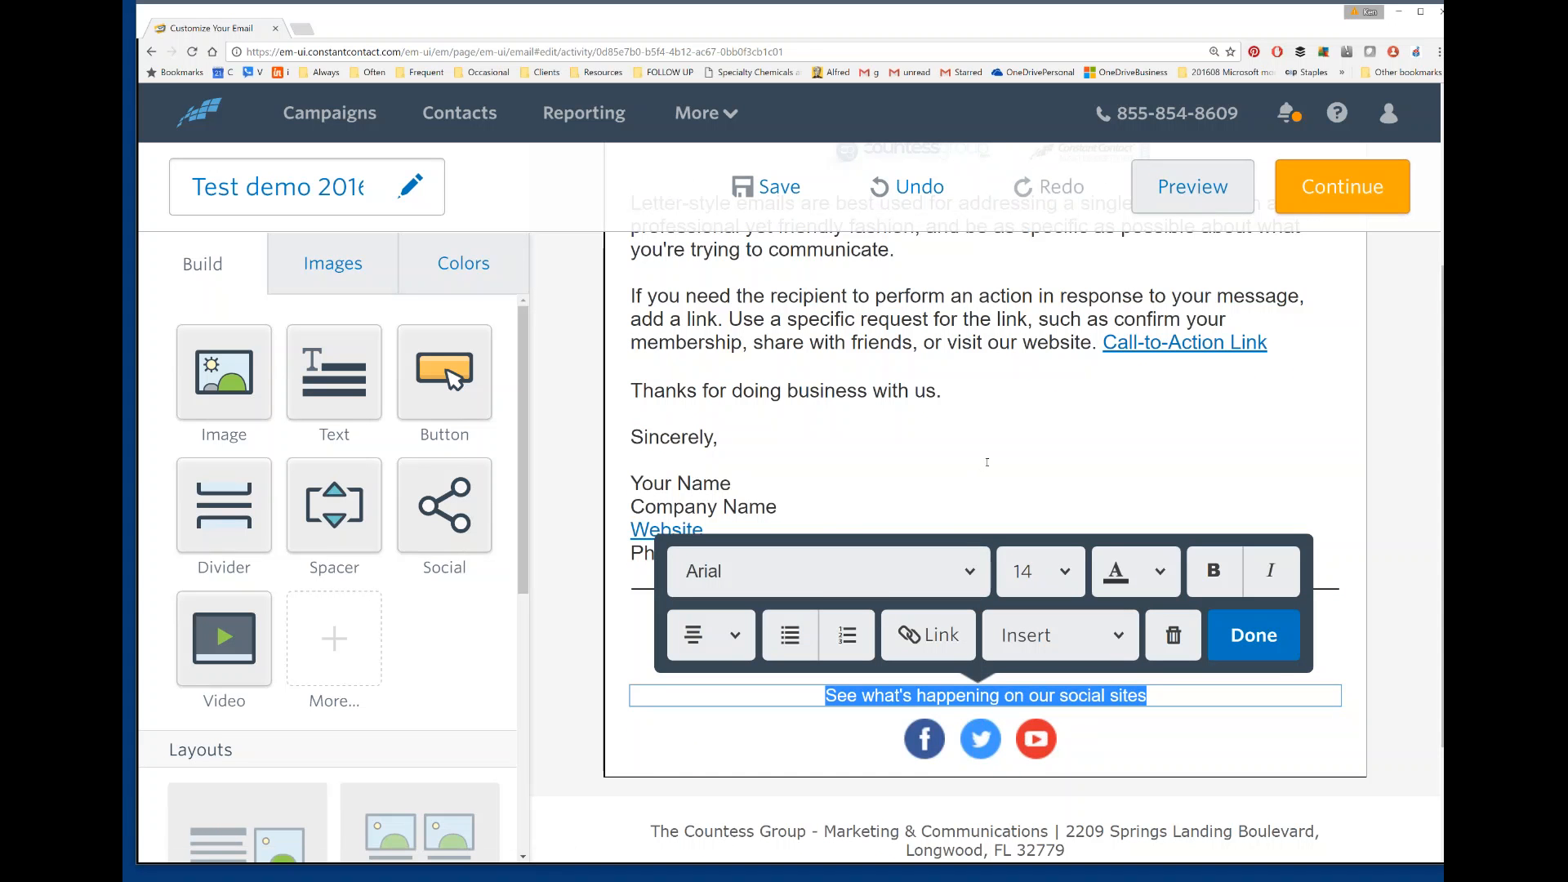
scroll(987, 463, "up", 1)
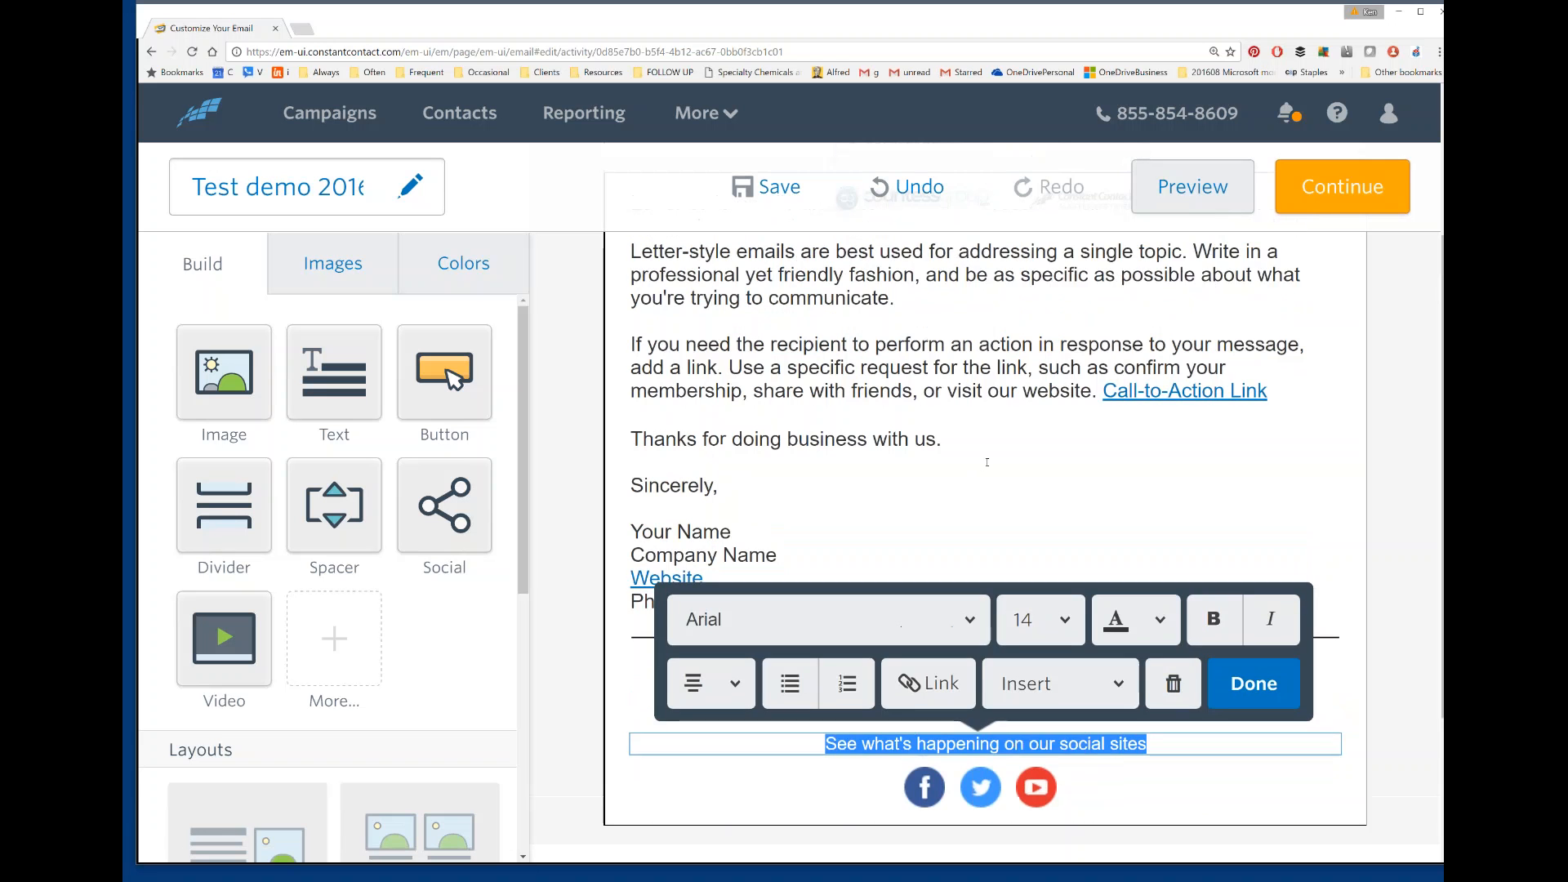
left_click(1225, 686)
scroll(1159, 533, "up", 2)
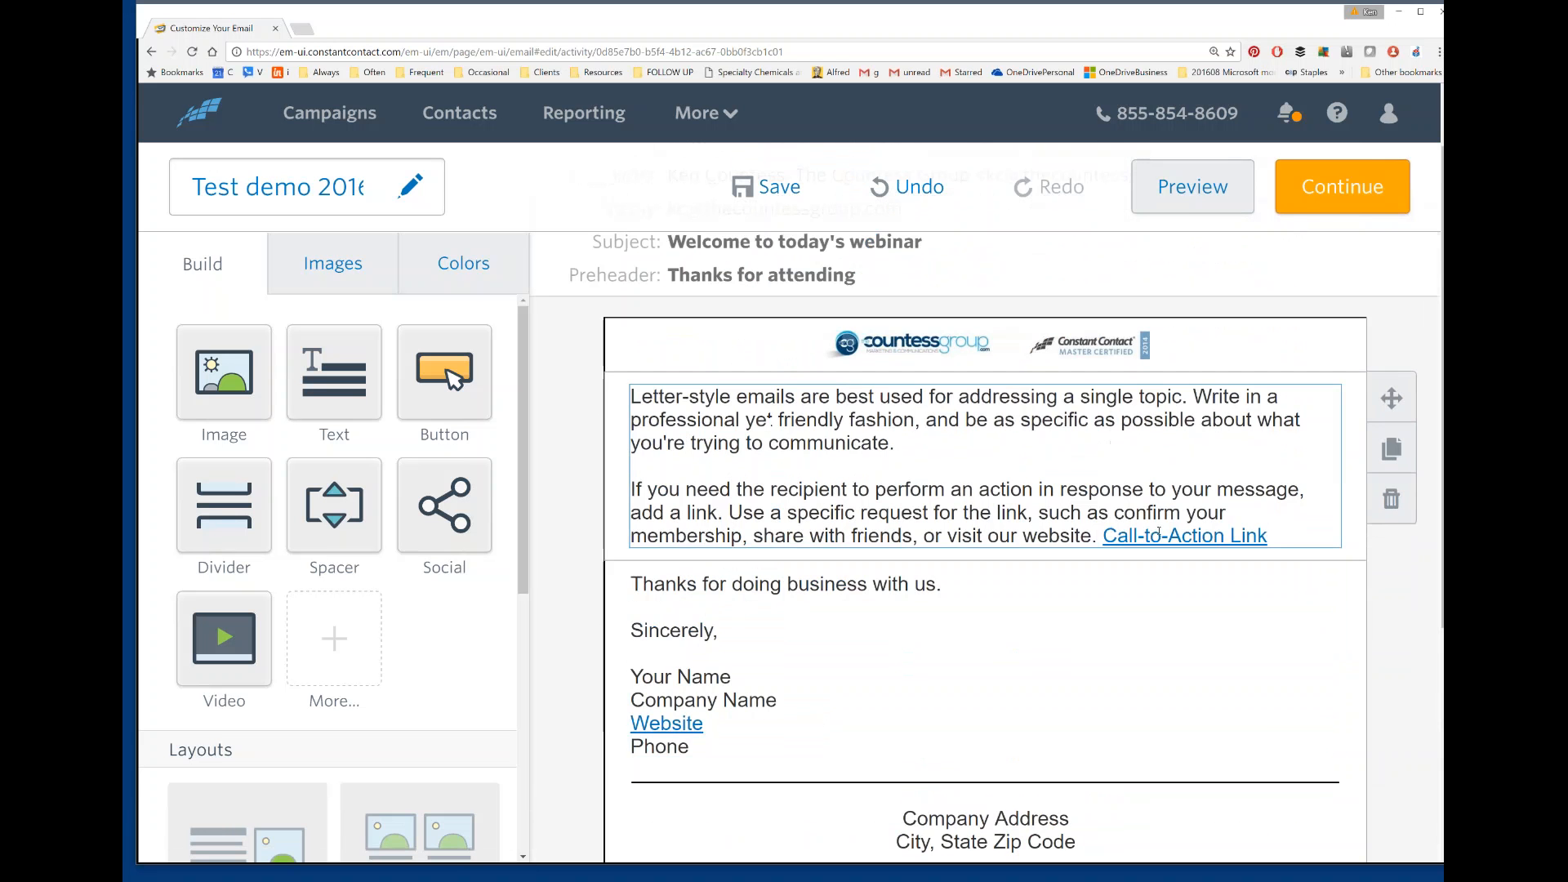
left_click(840, 421)
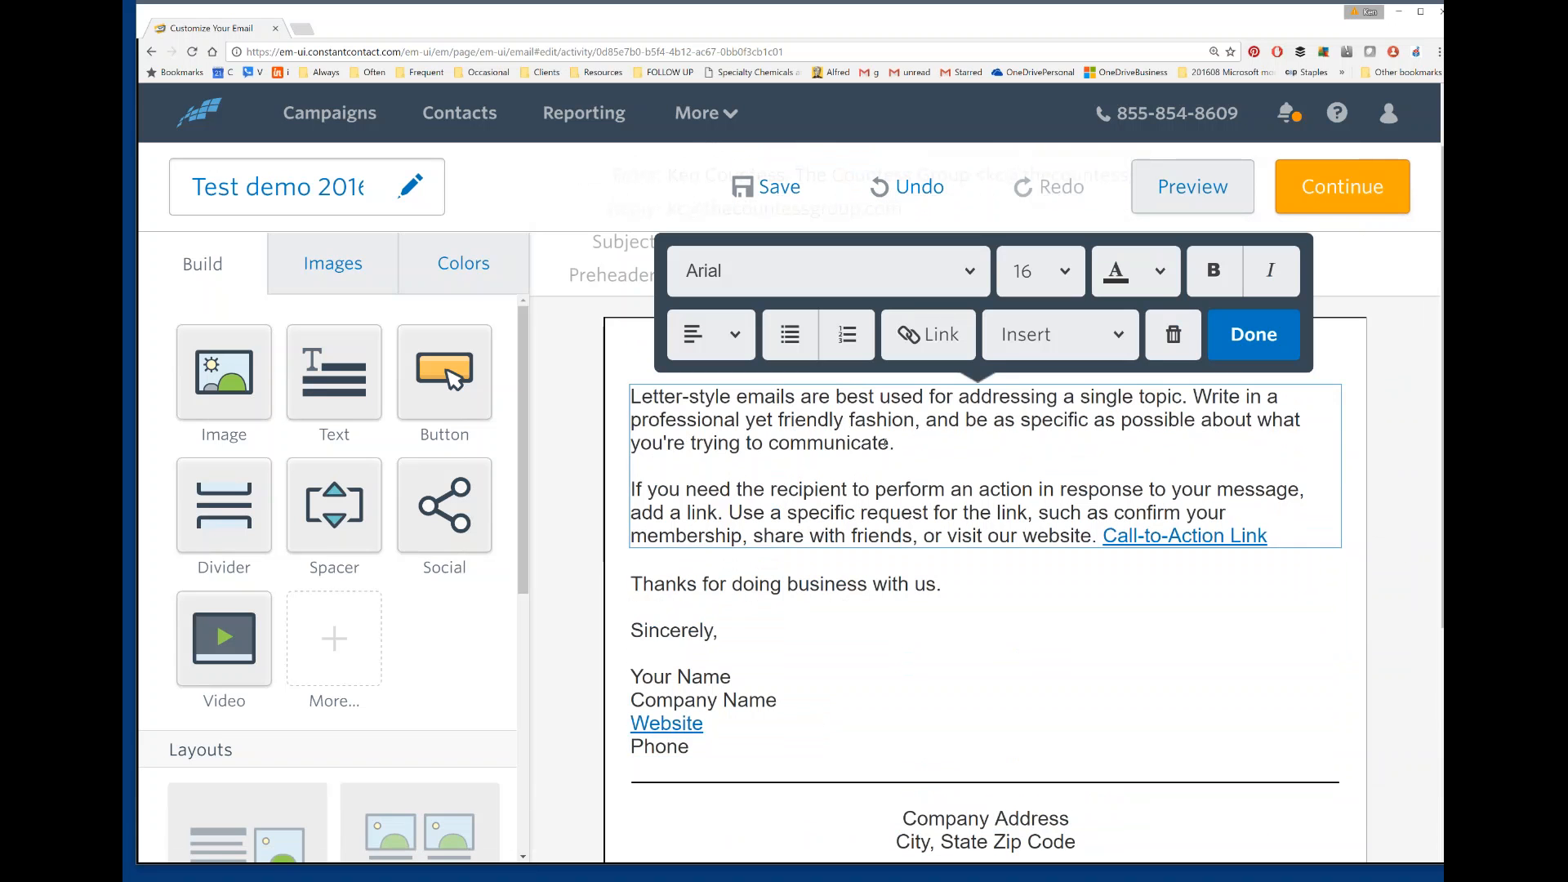
left_click(1252, 334)
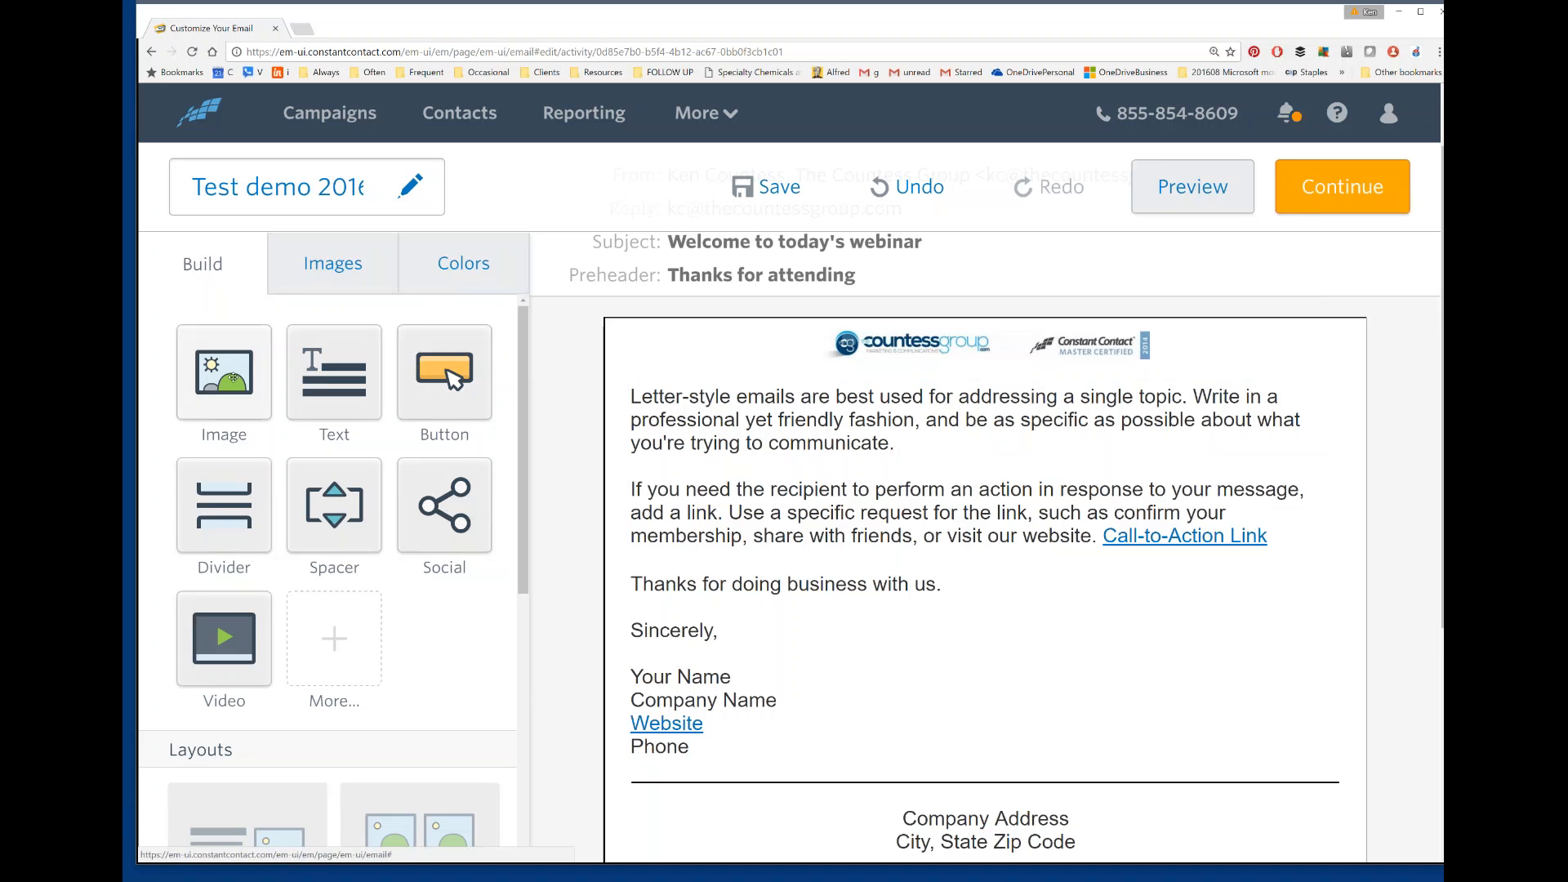
Try an image block in its own column to the left of the main letter text and narrow that column
left_click_drag(224, 372, 225, 369)
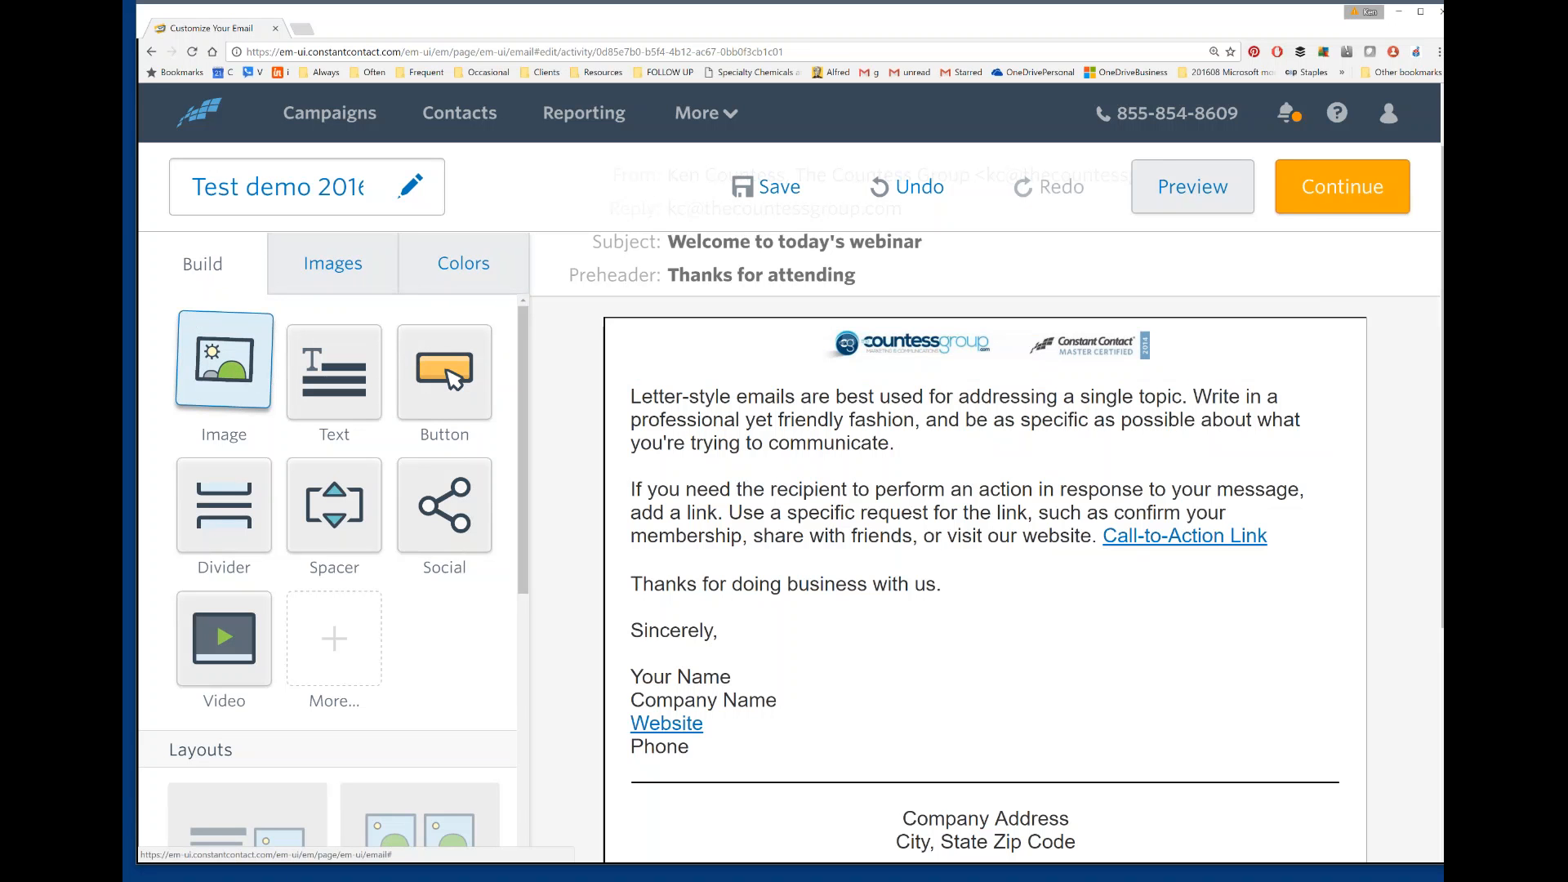
left_click_drag(225, 369, 619, 419)
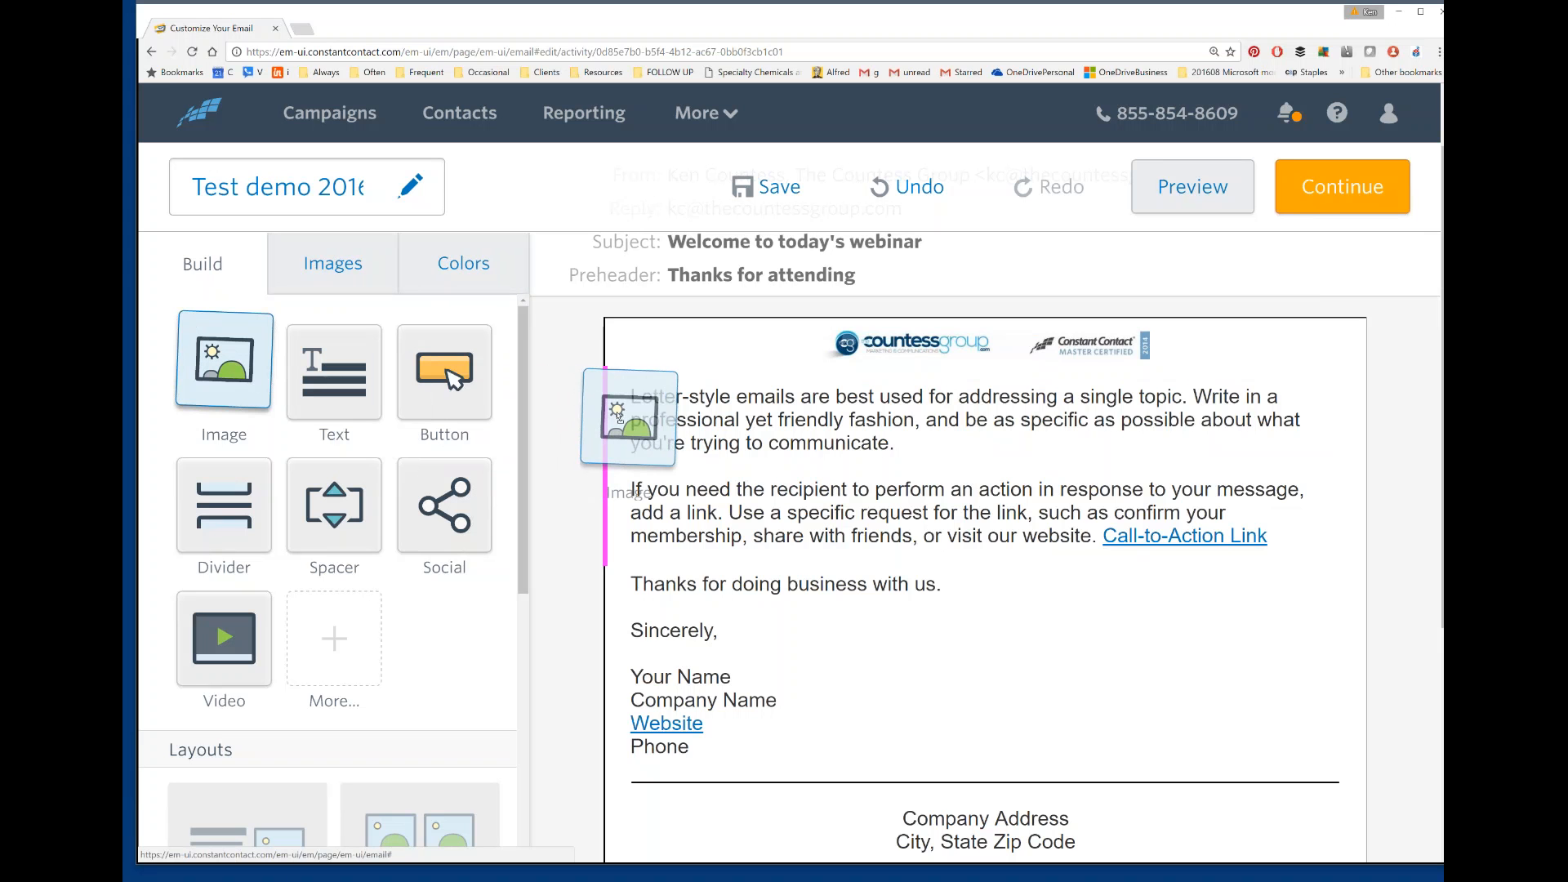
left_click_drag(620, 418, 619, 418)
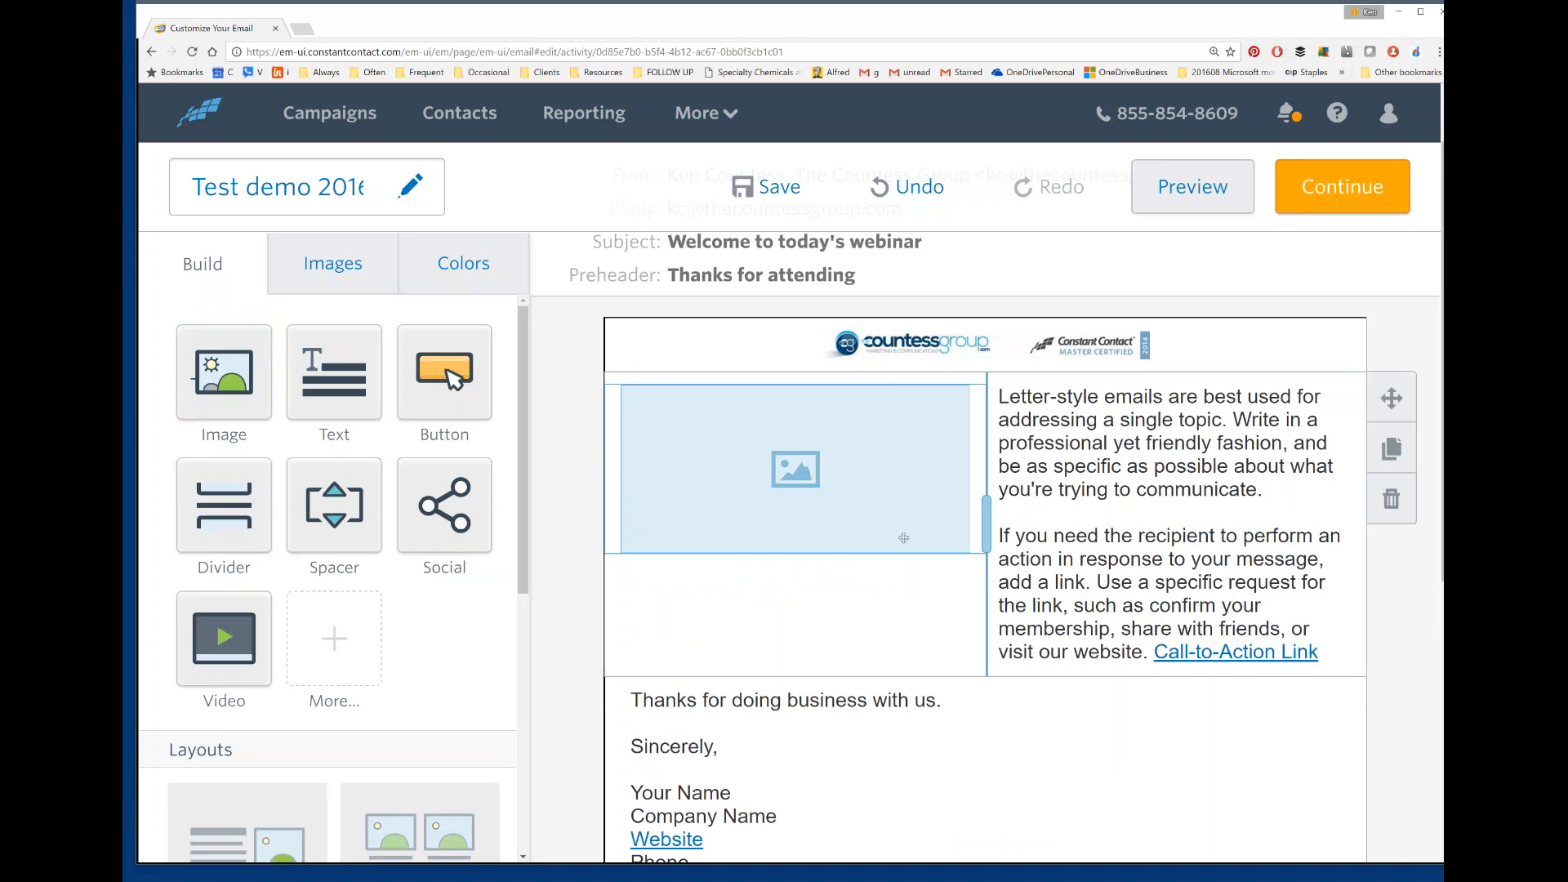
left_click_drag(986, 531, 805, 534)
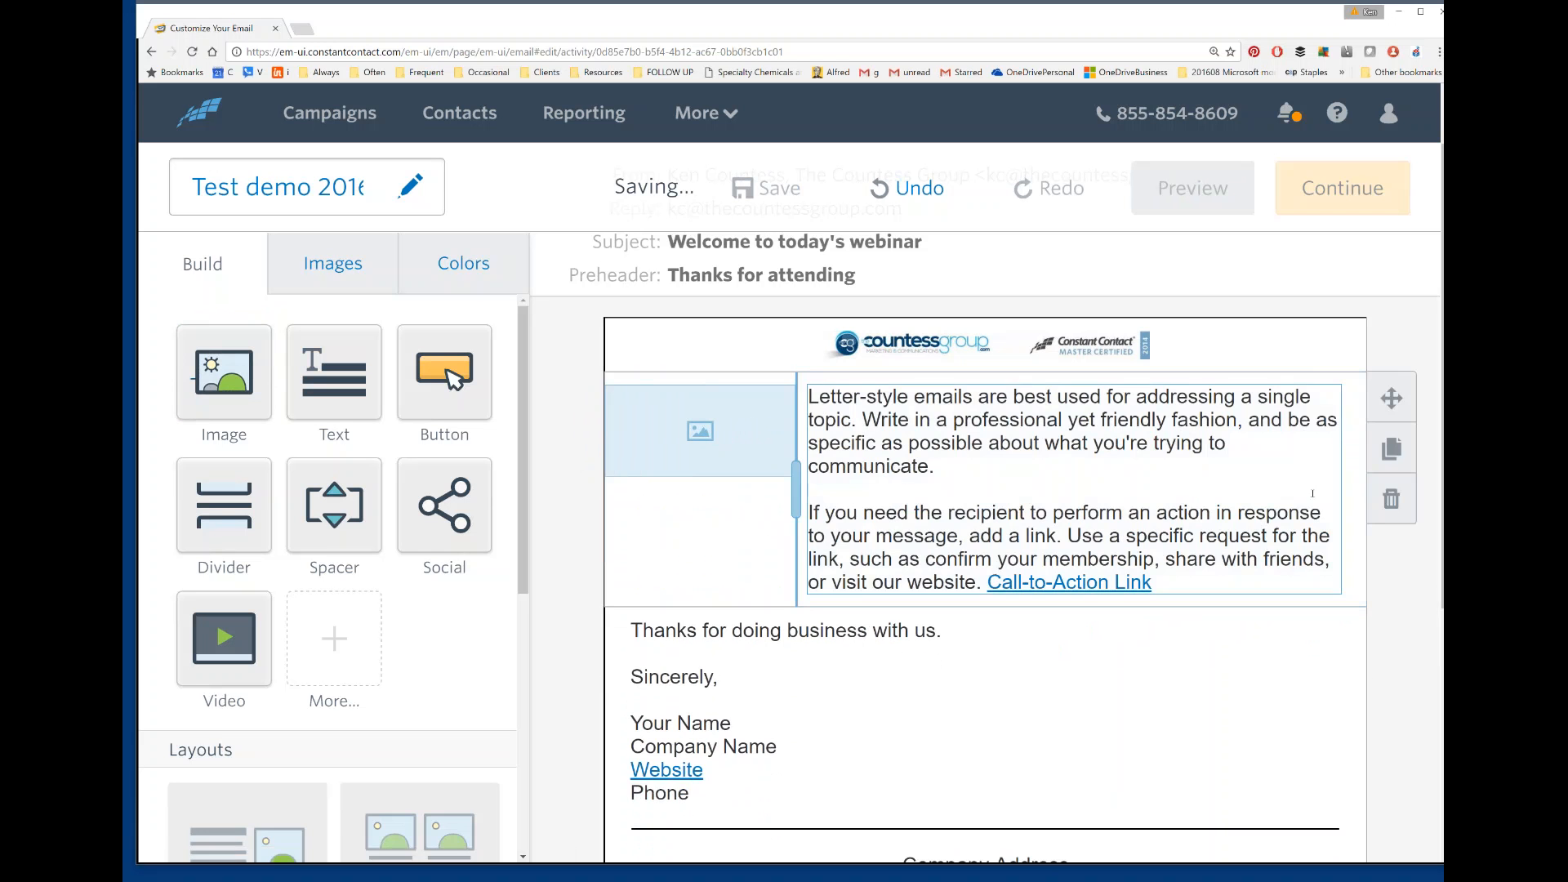
Undo the column resizing and the insertion of the image block beside the letter text
left_click(910, 191)
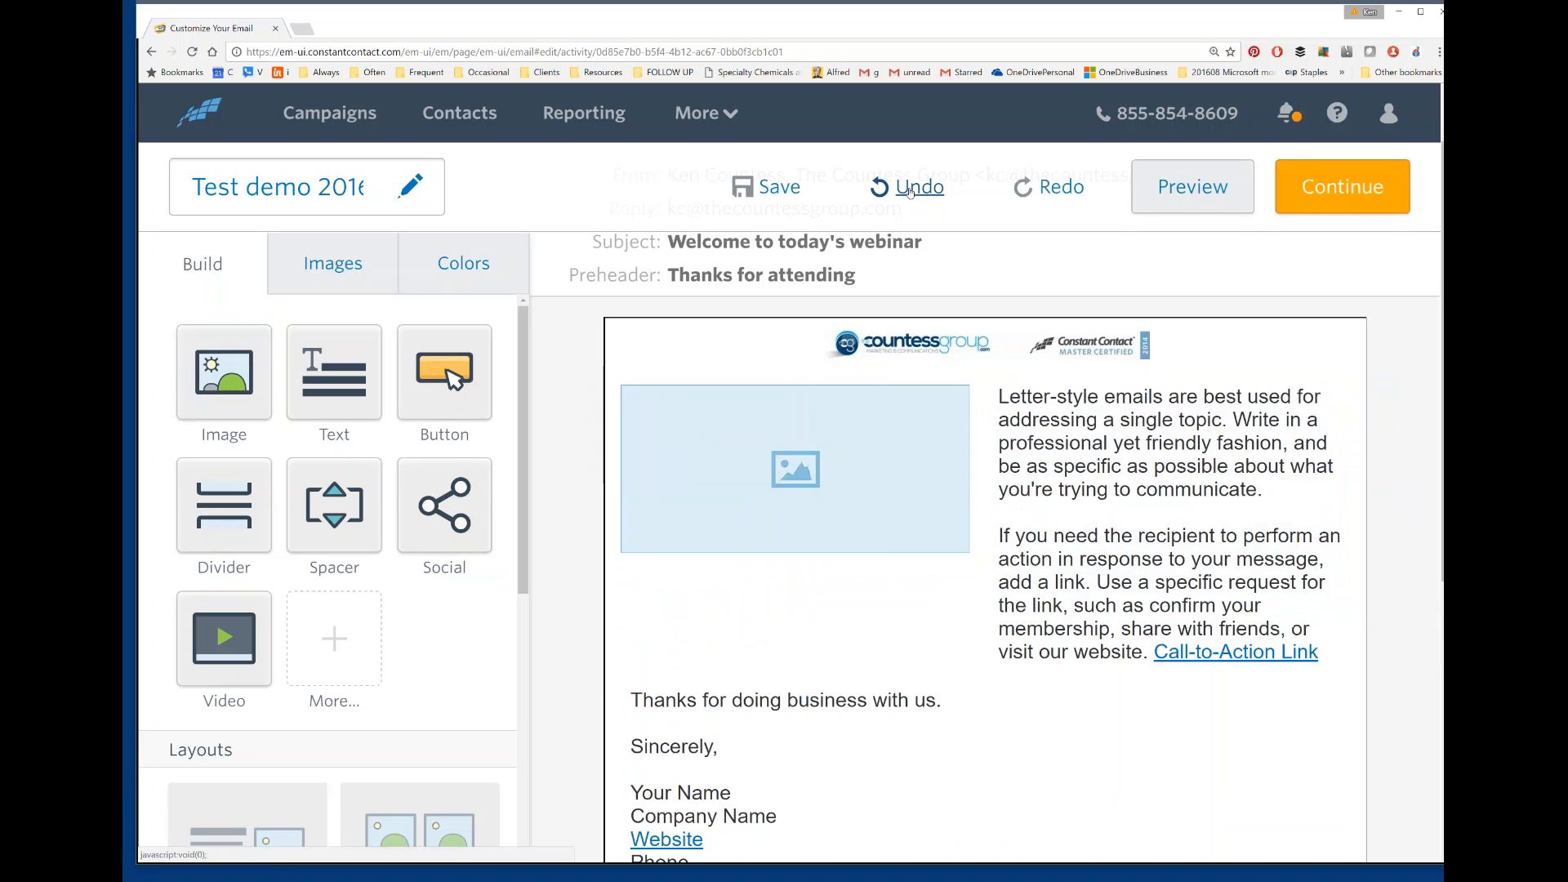
left_click(910, 191)
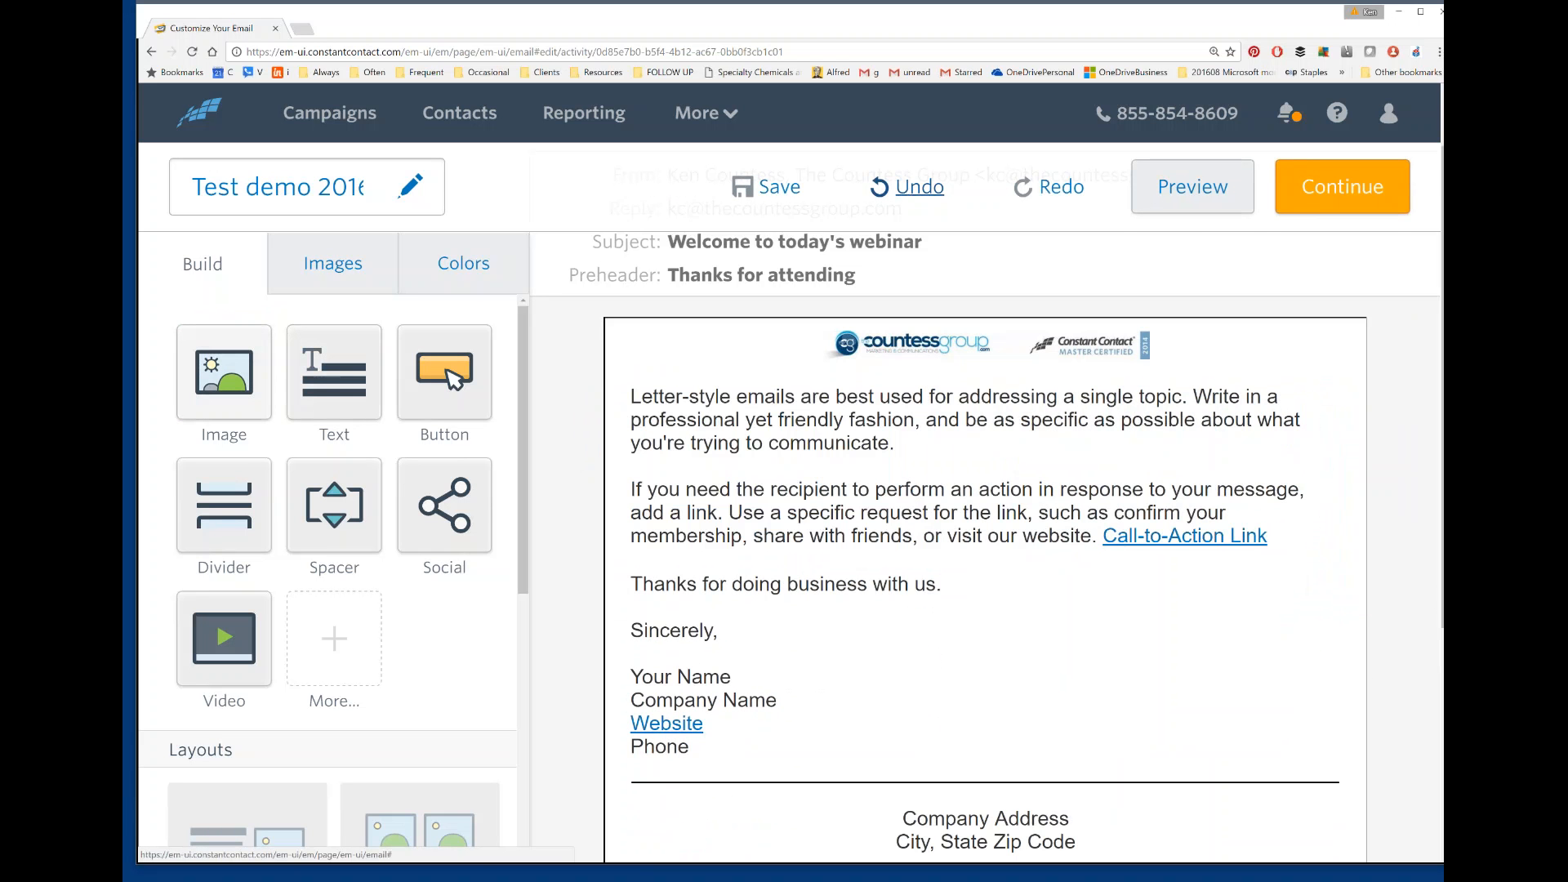
Place an image block inside the main letter text block at its upper-right corner, with the text wrapping around it
left_click_drag(223, 369, 1170, 428)
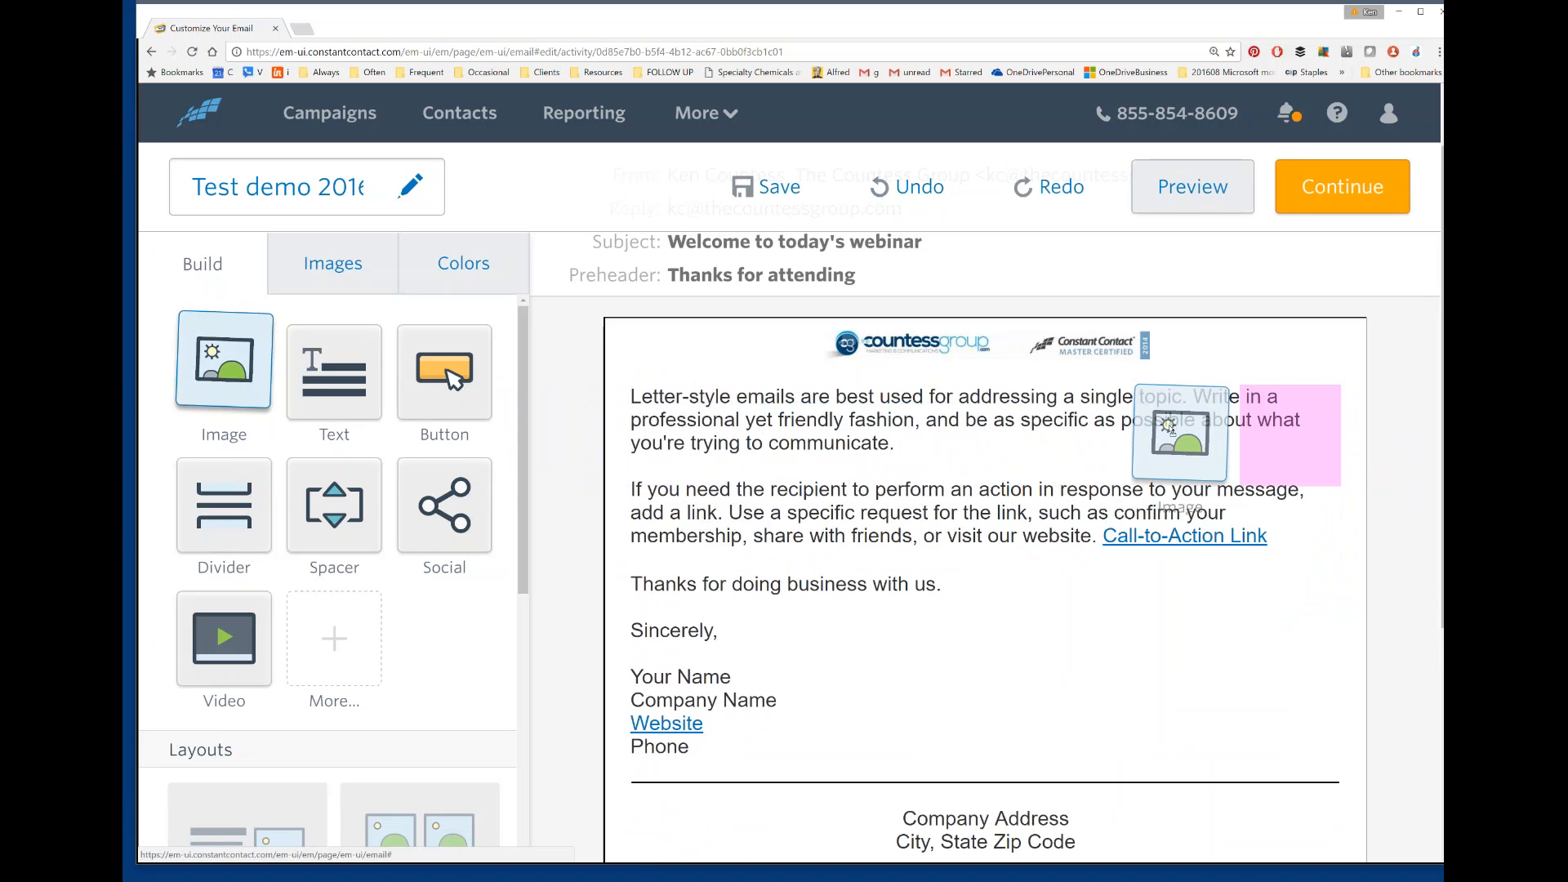
left_click_drag(1170, 428, 1173, 433)
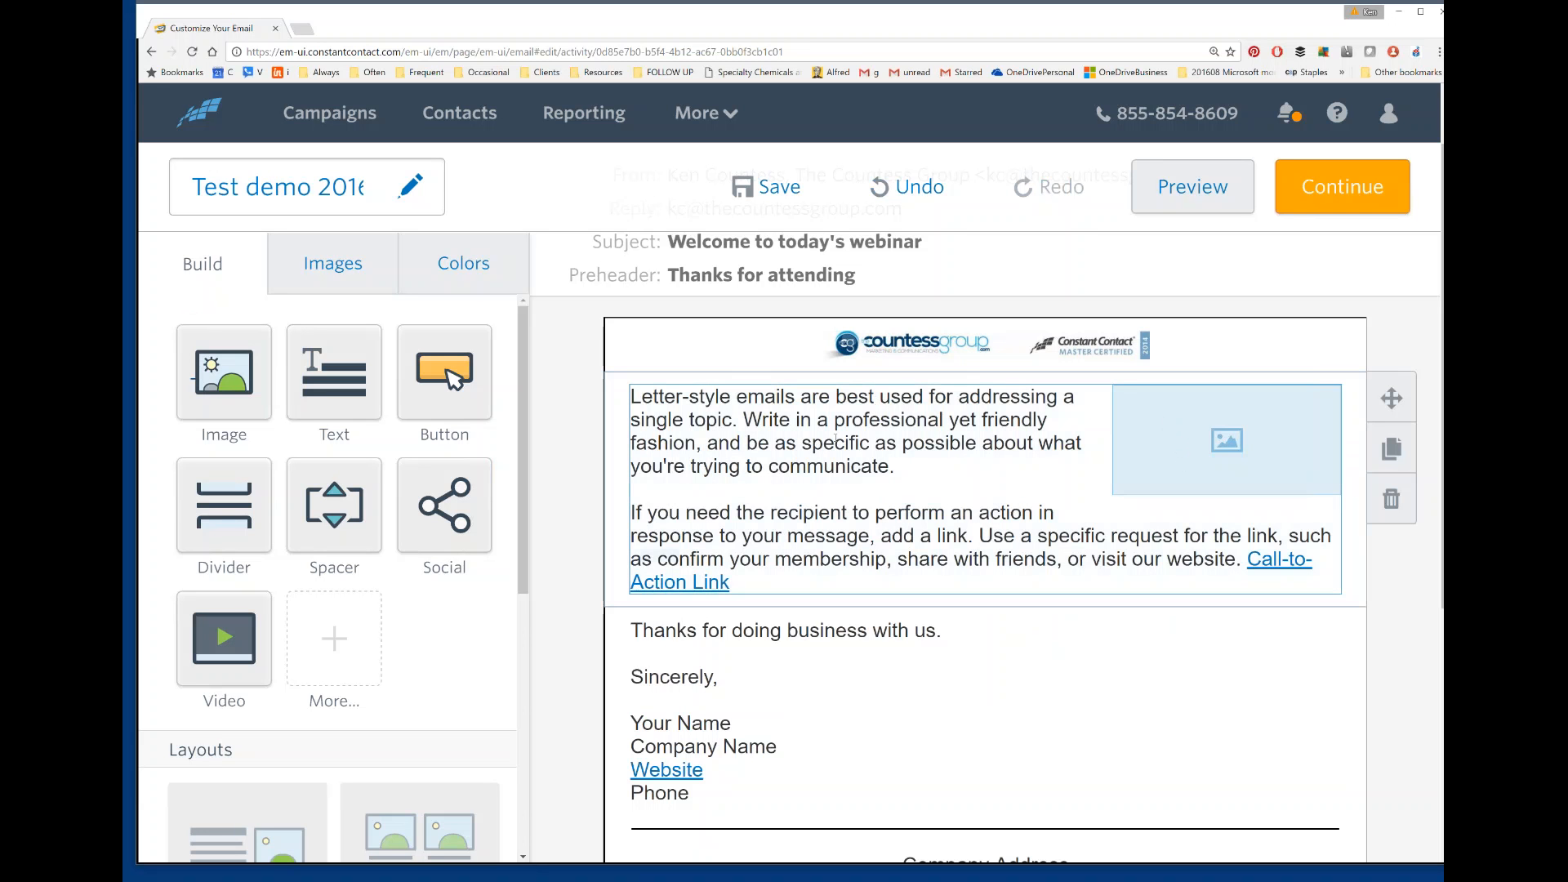
Fill the image placeholder in the main letter block with thanksgiving sm2.jpg from the image library and shrink the picture slightly
left_click(1170, 442)
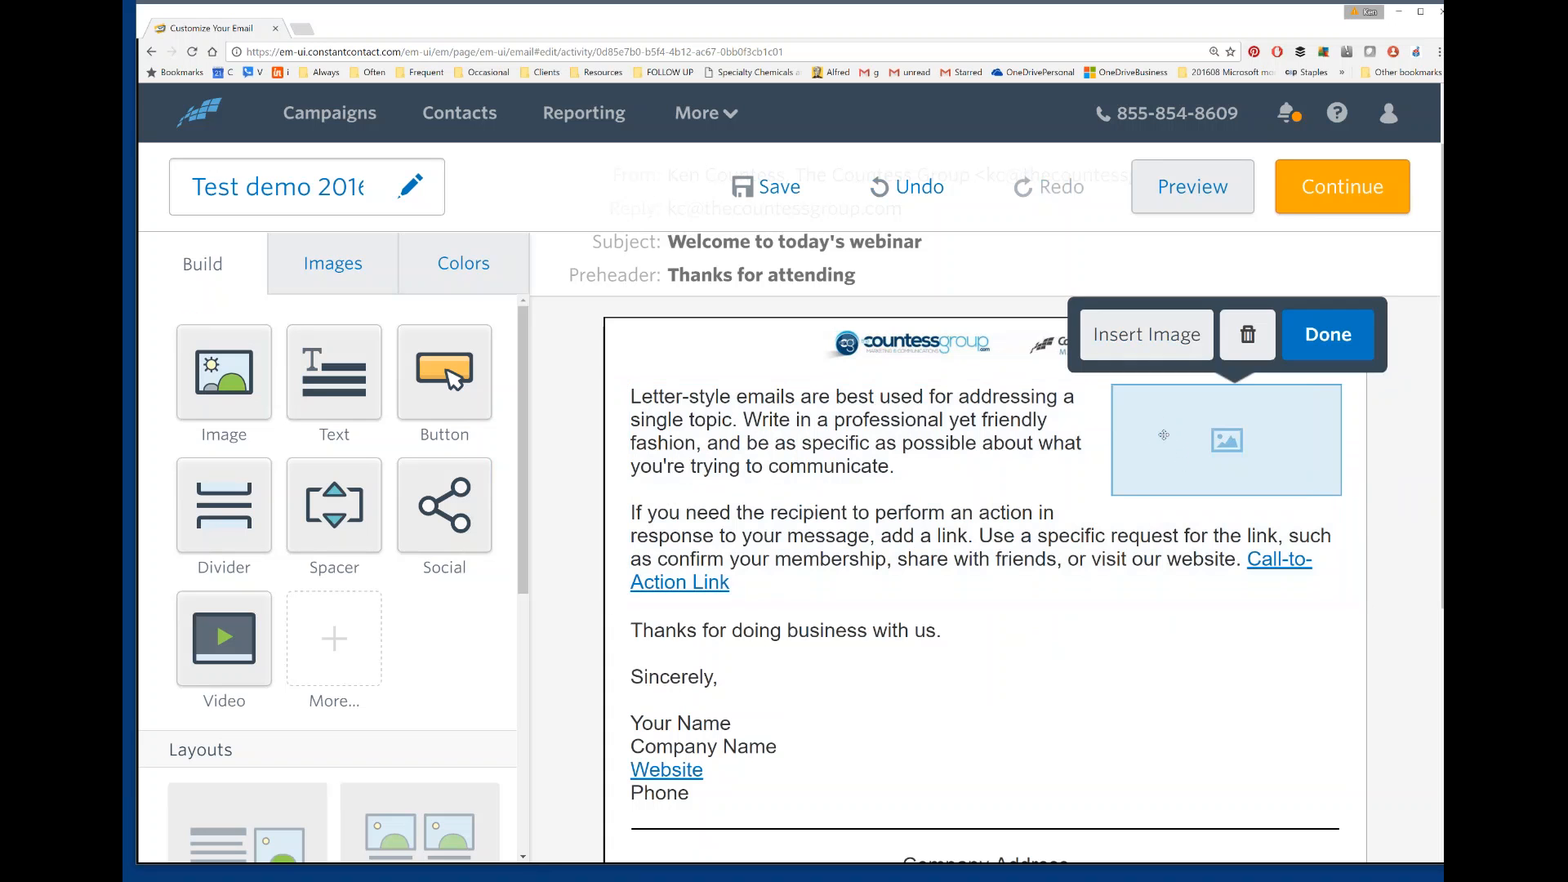
left_click(1158, 339)
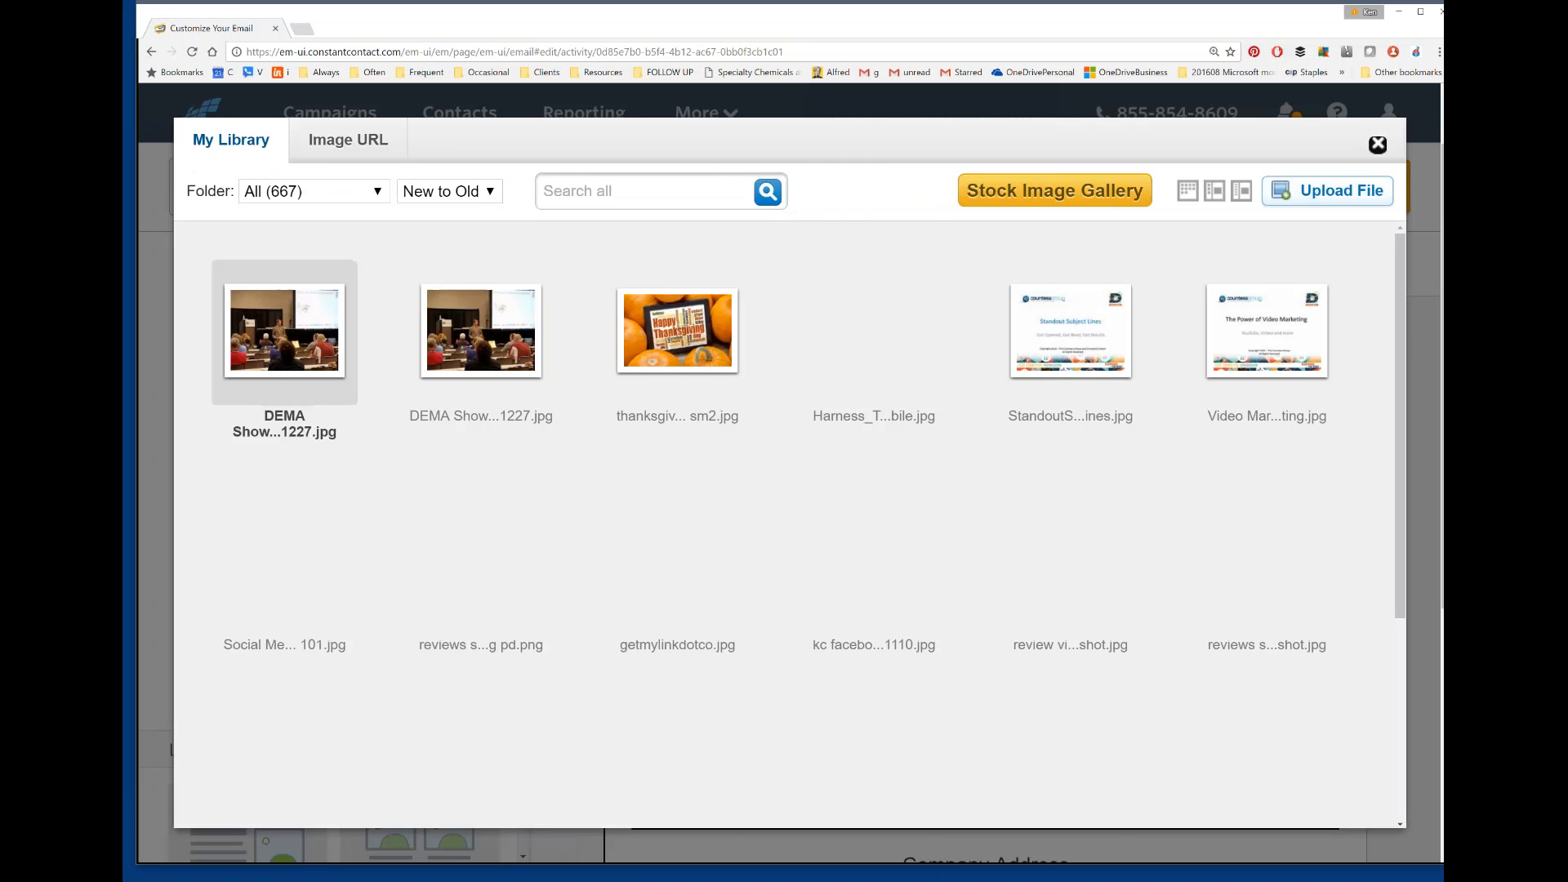
mouse_move(680, 349)
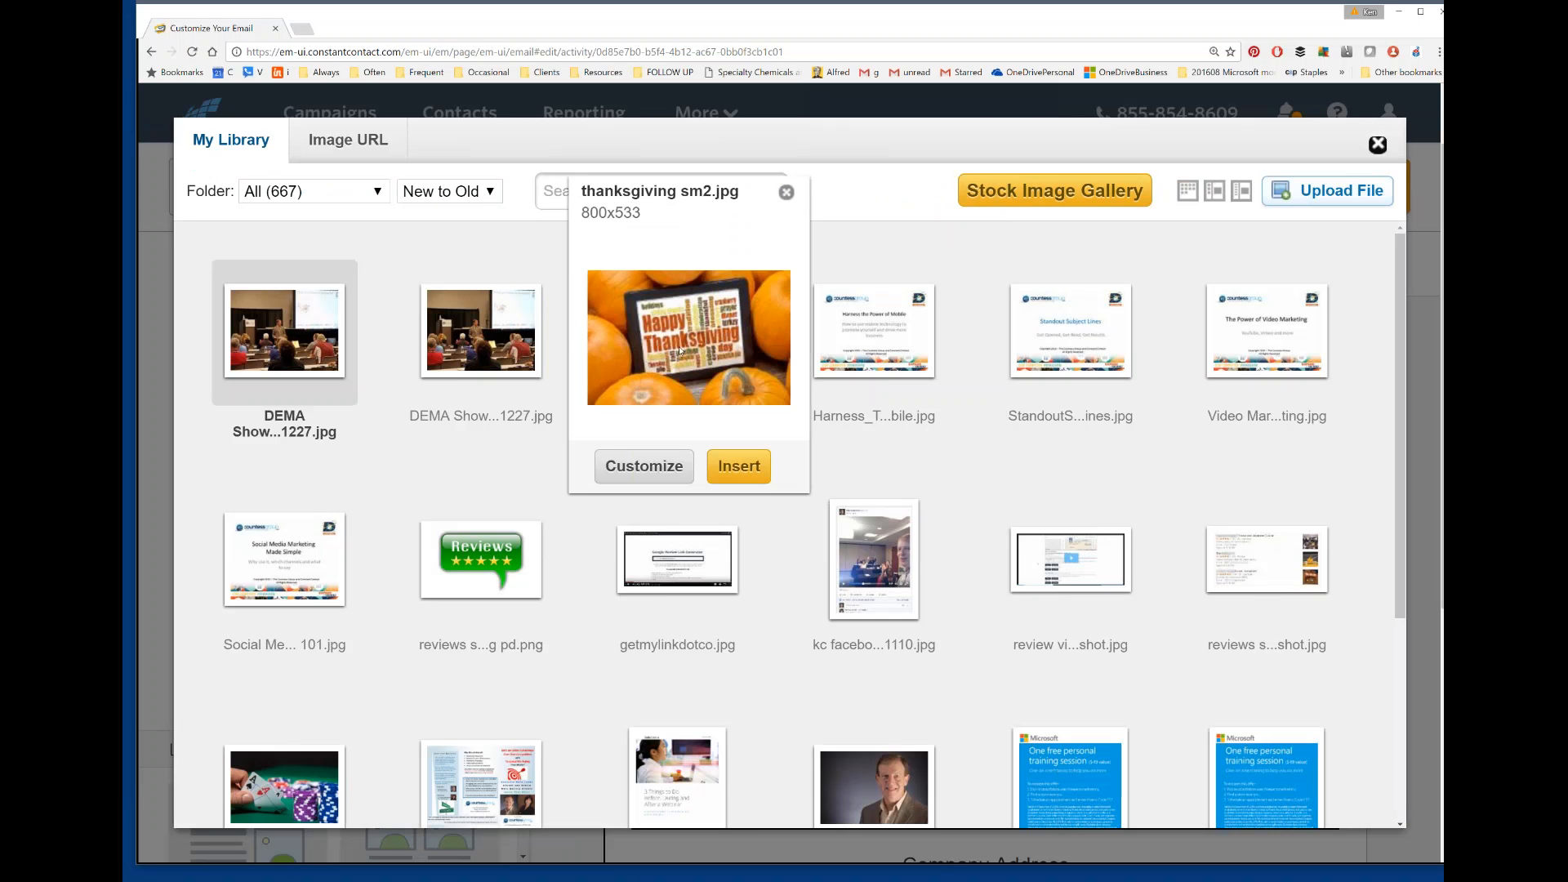
left_click(1378, 144)
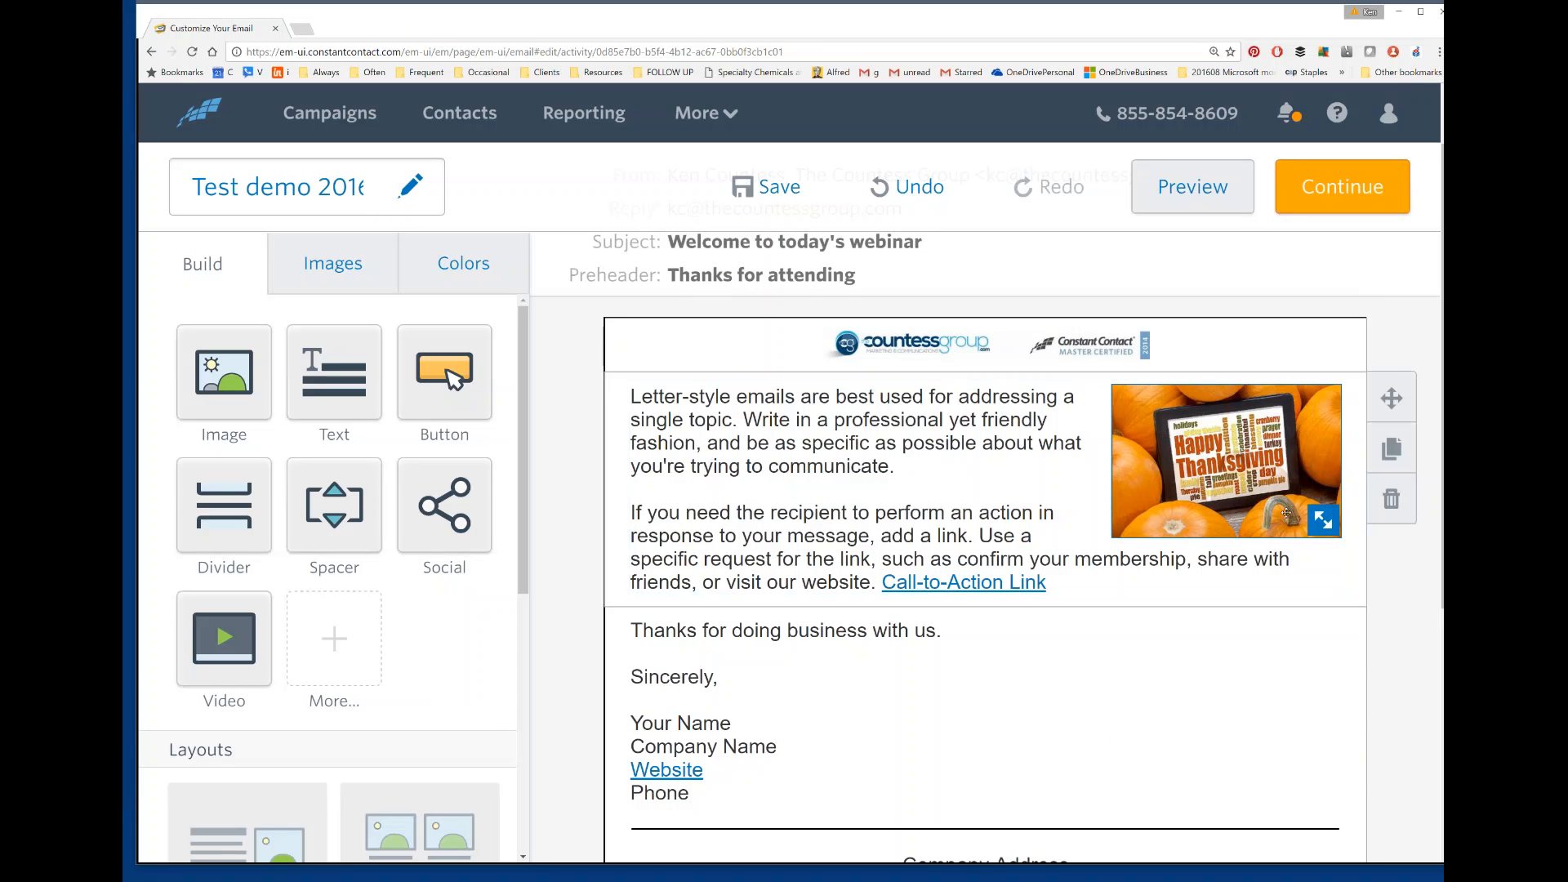
mouse_move(1324, 523)
left_mouse_down()
mouse_move(1307, 467)
mouse_move(1303, 640)
mouse_move(1307, 490)
mouse_move(1311, 547)
mouse_move(1311, 532)
left_mouse_up()
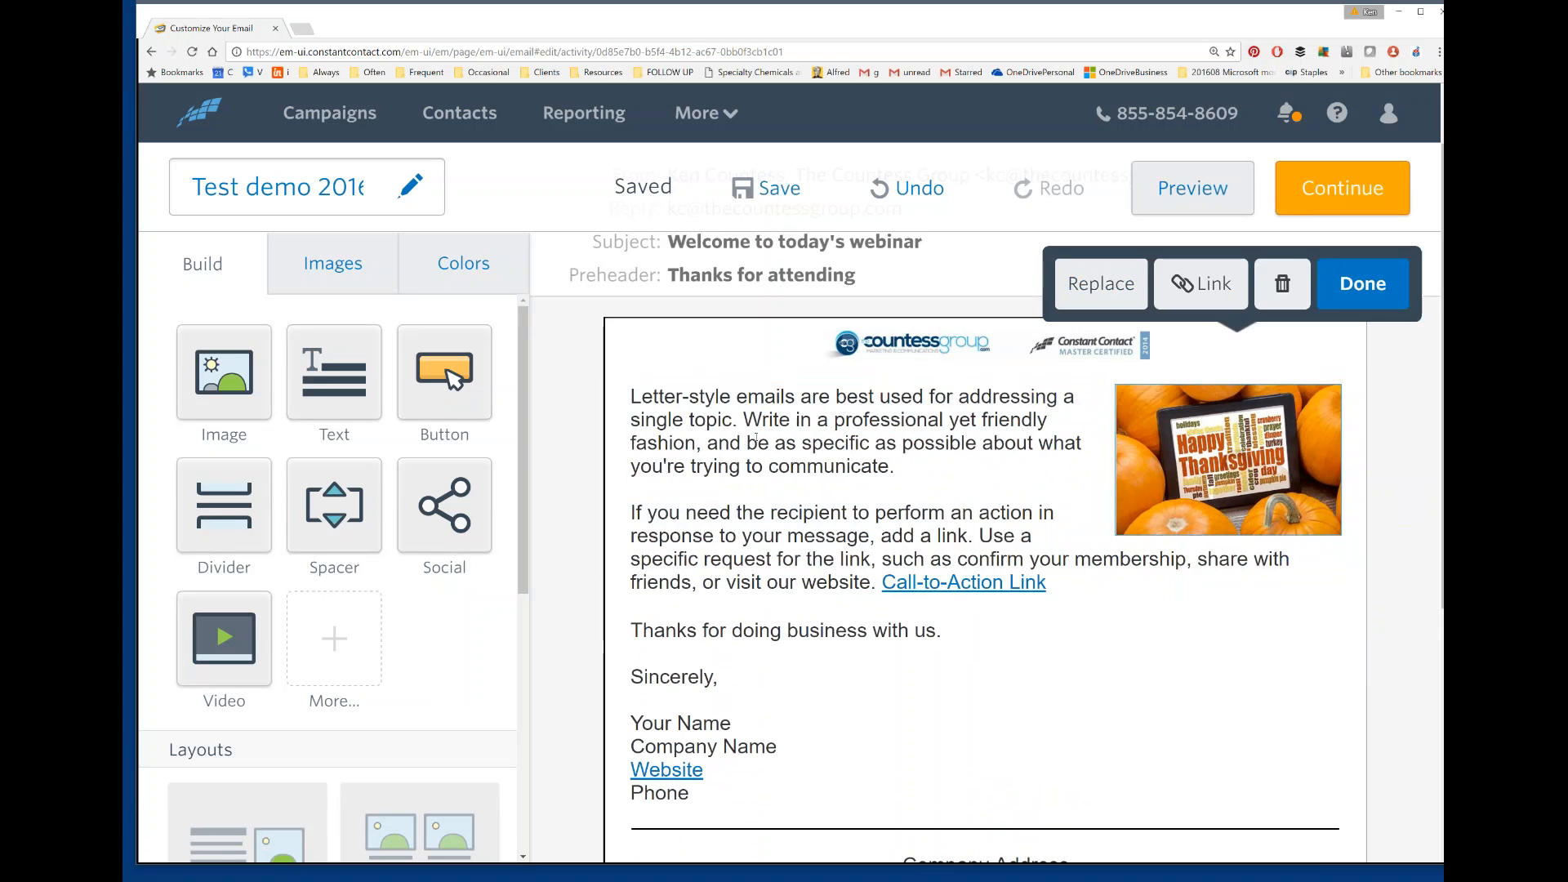
Replace the first paragraph of the main letter text with "Thanks for attending our webinar today."
left_click(755, 441)
left_click_drag(631, 398, 919, 482)
type("Thanks")
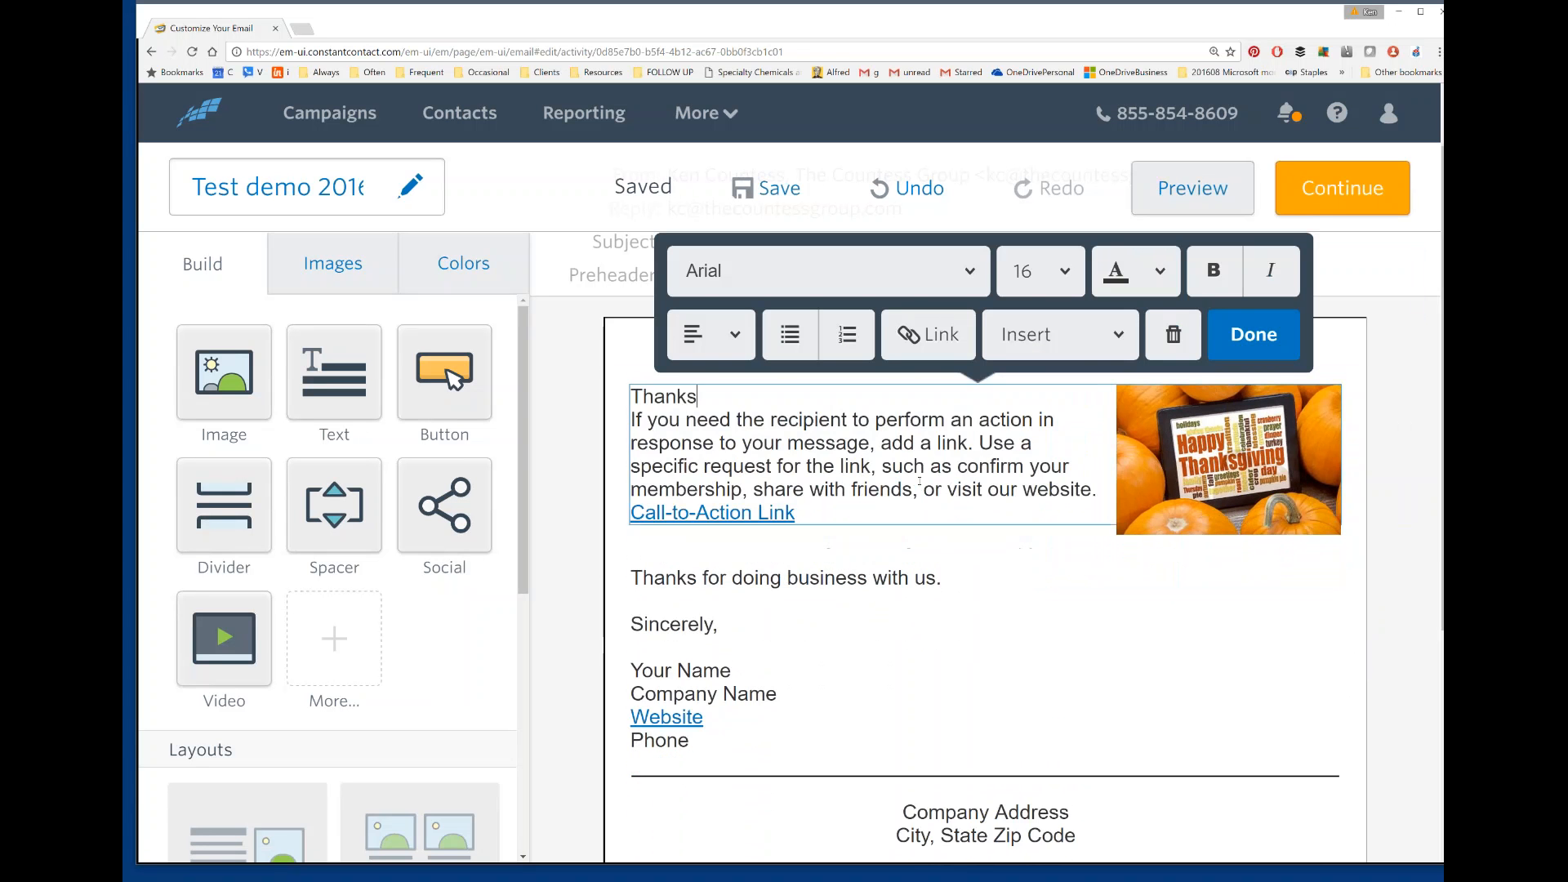
type(" for attending our webinar")
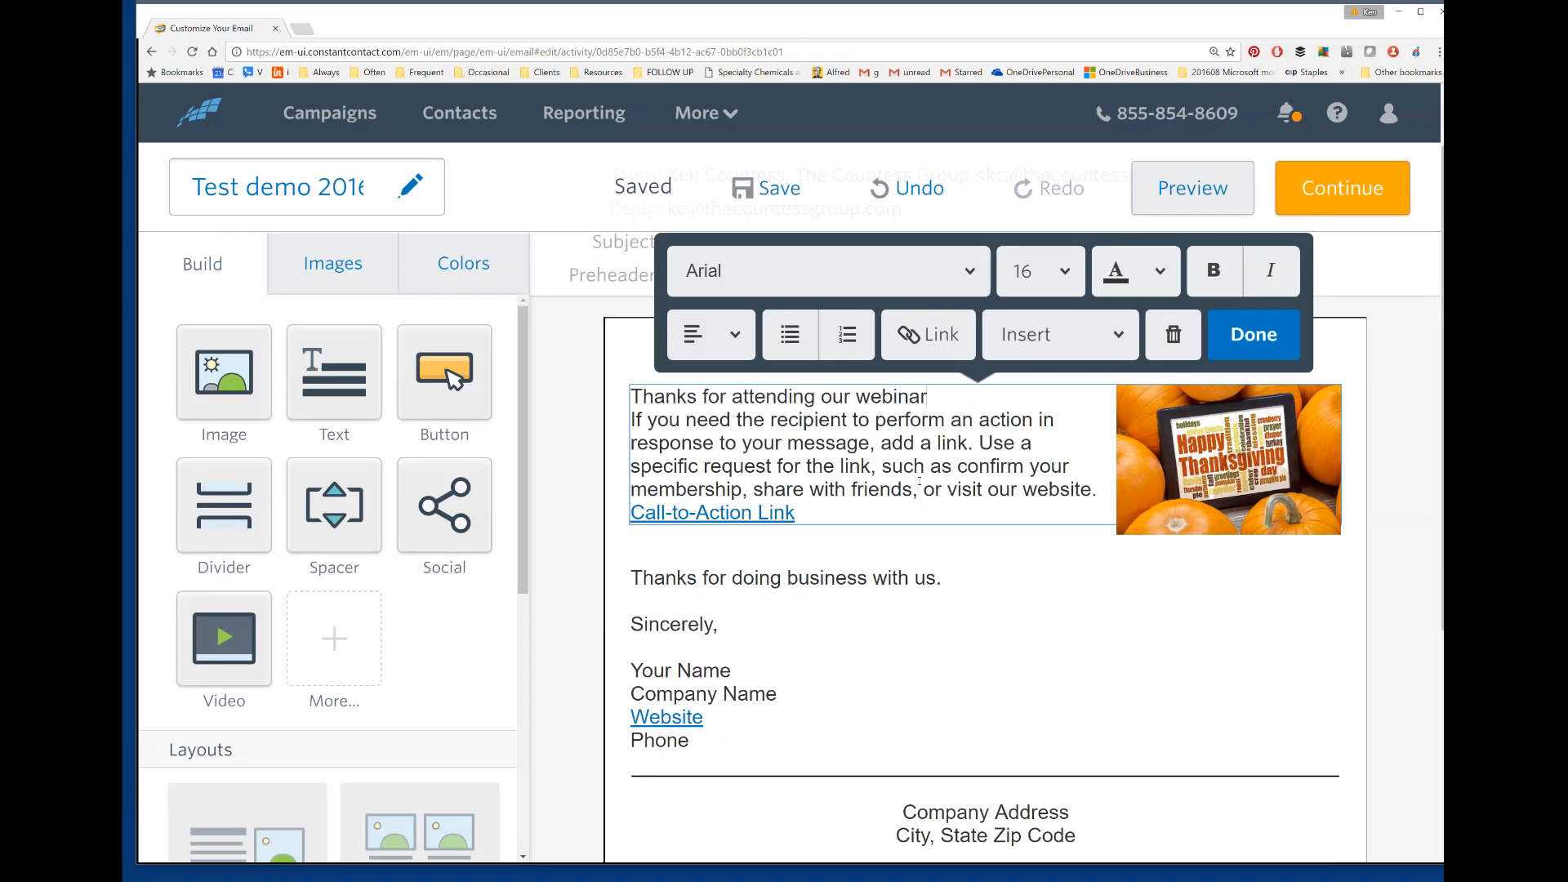
type(" today.")
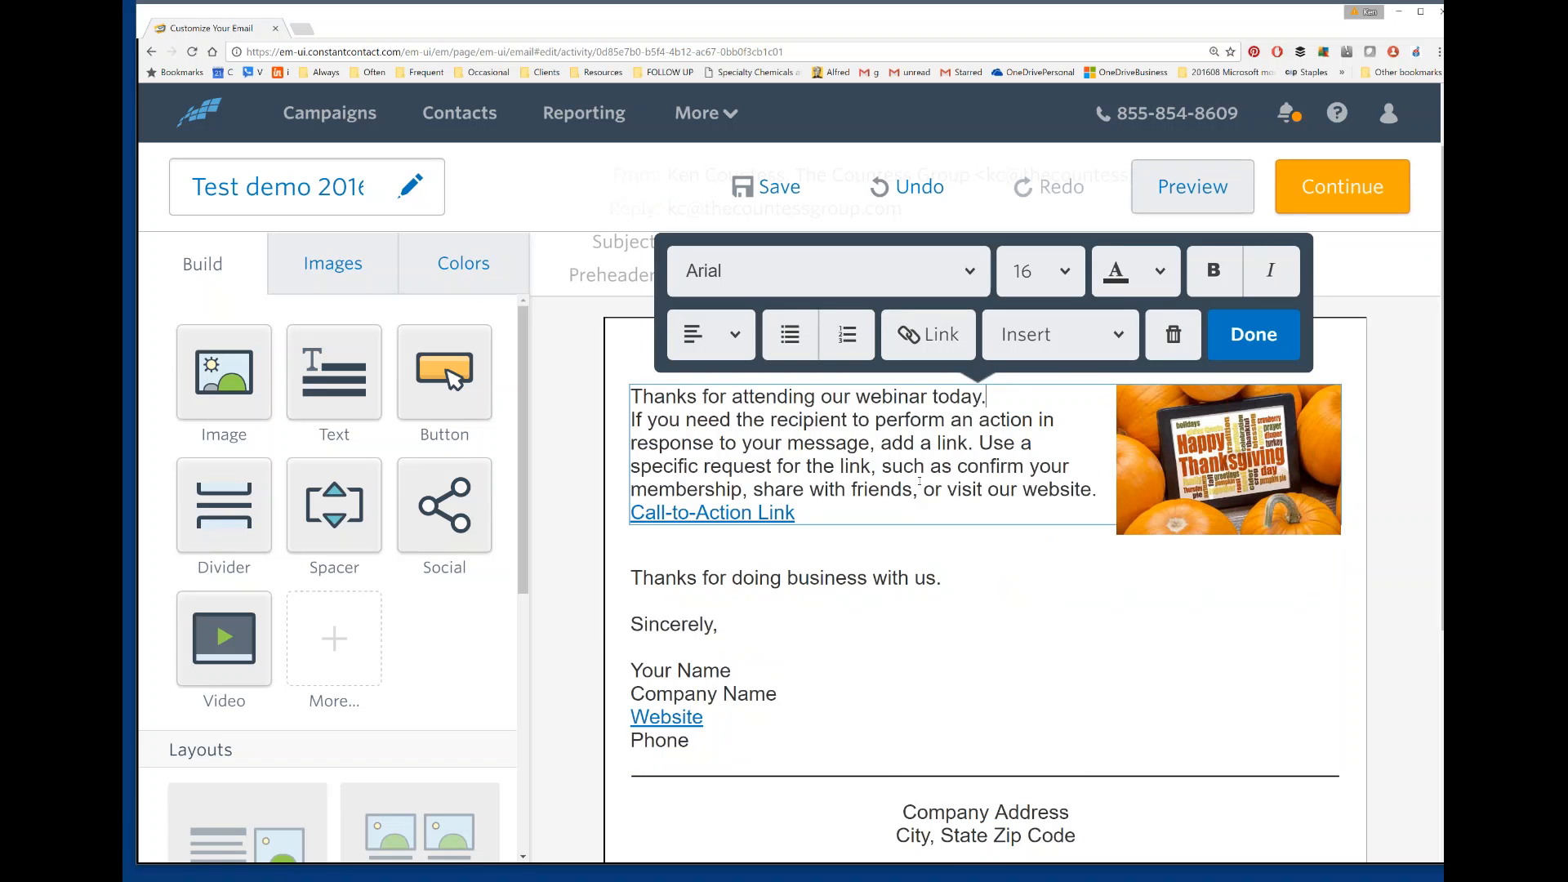
Add a new paragraph after a blank line reading "I wish you and your family a very Happy Thanksgiving"
key("Return")
key("Return")
type("I wish ")
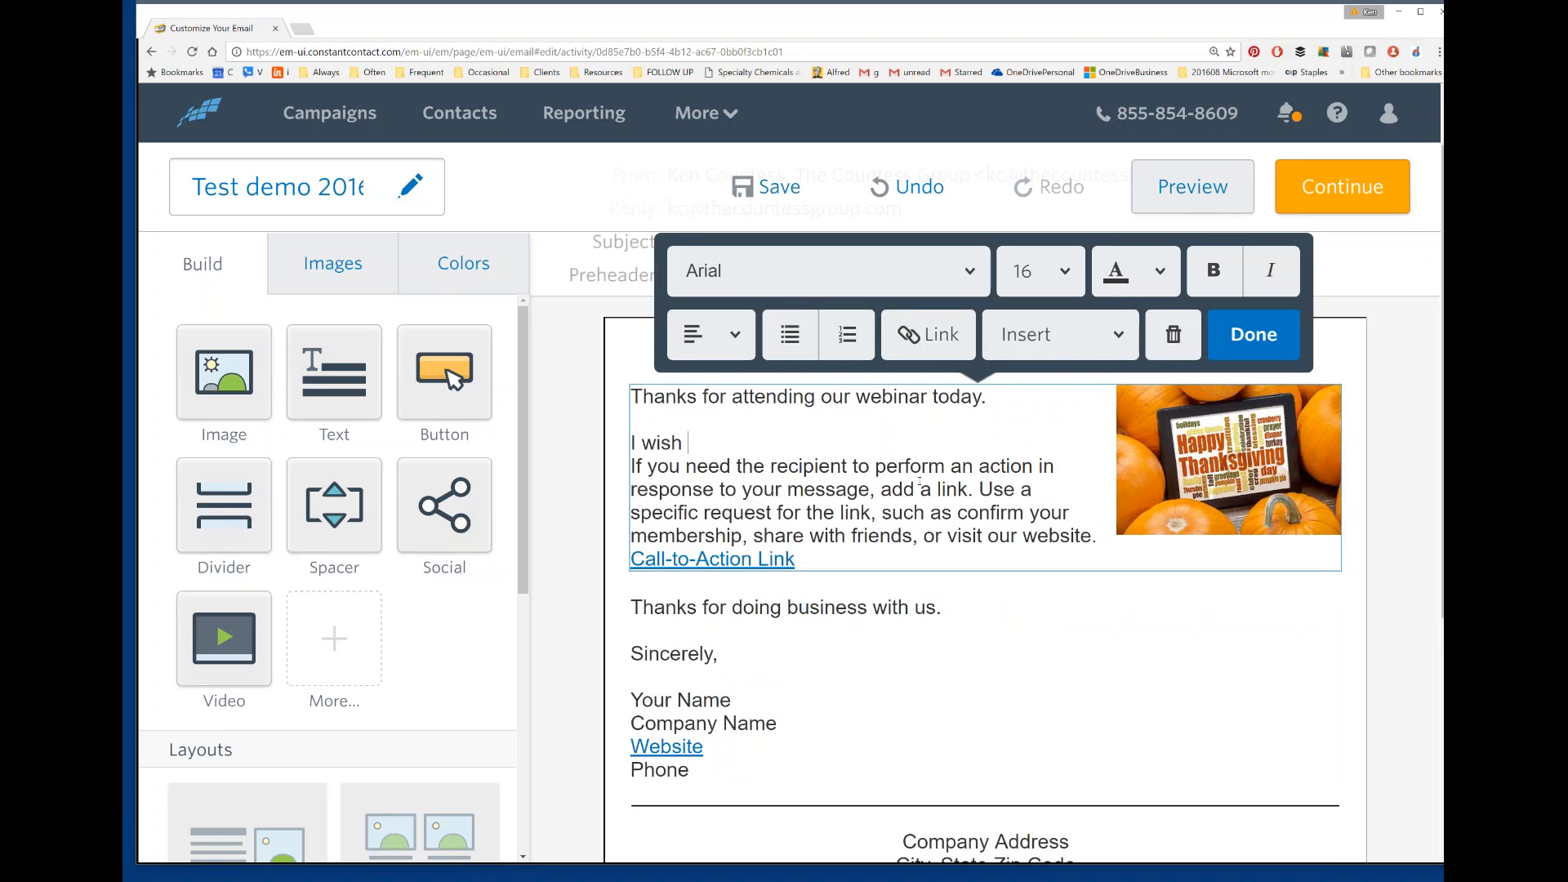
type("you and your ")
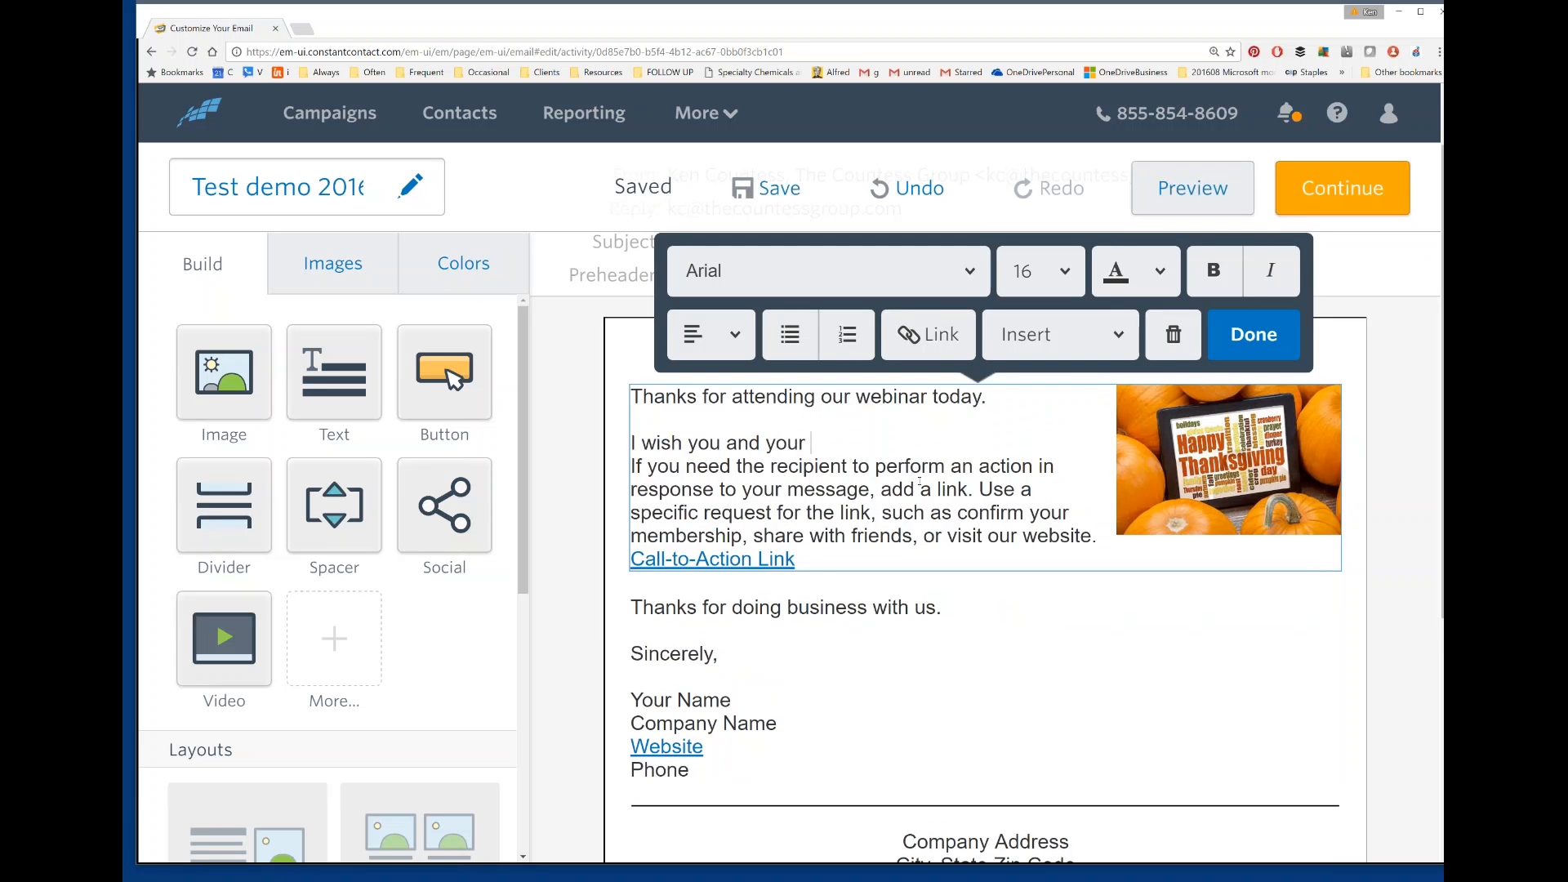
type("family ")
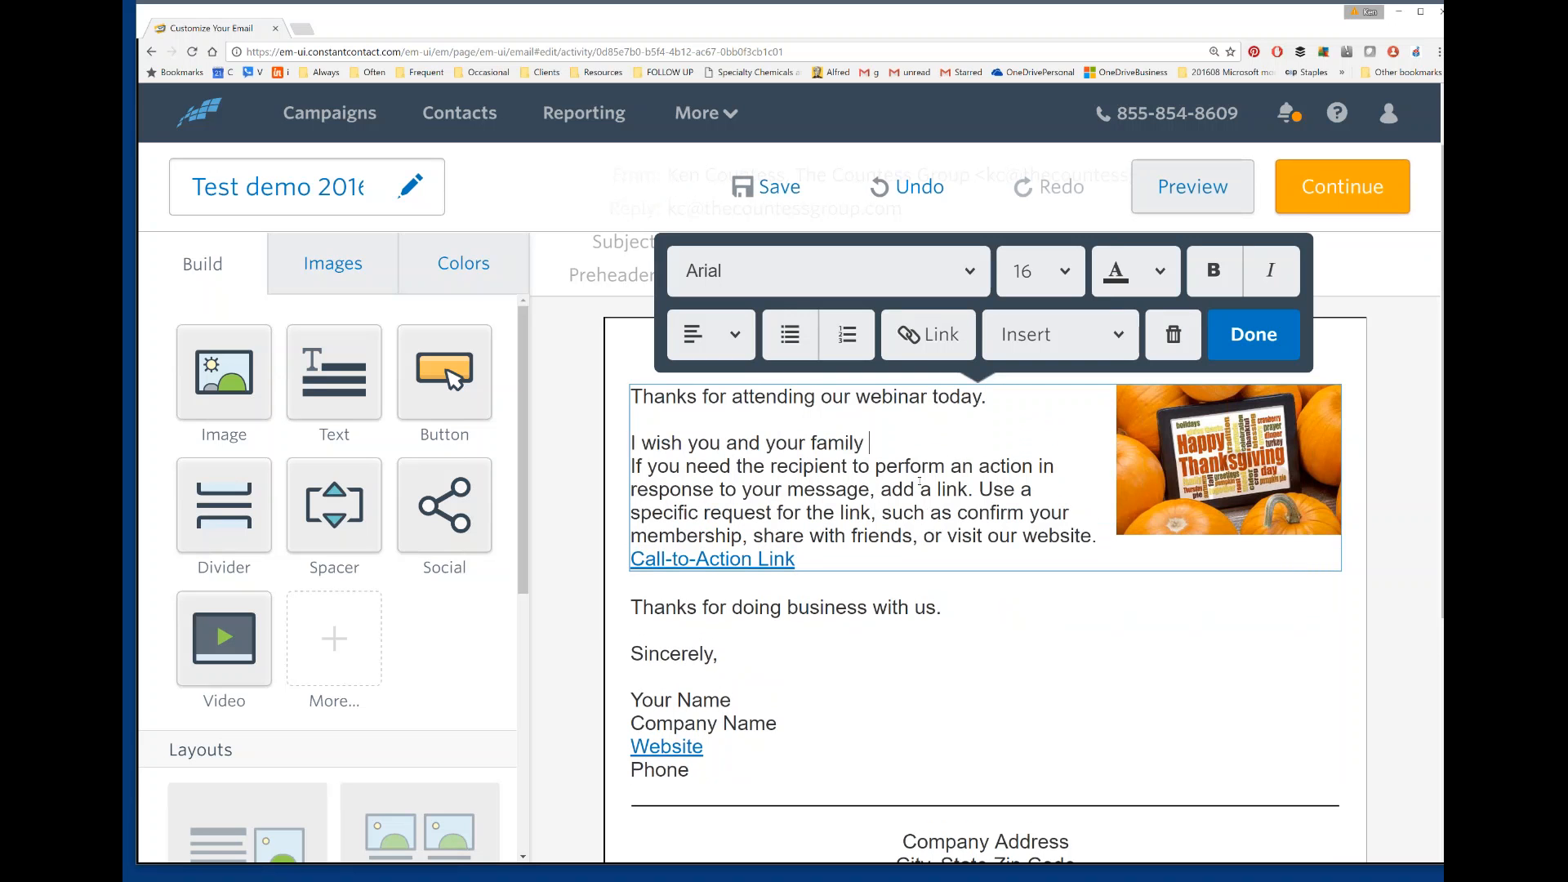
type("a very Happy Thn")
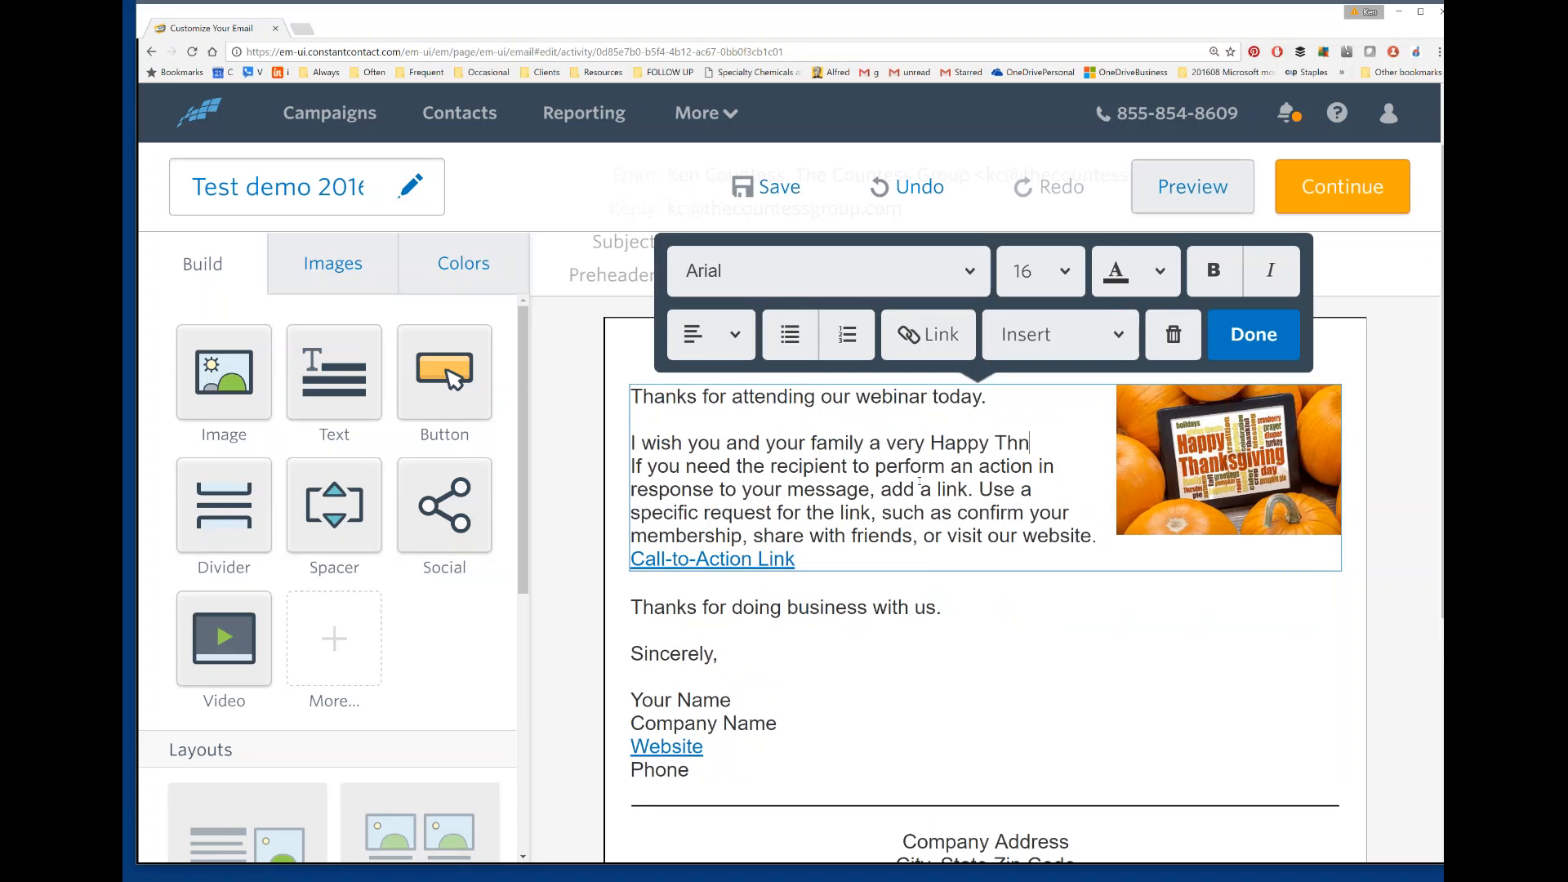
key("BackSpace")
type("anksgiving")
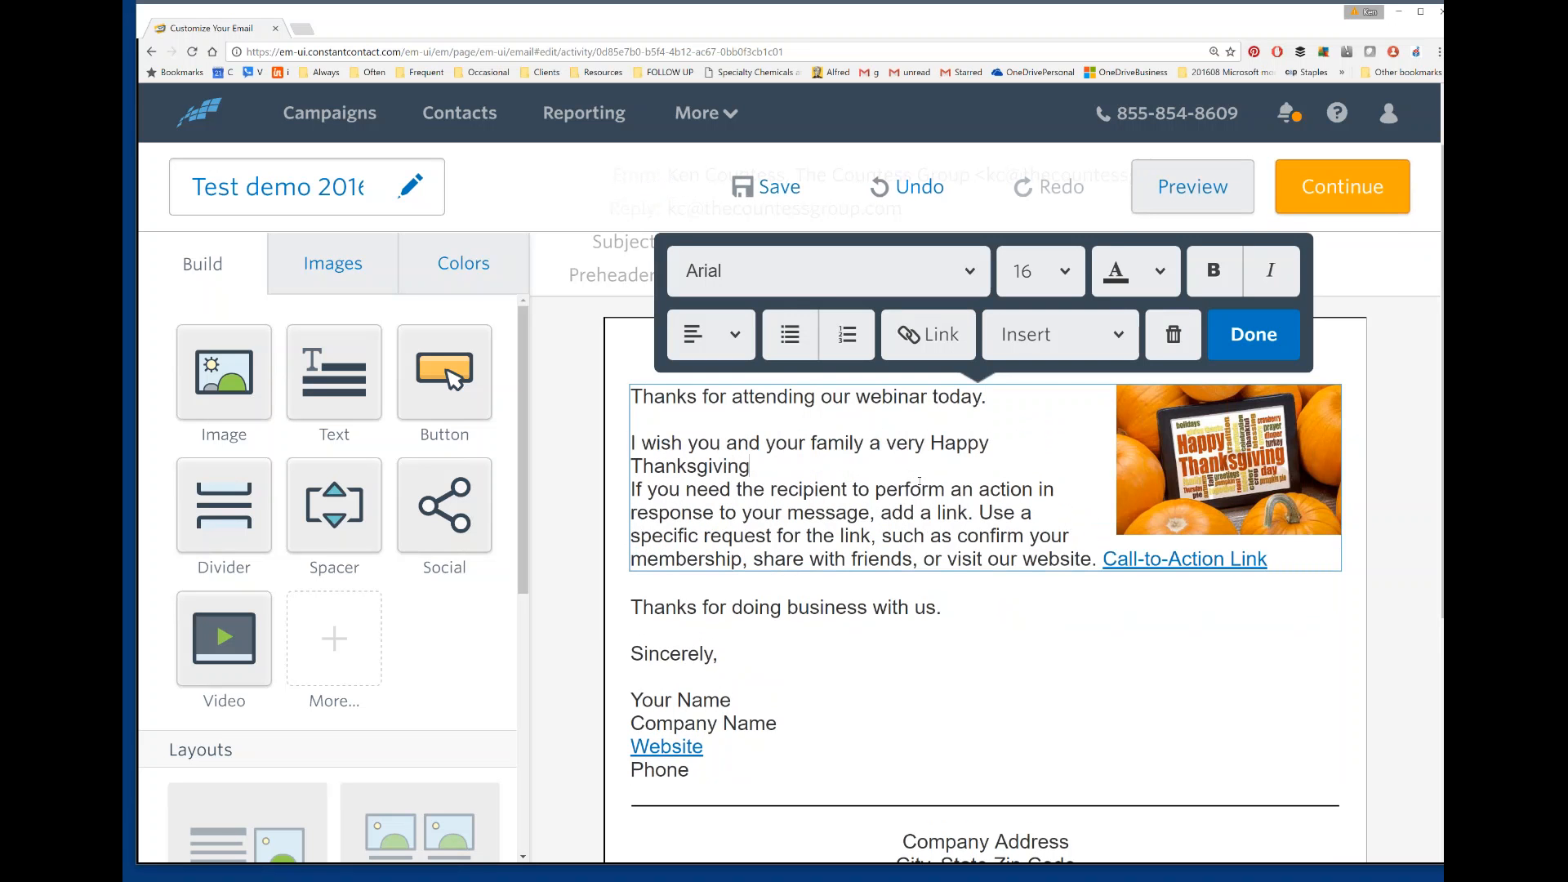
Delete the leftover template paragraph and its Call-to-Action Link, end the Thanksgiving sentence with a period and finish editing the text
key("Delete")
key("Delete")
key("Delete")
key("Delete")
key("Delete")
key("Delete")
key("Delete")
key("Delete")
key("Delete")
key("Delete")
key("Delete")
key("Delete")
key("Delete")
key("Delete")
key("Delete")
key("Delete")
key("Delete")
key("Delete")
key("Delete")
key("Delete")
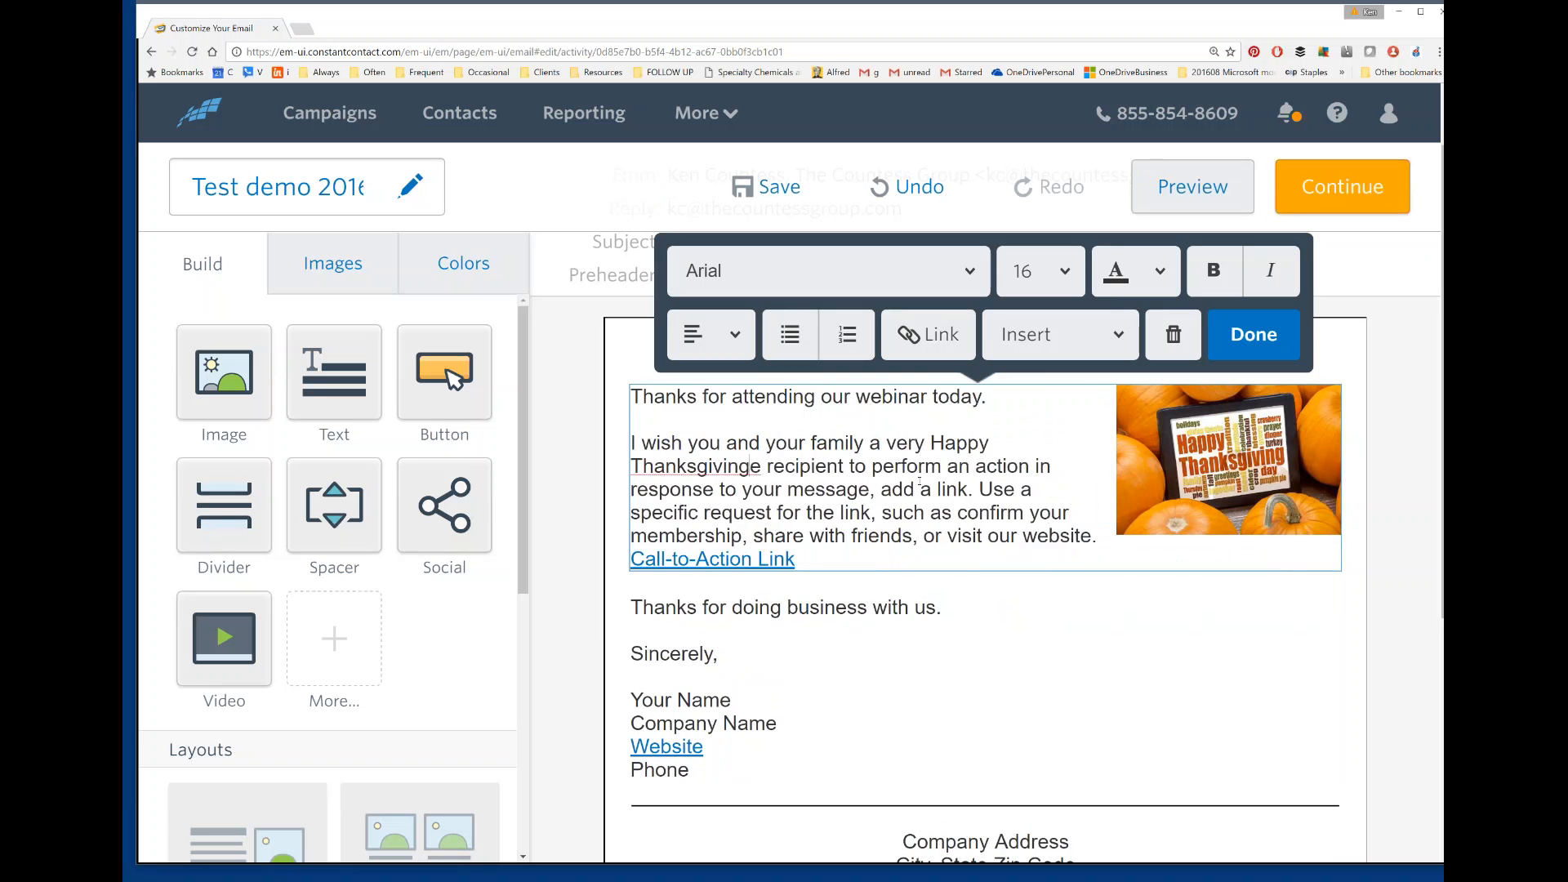
key("Delete")
key("Delete")
key("Delete")
key("Delete")
key("Delete")
key("Delete")
key("Delete")
key("Delete")
key("Delete")
key("Delete")
key("Delete")
key("Delete")
key("Delete")
key("Delete")
key("Delete")
key("Delete")
key("Delete")
key("Delete")
key("Delete")
key("Delete")
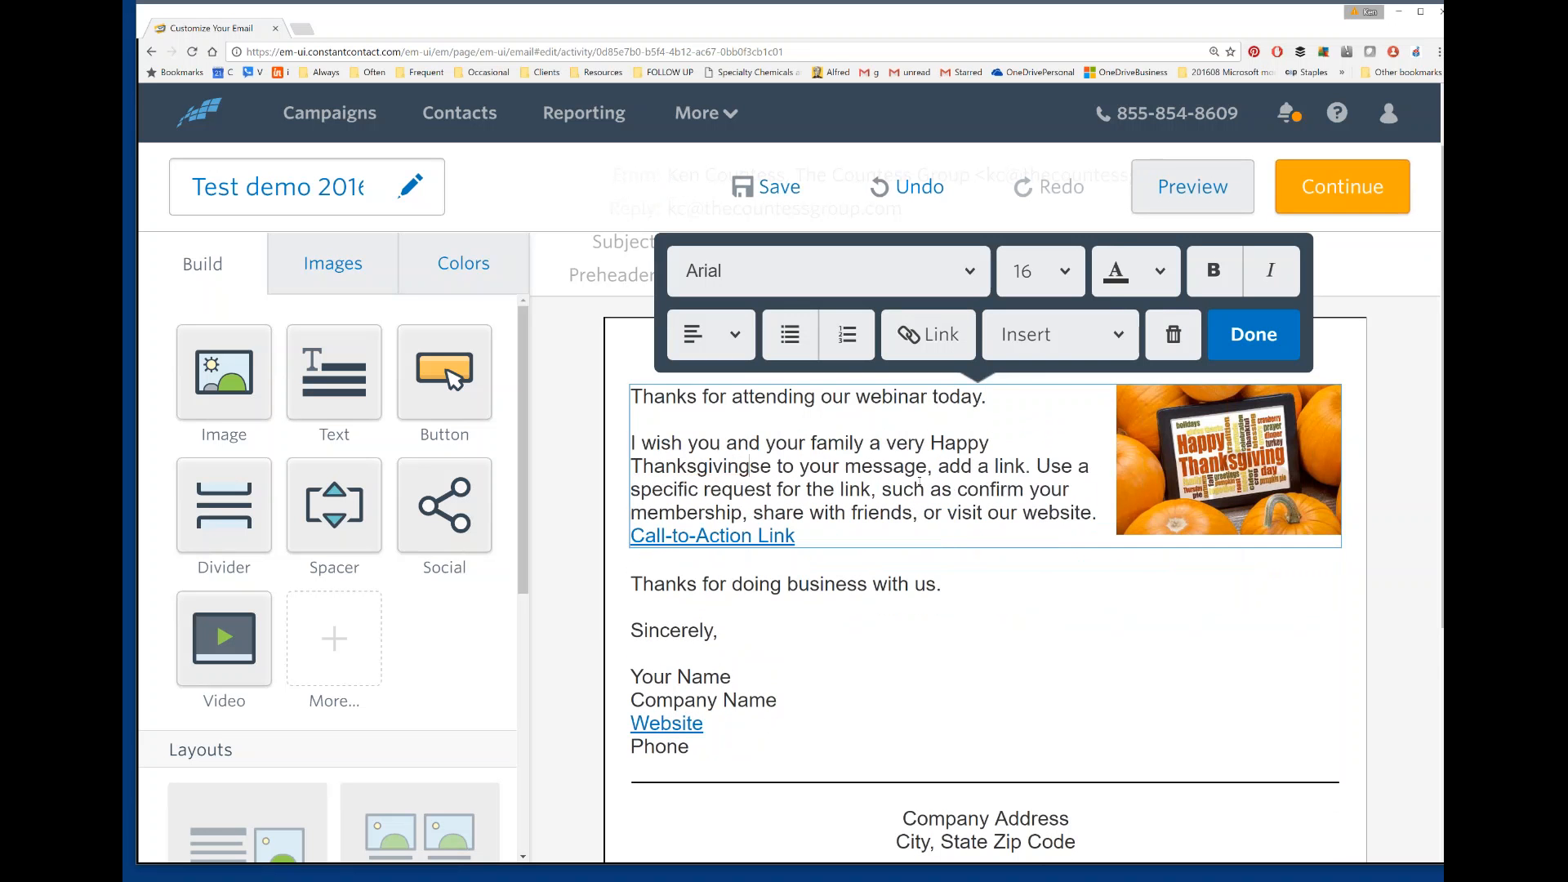
key("Delete")
key("Delete")
key("Delete")
key("Delete")
key("Delete")
key("Delete")
key("Delete")
key("Delete")
key("Delete")
key("Delete")
key("Delete")
key("Delete")
key("Delete")
key("Delete")
key("Delete")
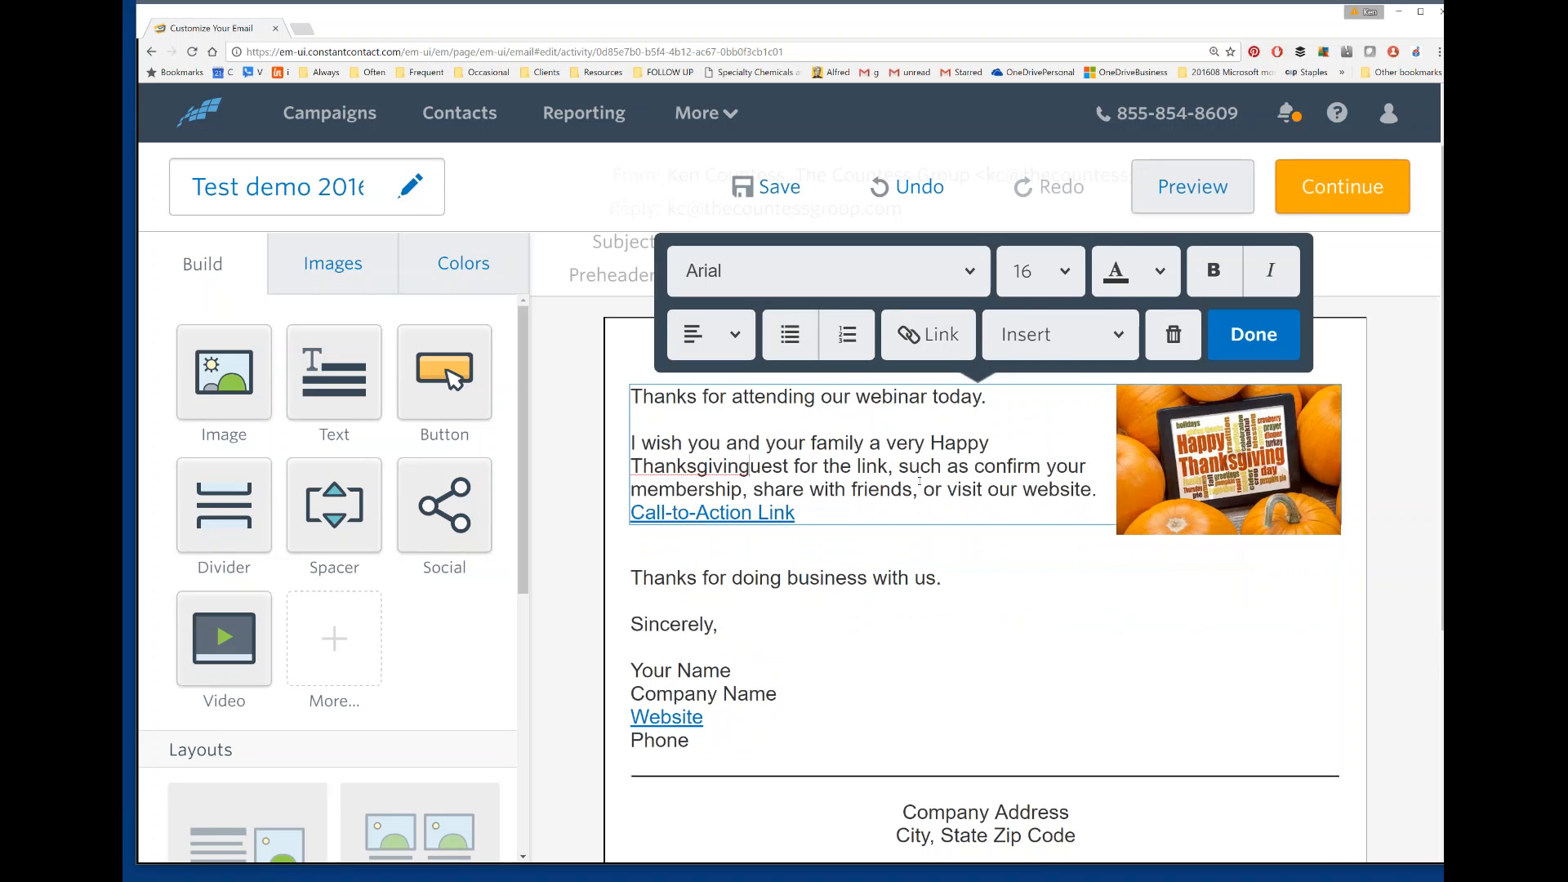
key("Delete")
key("Delete")
key("Delete")
key("Delete")
key("Delete")
key("Delete")
key("Delete")
key("Delete")
key("Delete")
key("Delete")
key("Delete")
key("Delete")
key("Delete")
key("Delete")
key("Delete")
key("Delete")
key("Delete")
key("Delete")
key("Delete")
key("Delete")
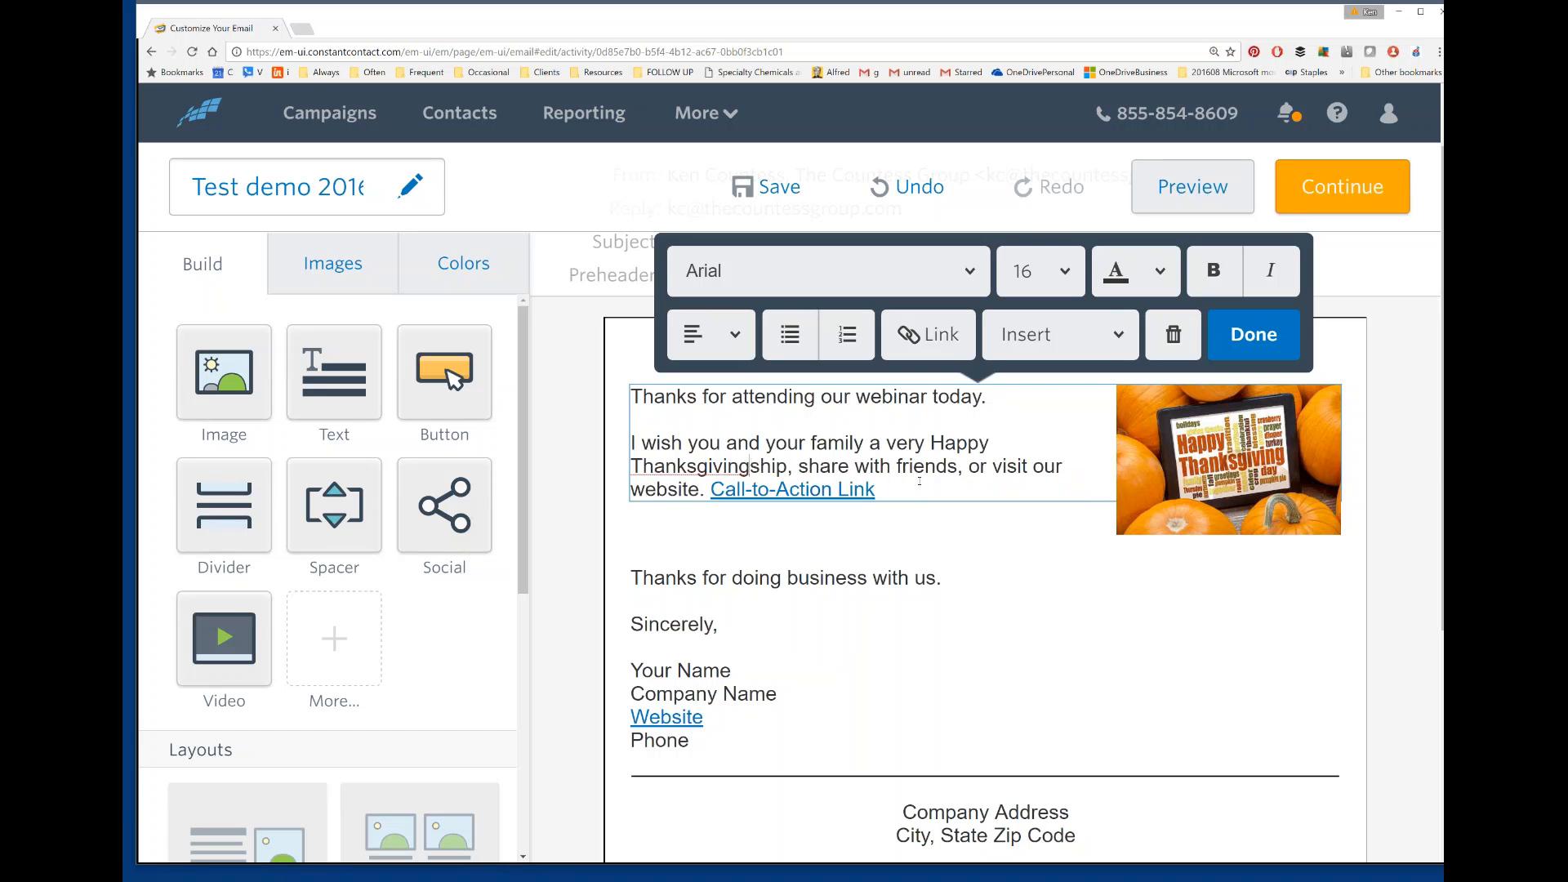
key("Delete")
key("Delete")
key("Delete")
key("Delete")
key("Delete")
key("Delete")
key("Delete")
key("Delete")
key("Delete")
key("Delete")
key("Delete")
key("Delete")
key("Delete")
key("Delete")
key("Delete")
key("Delete")
key("Delete")
key("Delete")
key("Delete")
key("Delete")
key("Delete")
key("Delete")
key("Delete")
key("Delete")
key("Delete")
key("Delete")
key("Delete")
key("Delete")
key("Delete")
key("Delete")
key("Delete")
key("Delete")
key("Delete")
key("Delete")
key("Delete")
key("Delete")
key("Delete")
key("Delete")
key("Delete")
key("Delete")
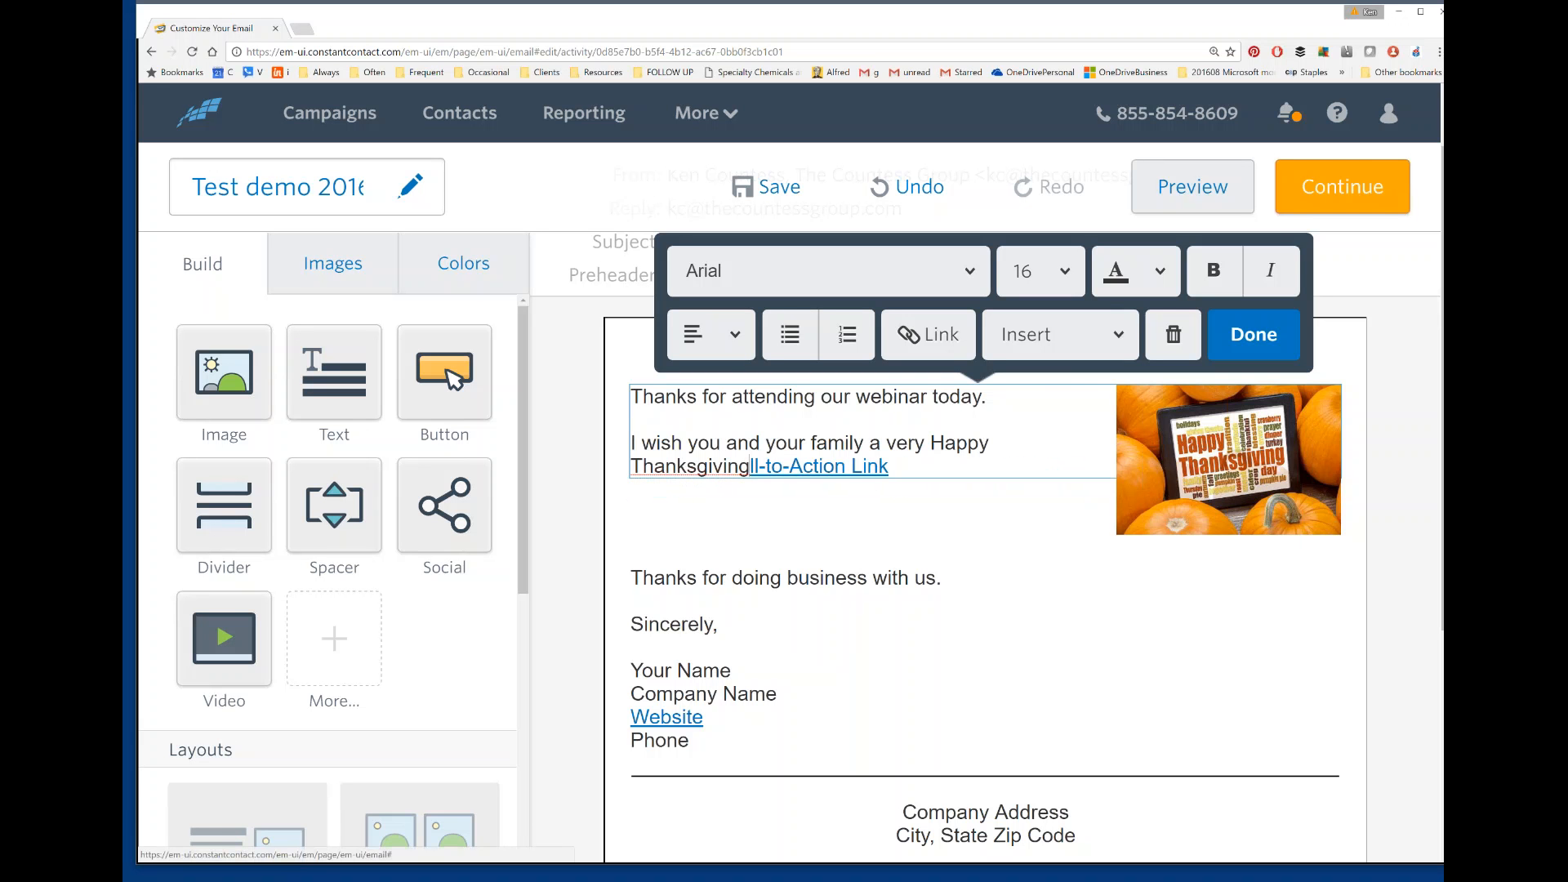
key("Delete")
key("Delete")
key("Delete")
key("Delete")
key("Delete")
key("Delete")
key("Delete")
key("Delete")
key("Delete")
key("Delete")
key("Delete")
key("Delete")
key("Delete")
key("Delete")
key("Delete")
key("Delete")
key("Delete")
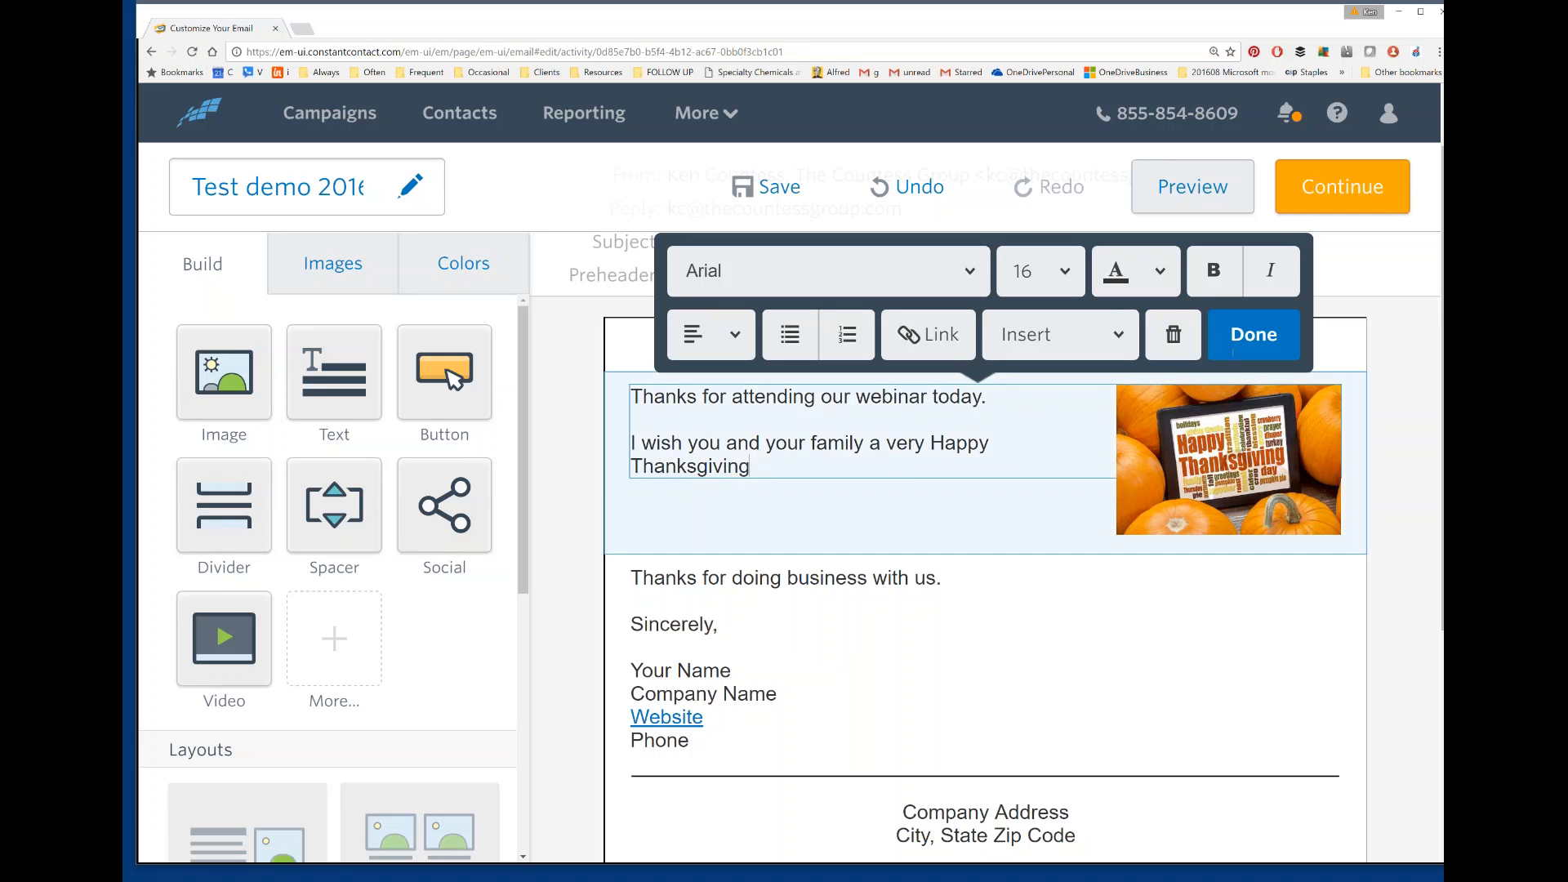
type(".")
left_click(1254, 334)
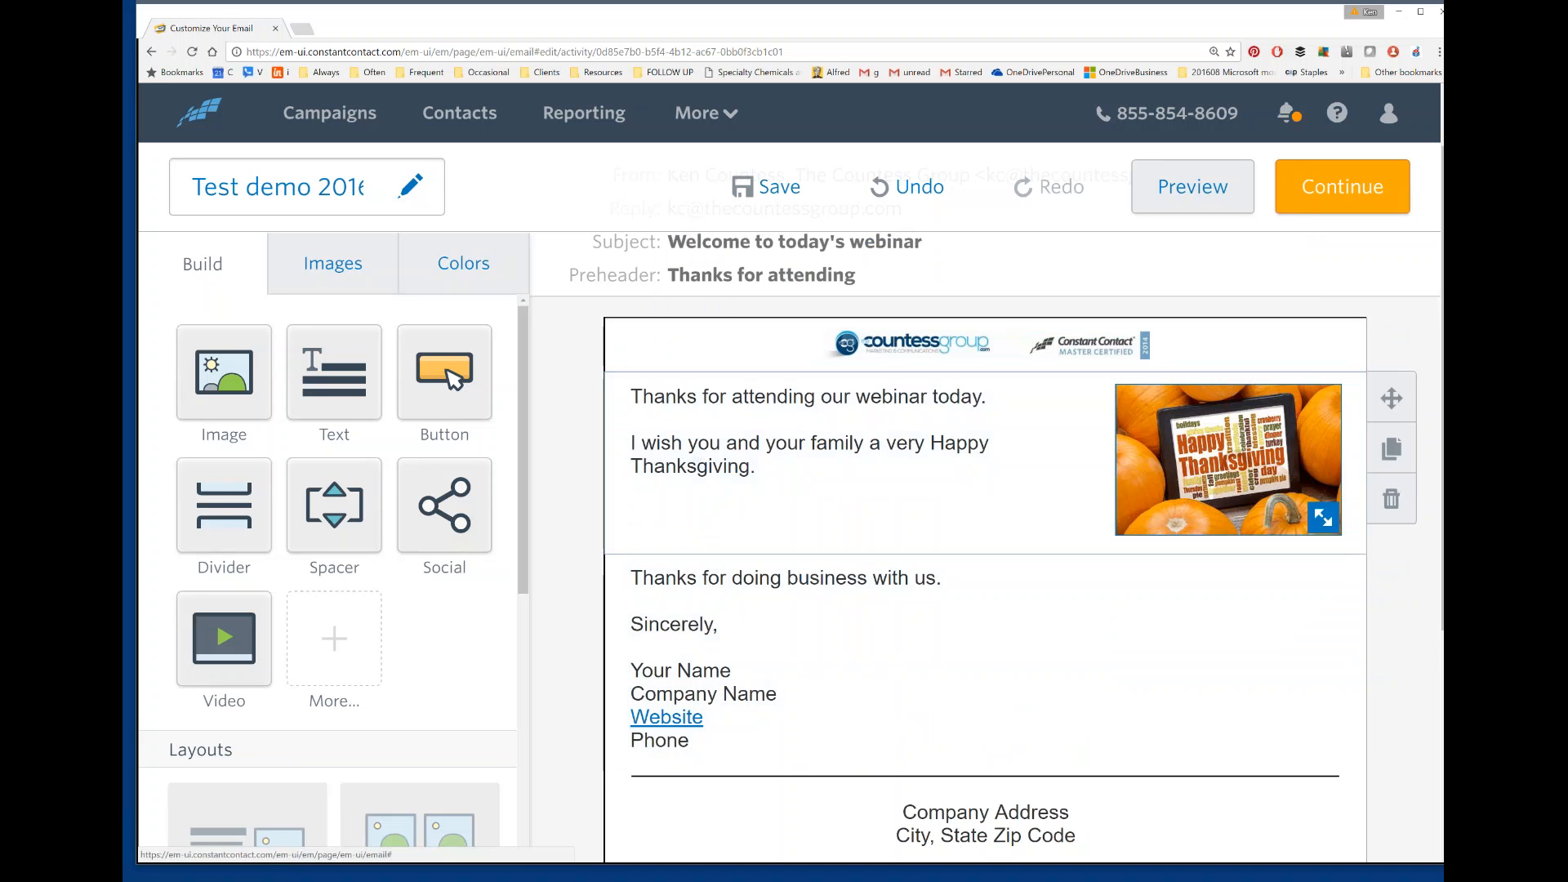
Shrink the Thanksgiving image further so the Thanksgiving sentence fits on a single line beside it
left_click_drag(1325, 518, 1267, 475)
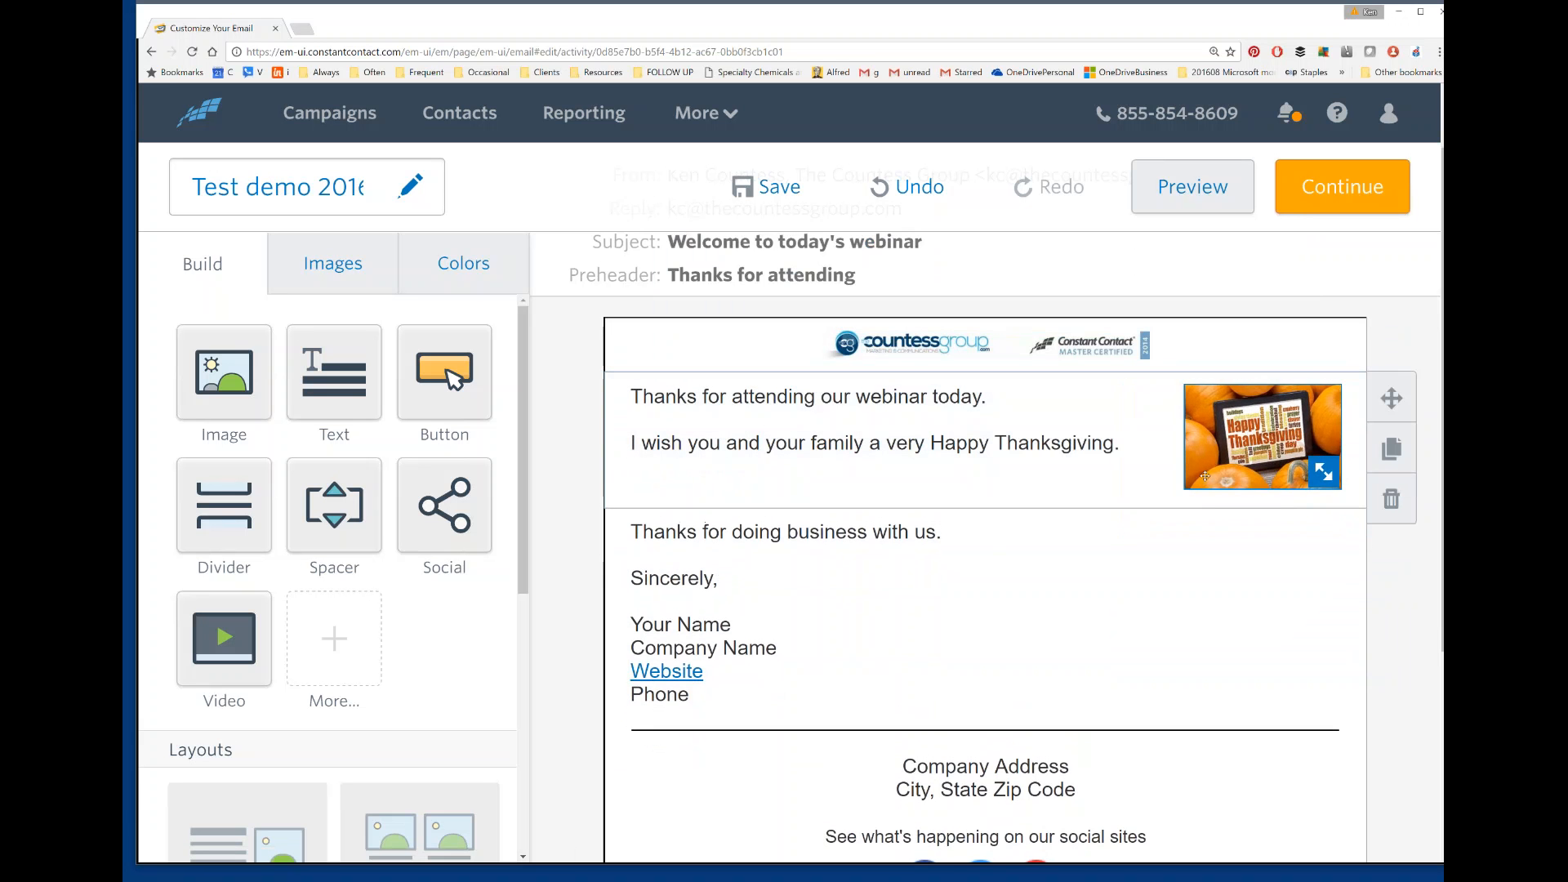
left_click(1268, 475)
left_click(1119, 442)
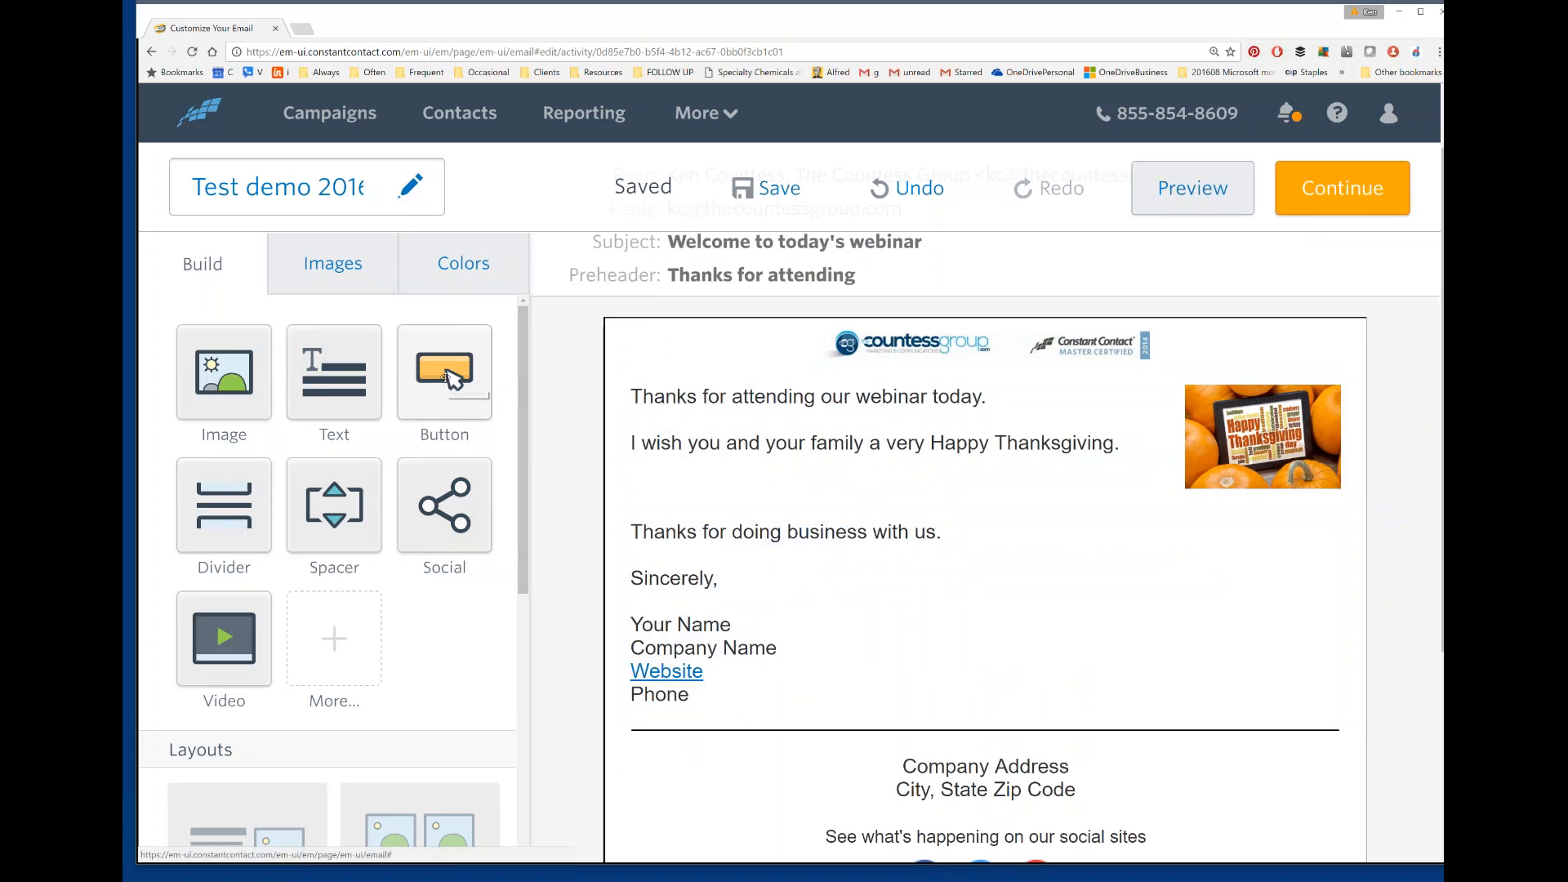
Insert a button block between the Thanksgiving message and the "Thanks for doing business with us." text, and color the button red
left_click_drag(472, 397, 917, 510)
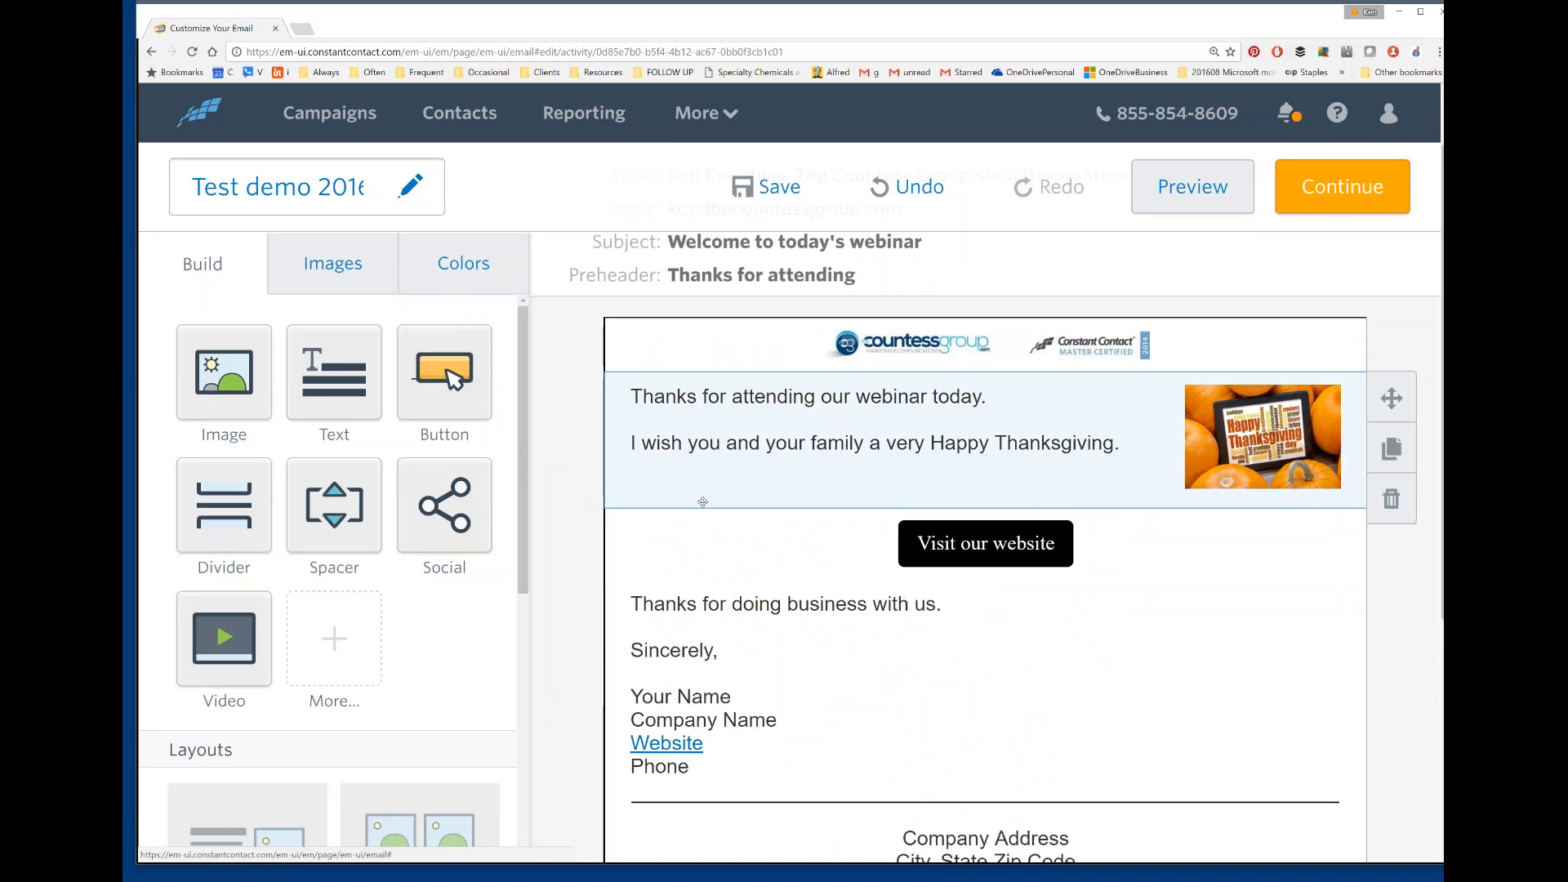
left_click(992, 543)
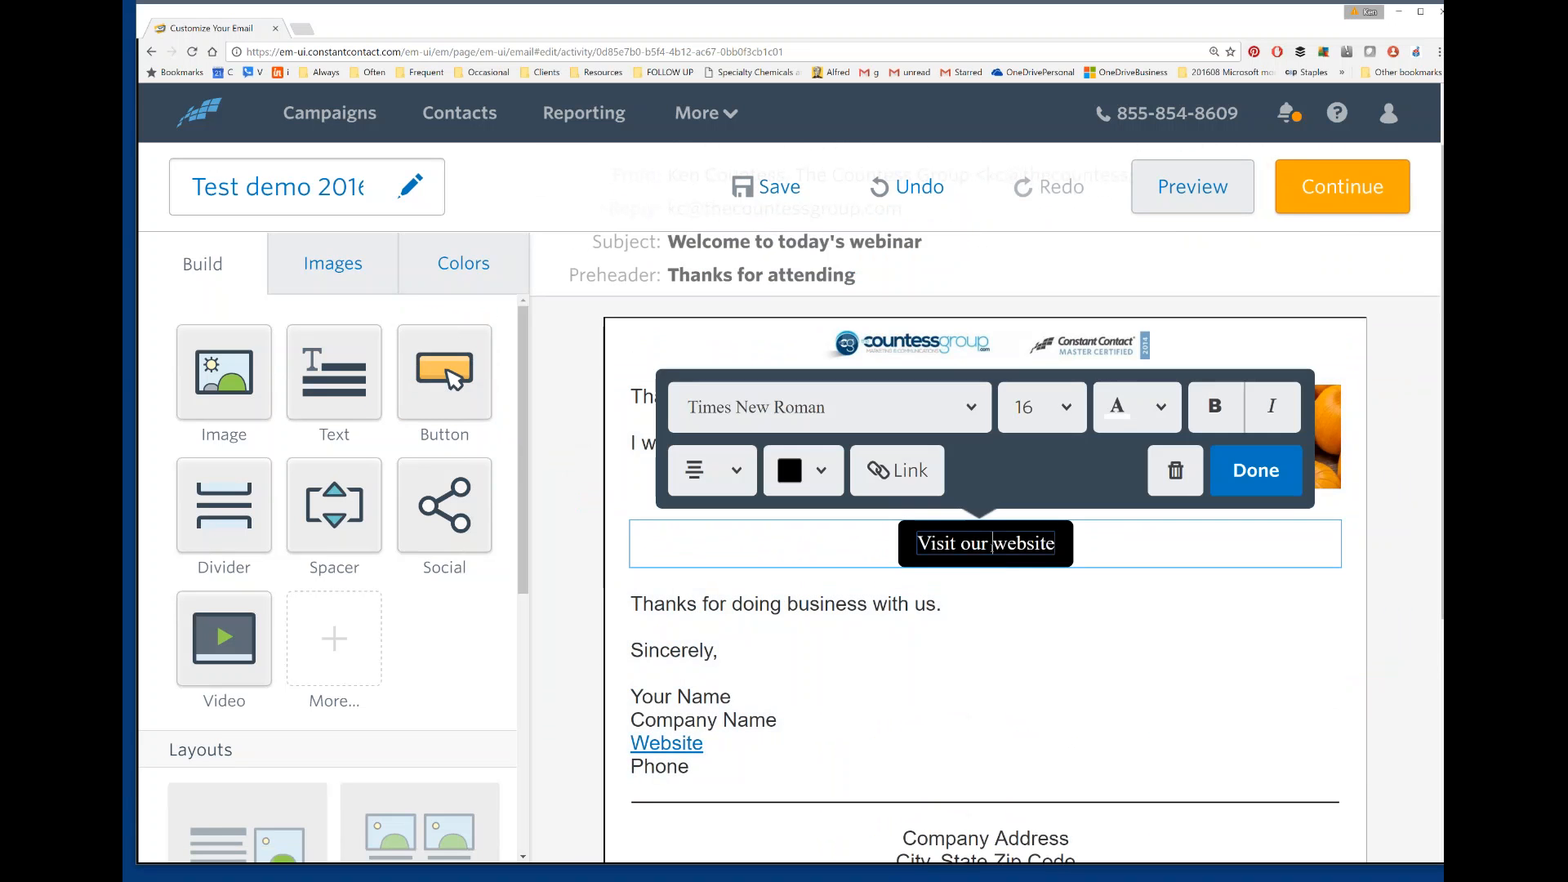
left_click(821, 470)
left_click(792, 667)
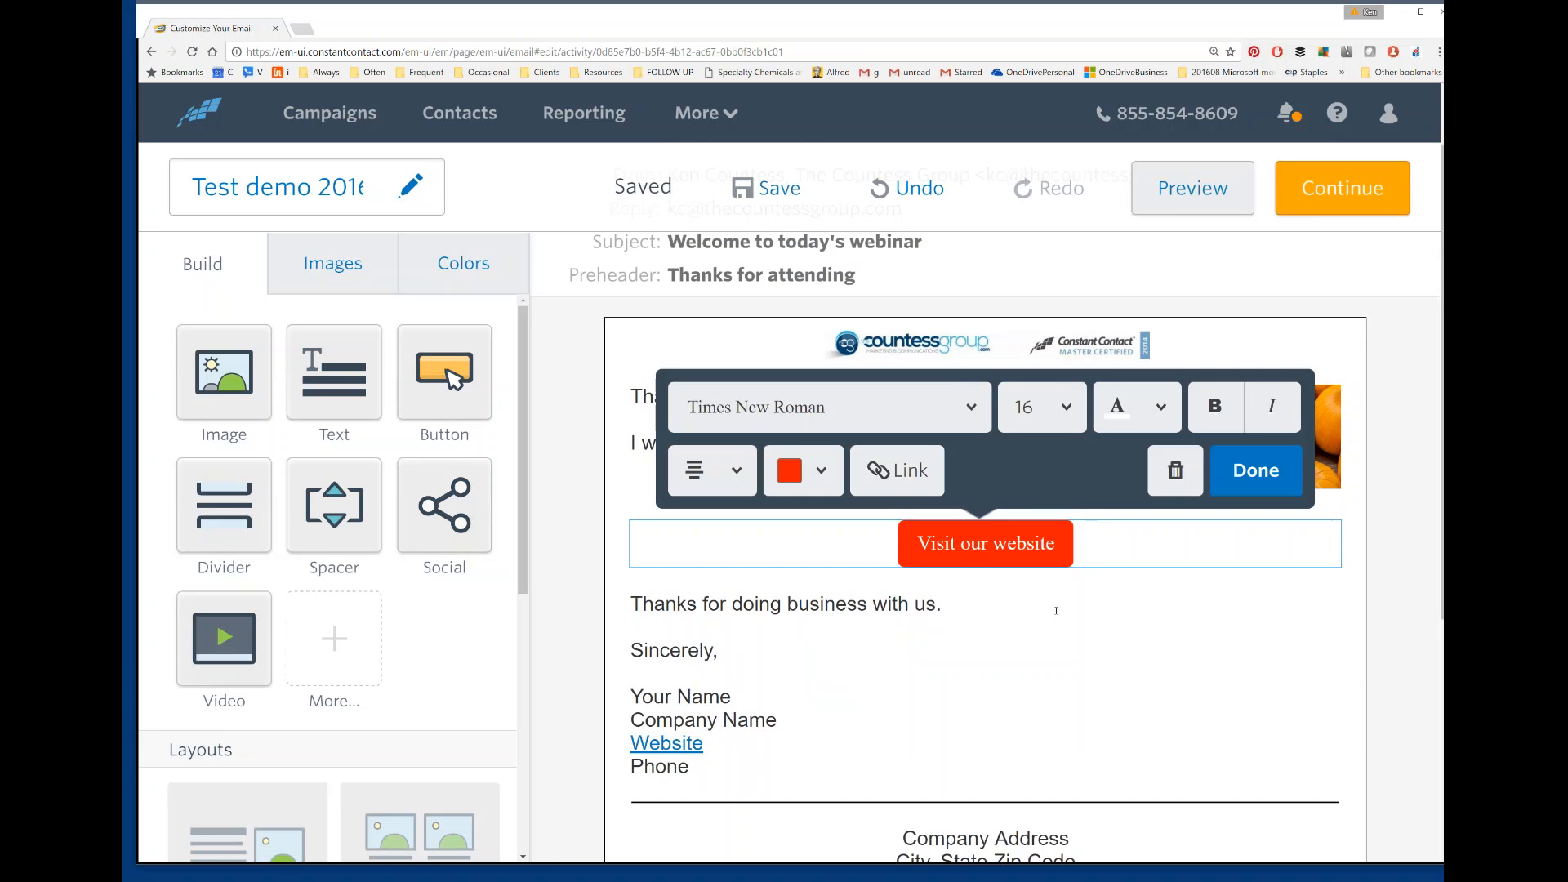
Set the "Visit our website" button's text to Arial at size 22
left_click(1151, 414)
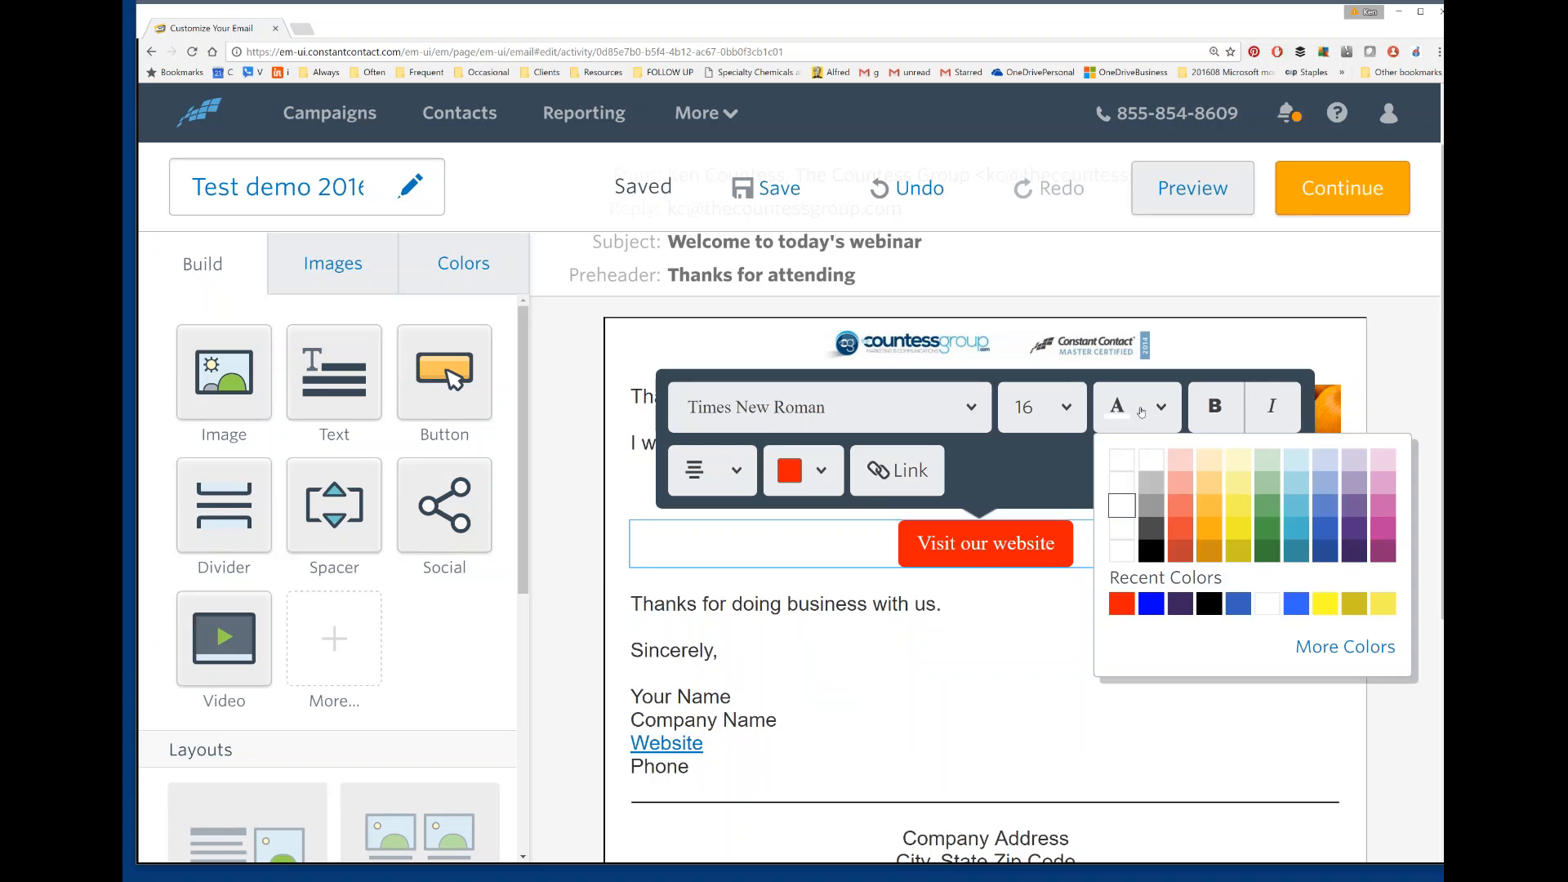
left_click(947, 408)
left_click(885, 464)
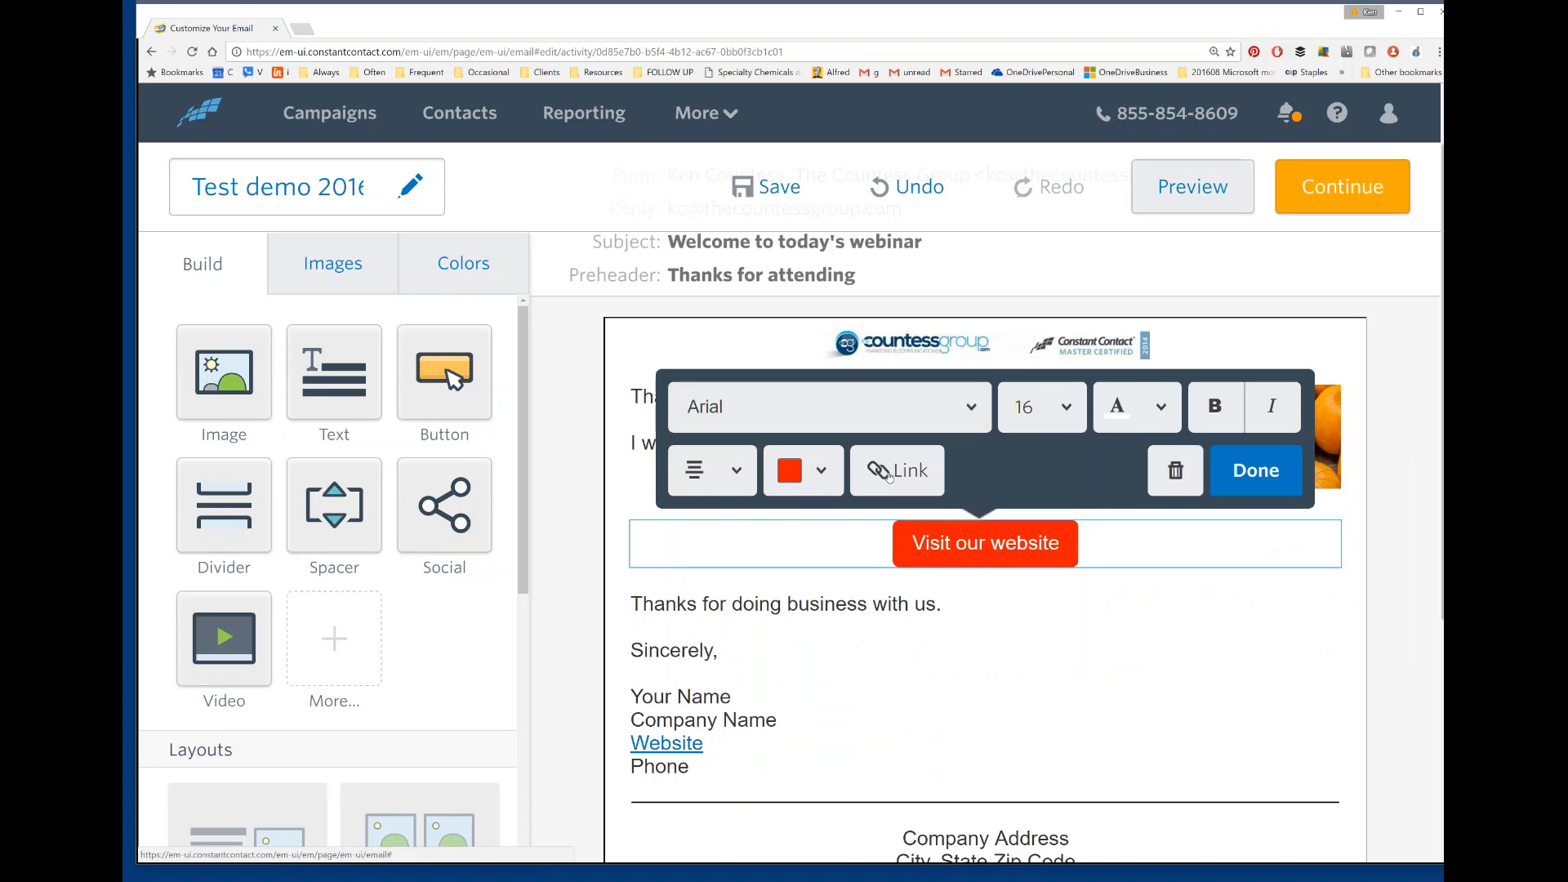
left_click(1067, 409)
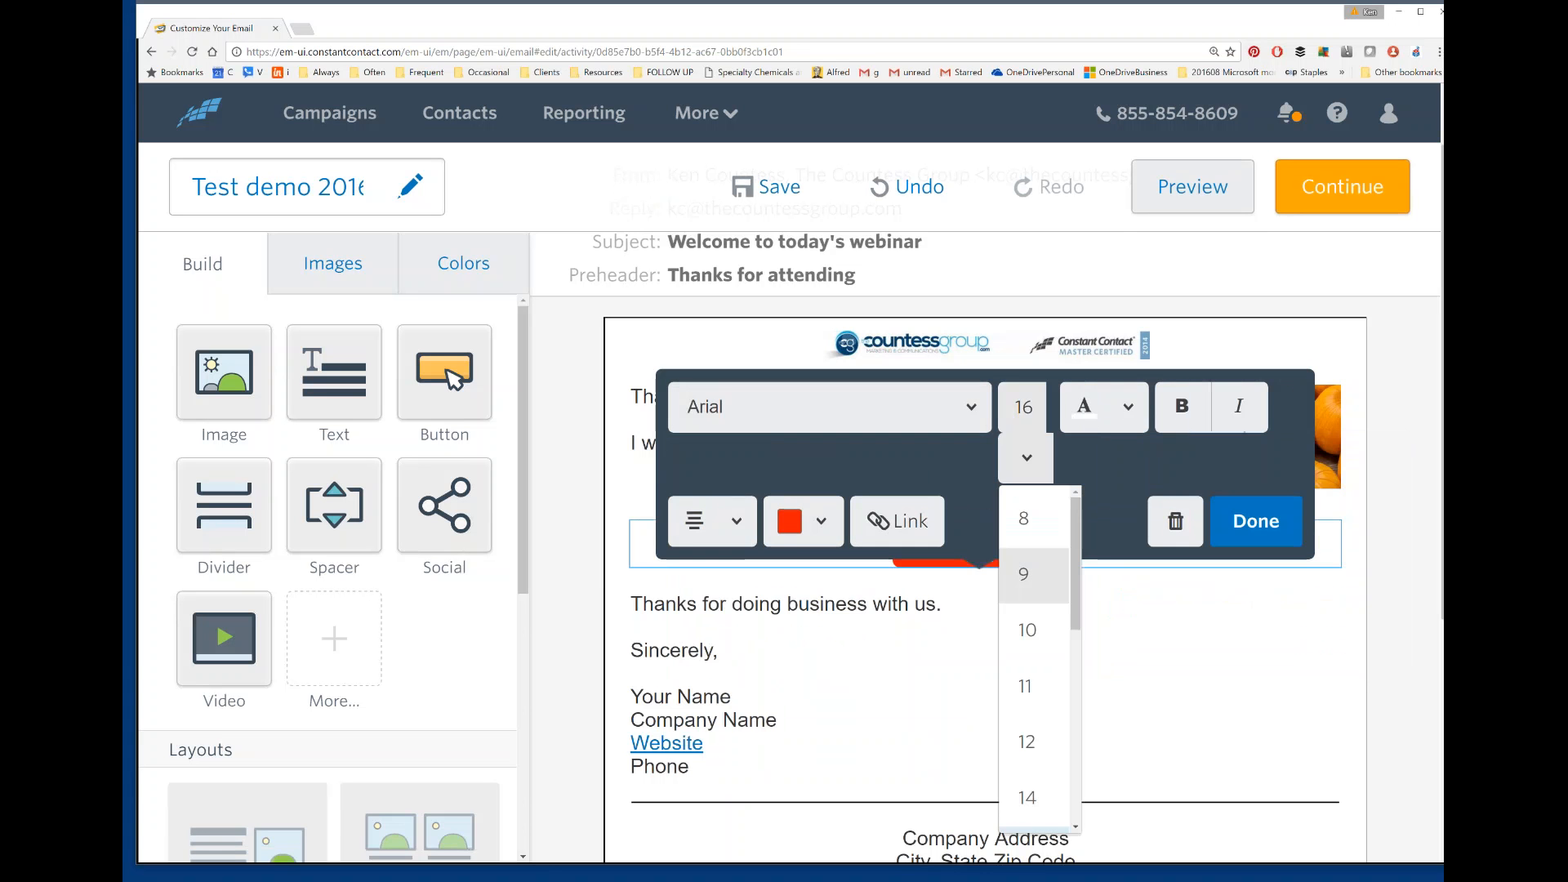
scroll(1032, 668, "down", 2)
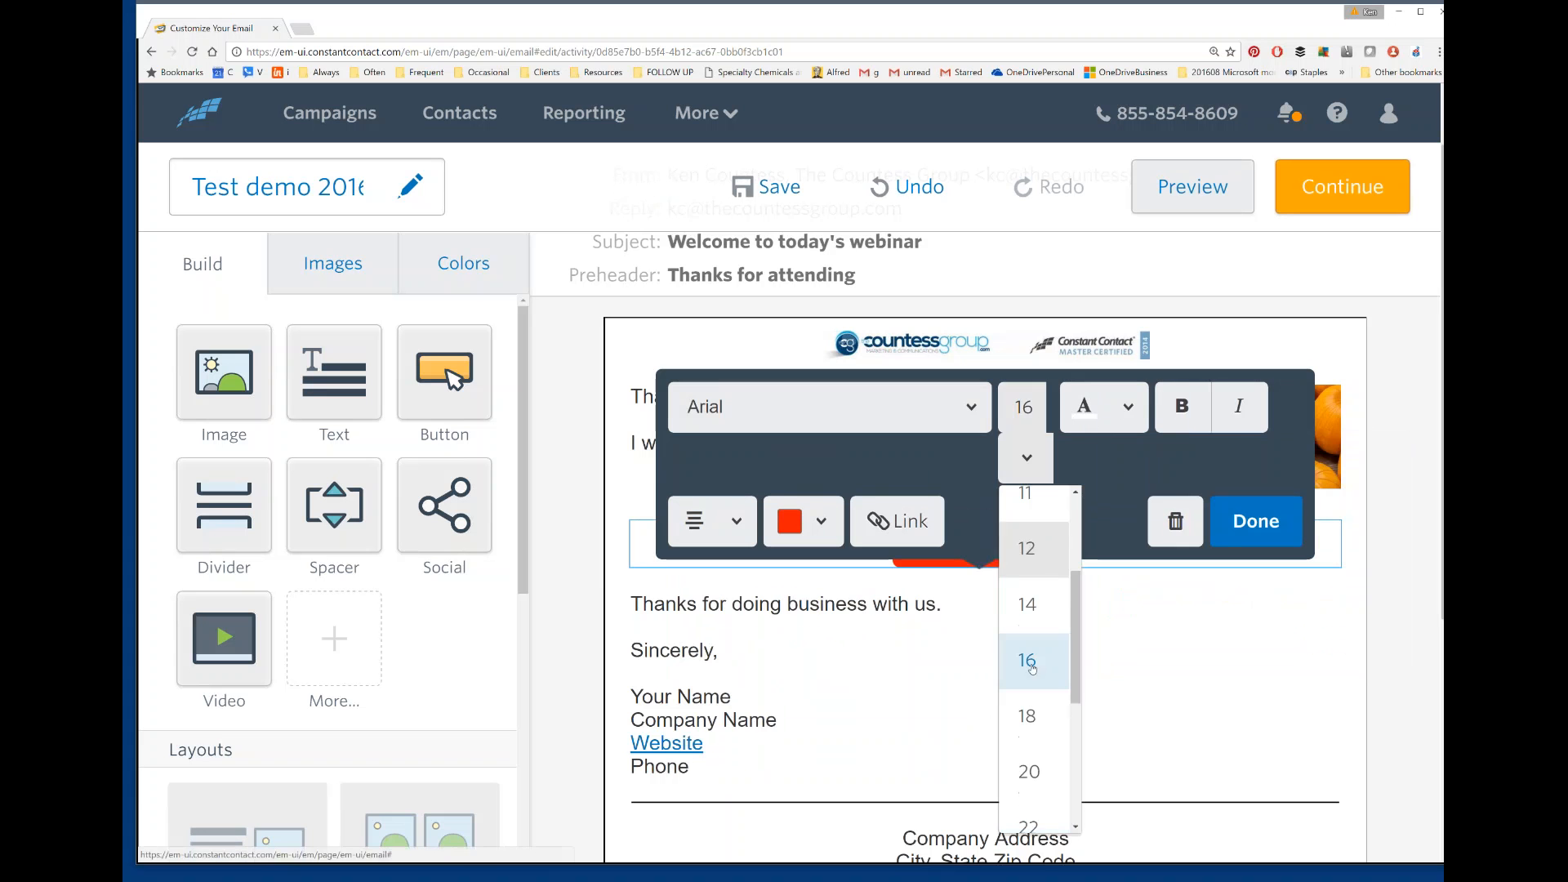
left_click(1031, 823)
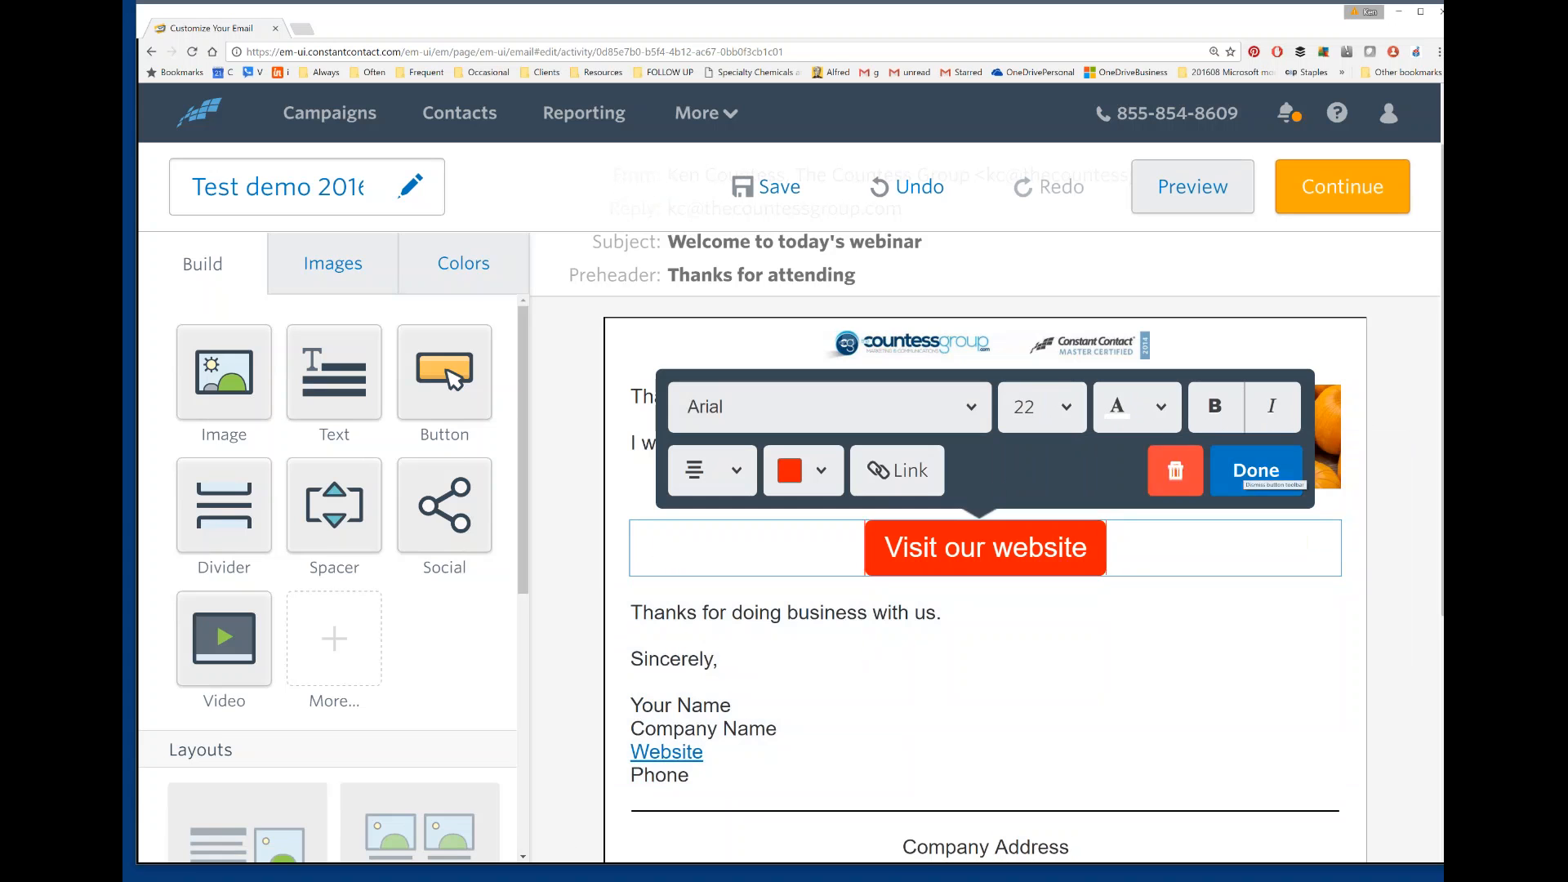
left_click(908, 481)
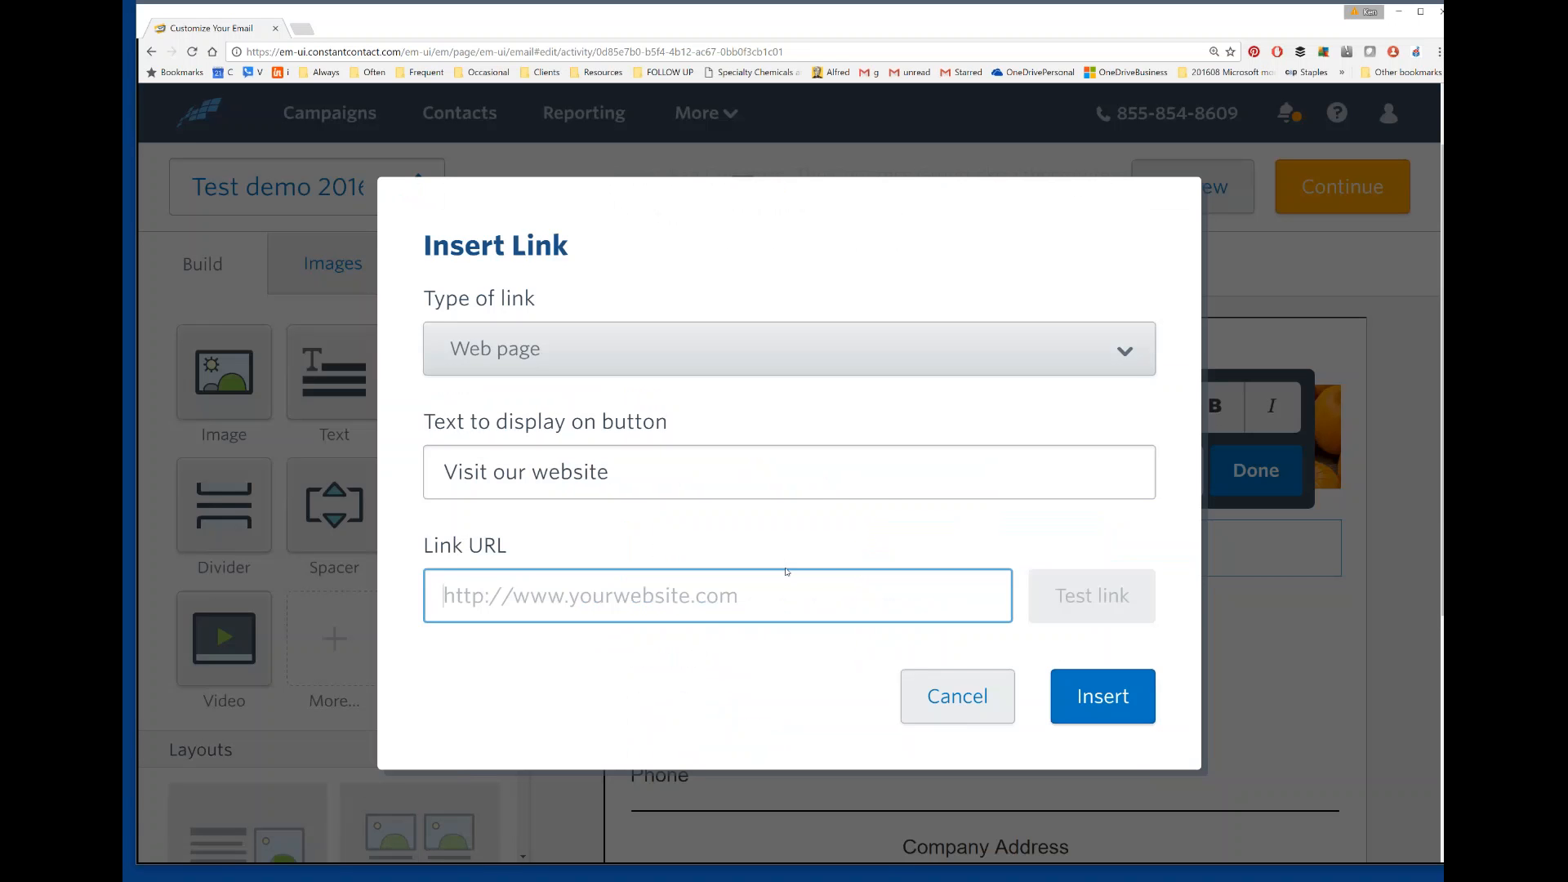
left_click(782, 589)
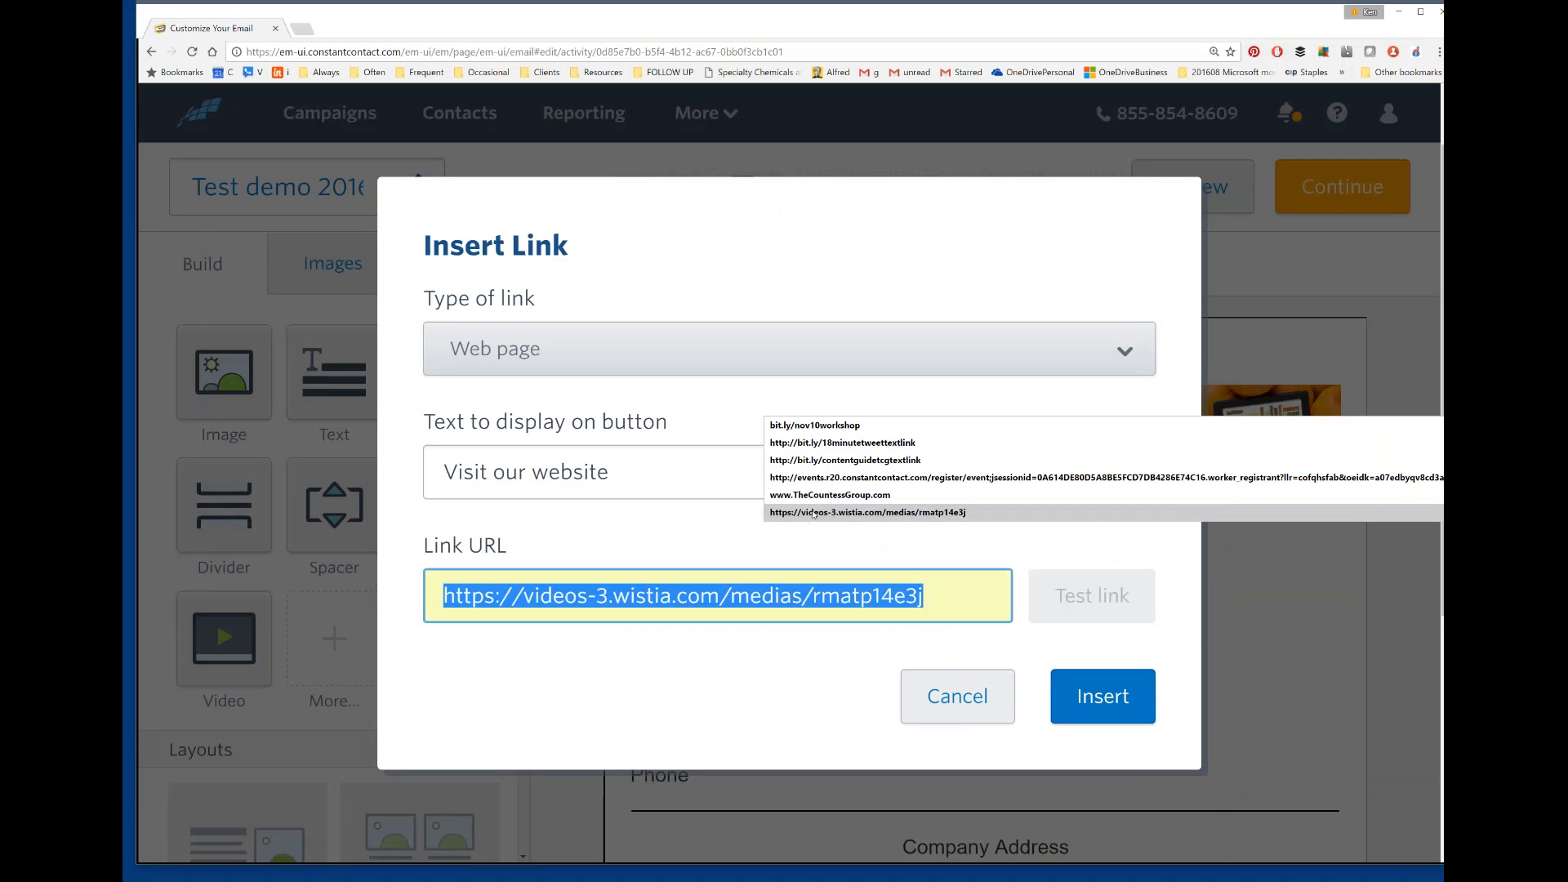
left_click(814, 513)
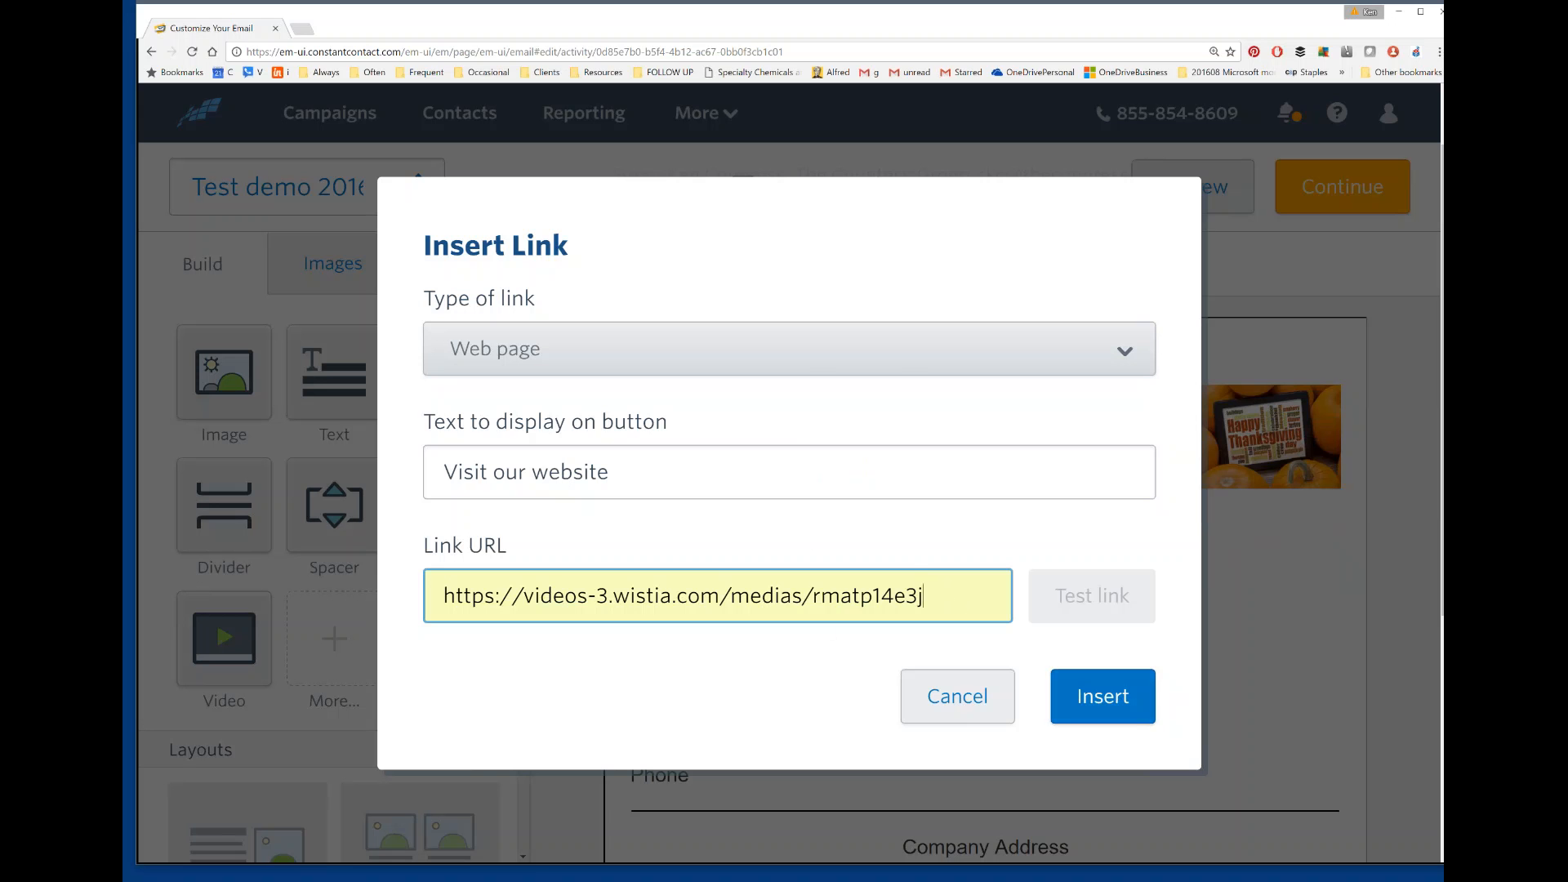
left_click_drag(964, 596, 426, 590)
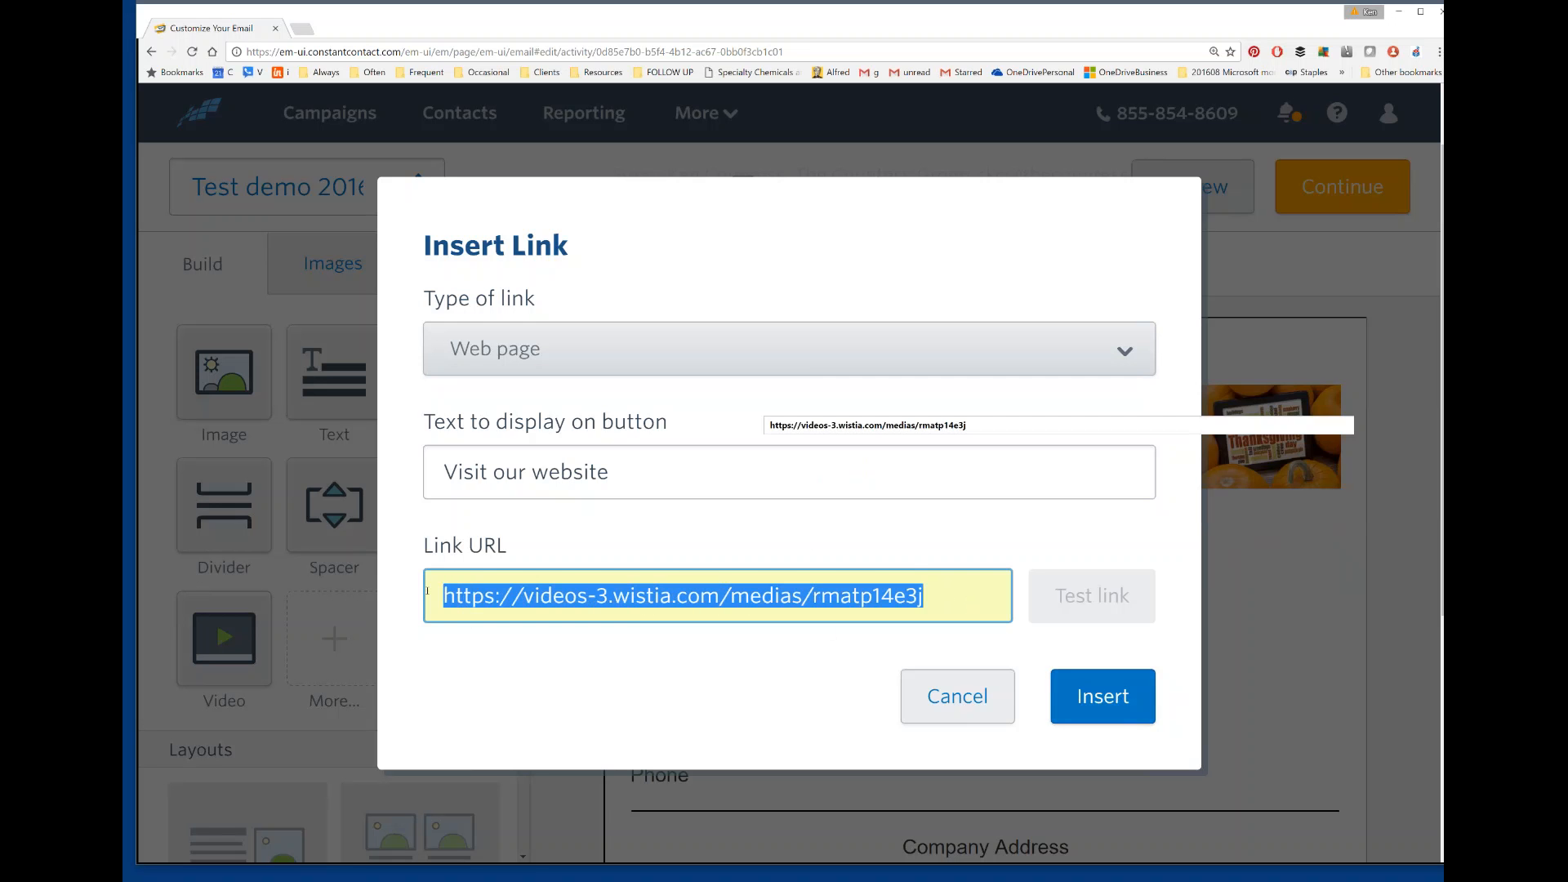
type("www.marke")
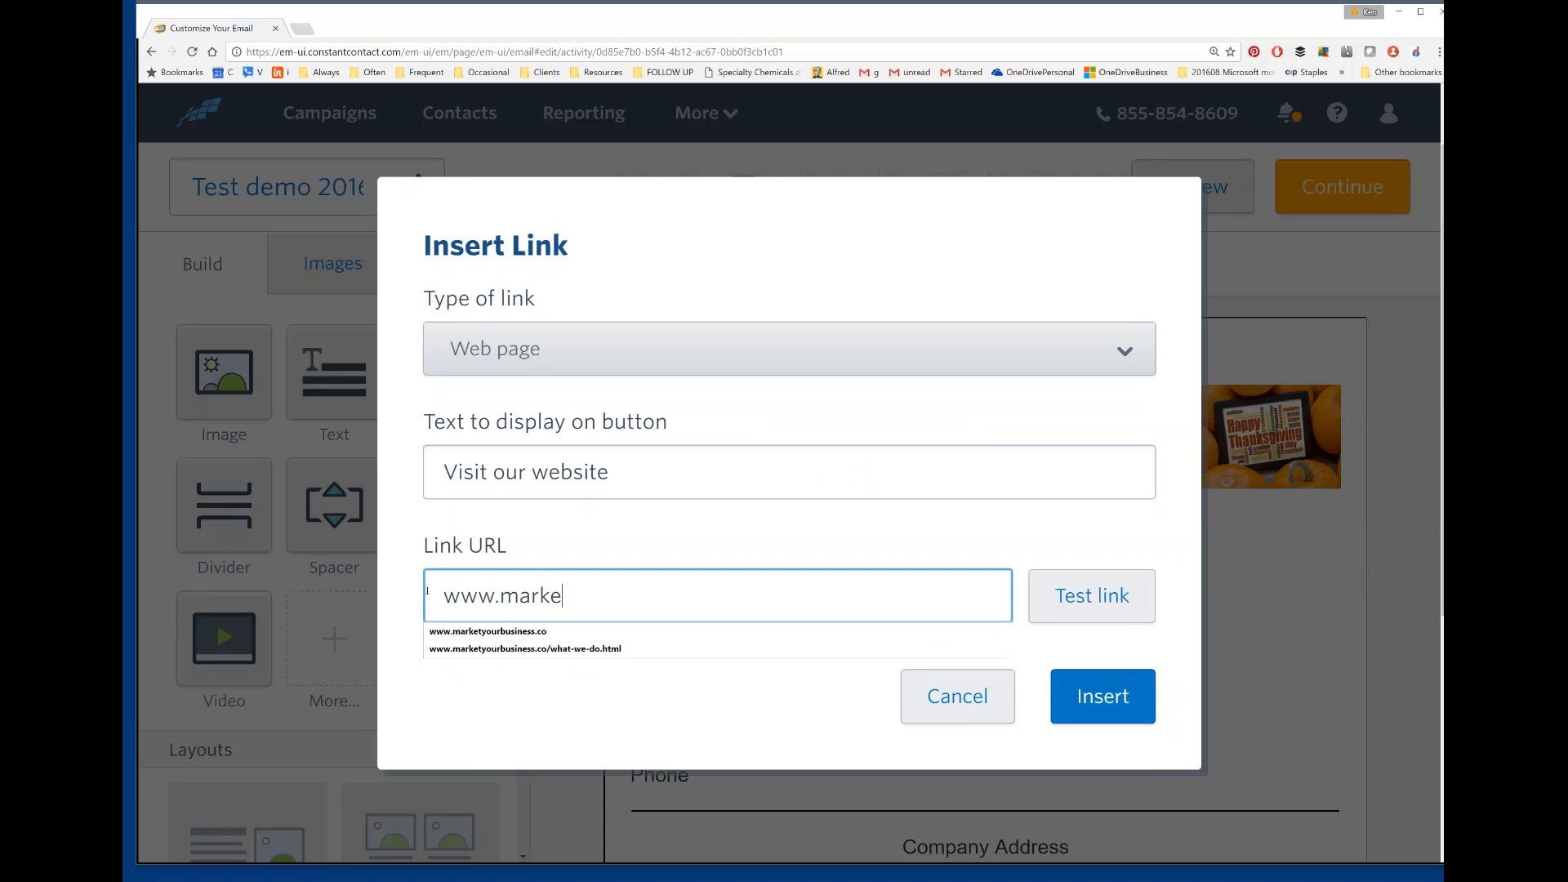
type("tyourbusiness.co")
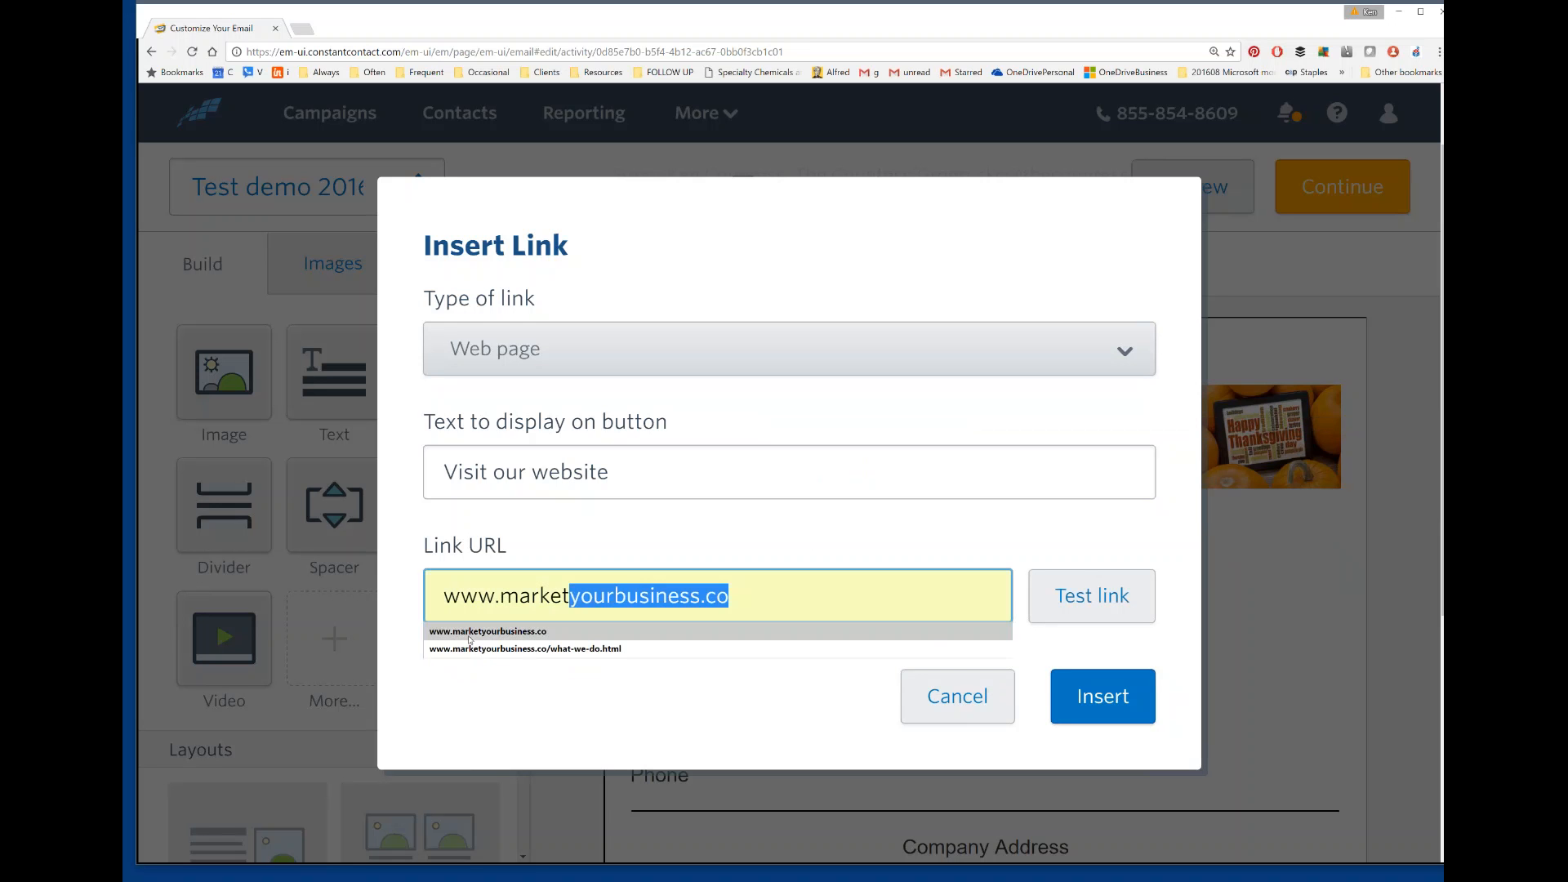
left_click(479, 650)
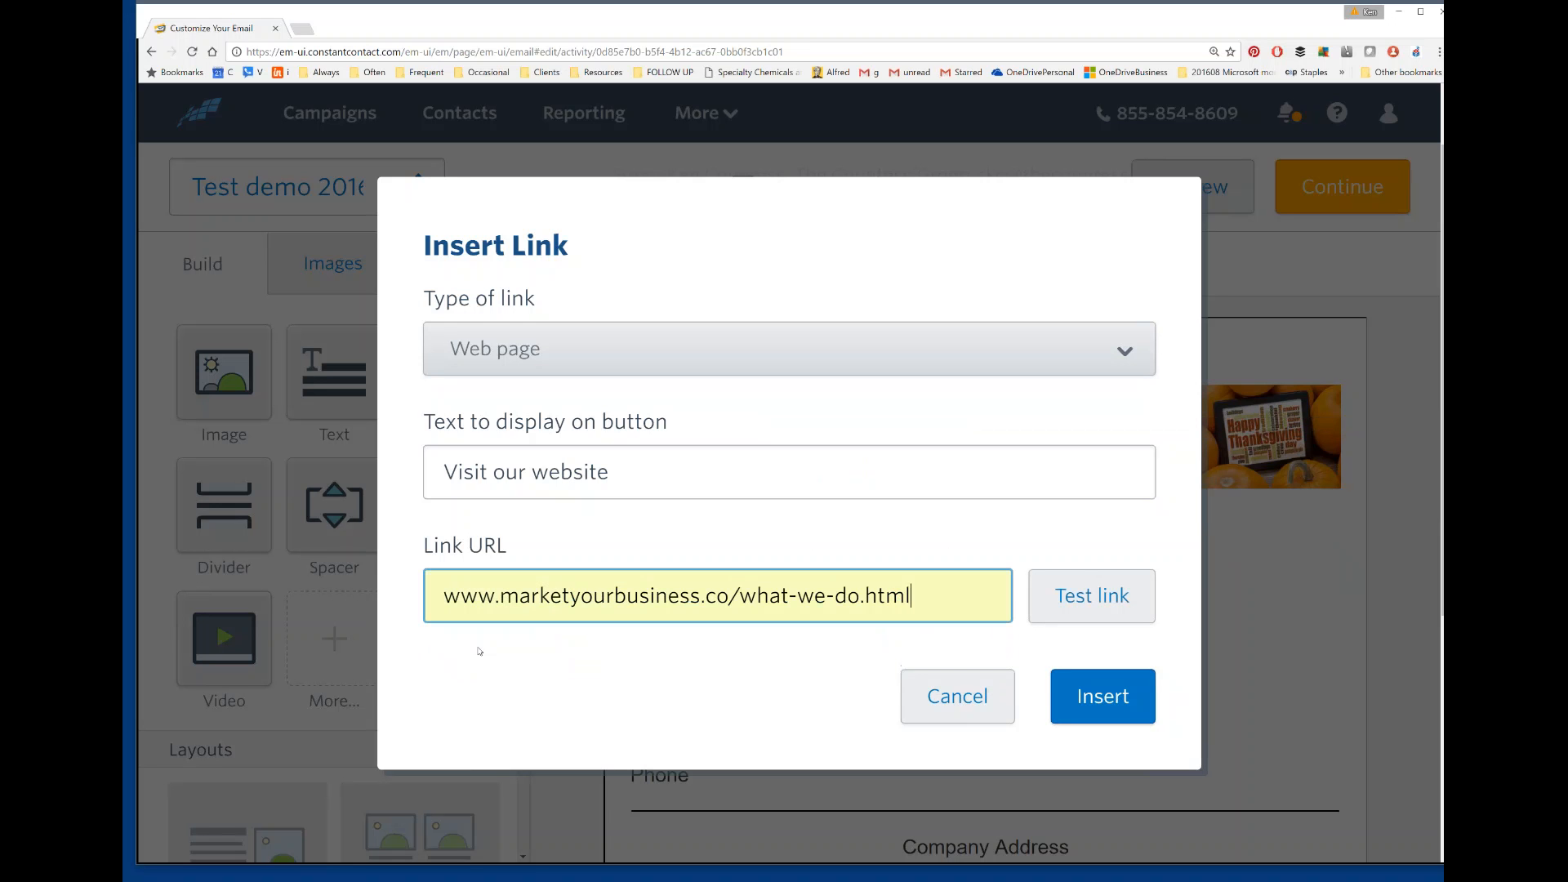
Test the button's link, return to the email editor and insert the link
left_click(1086, 603)
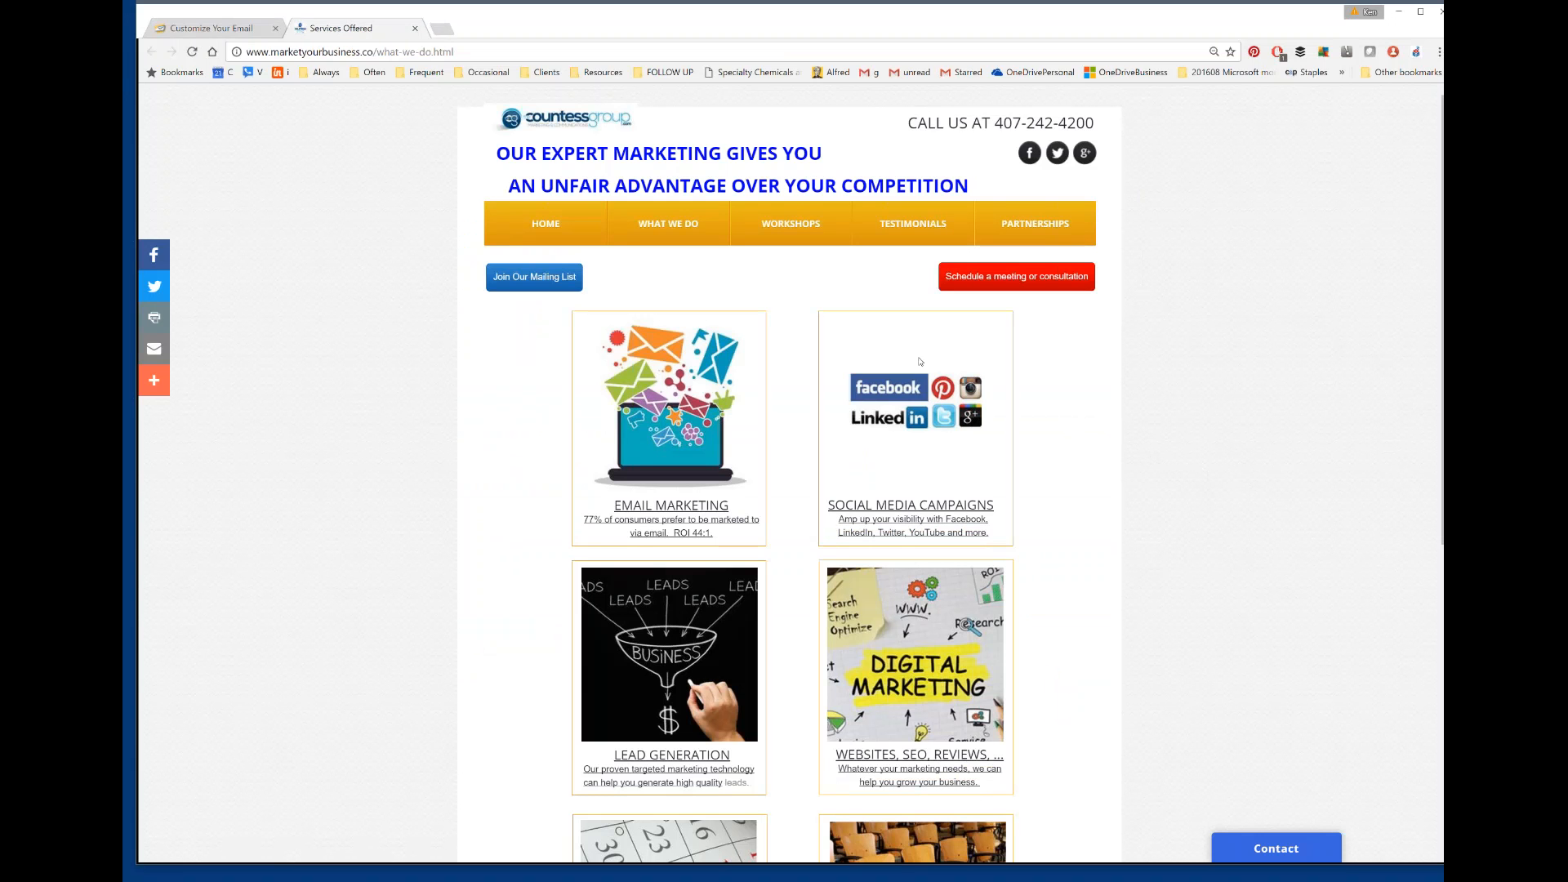
left_click(228, 29)
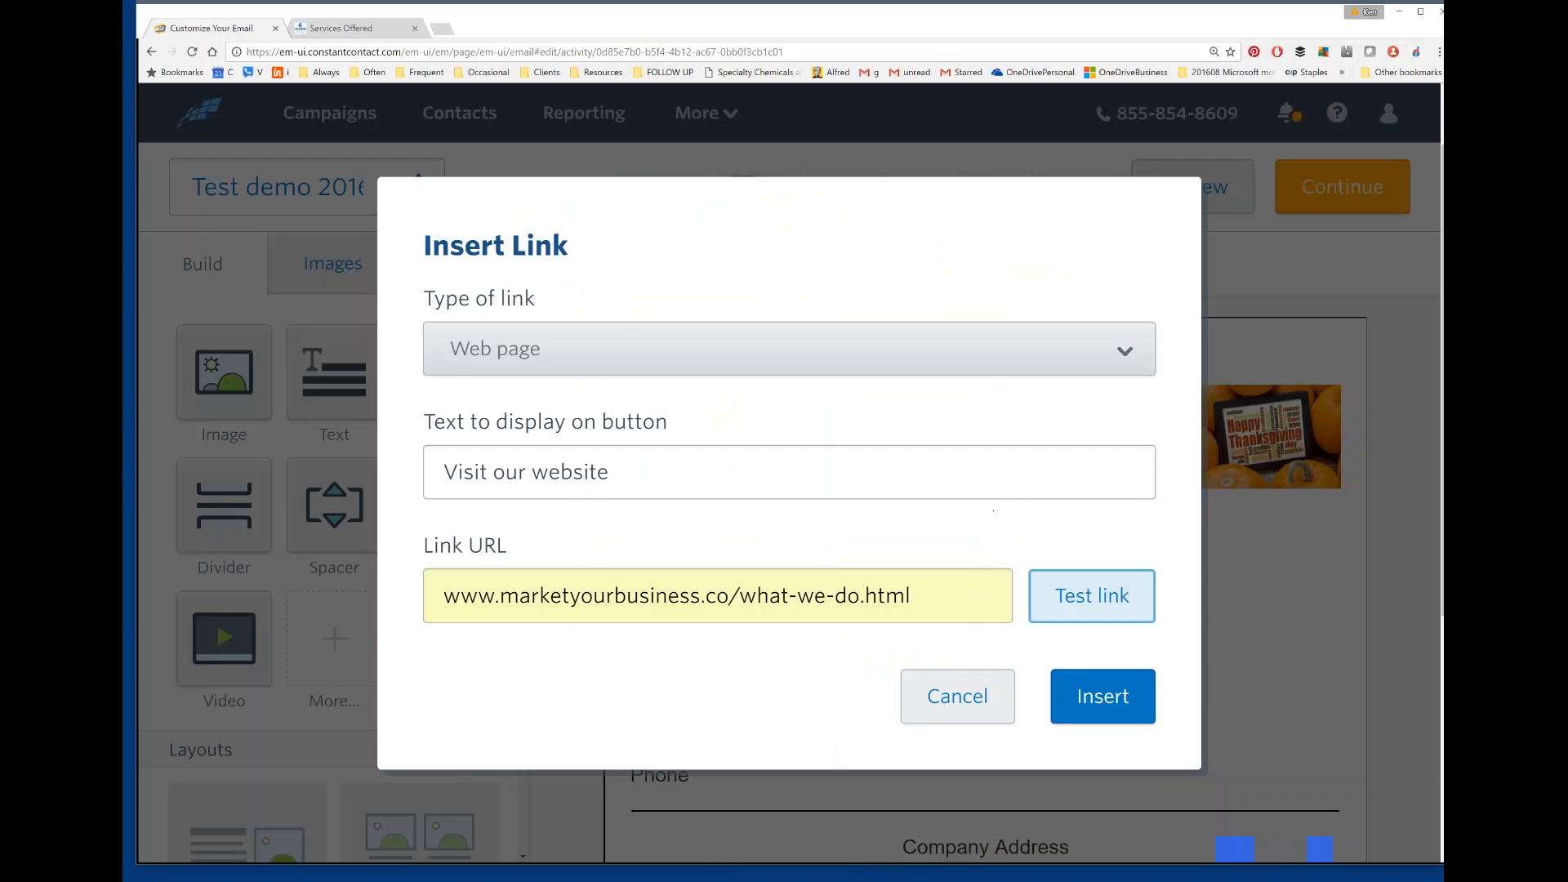
left_click(1092, 696)
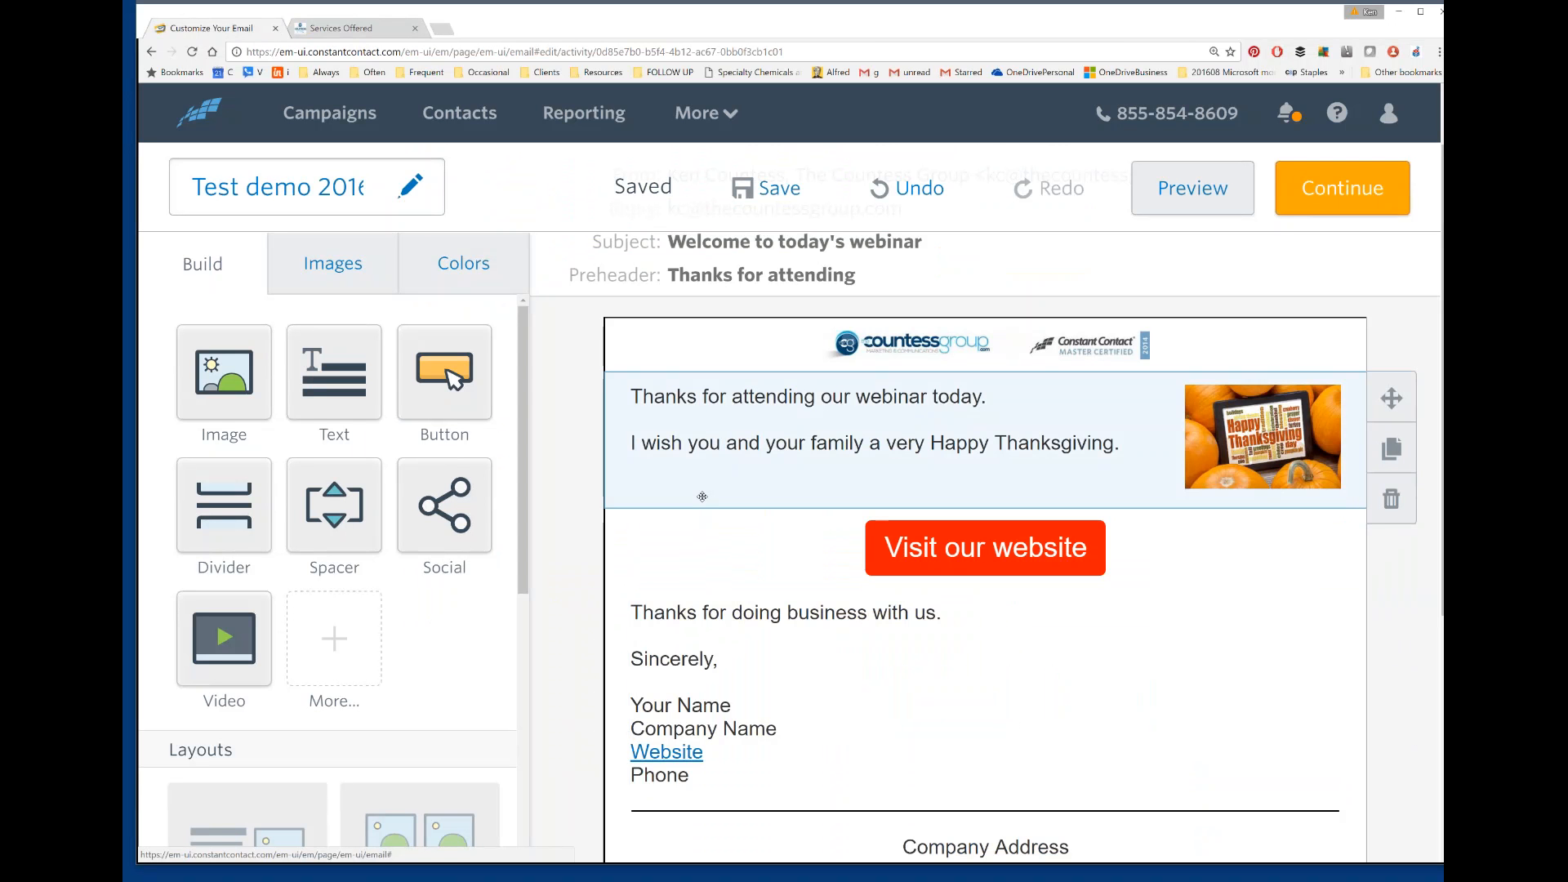
left_click(705, 449)
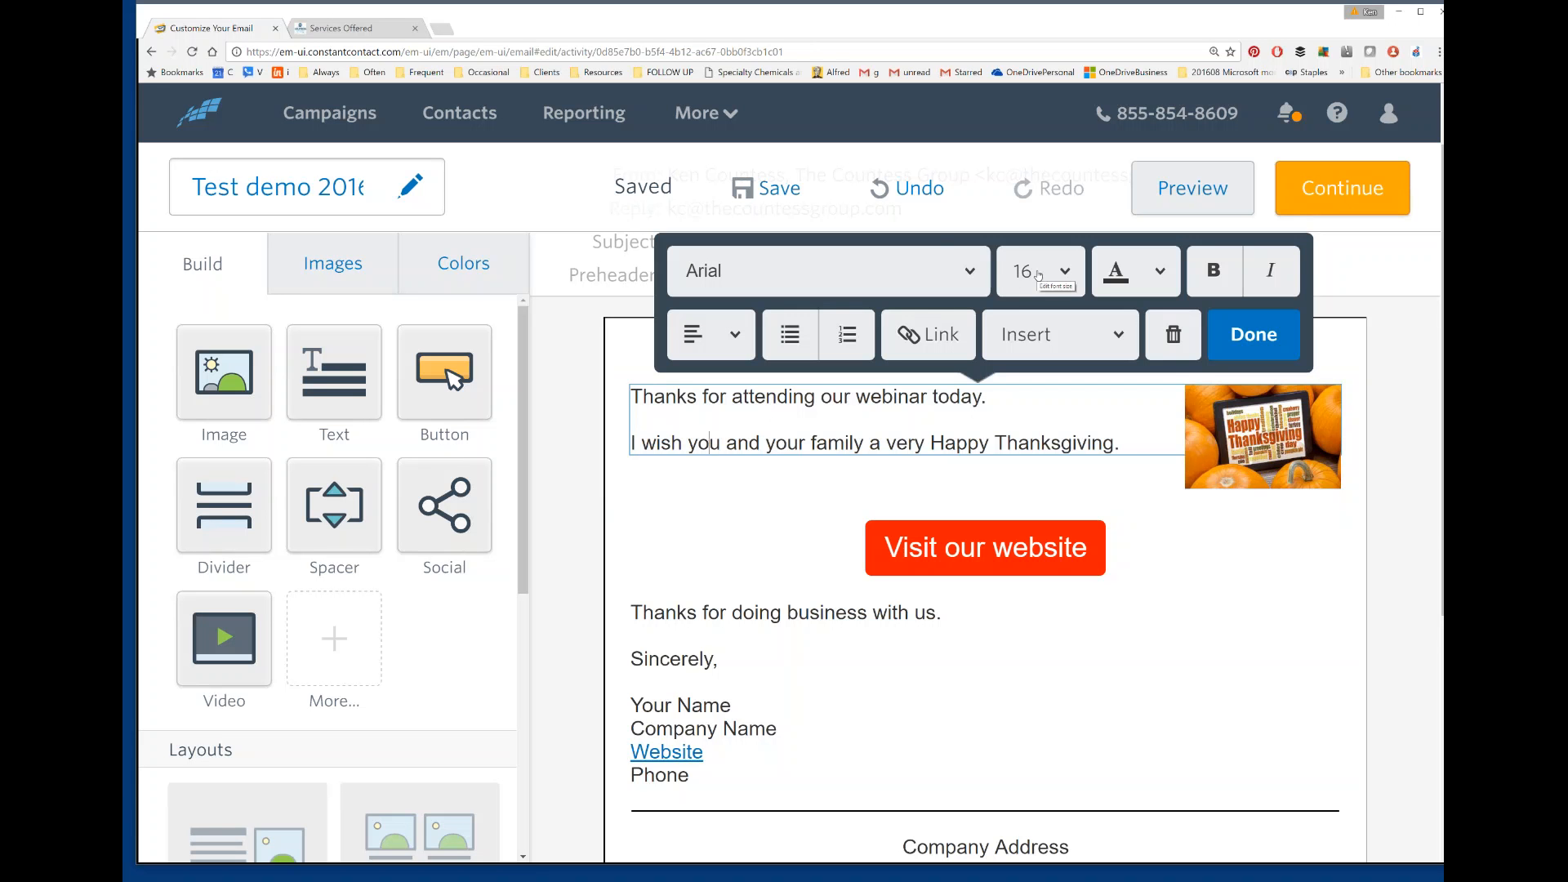
left_click(1254, 335)
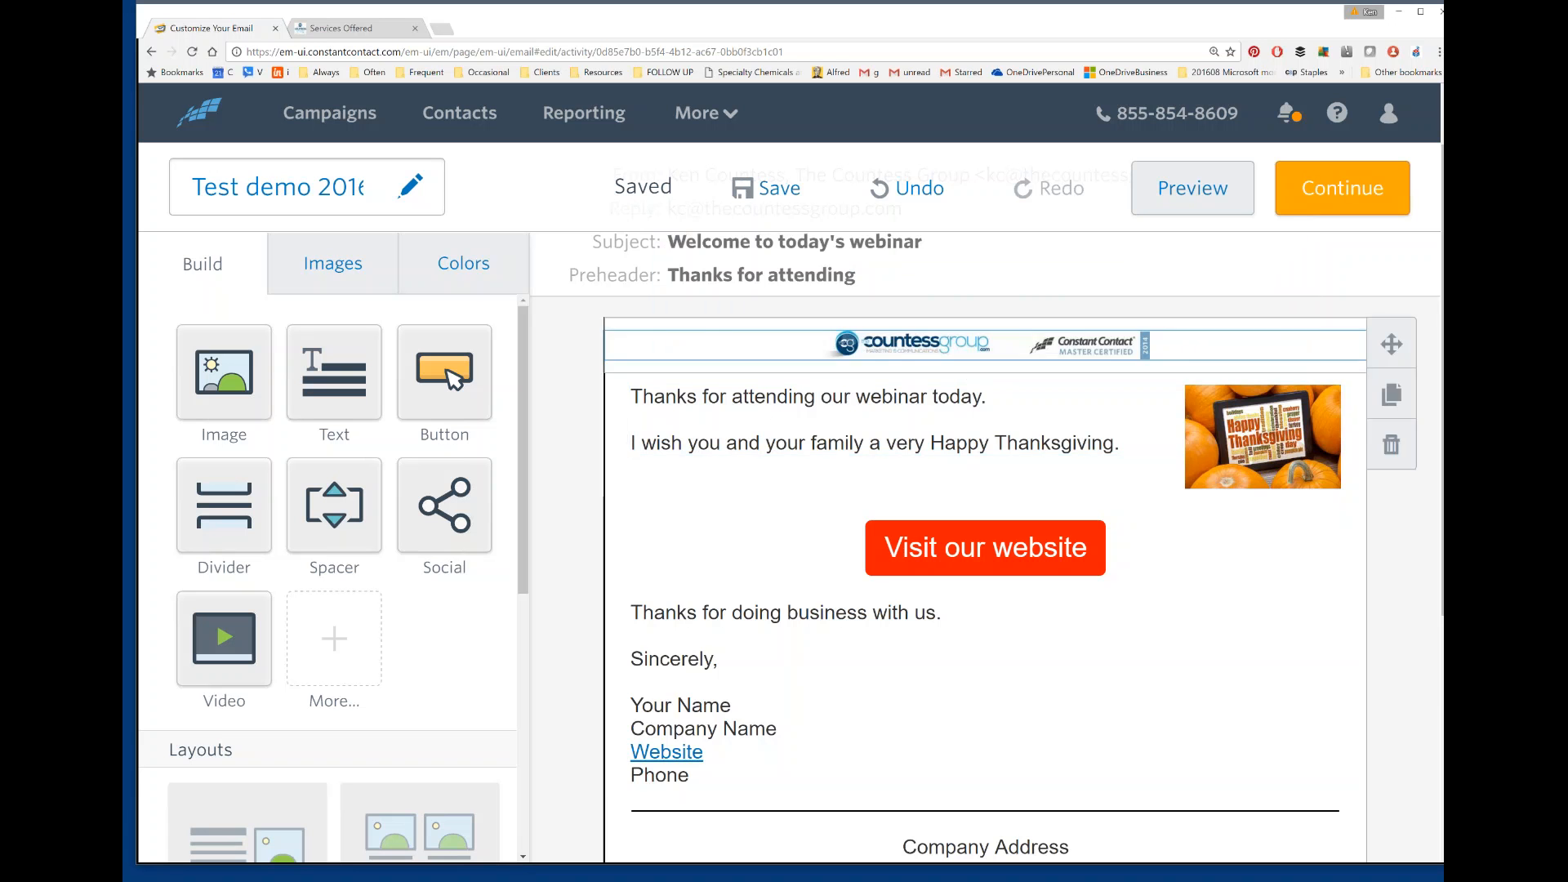
scroll(556, 601, "down", 3)
scroll(549, 595, "up", 2)
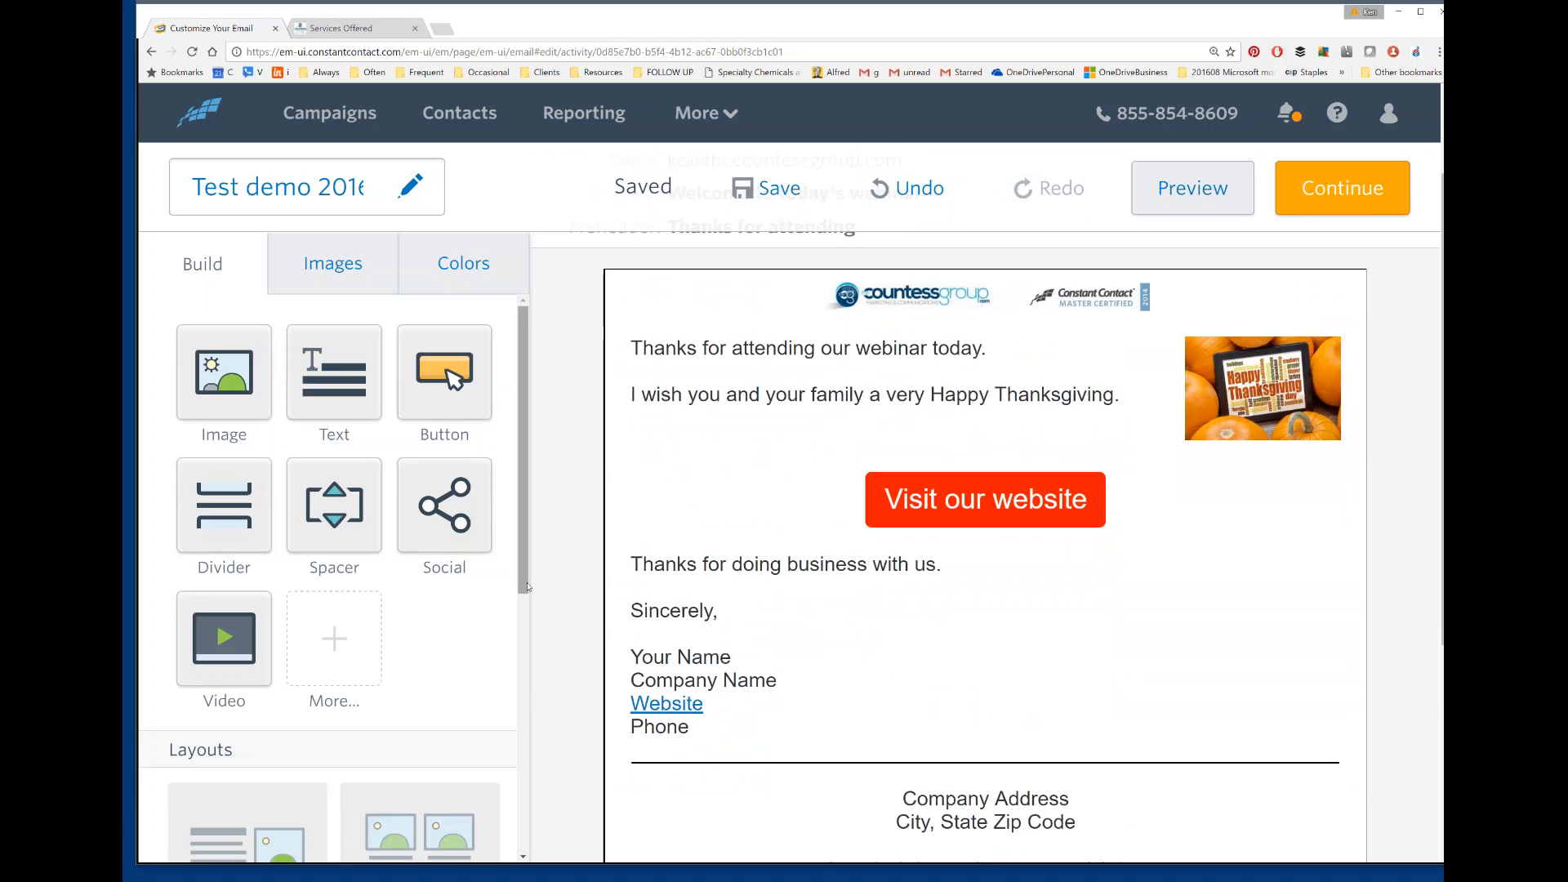
Add a headline layout between the header logos and the webinar message, with the text "Great to have you attend today!"
left_click_drag(520, 589, 545, 832)
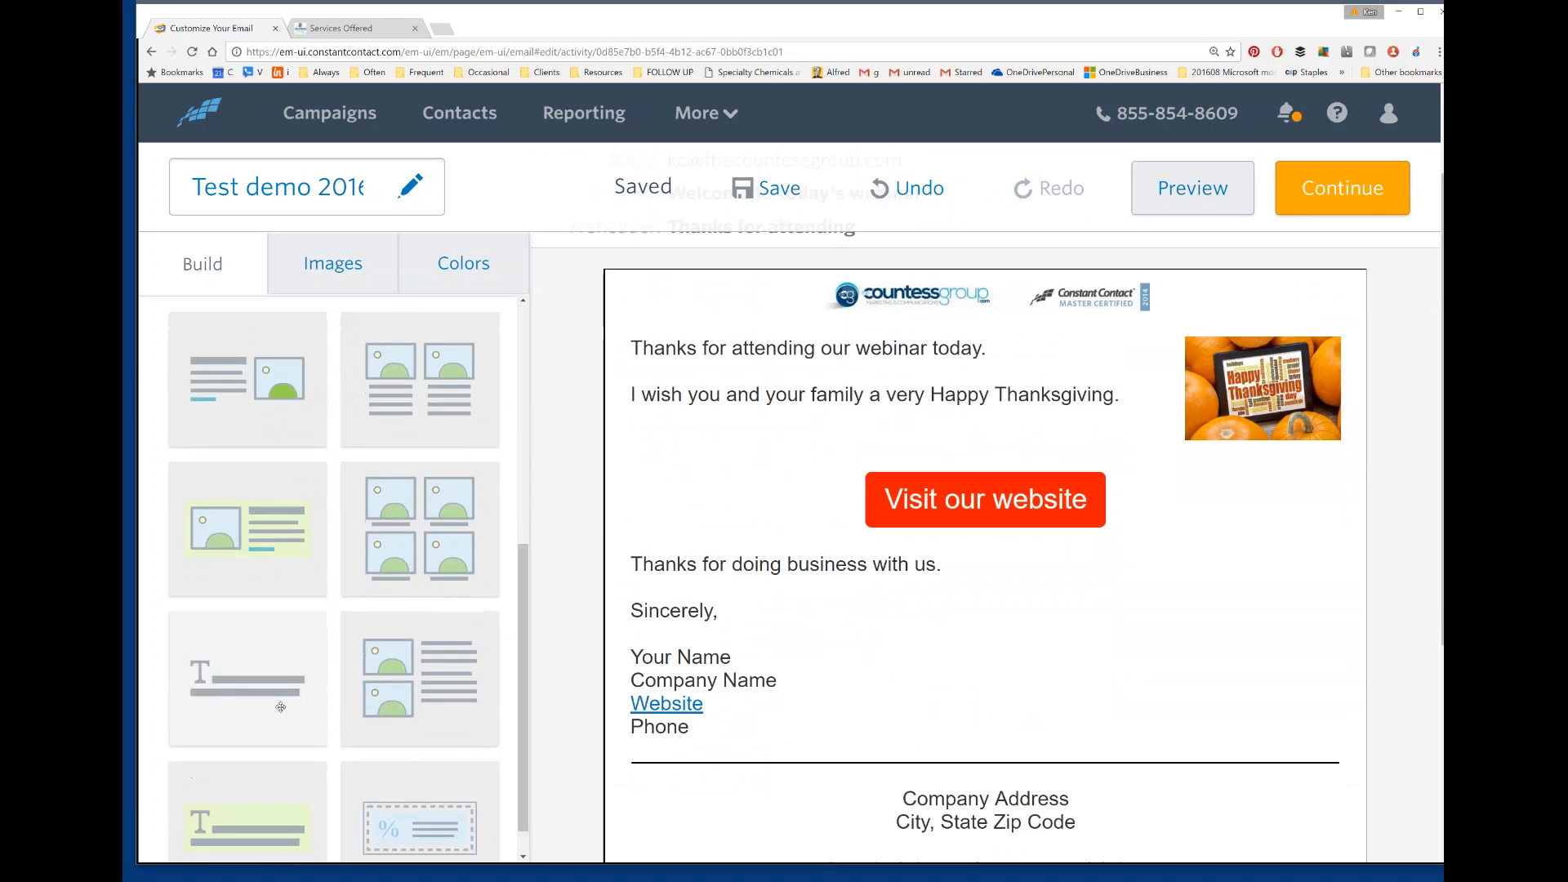
left_click_drag(245, 674, 866, 358)
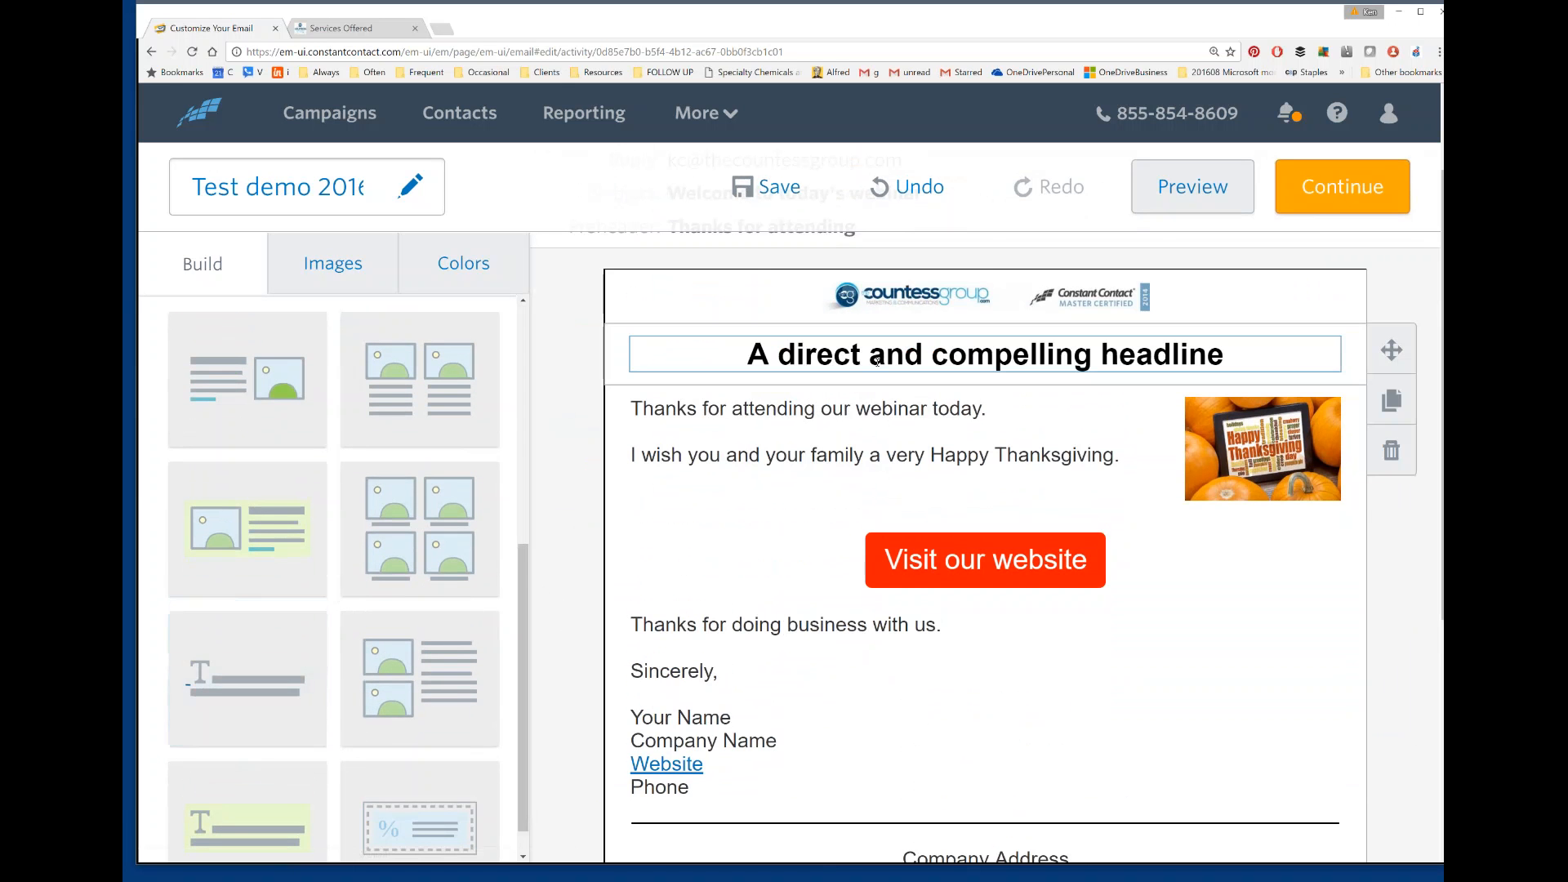
left_click(878, 347)
triple_click(878, 347)
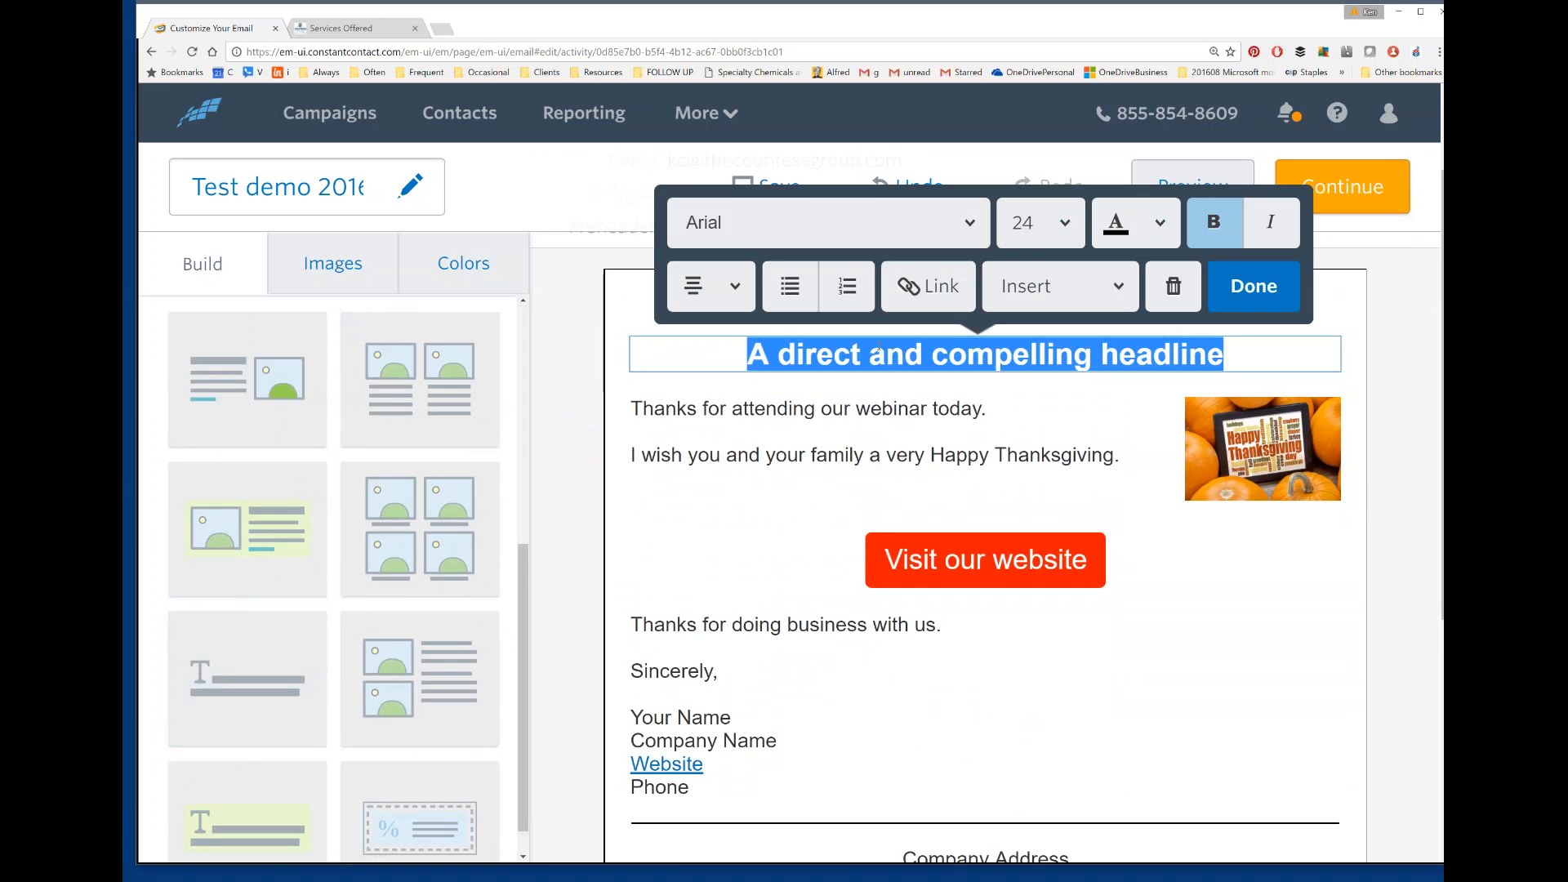
type("Great to ")
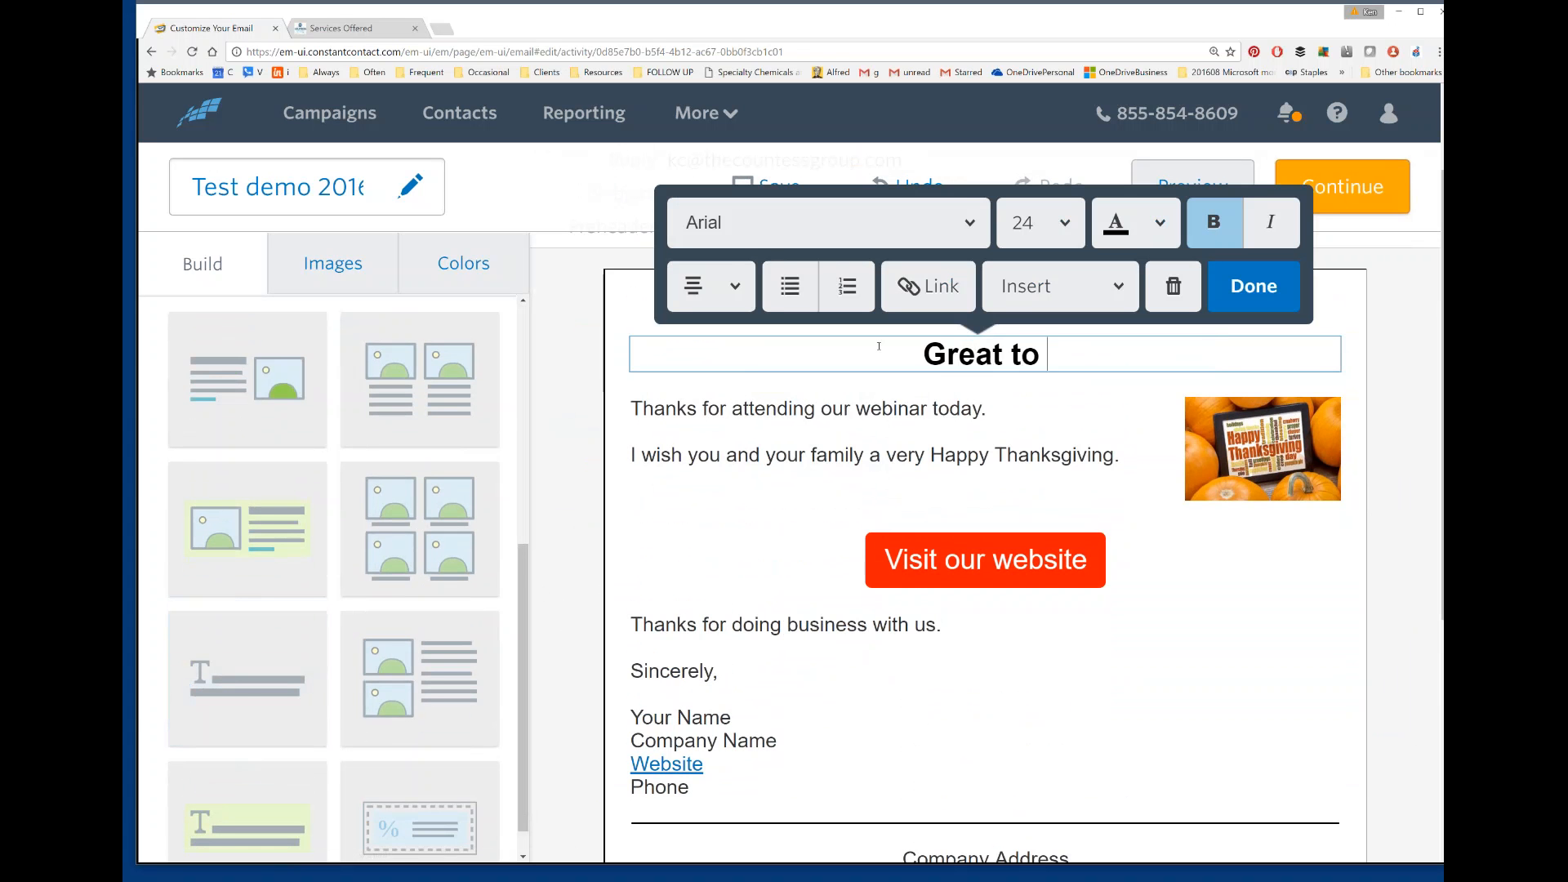
type("have you at")
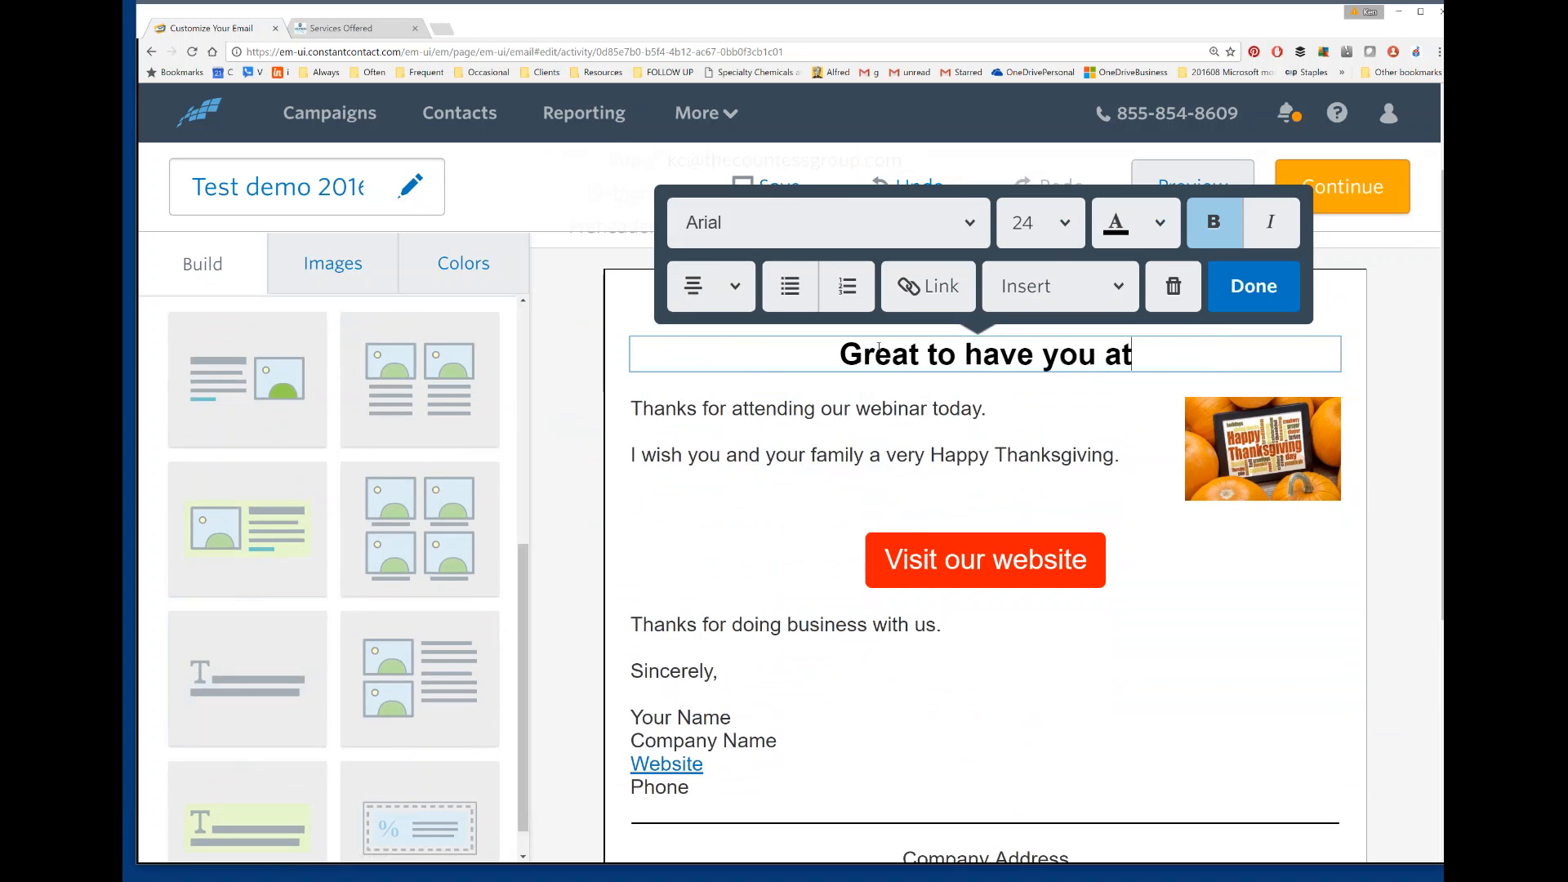
type("tend today!")
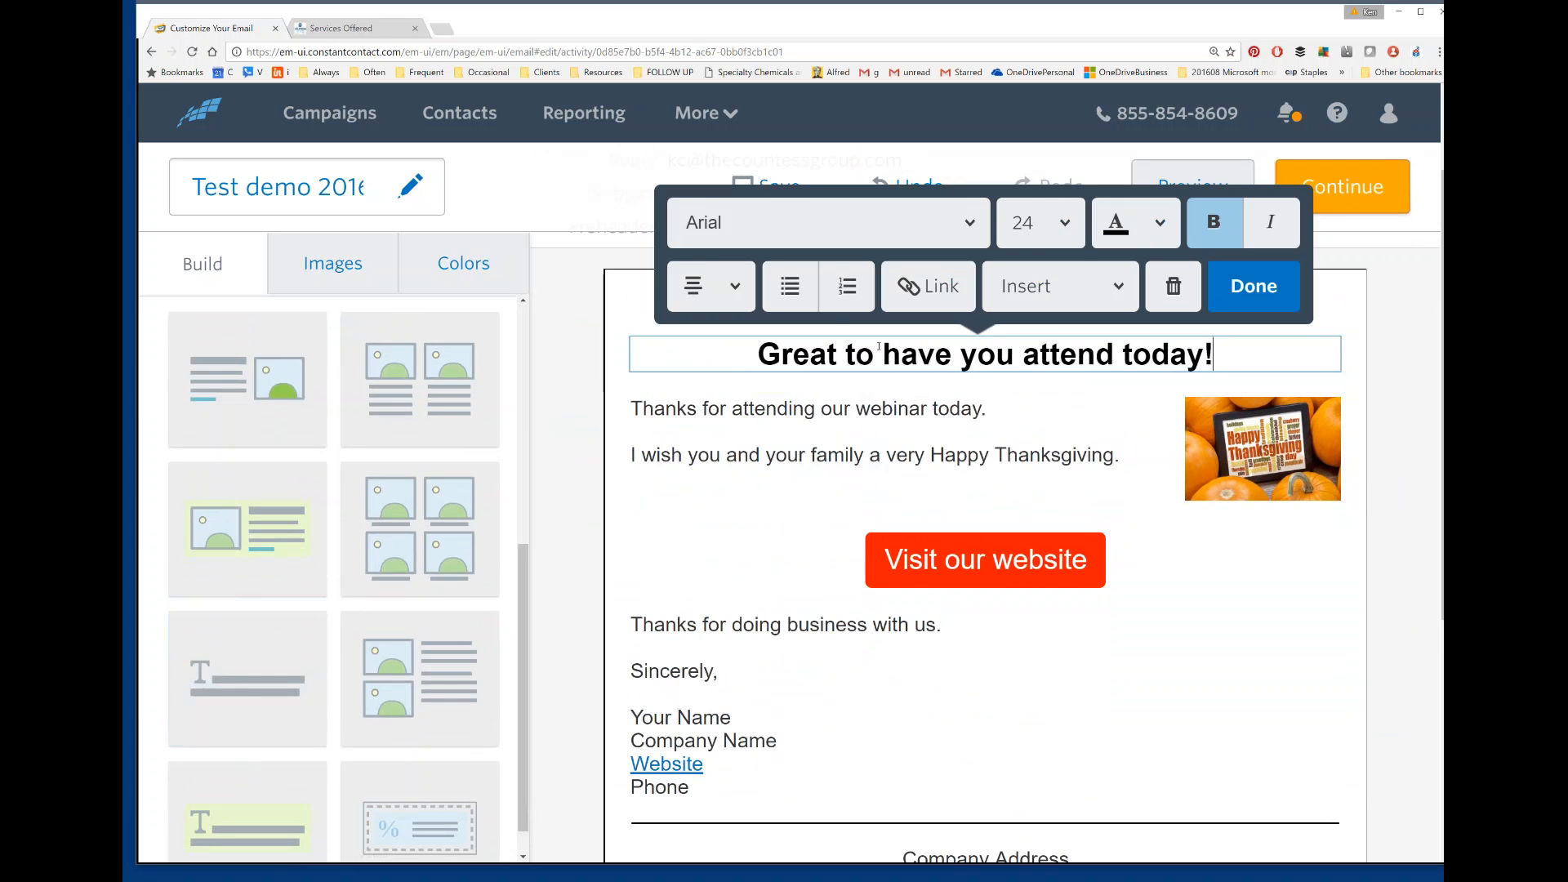
left_click(1254, 286)
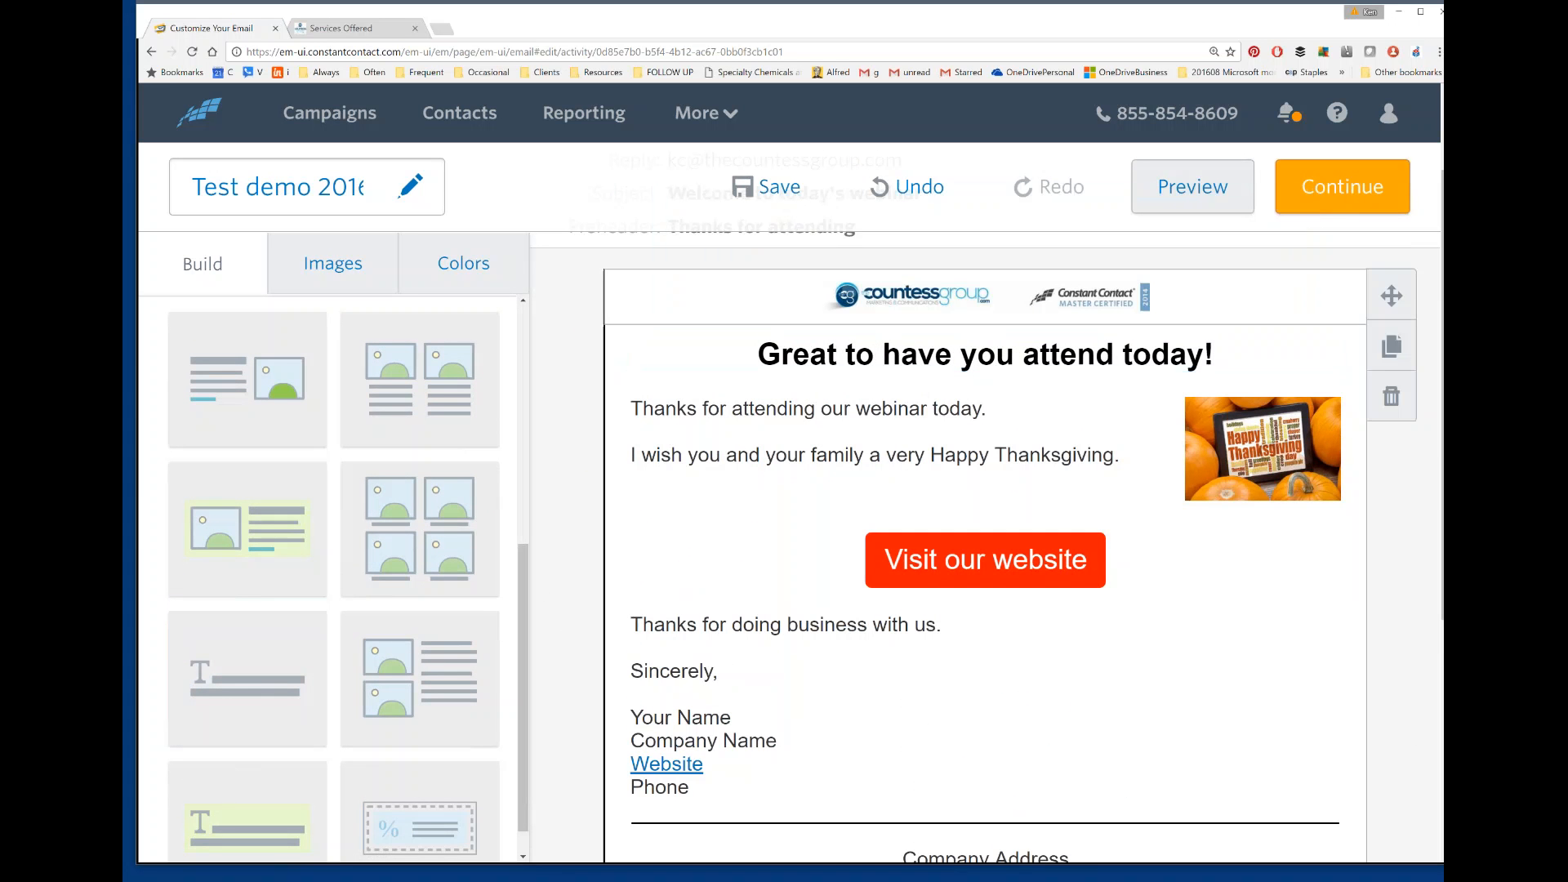
Replace the sentence "Thanks for doing business with us" below the button with "I hope you'll attend another event!"
left_click(756, 628)
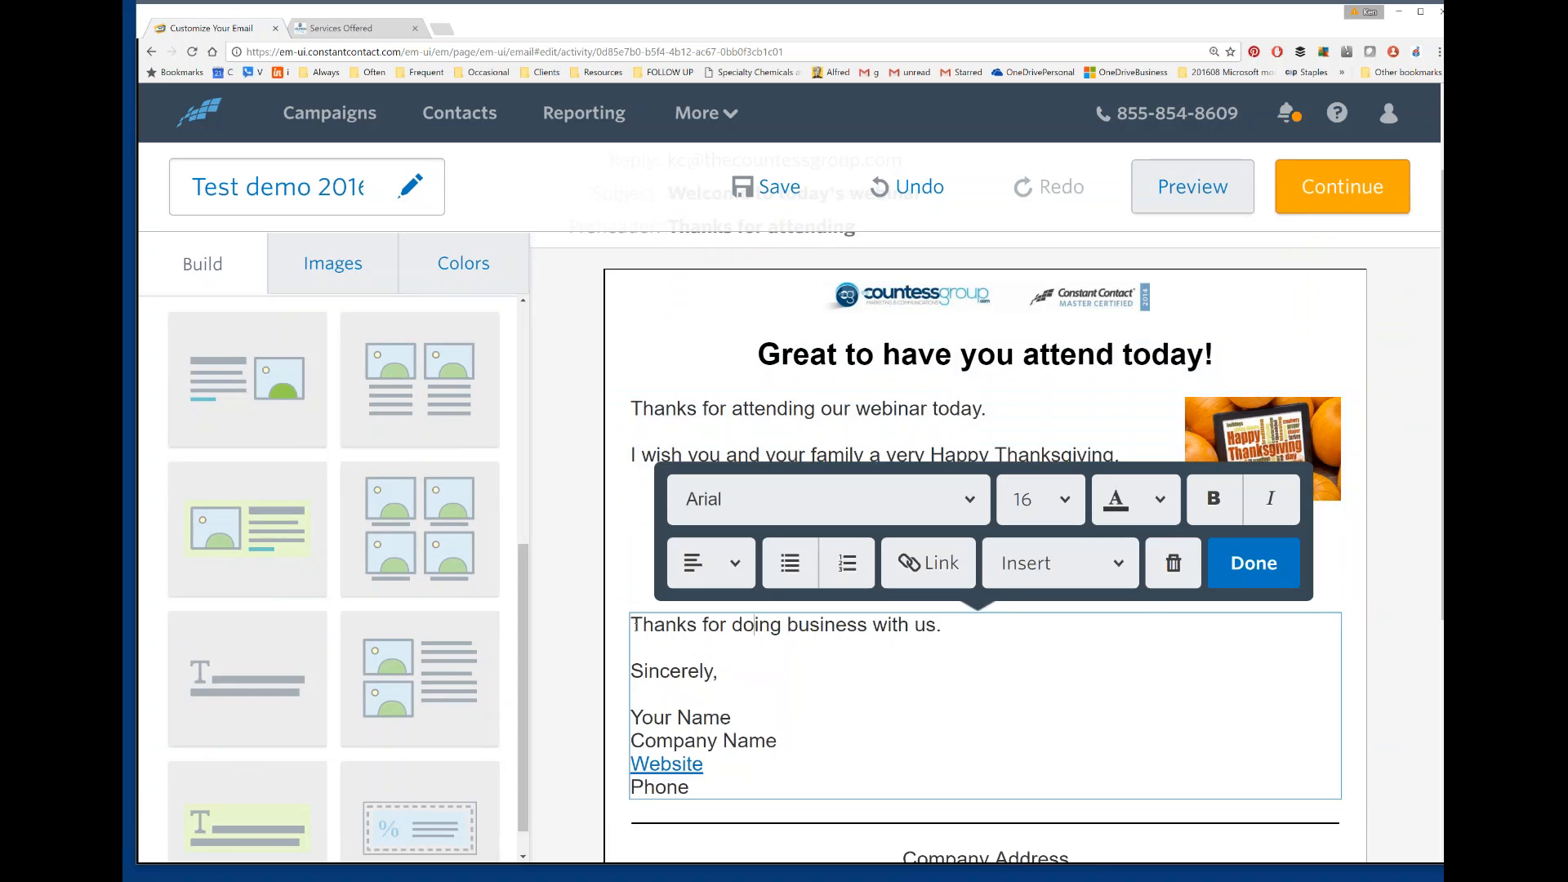
left_click_drag(633, 625, 937, 625)
type("I hope you")
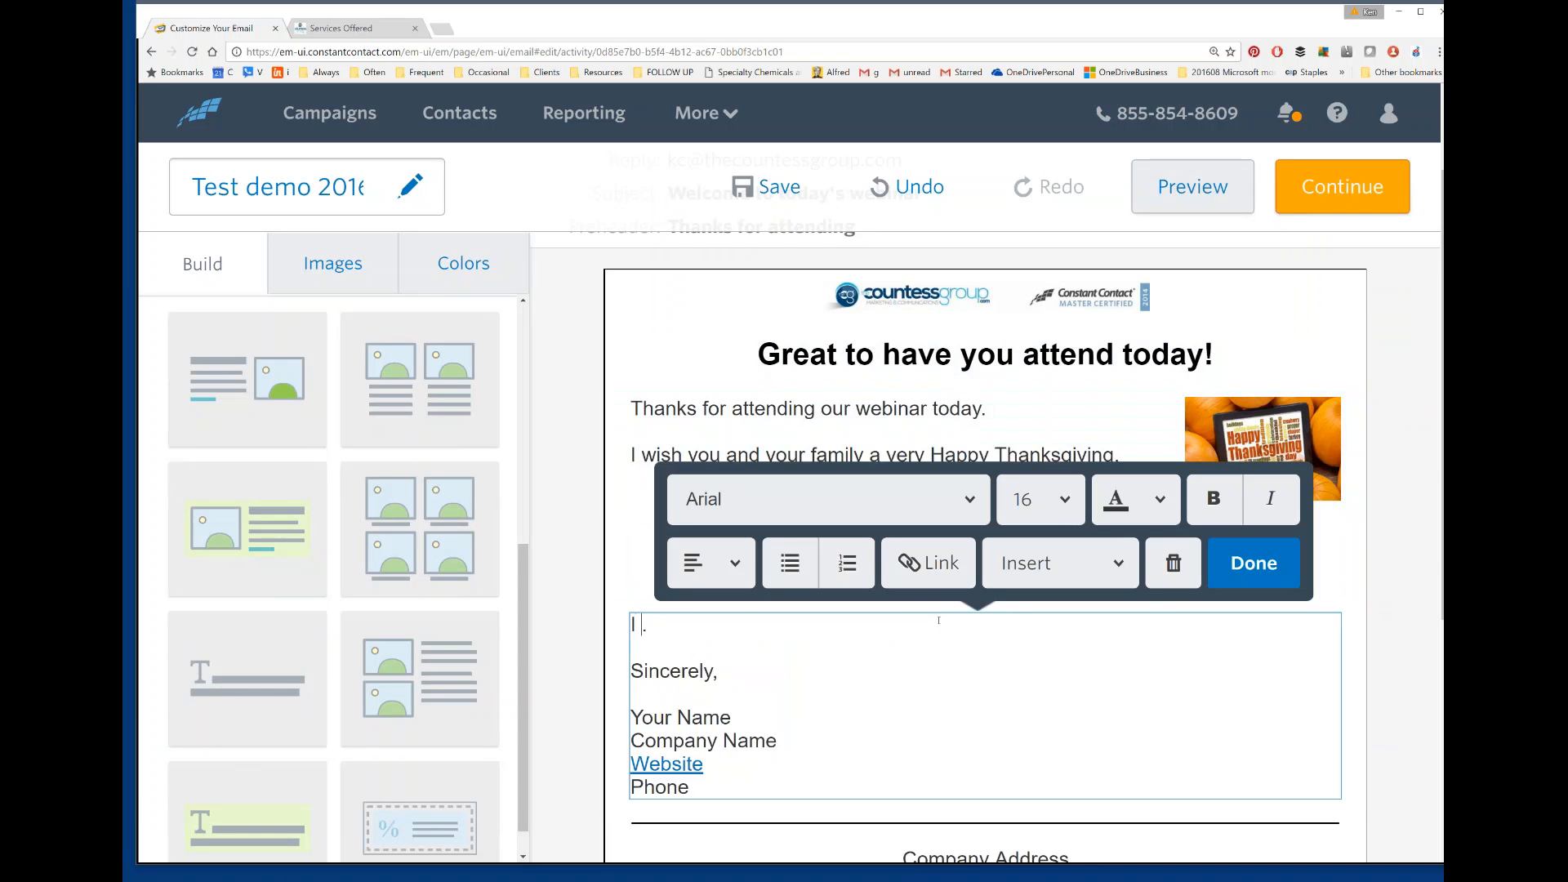
type("'ll attend an")
type("other event")
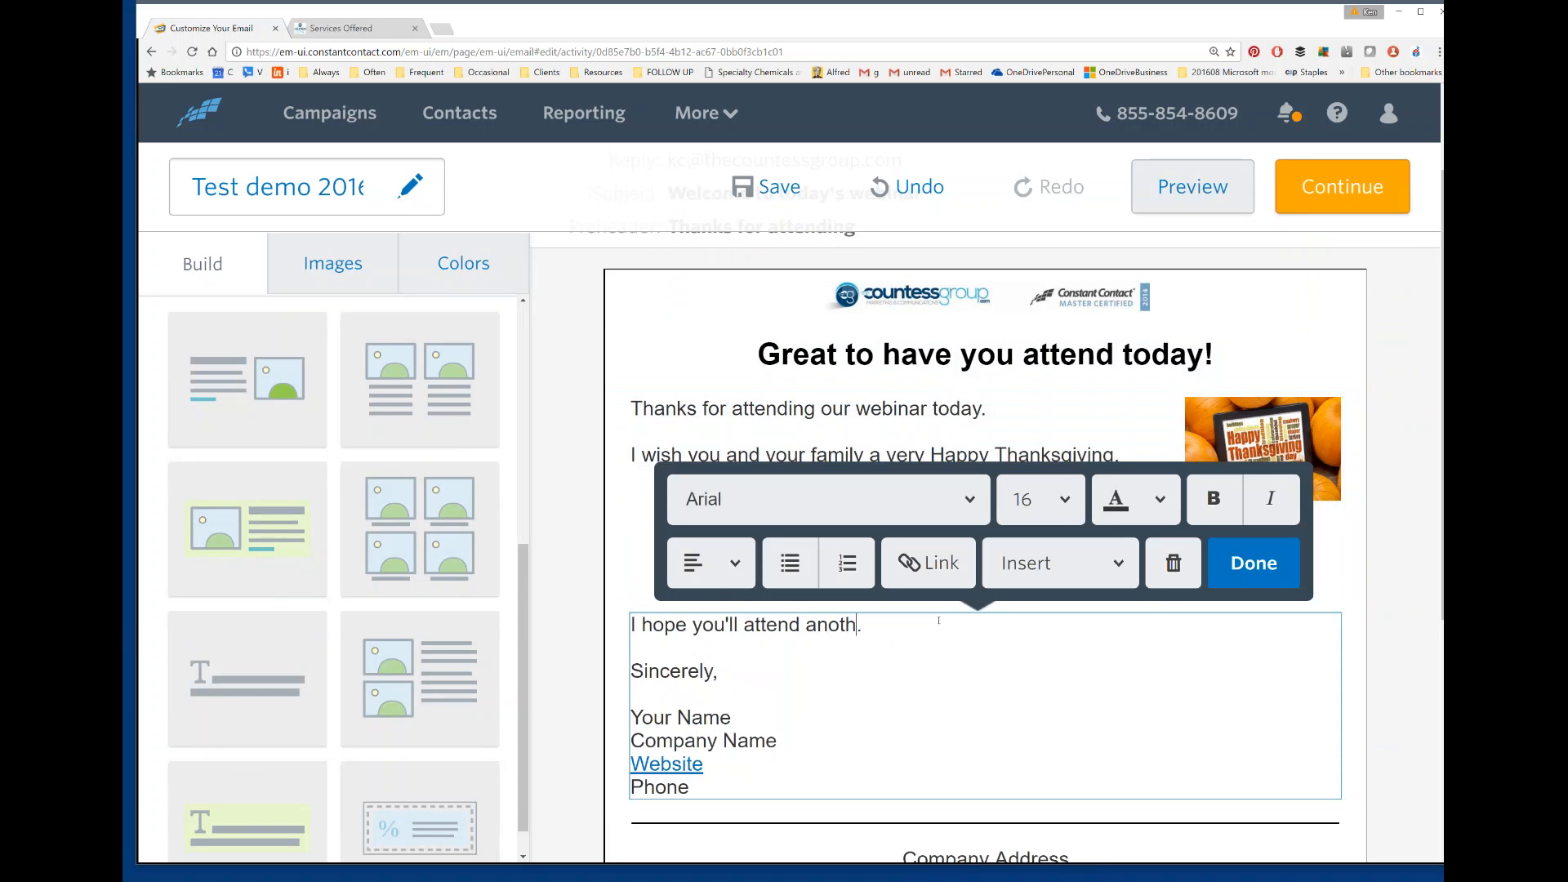
type("!")
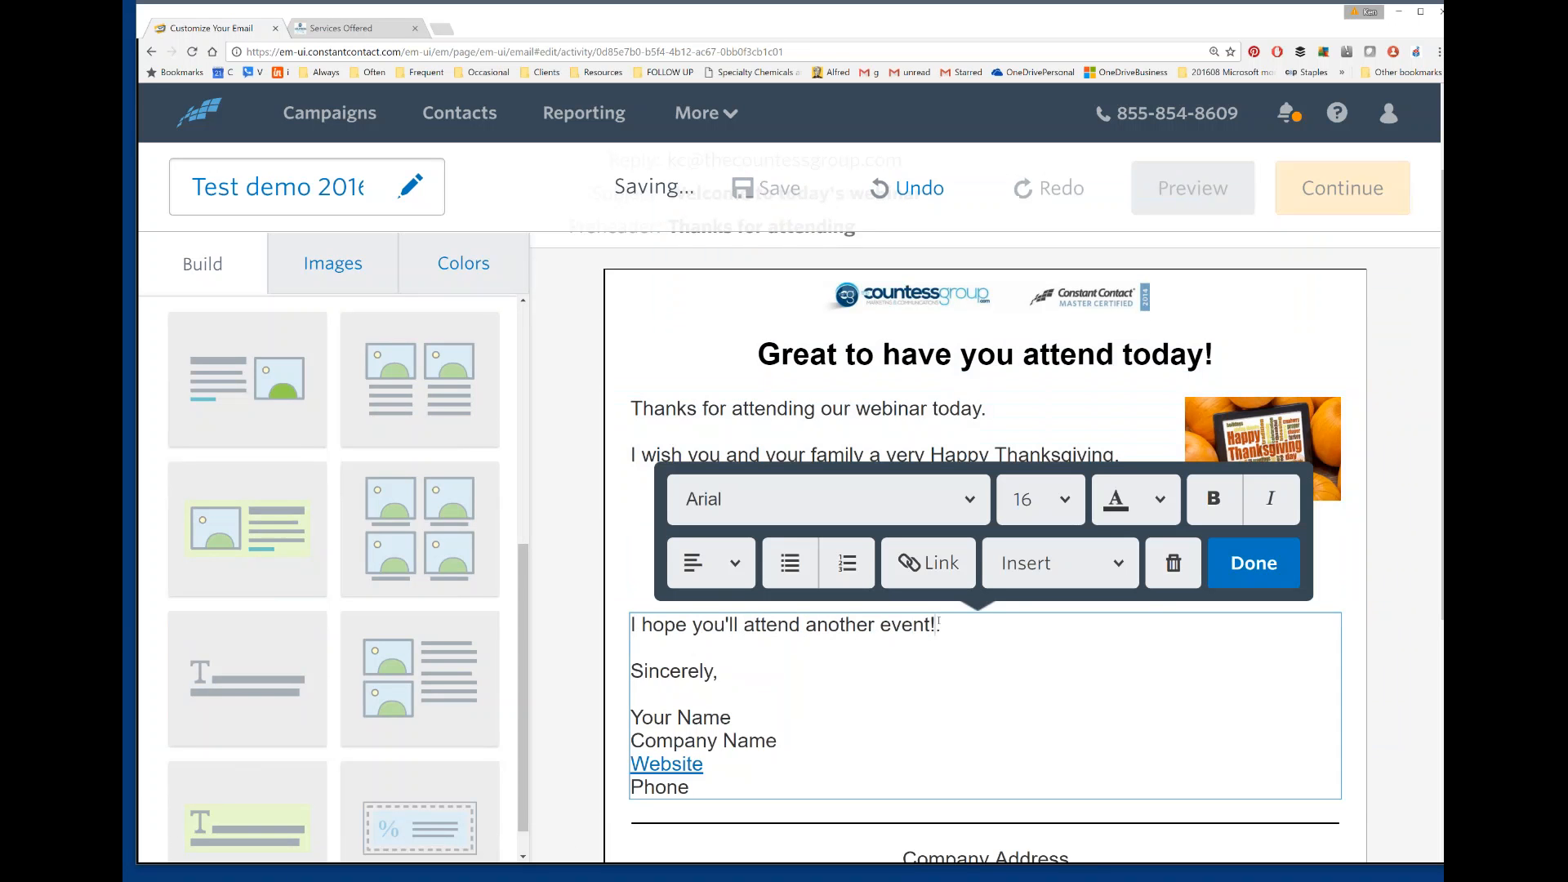
Replace the placeholder signature lines with the sender's first name, remove the stray period after "another event!" and finish editing the text
mouse_move(630, 718)
left_mouse_down()
mouse_move(735, 721)
mouse_move(827, 786)
left_mouse_up()
type("Ken")
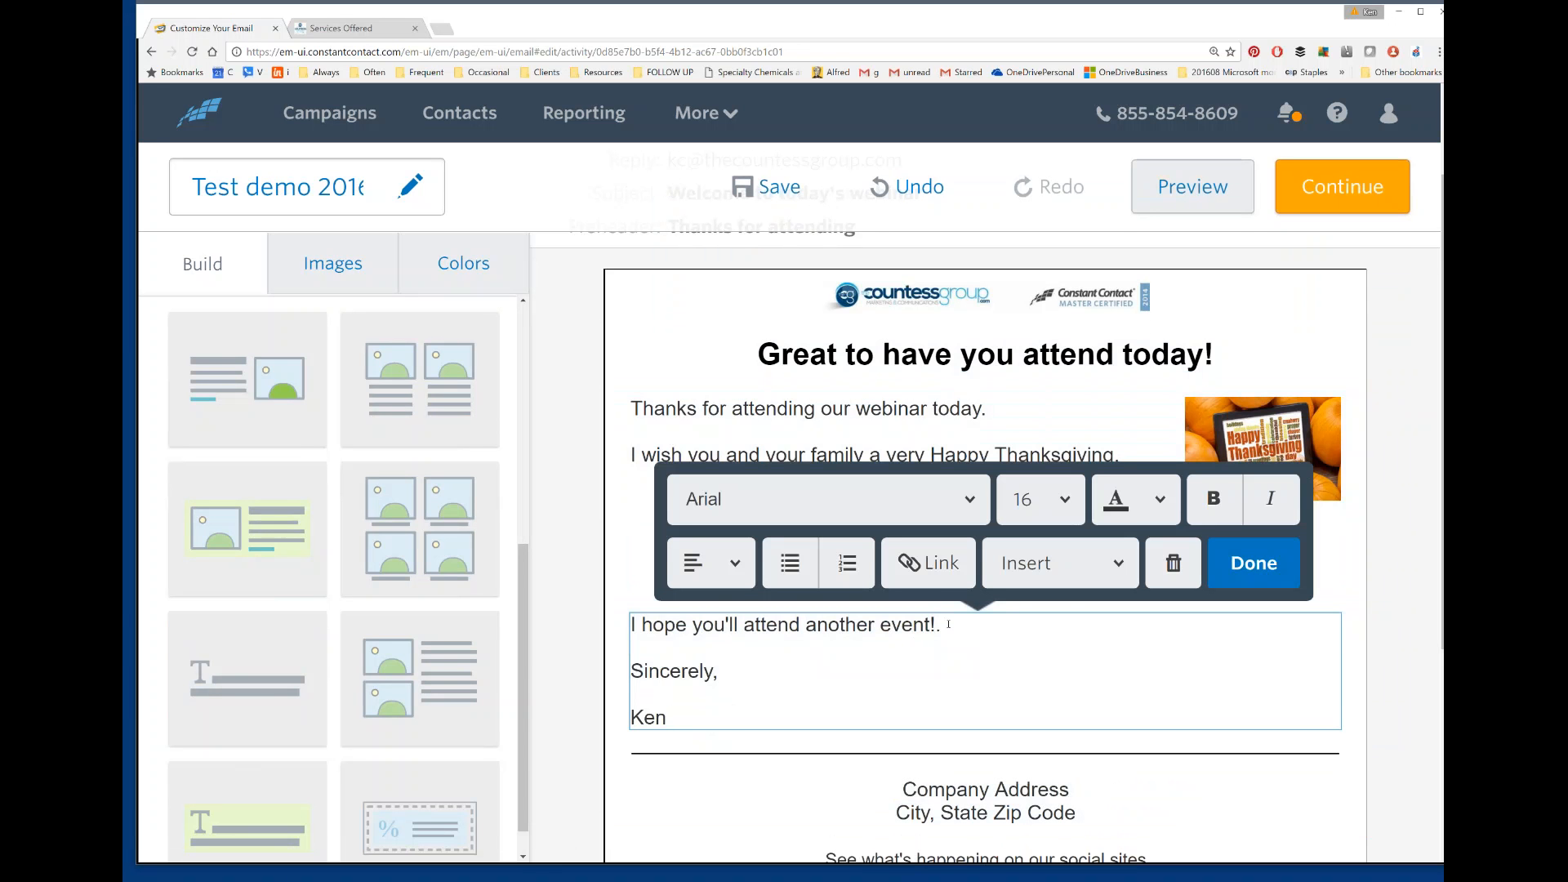
key("BackSpace")
left_click(1258, 559)
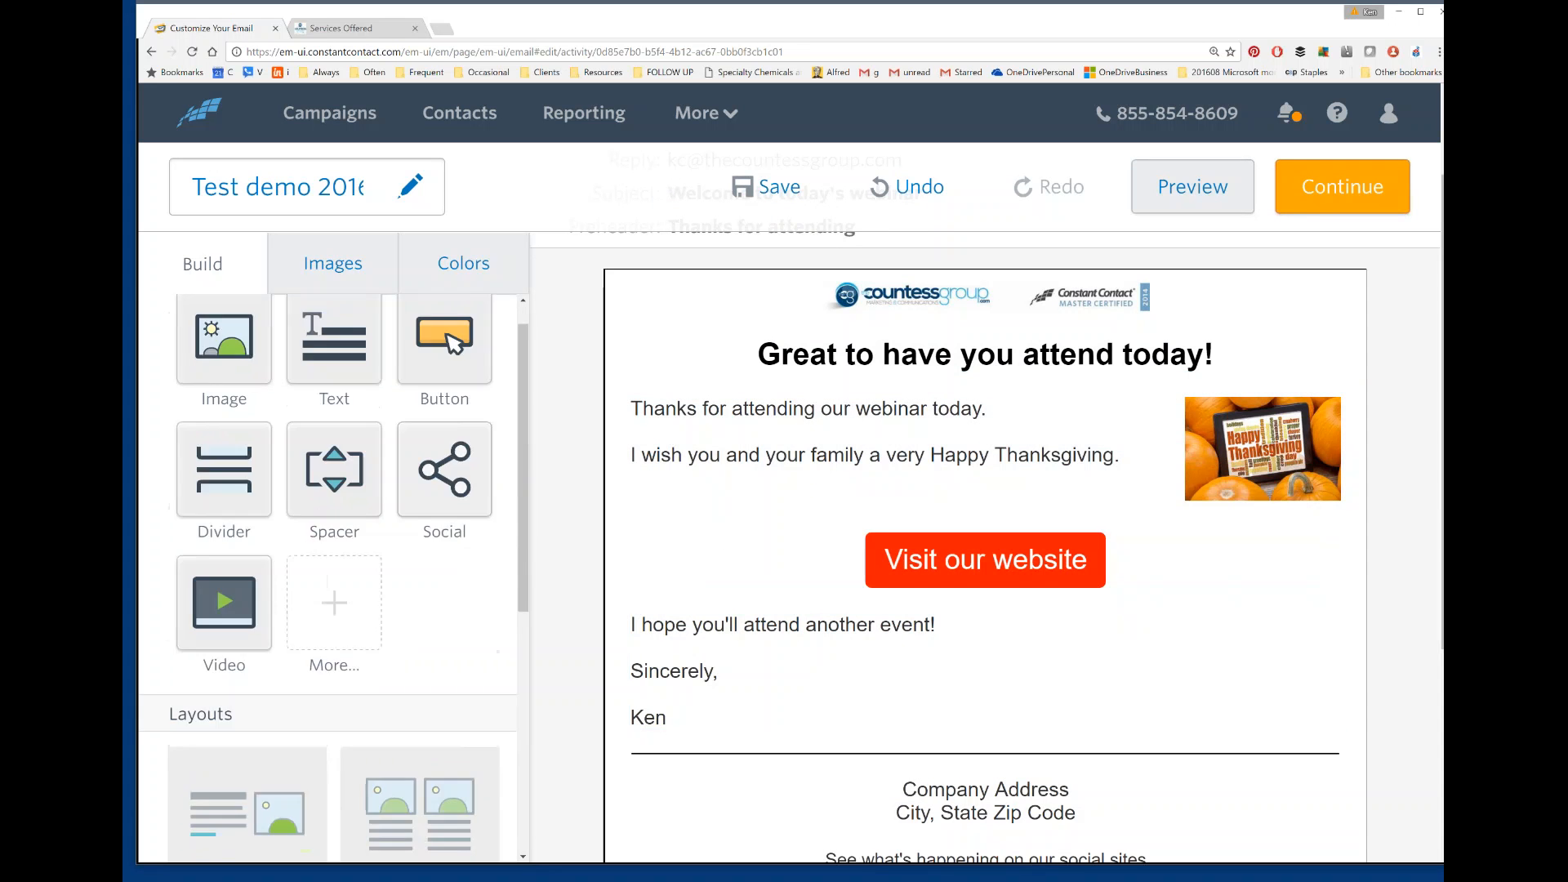
Add an image block beside the closing signature text and insert KC-2016-blue-background.jpg from the image library
scroll(607, 425, "down", 4)
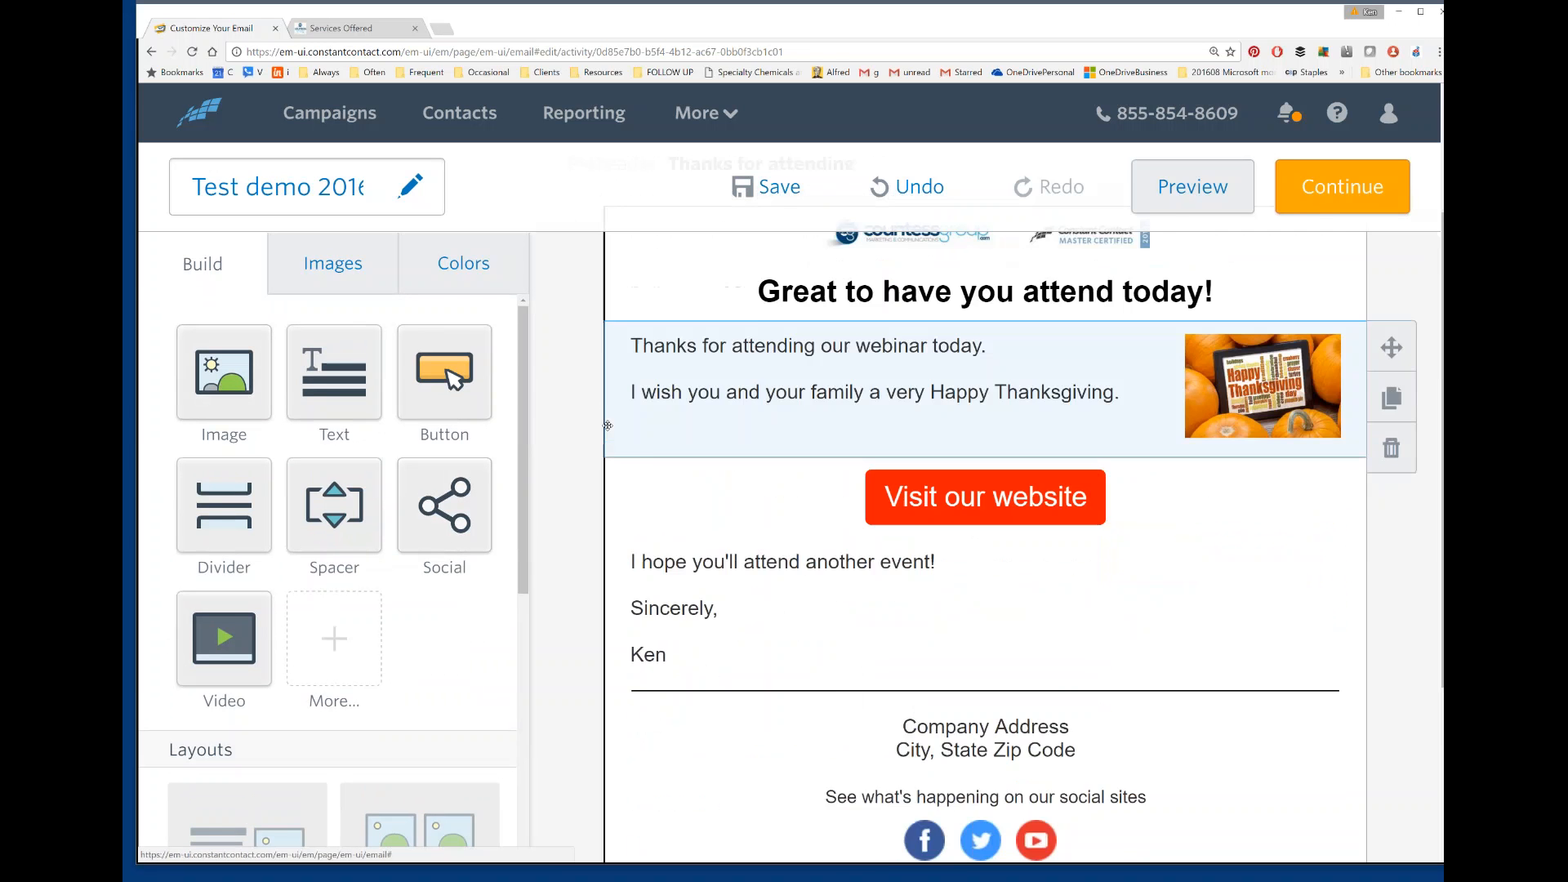
left_click_drag(219, 375, 1152, 503)
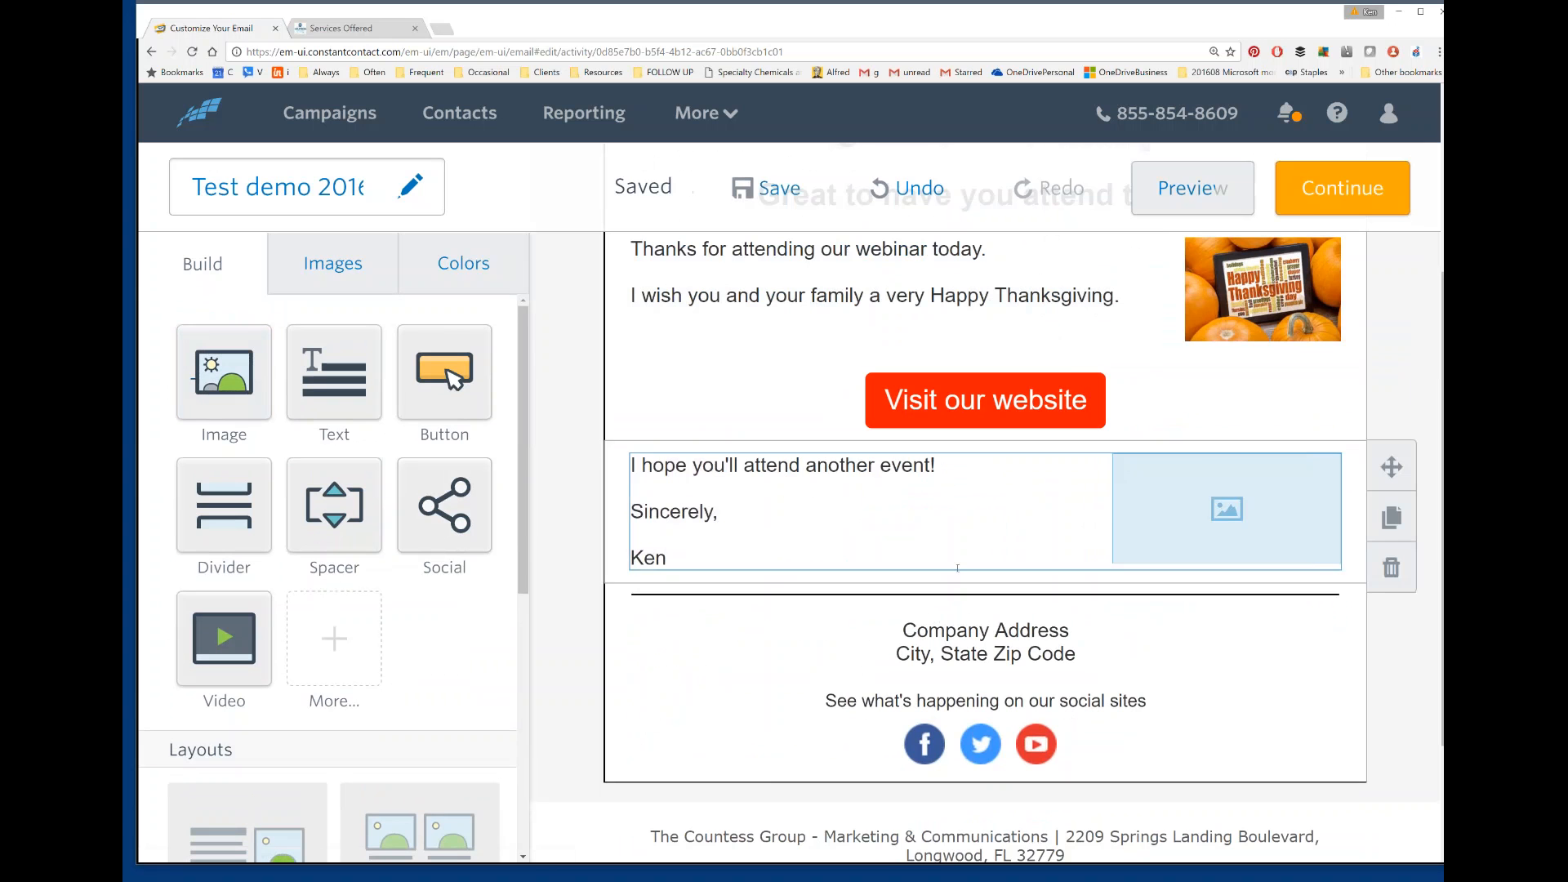
left_click(1278, 506)
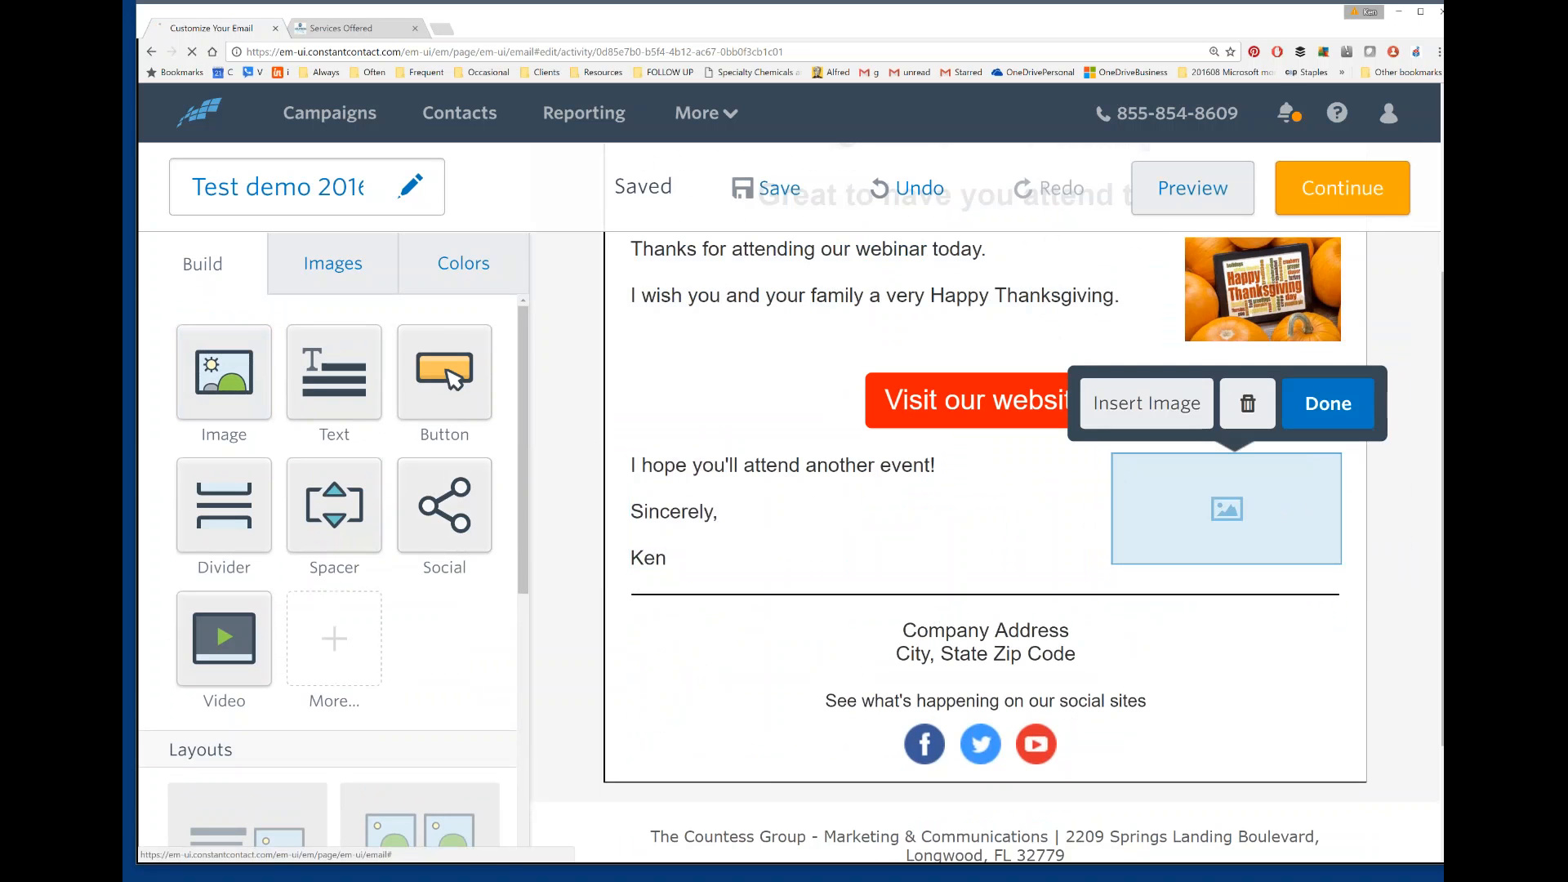
left_click(1147, 404)
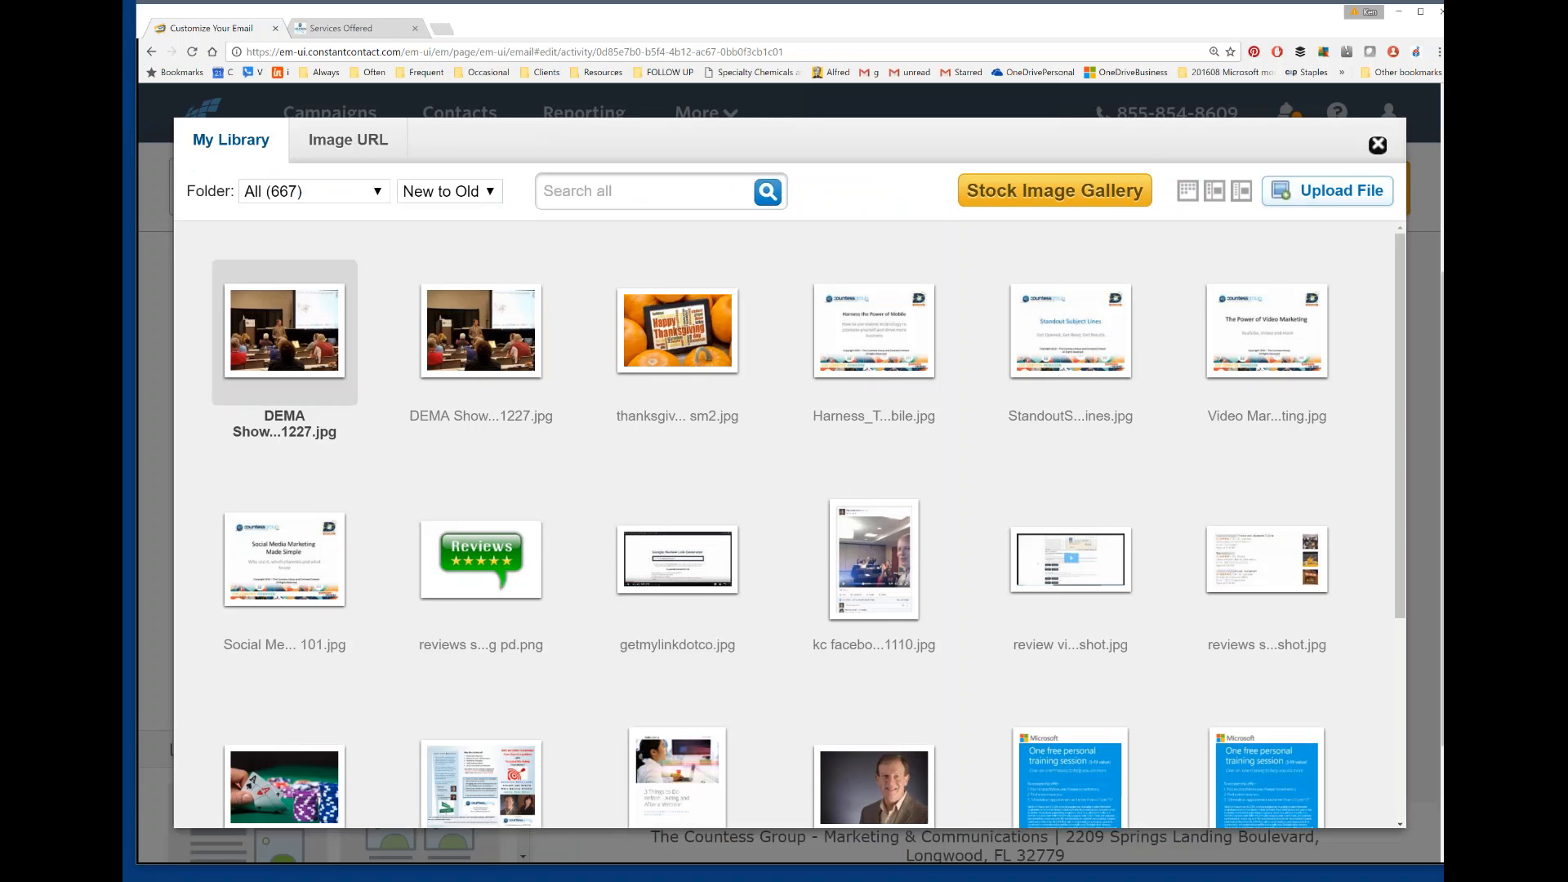
left_click(882, 797)
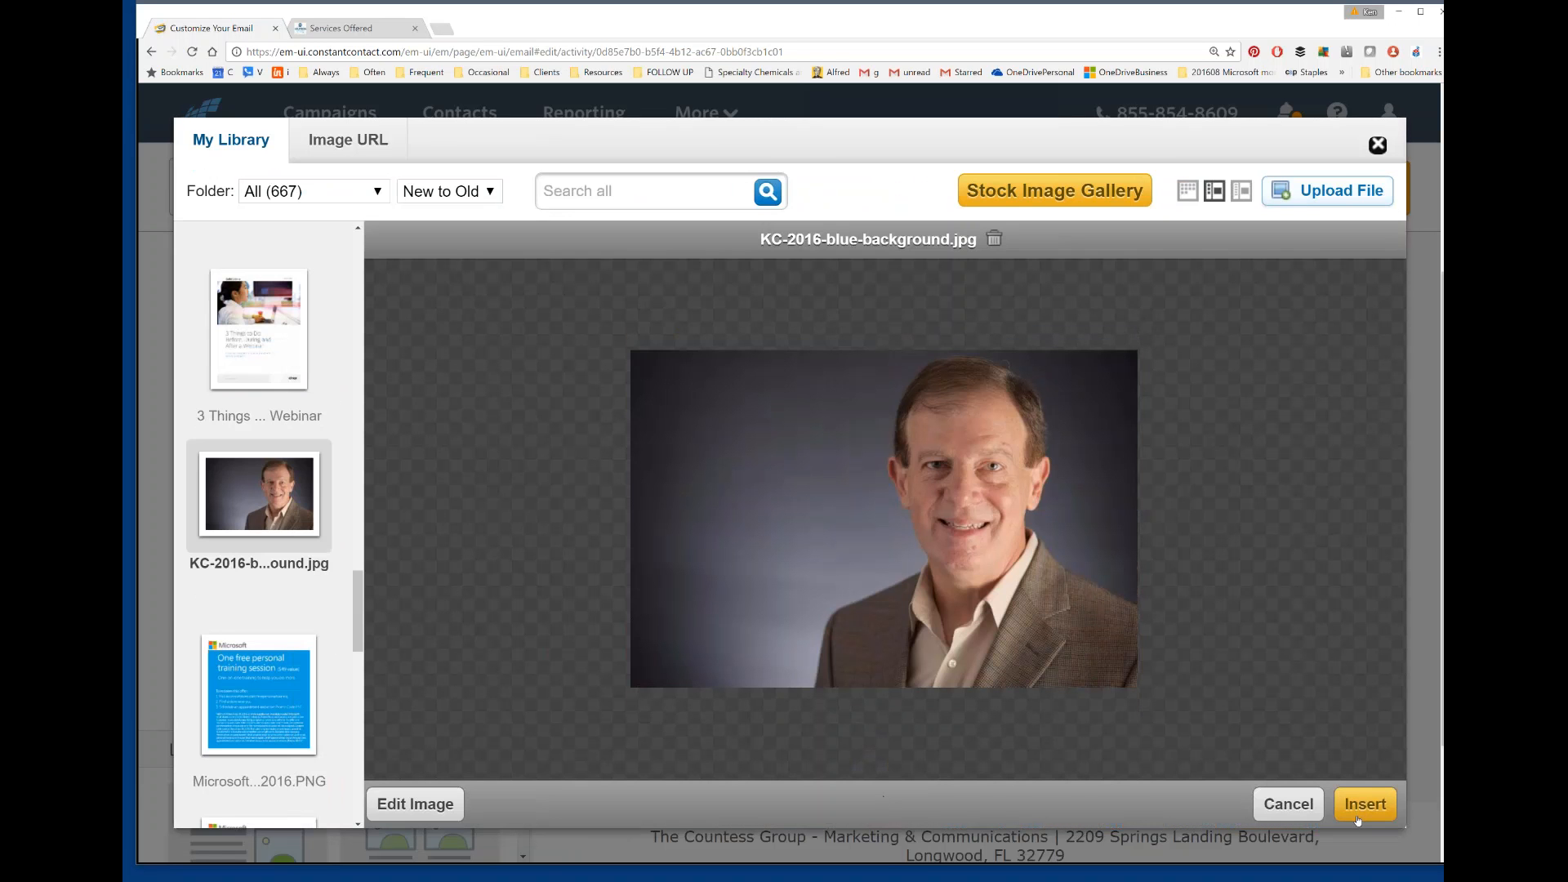
left_click(1357, 804)
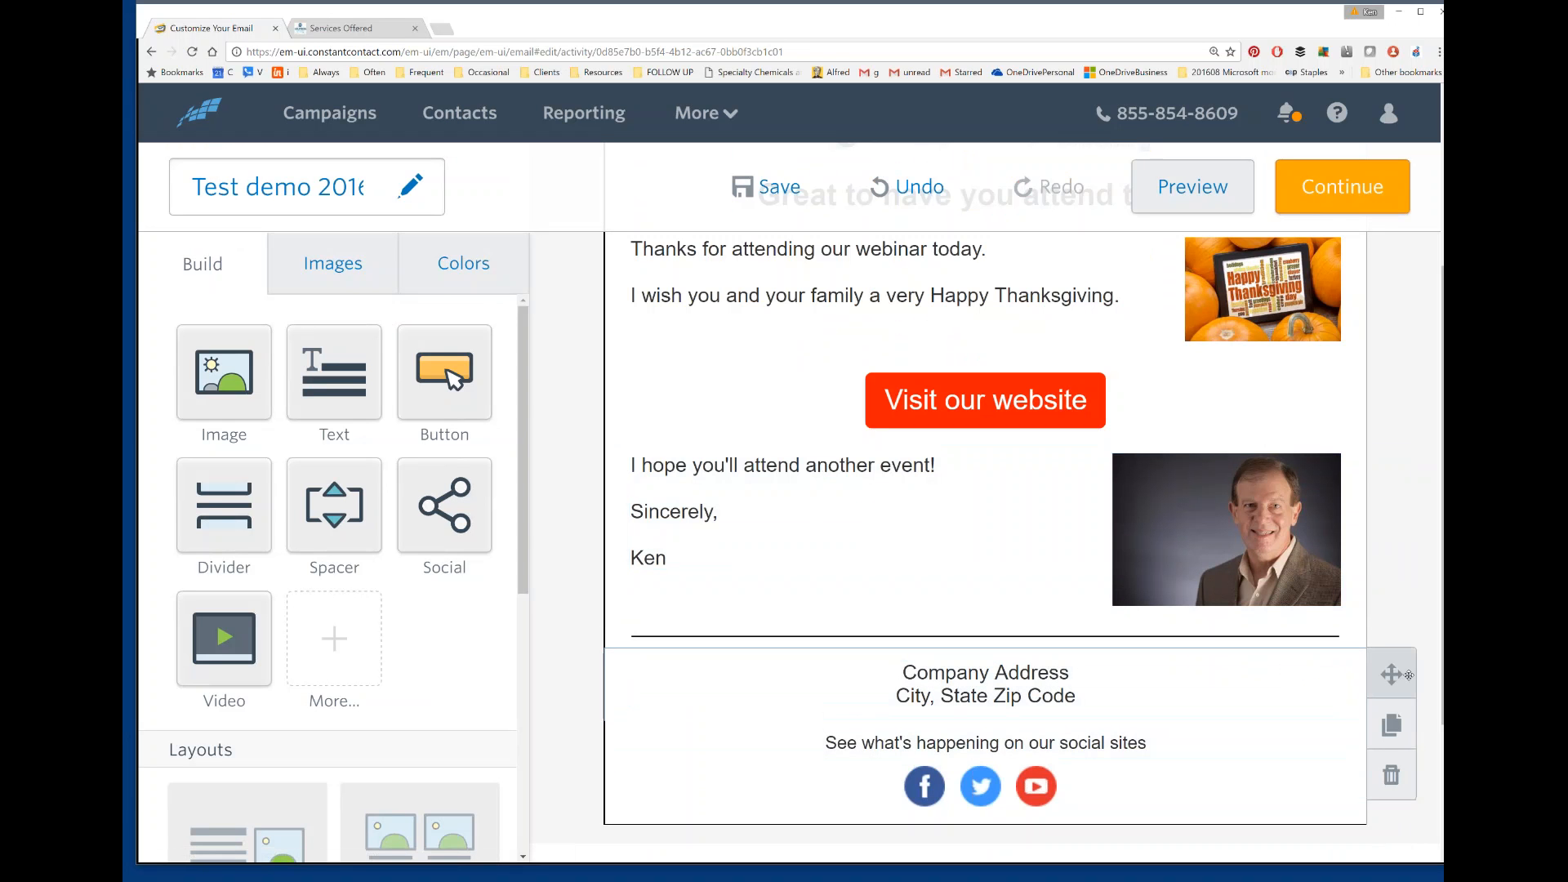
Delete the company address block above the social links and save the email
left_click(1394, 775)
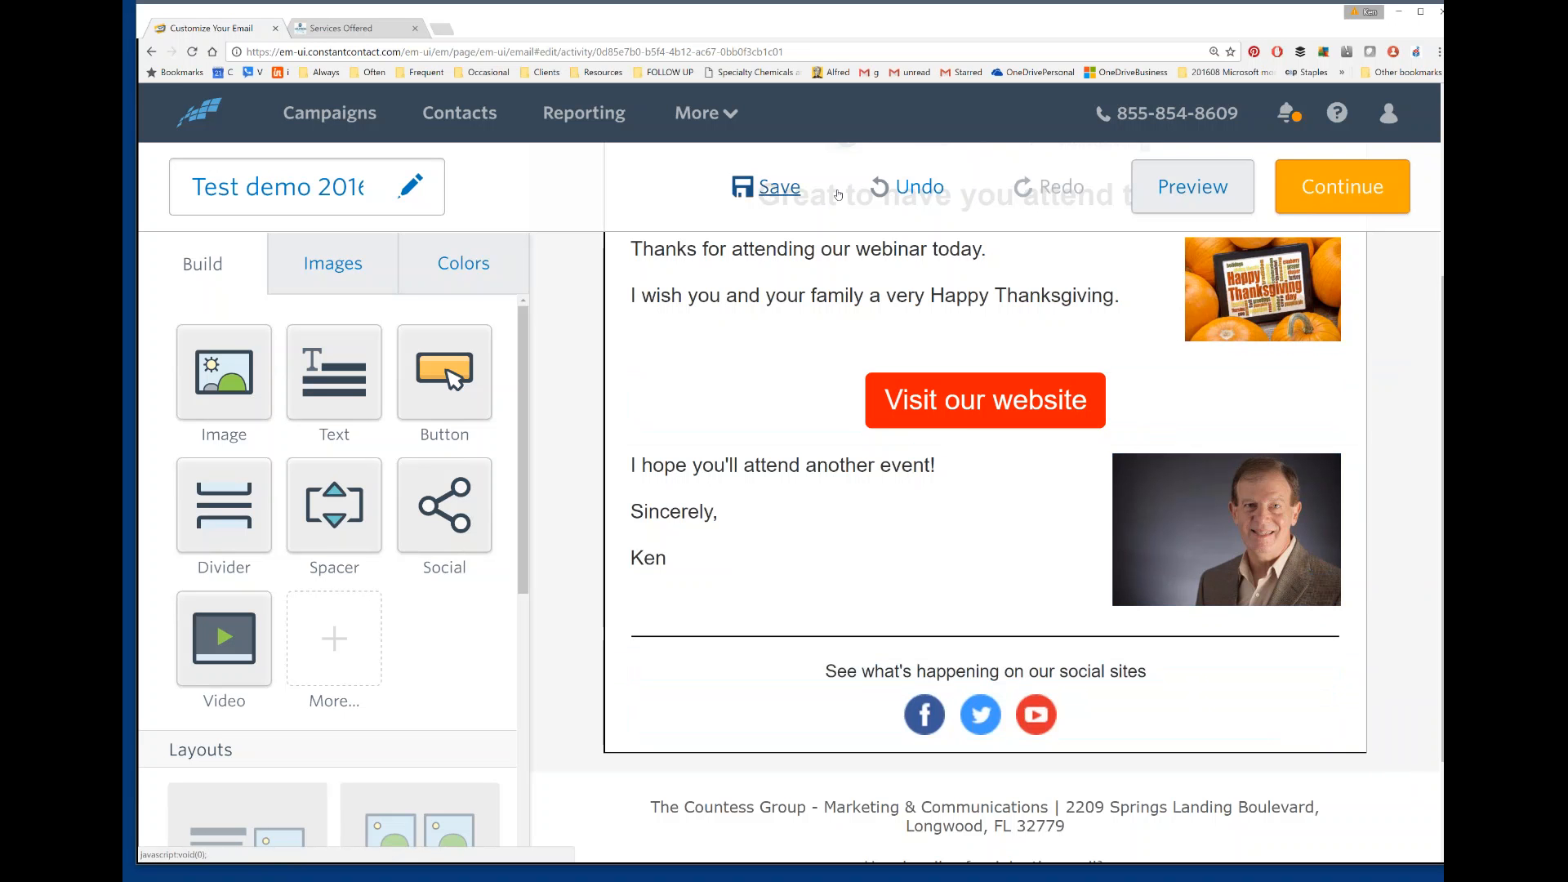
left_click(766, 190)
key("ctrl+minus")
key("ctrl+minus")
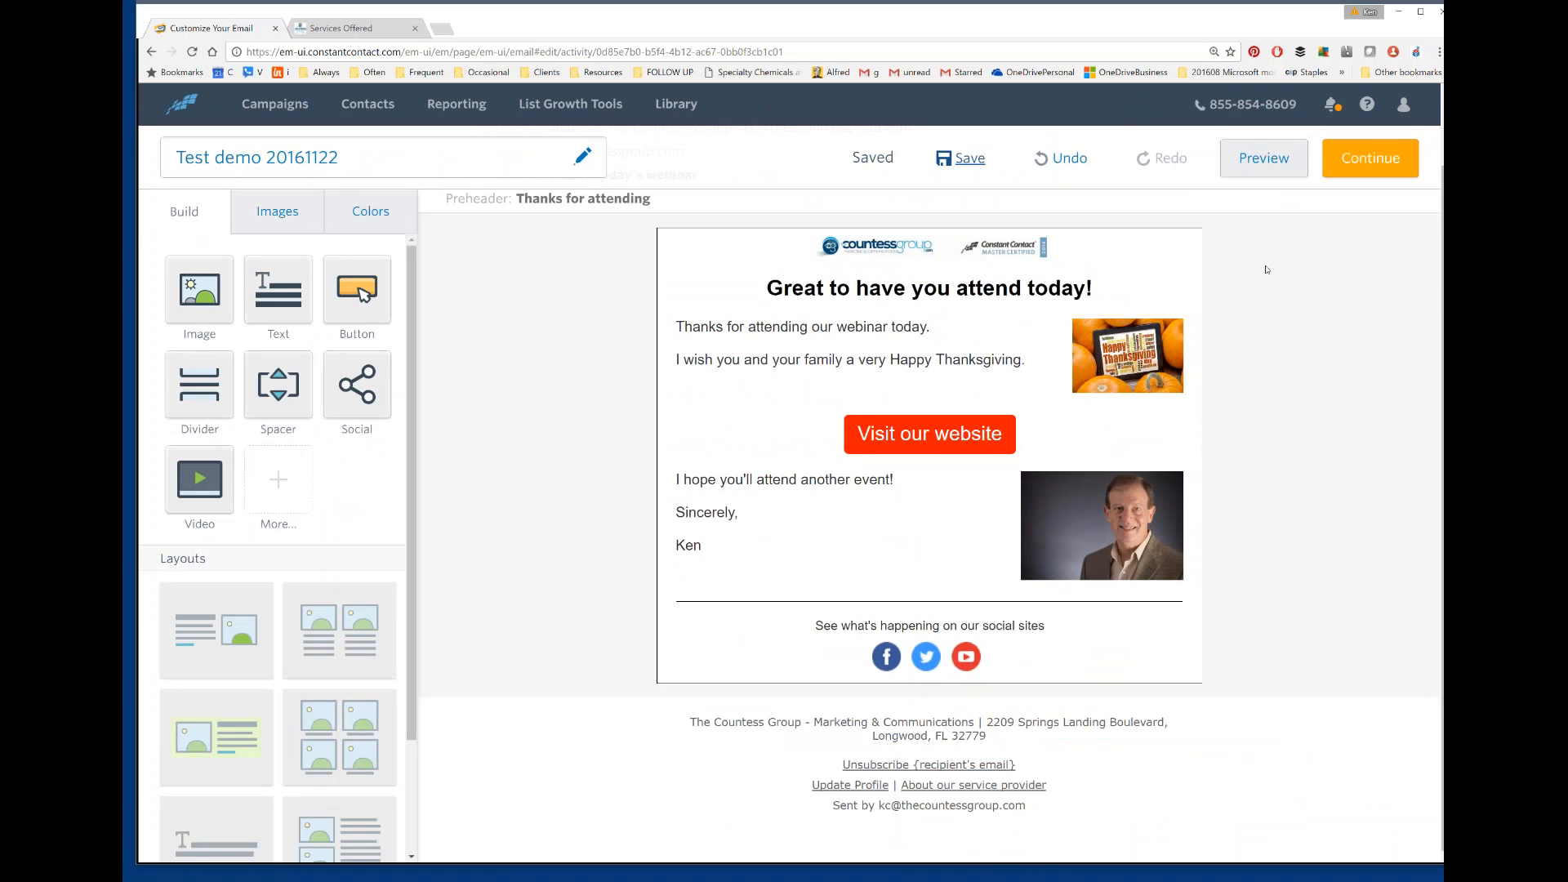
Preview the email in desktop view and in mobile view
left_click(1263, 158)
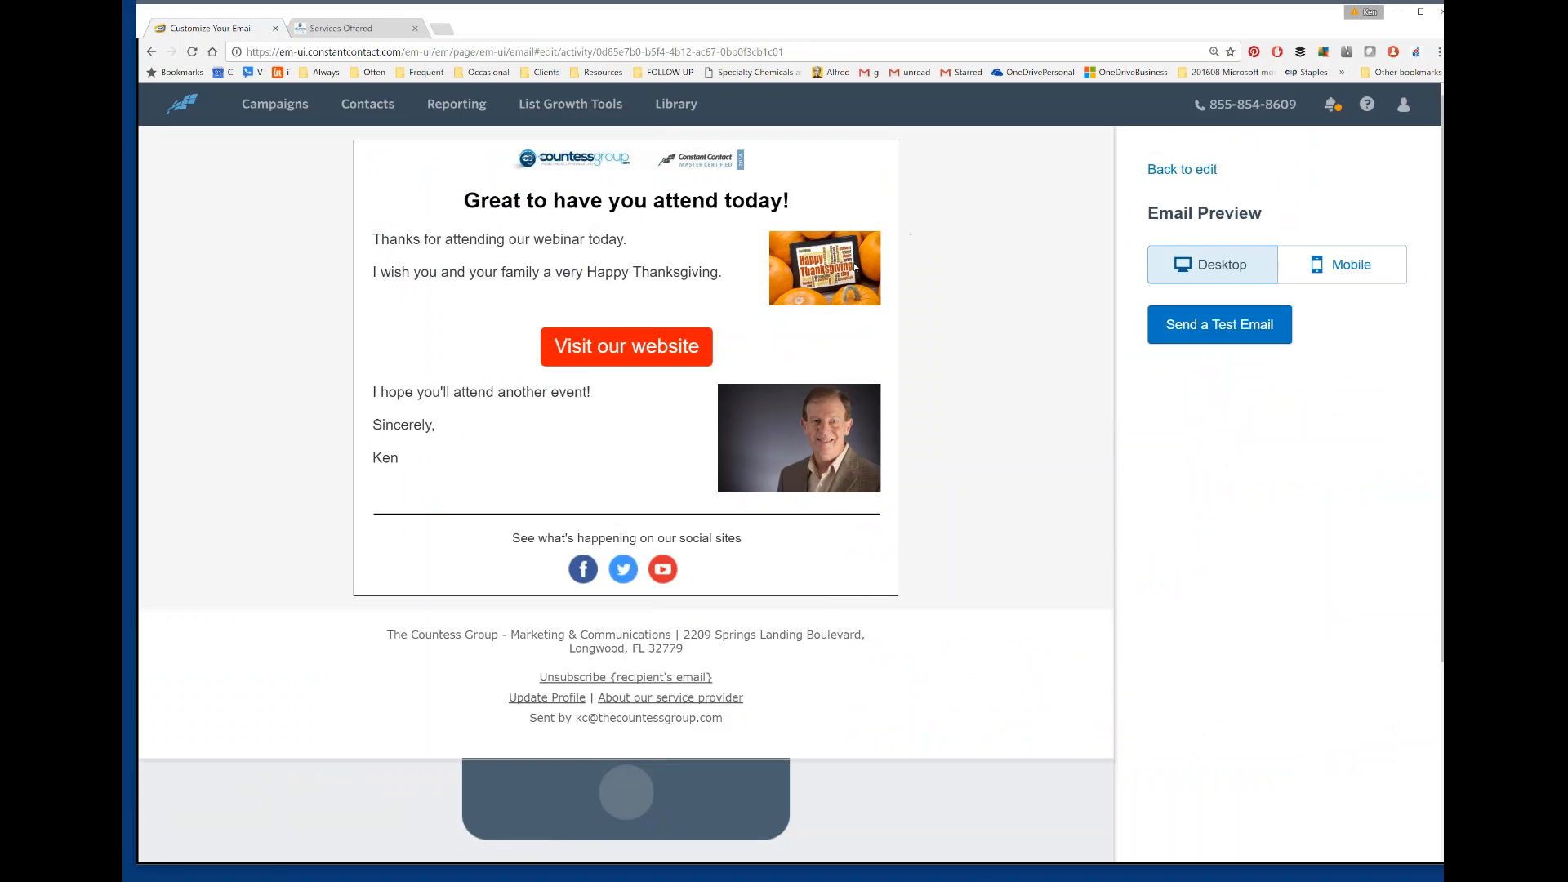
left_click(1356, 265)
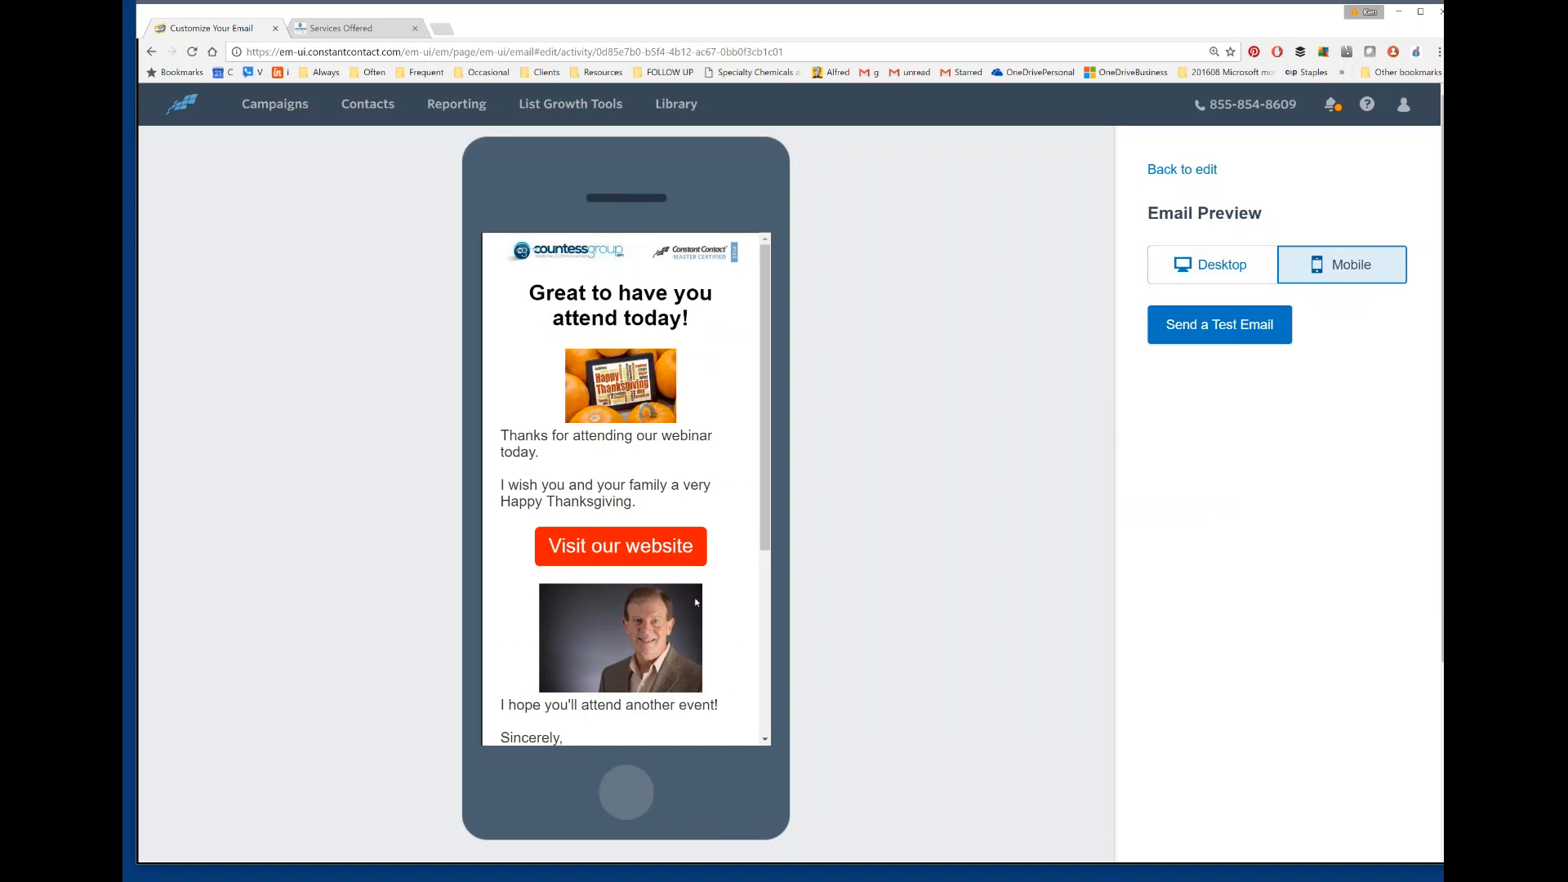
left_click_drag(487, 546, 707, 646)
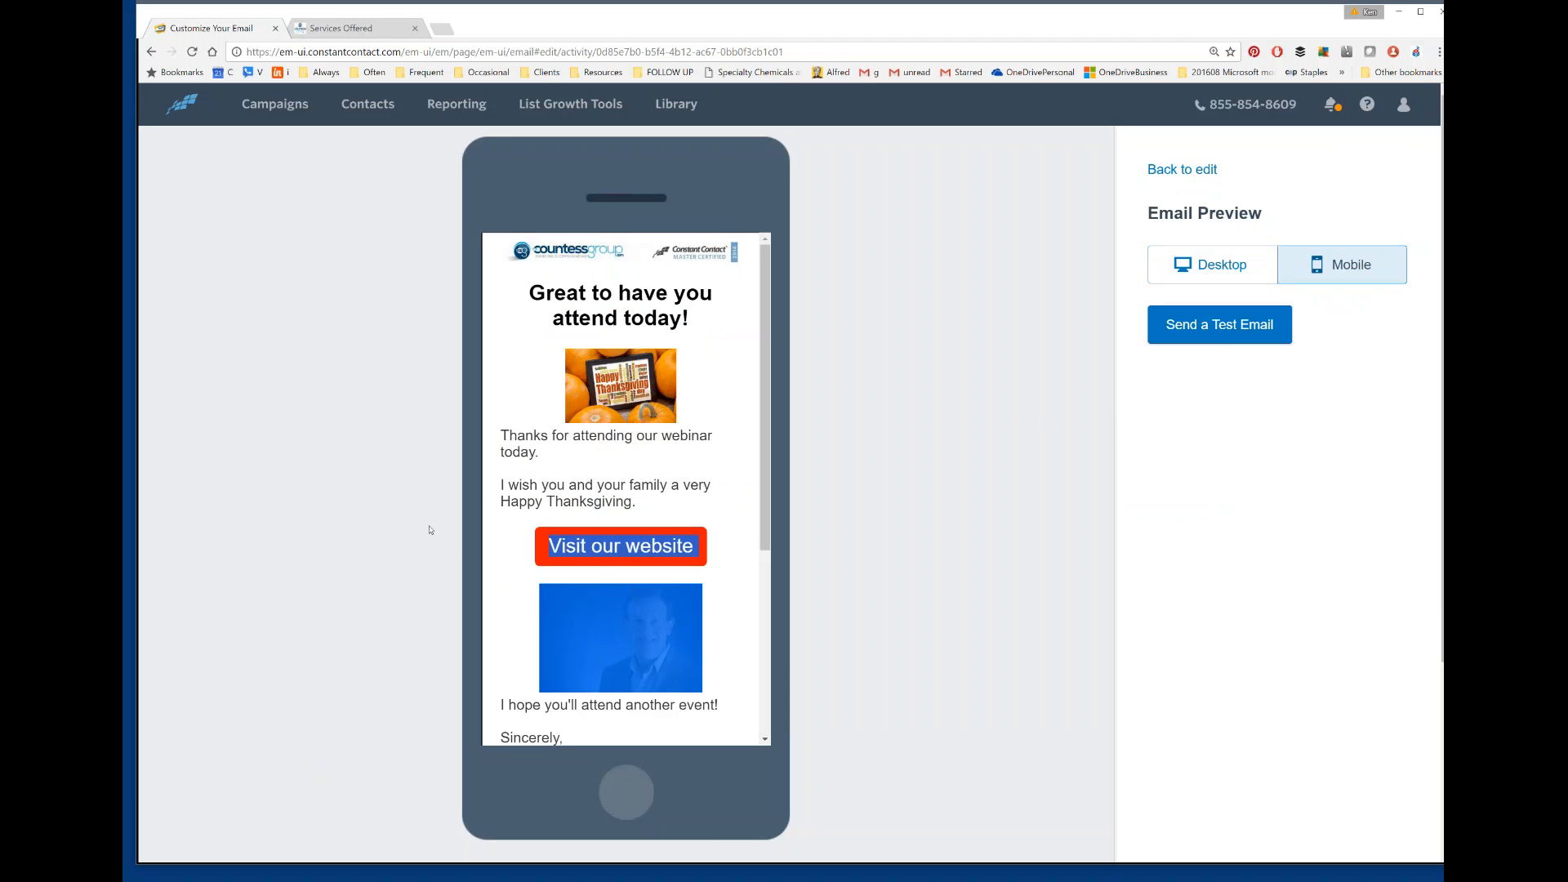
left_click(682, 482)
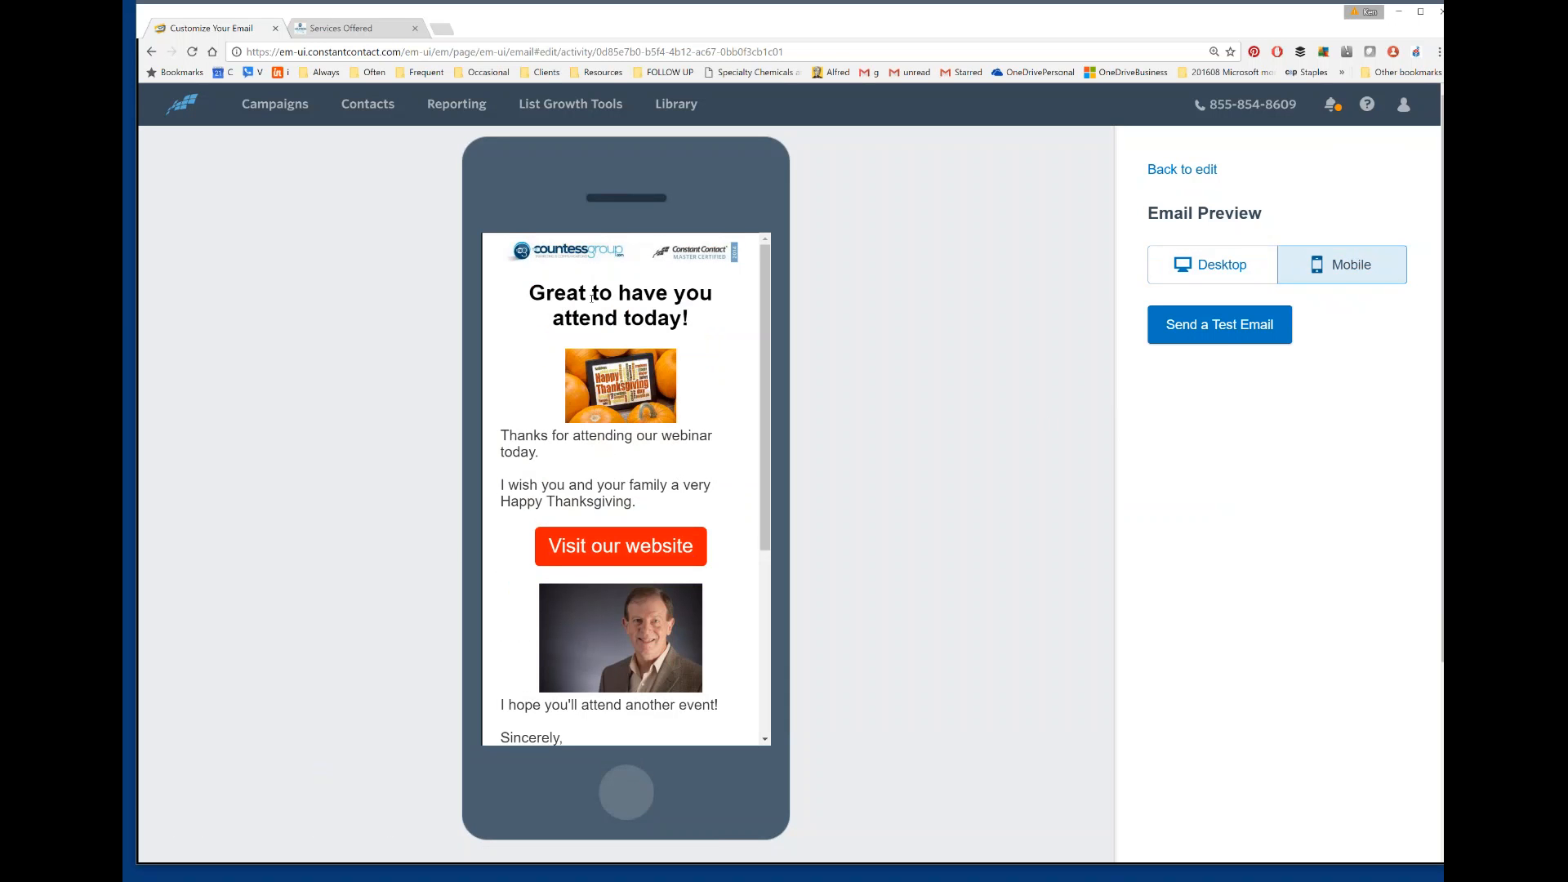
Test the "Visit our website" button in the mobile preview, then return to the email editor and save
left_click(641, 556)
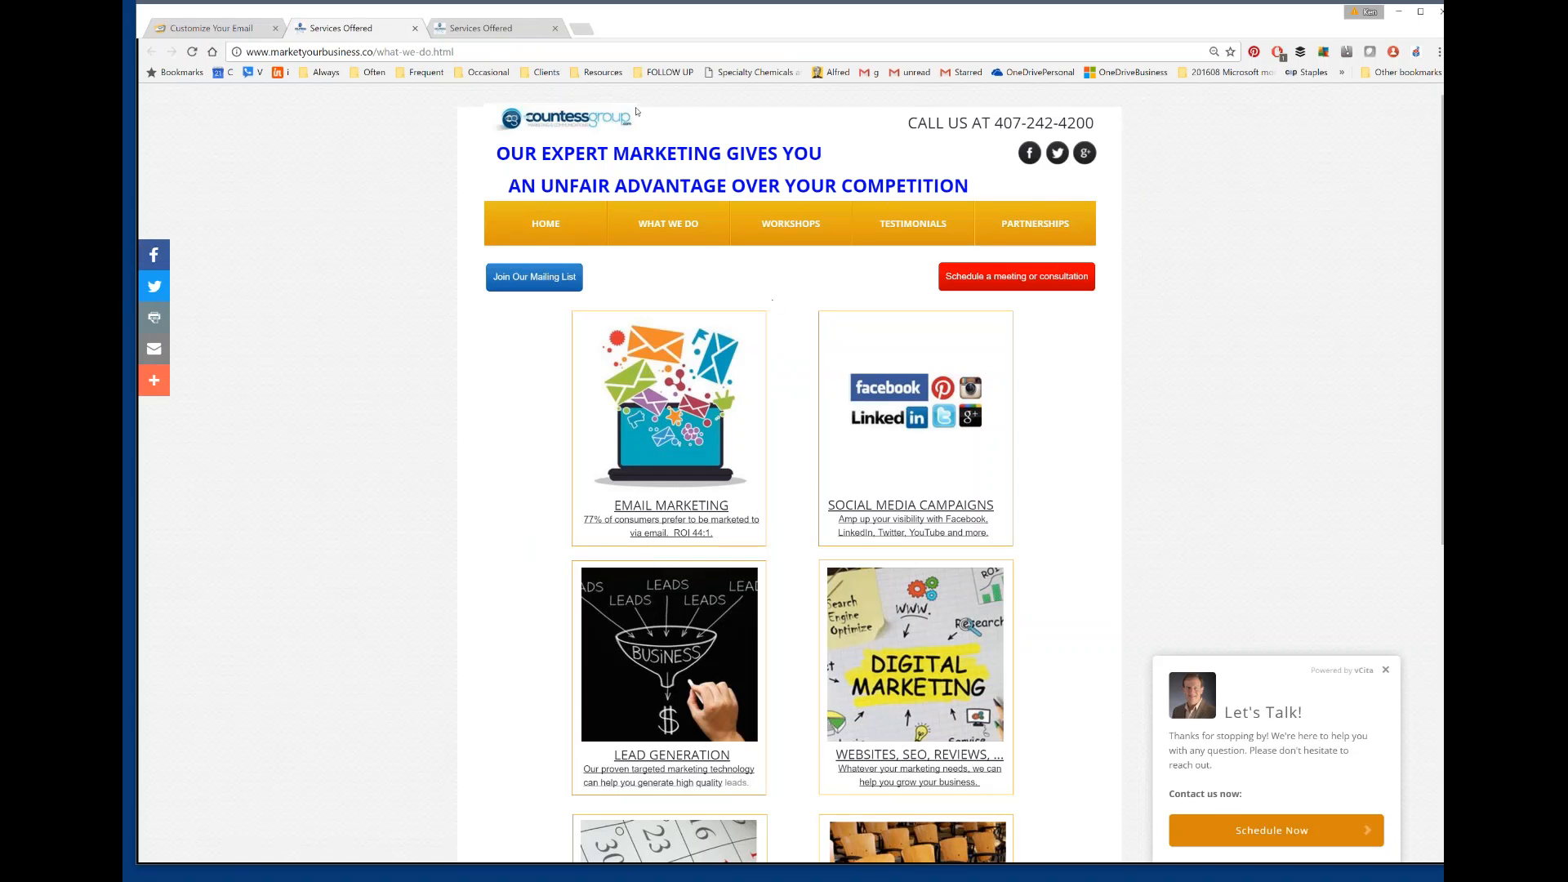
left_click(217, 27)
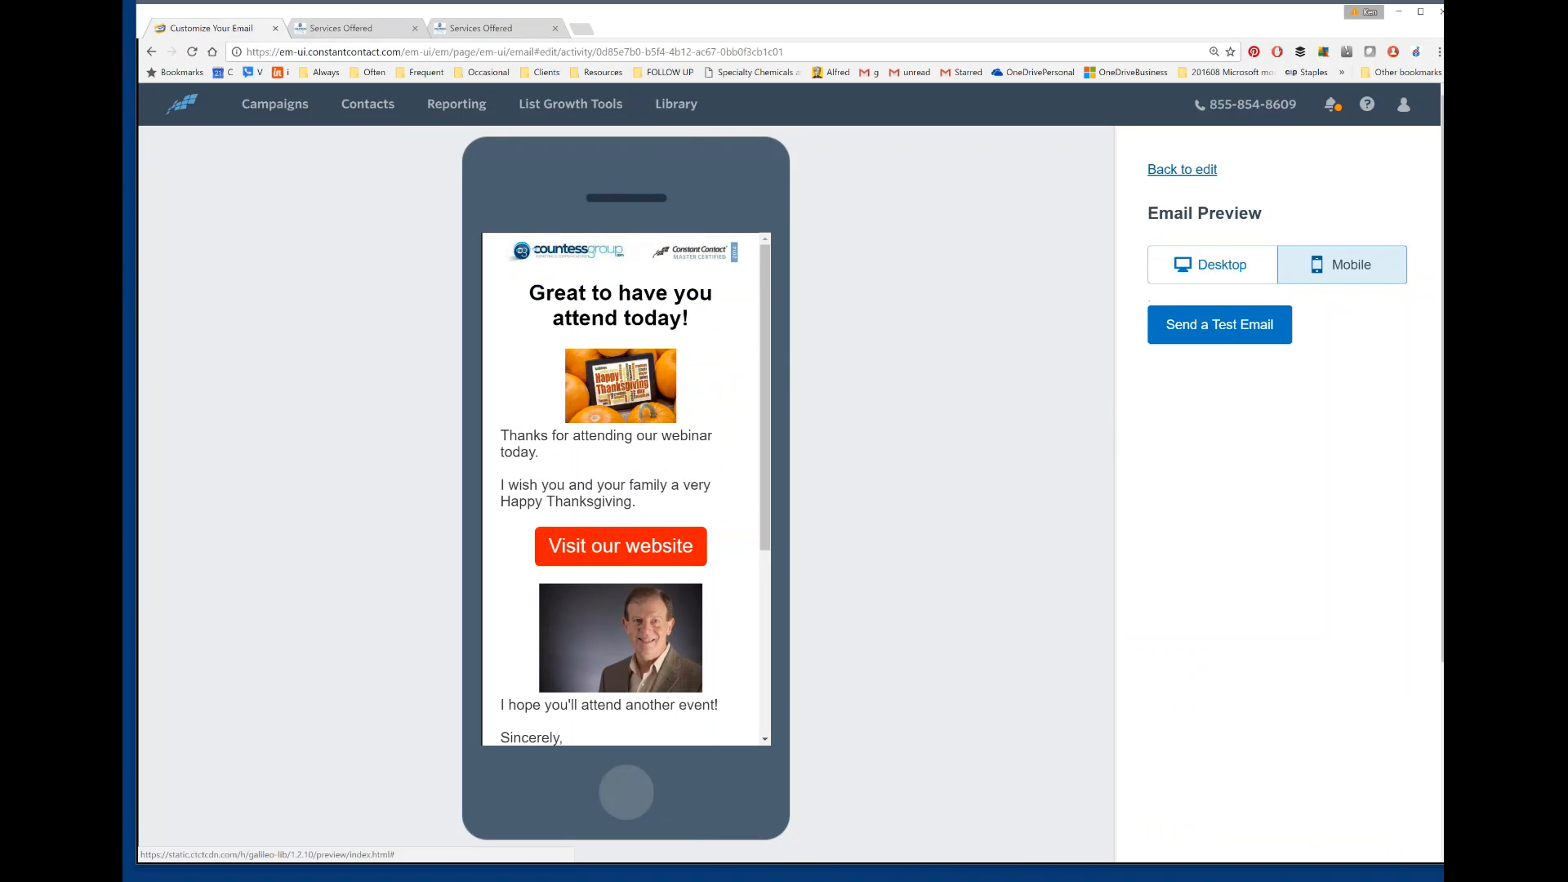
left_click(1182, 170)
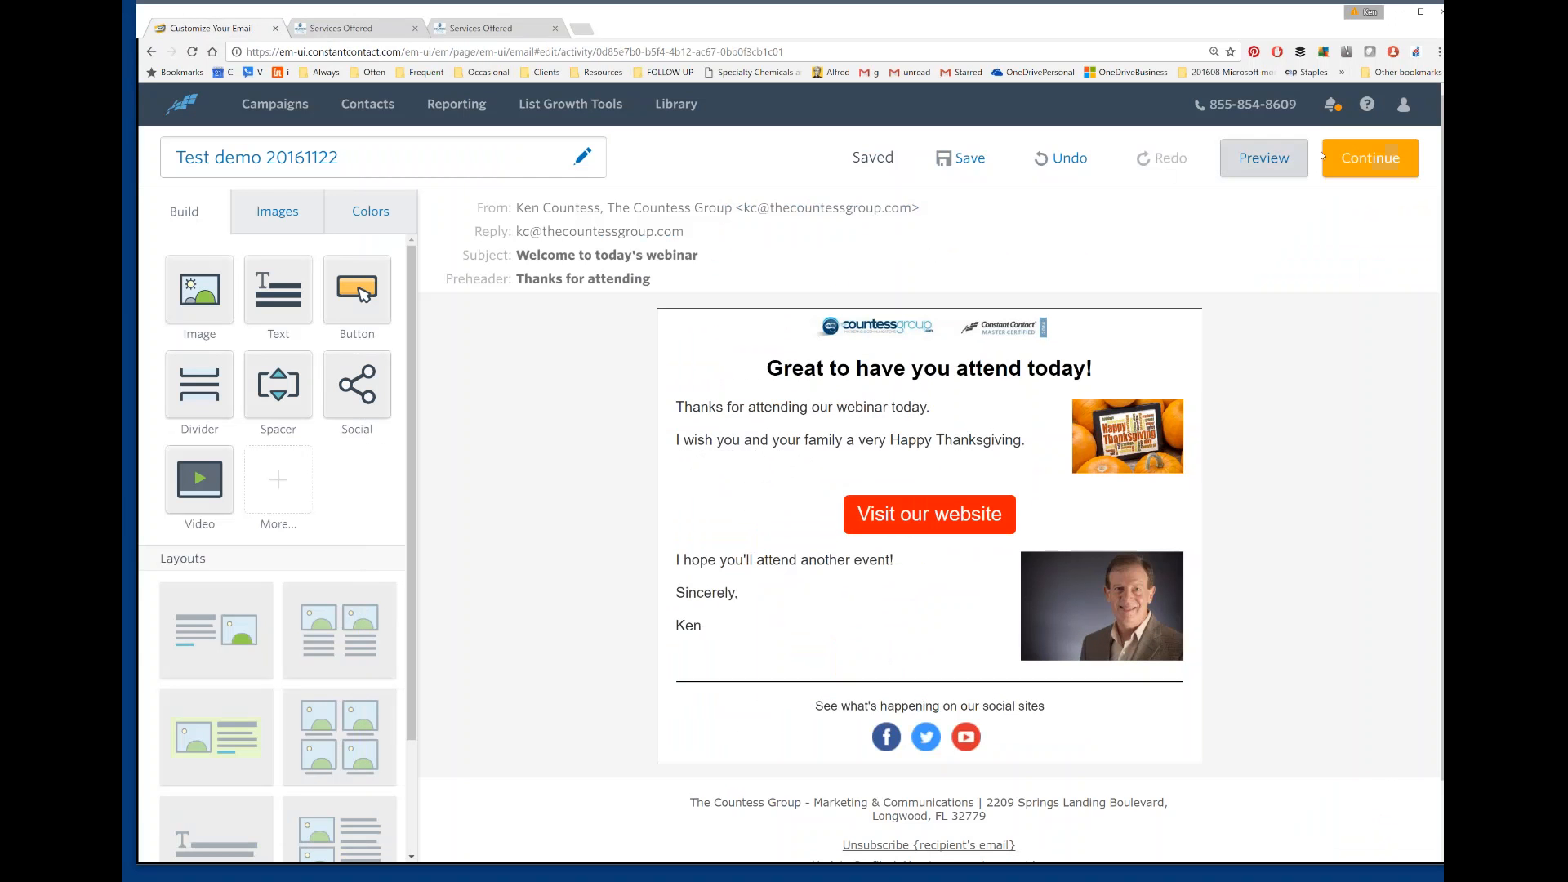
left_click(970, 160)
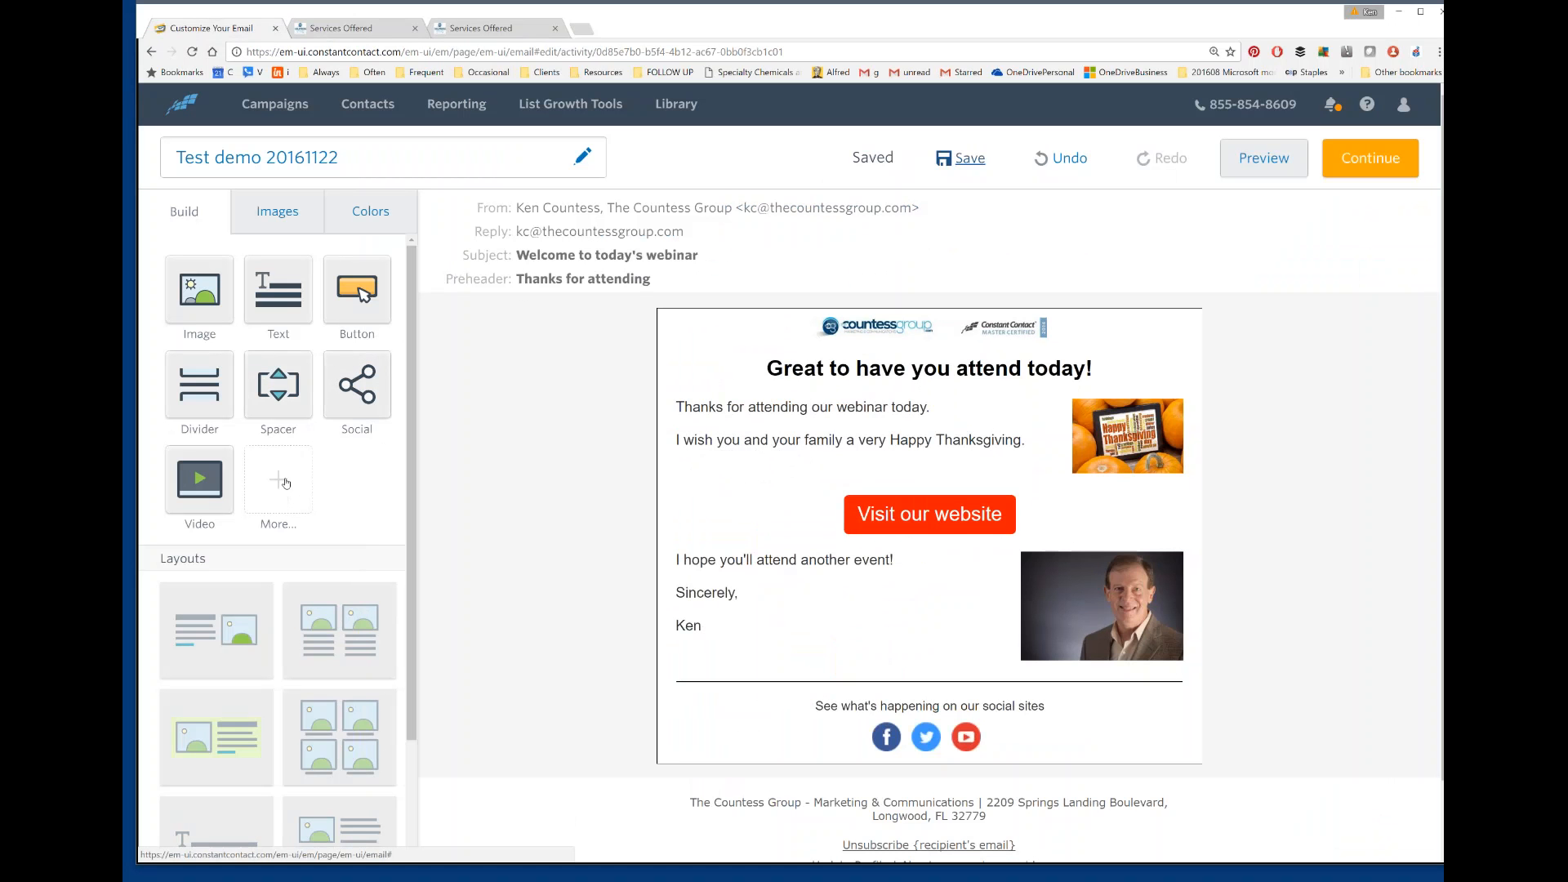
mouse_move(196, 483)
left_mouse_down()
mouse_move(833, 465)
mouse_move(883, 487)
left_mouse_up()
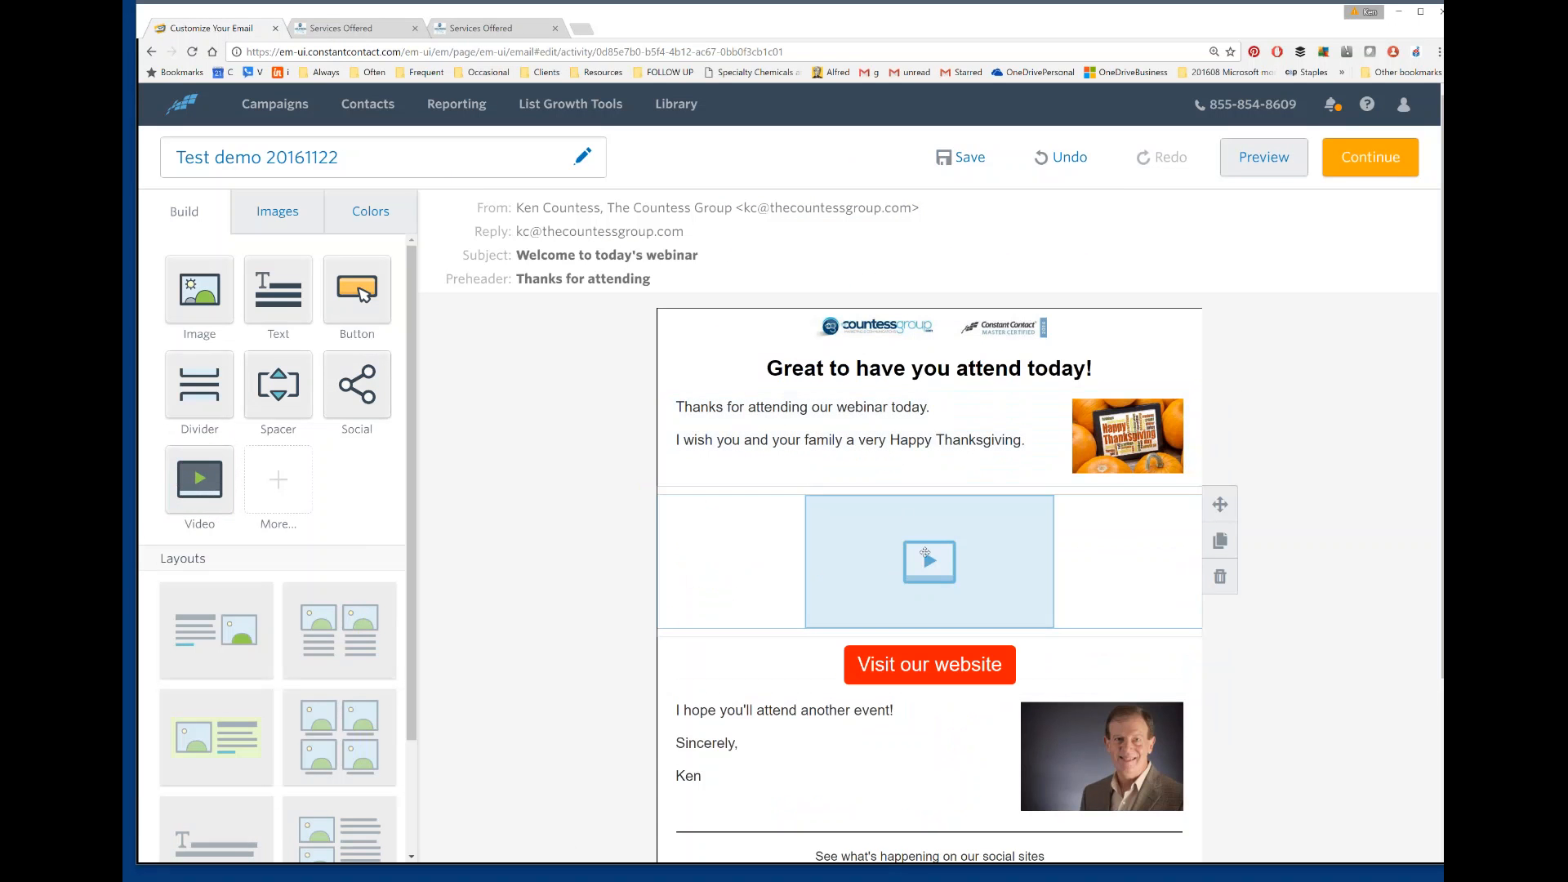
left_click(926, 553)
left_click(873, 460)
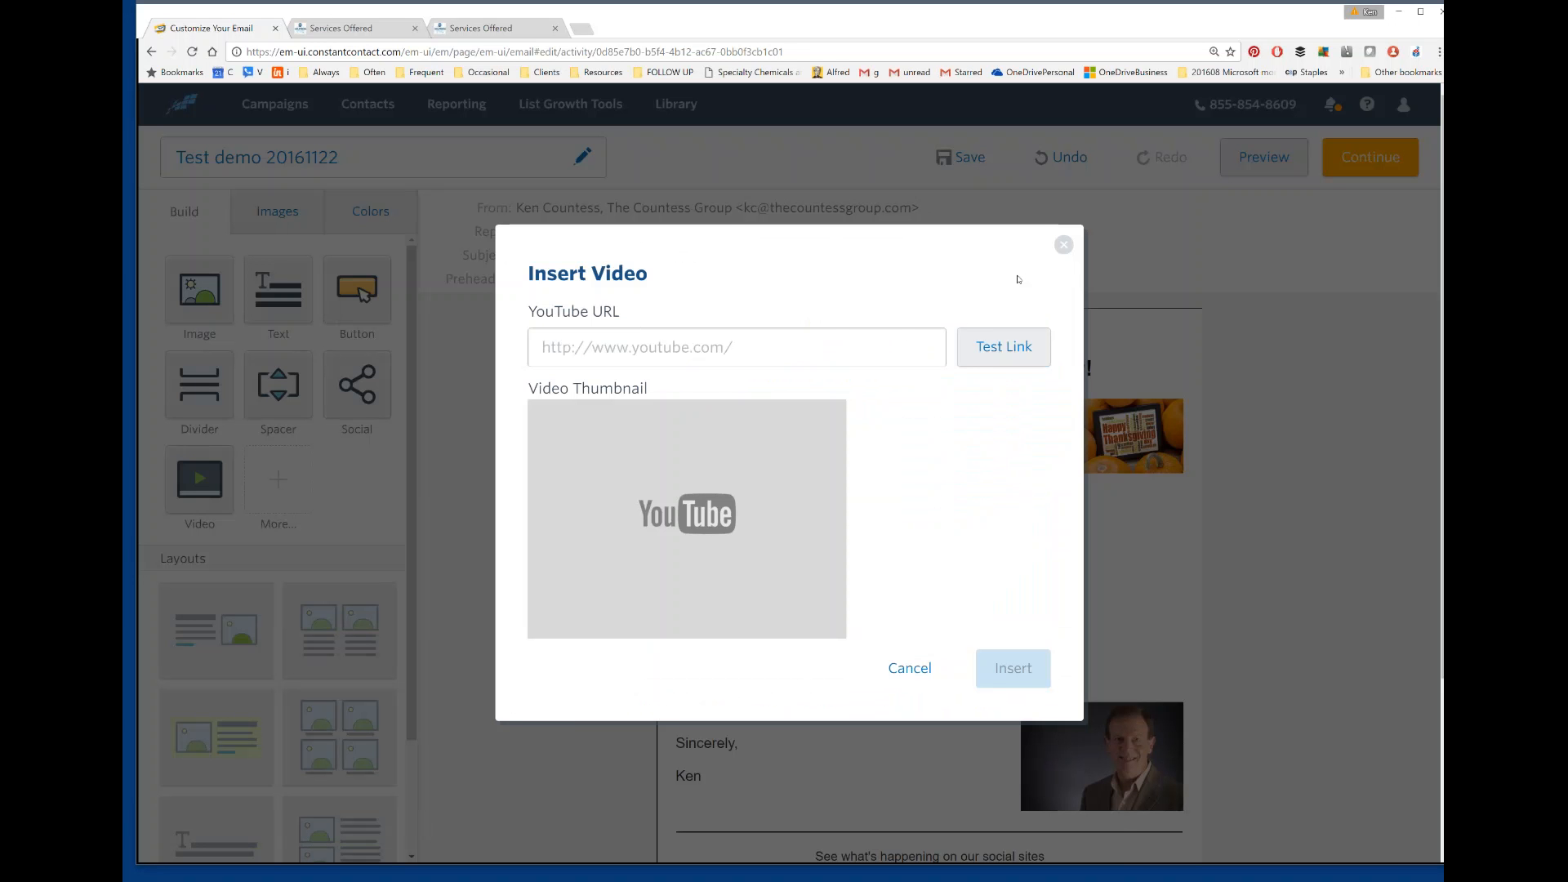
left_click(1064, 245)
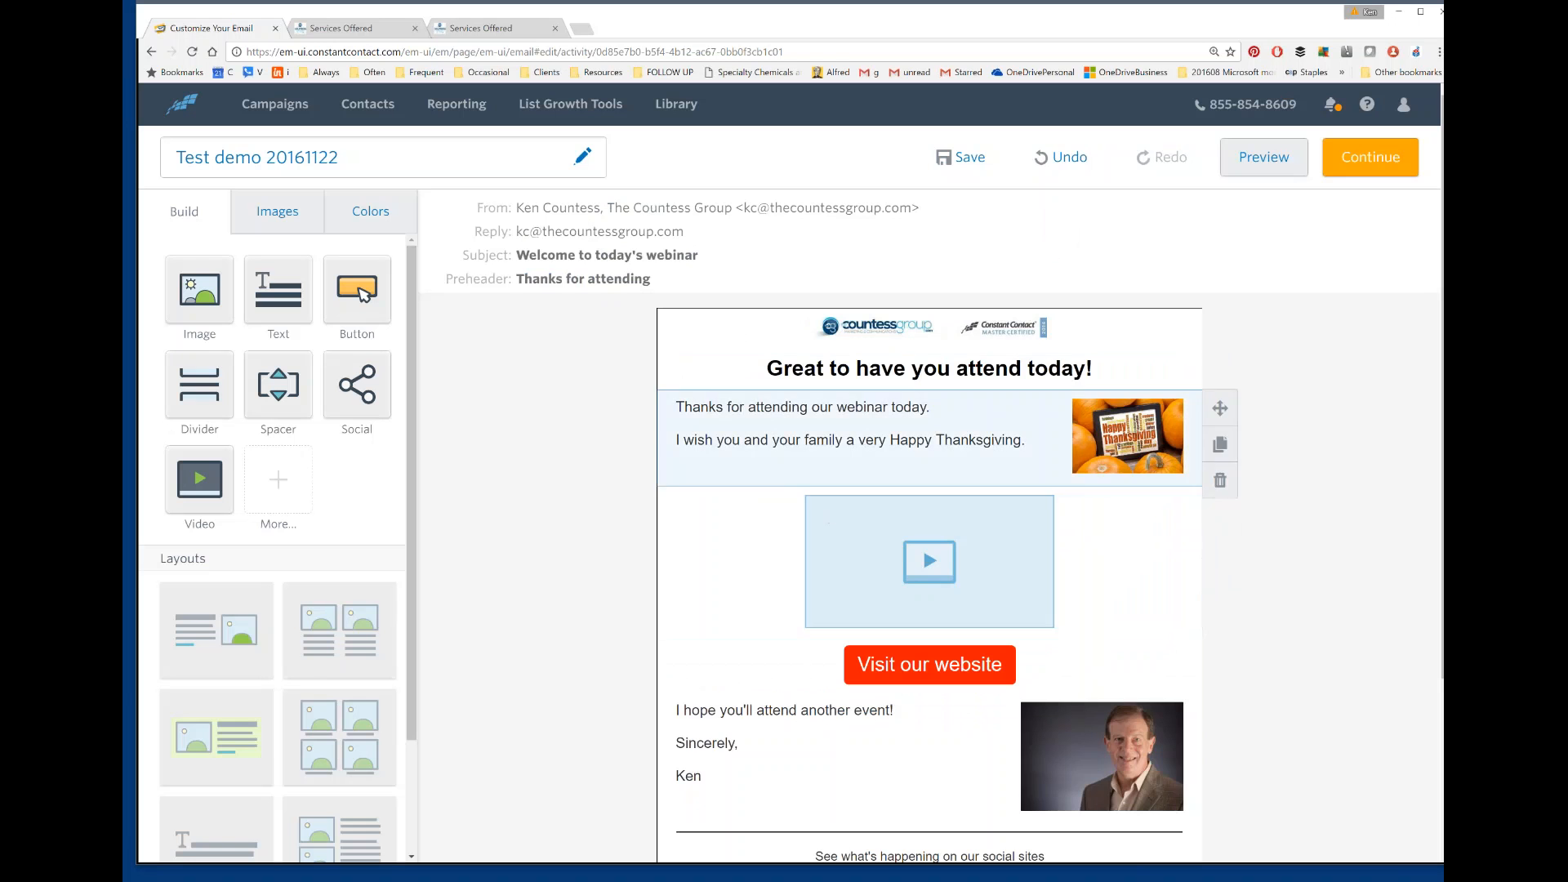
left_click(1061, 157)
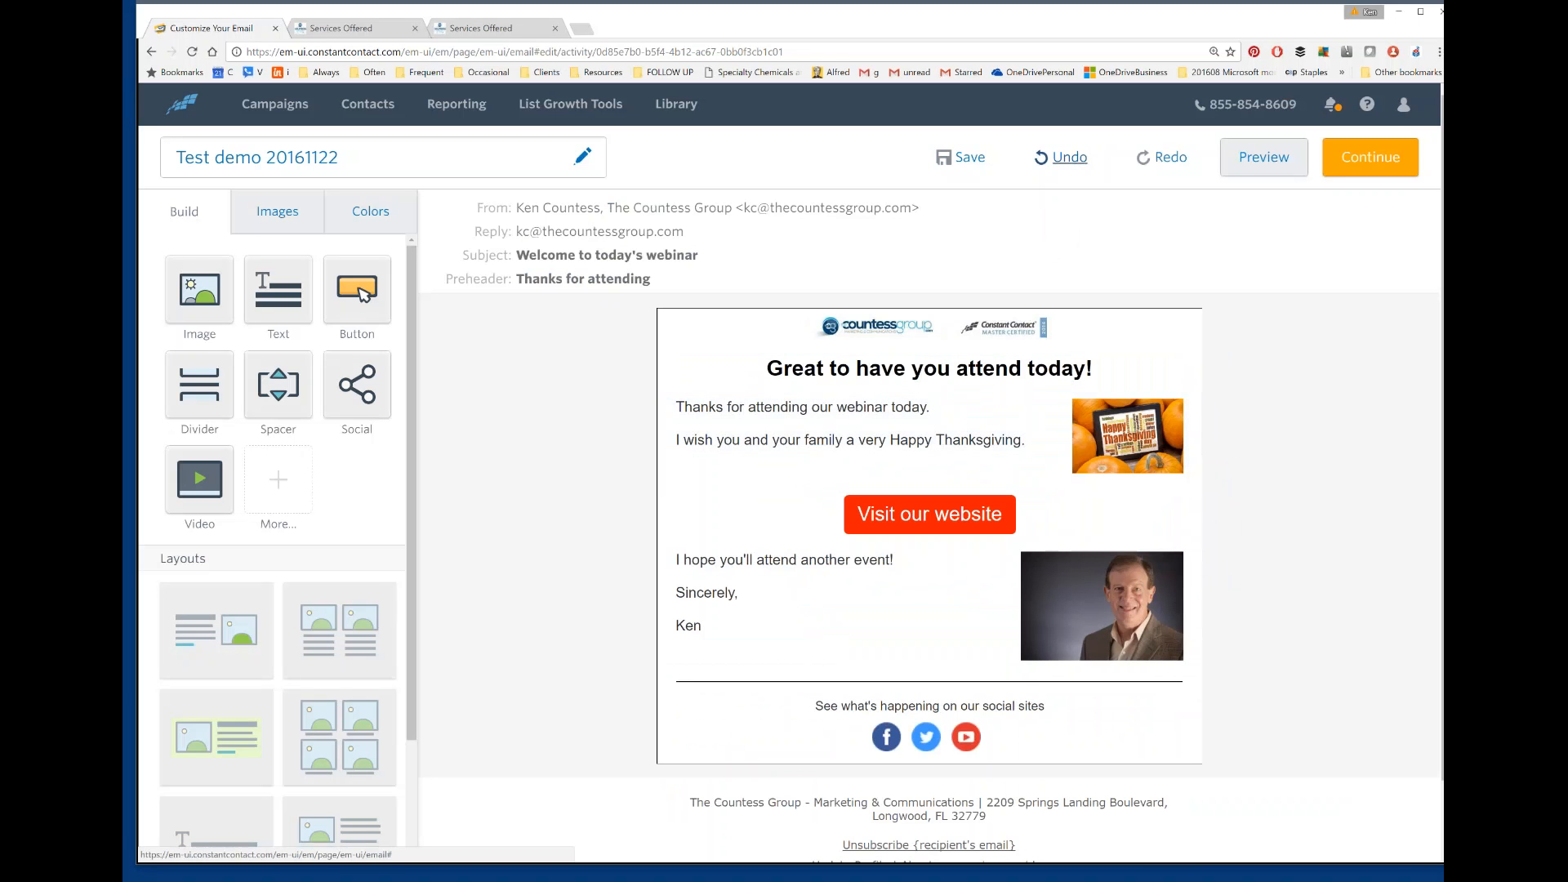
left_click(277, 474)
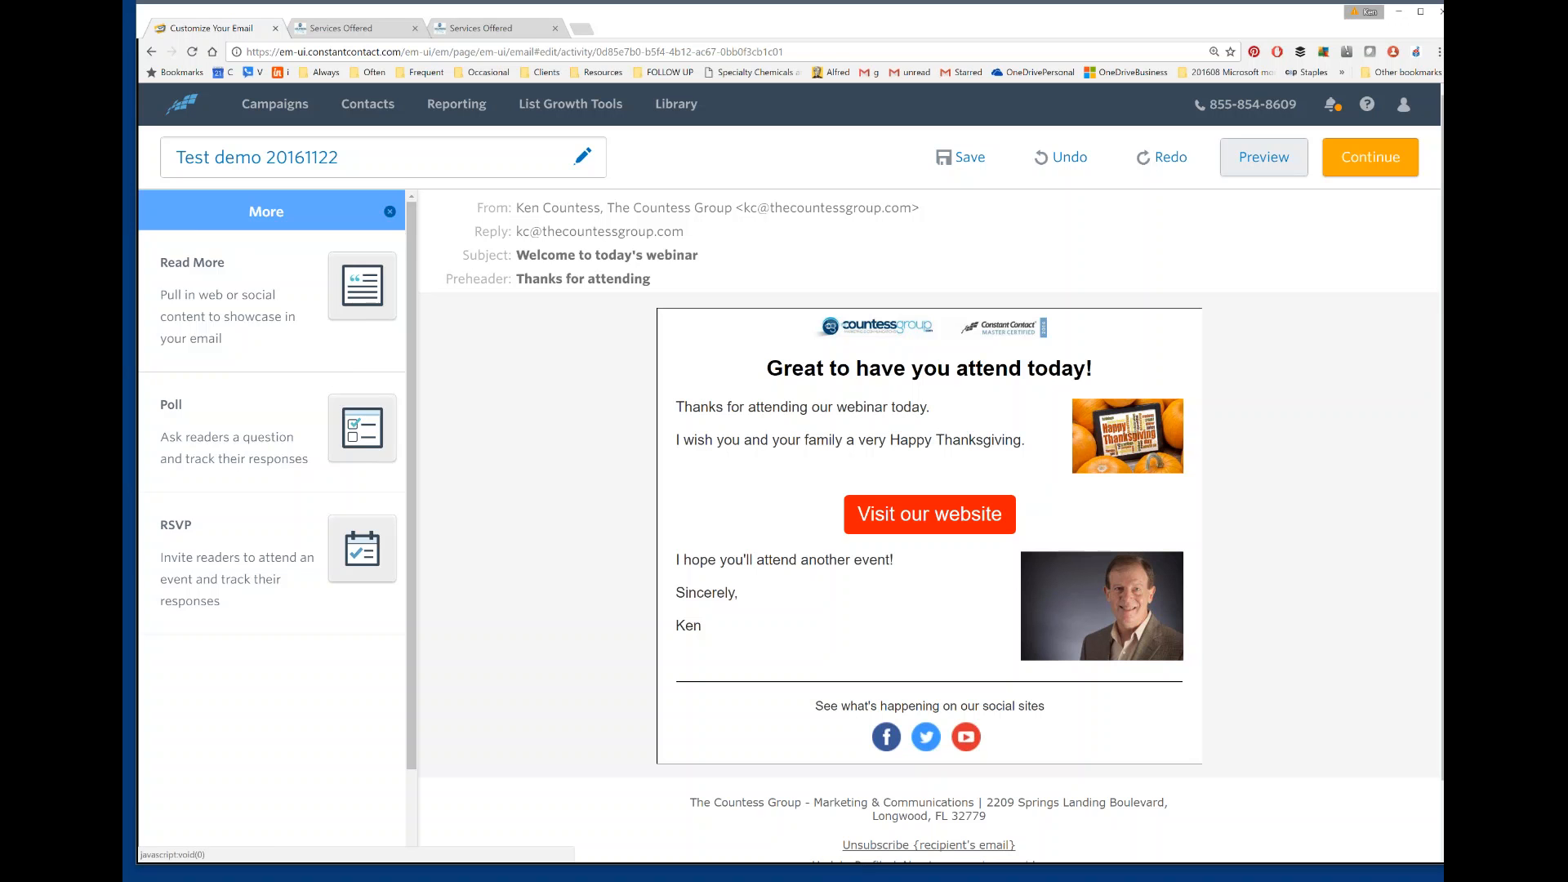
left_click(390, 212)
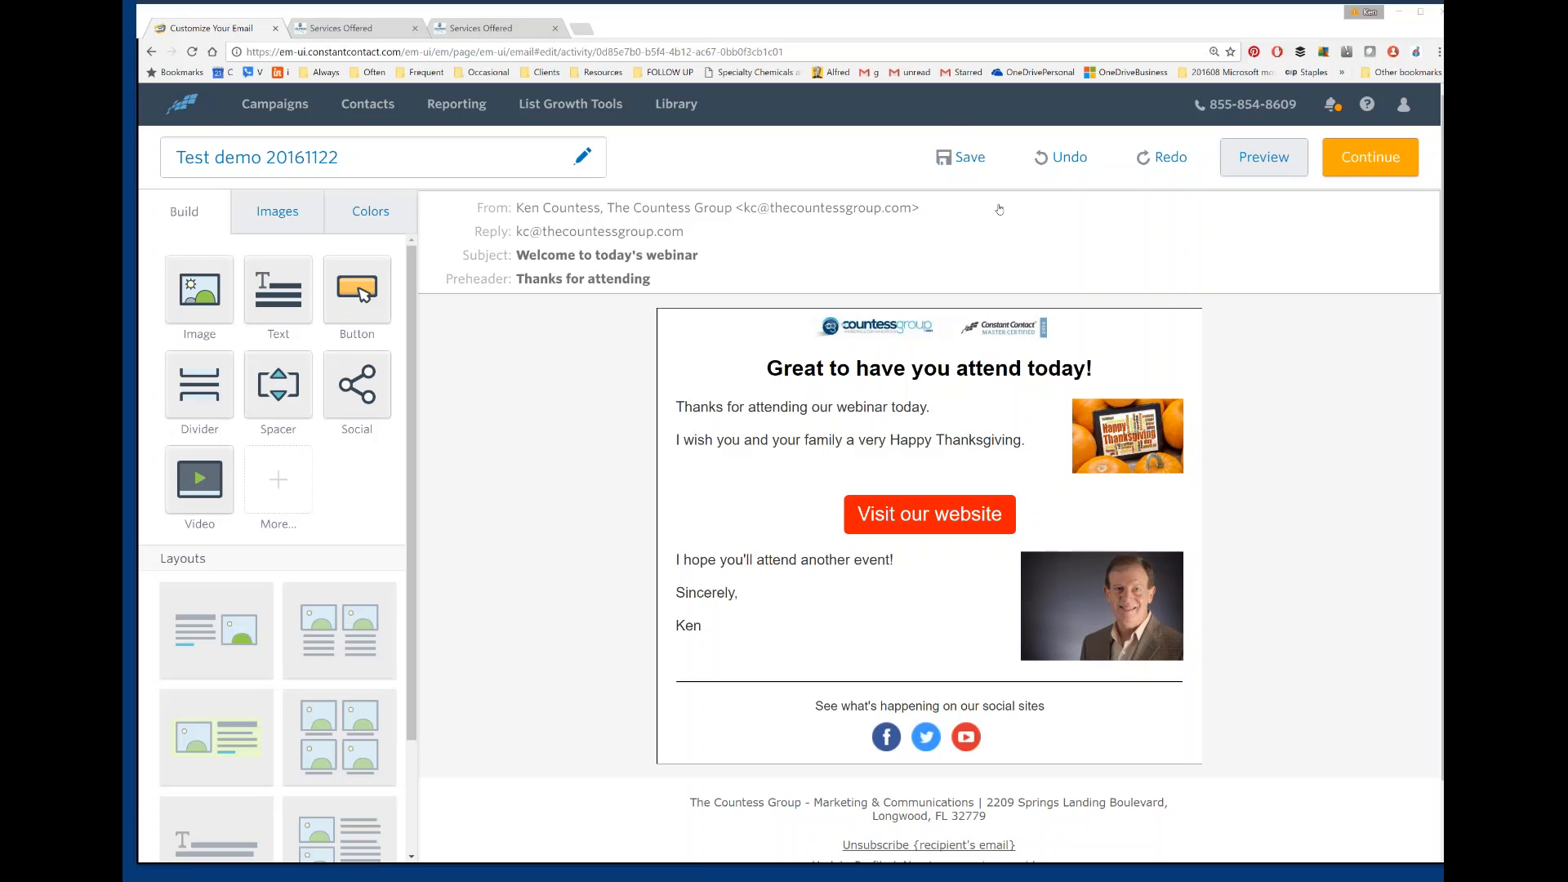
Save the email and leave the editor for the contact management page
left_click(368, 103)
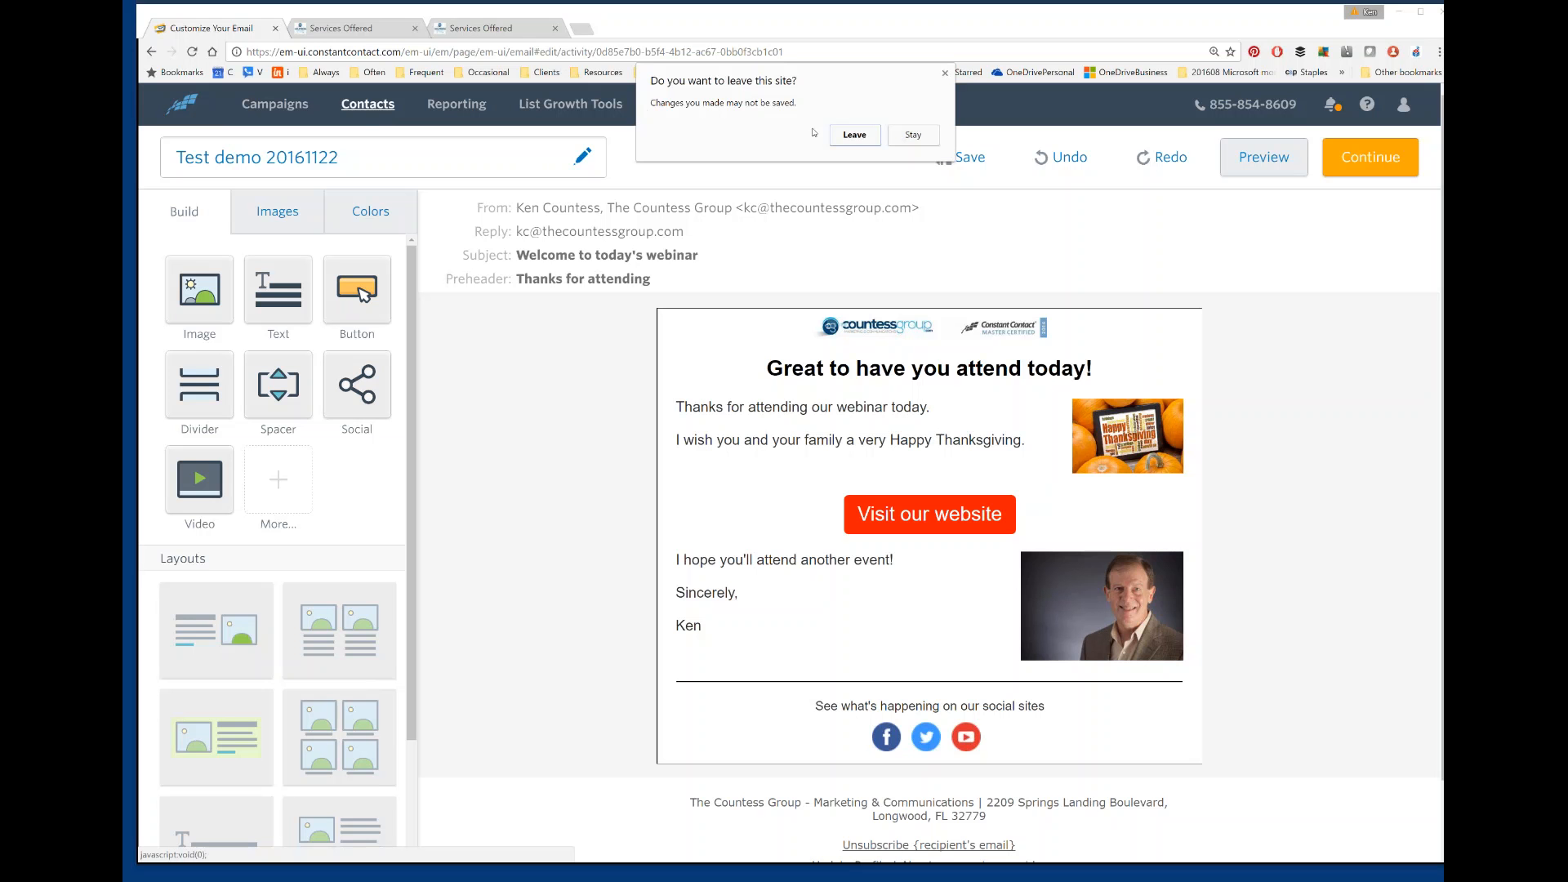
left_click(916, 132)
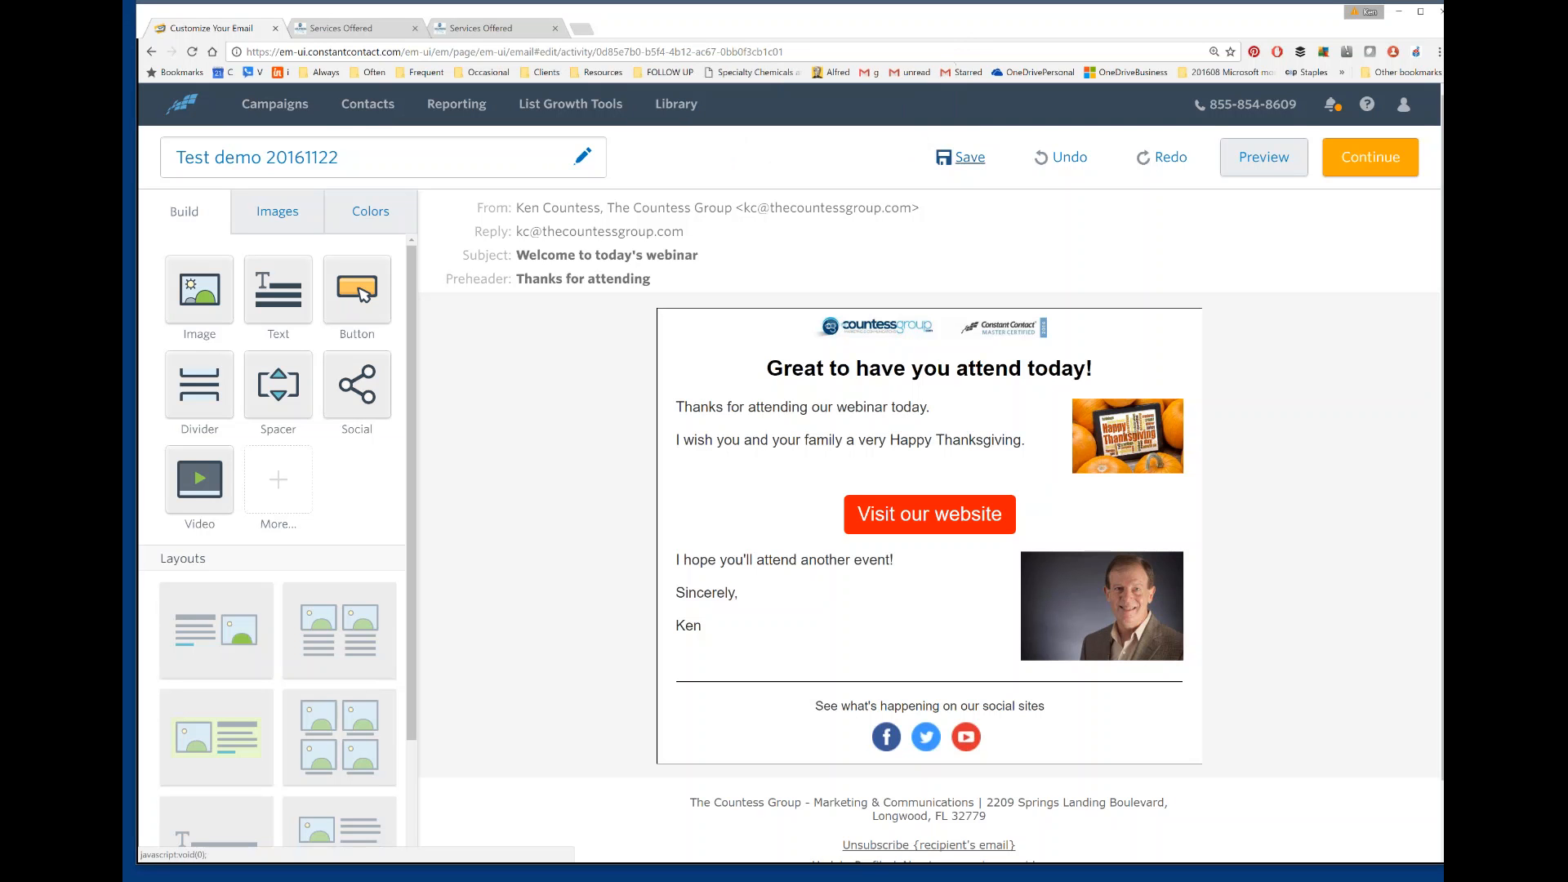
left_click(967, 158)
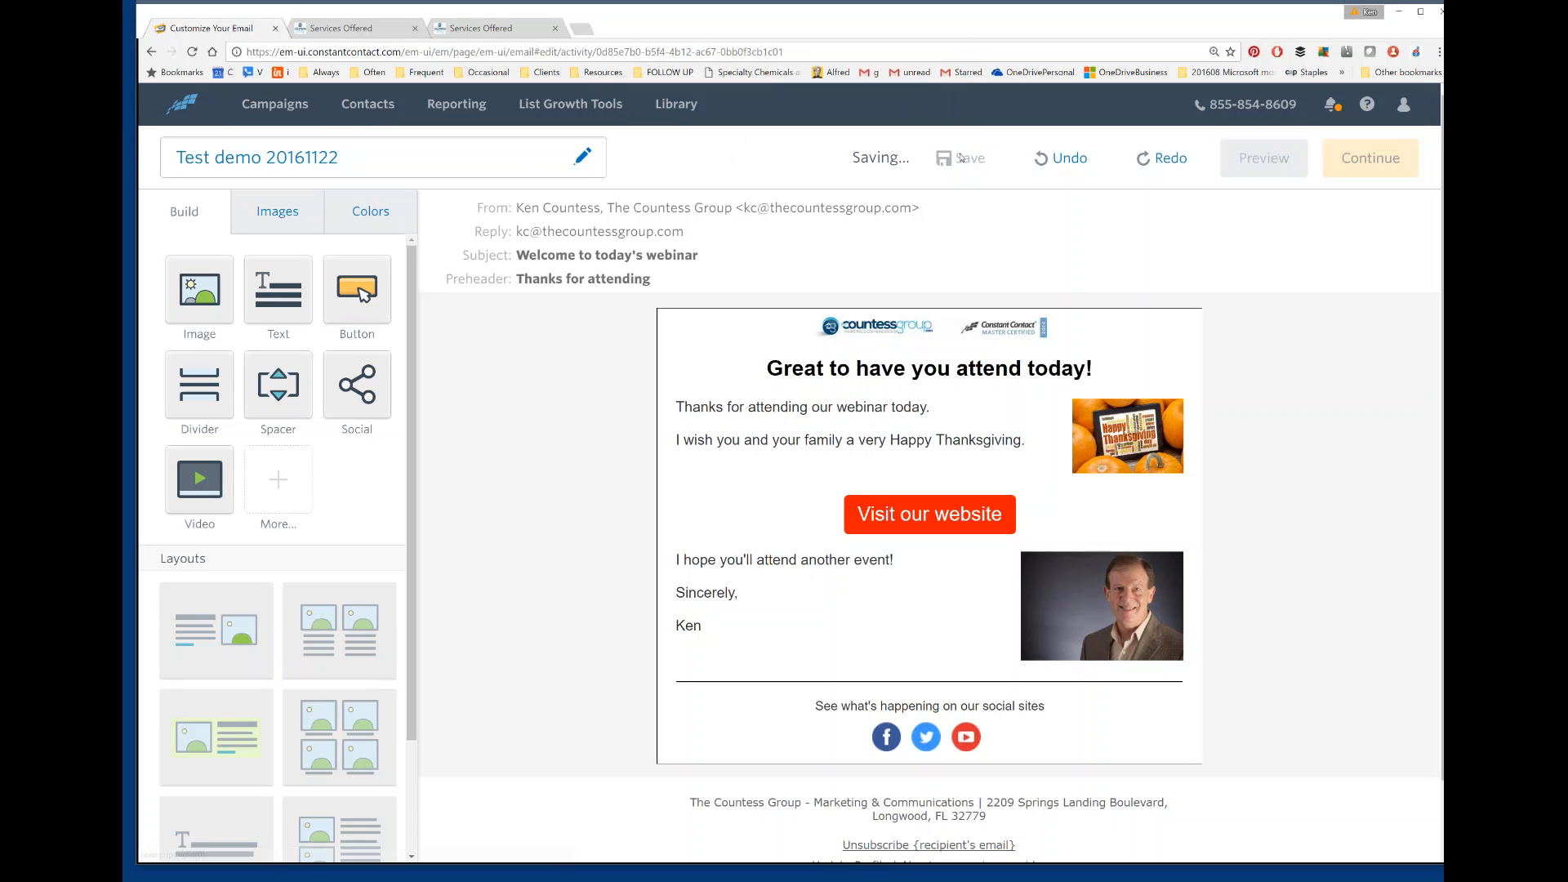
left_click(379, 105)
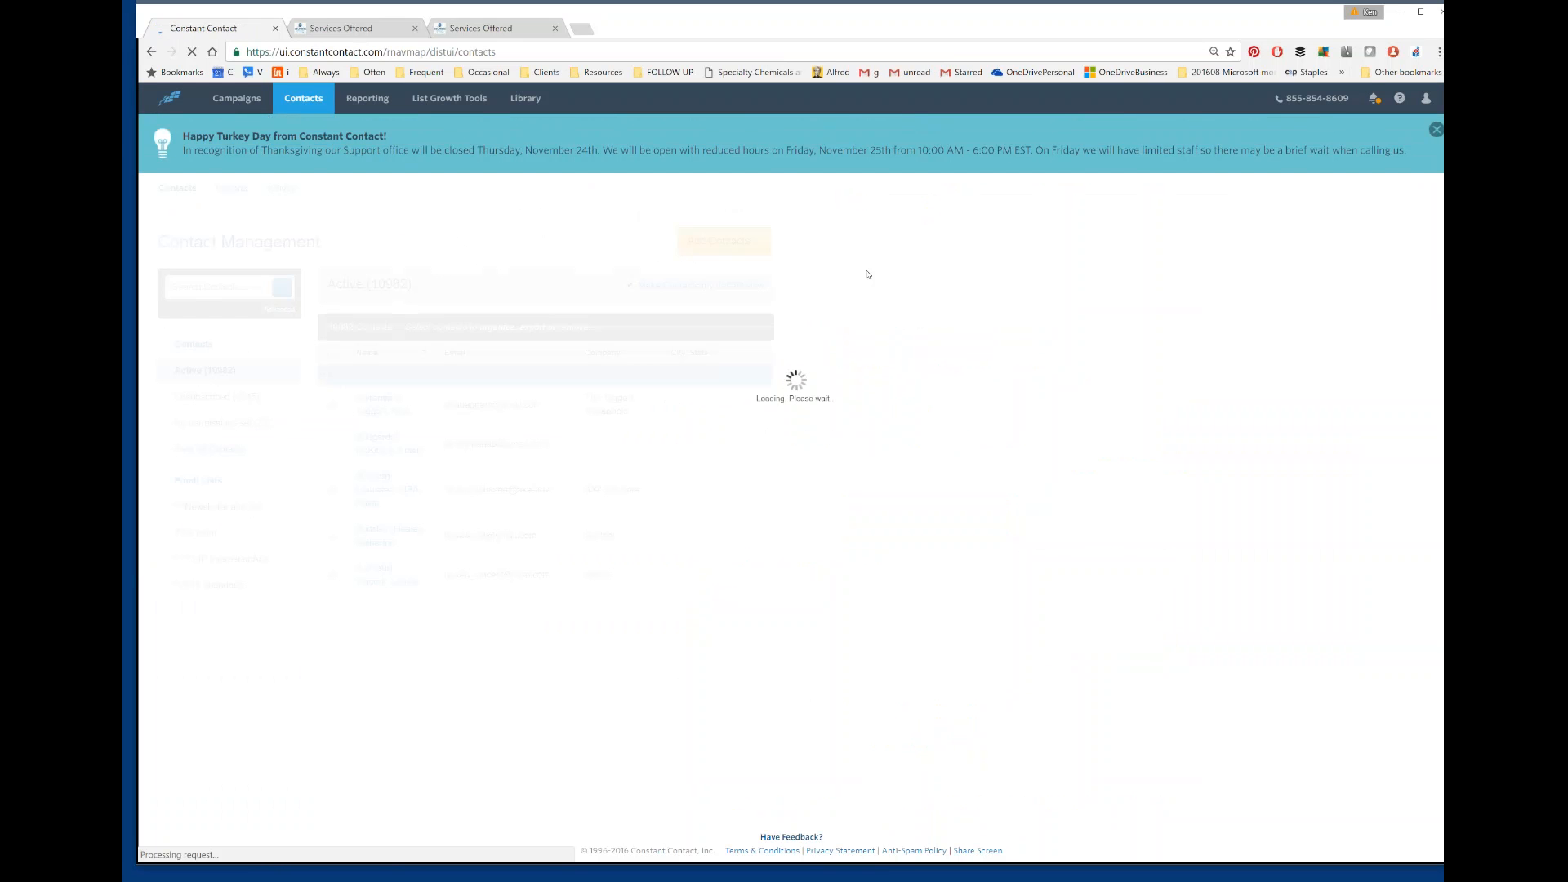
Start adding contacts by file upload and choose the DEMA attendee bounces 20161122-DESKTOP-2PV8NJO file
key("ctrl+plus")
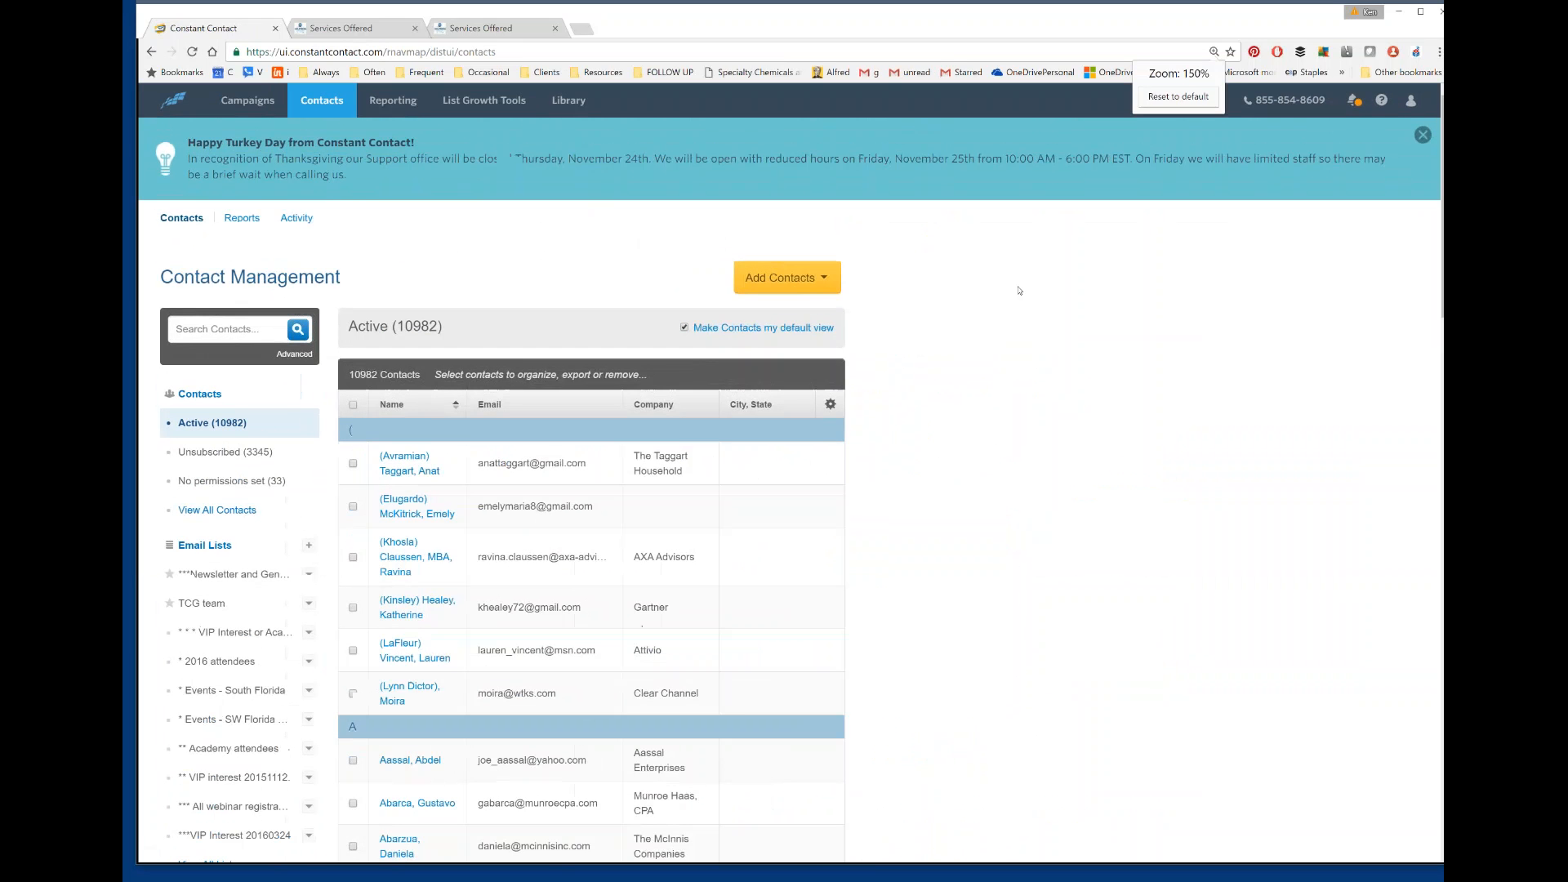
key("ctrl+plus")
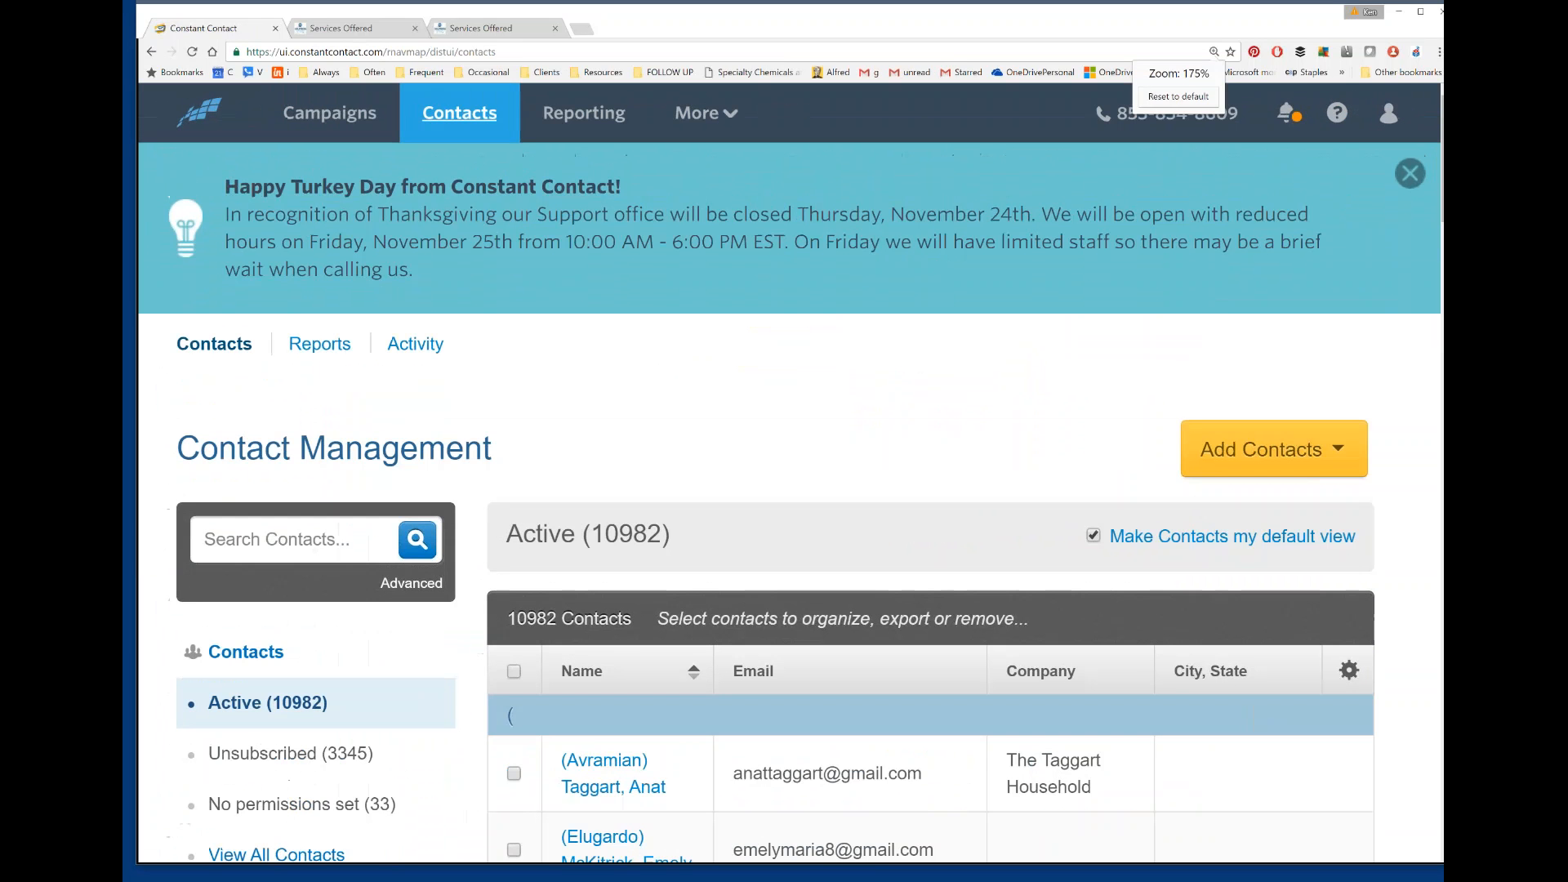
left_click(1269, 454)
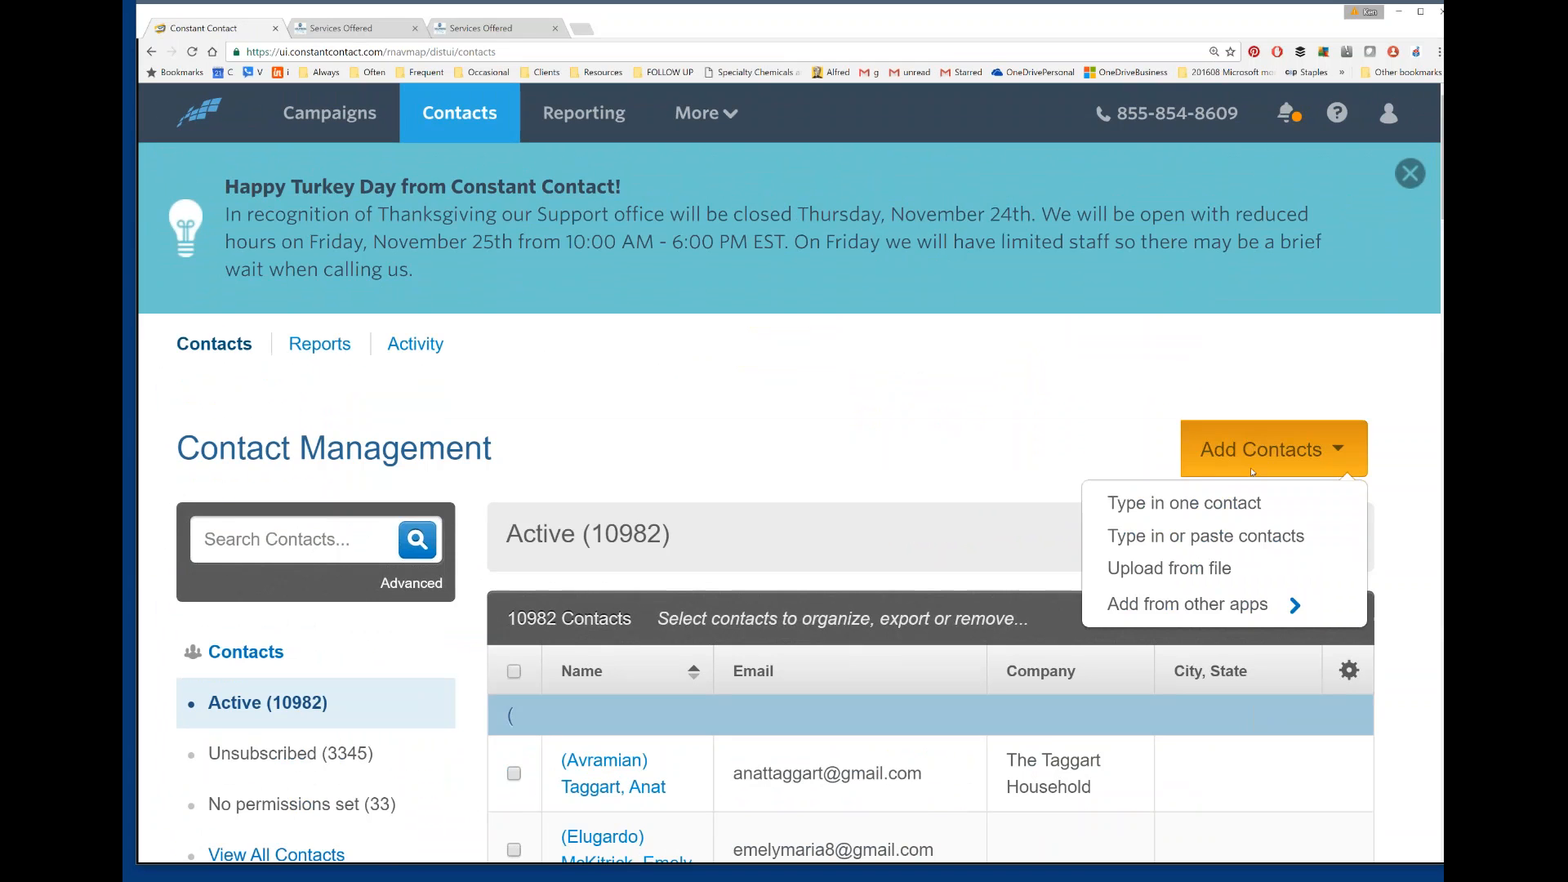
left_click(1207, 572)
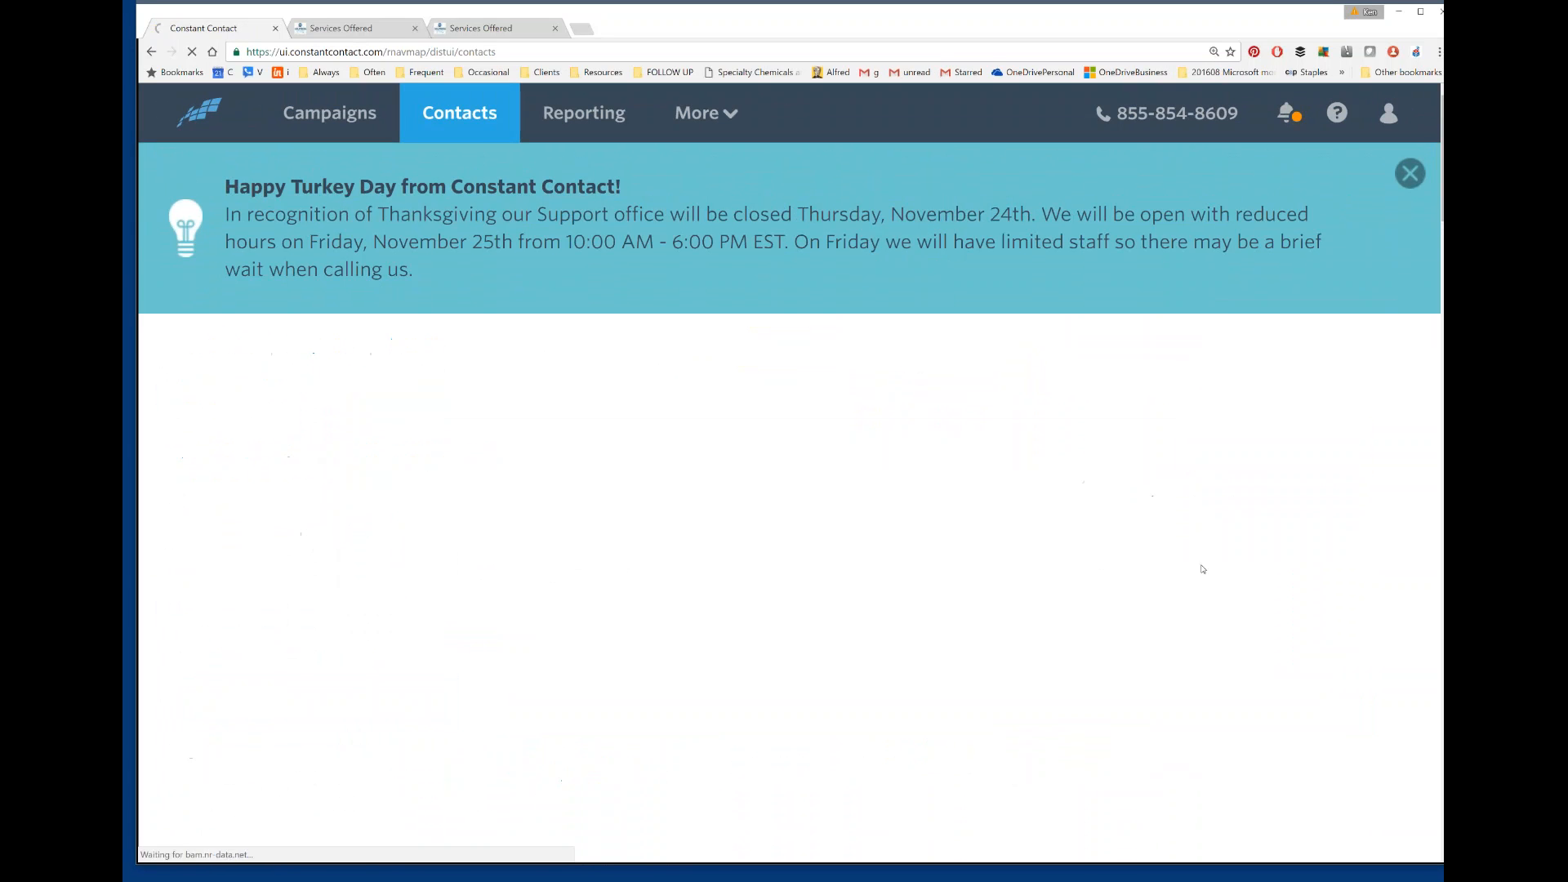
left_click(279, 531)
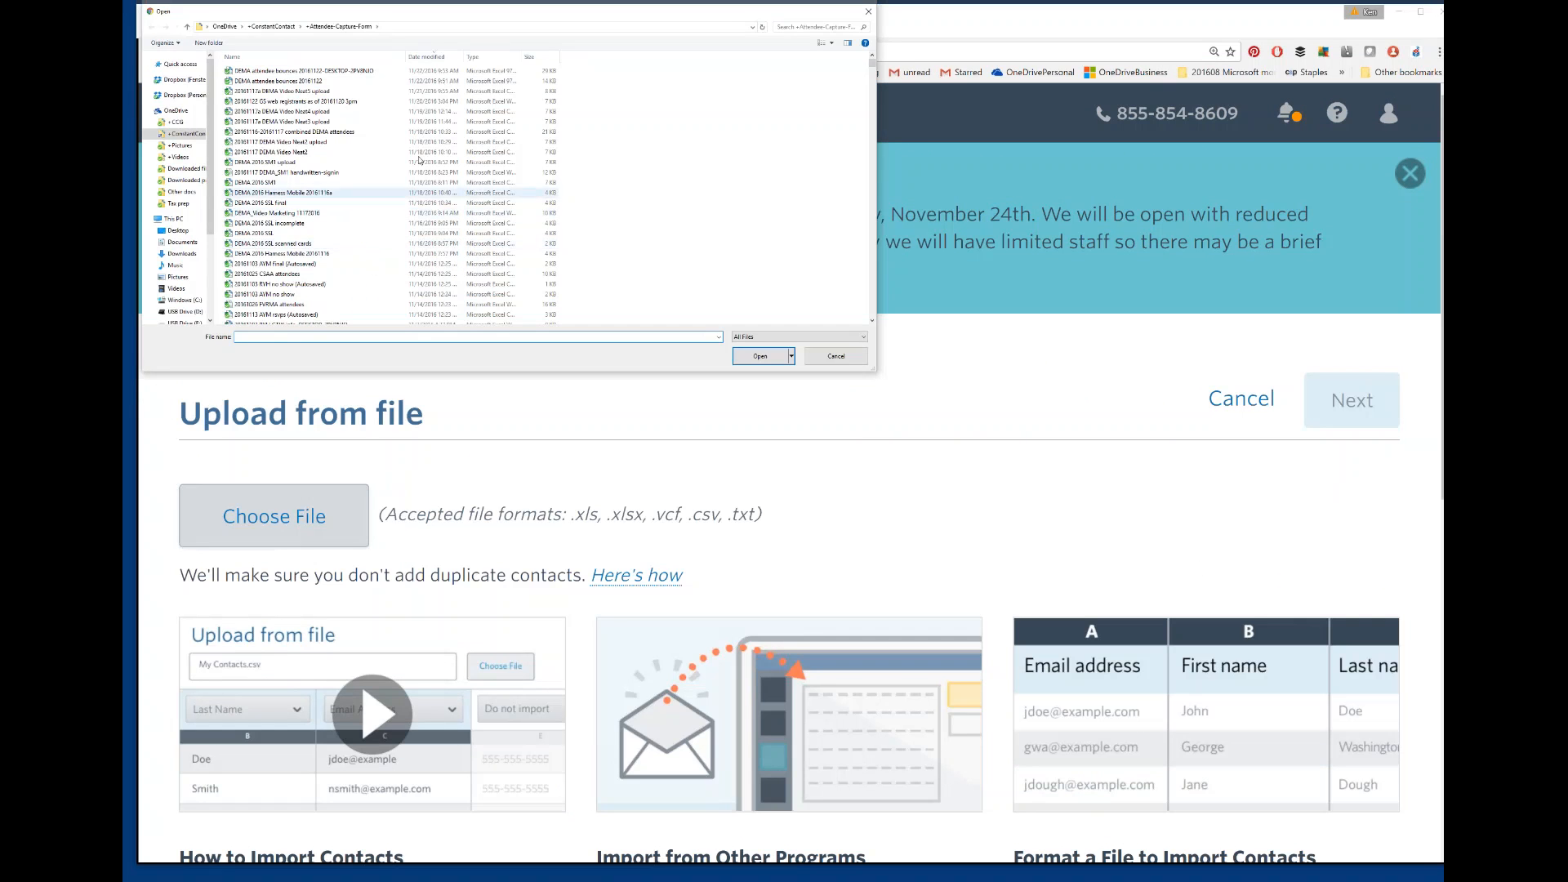
double_click(357, 71)
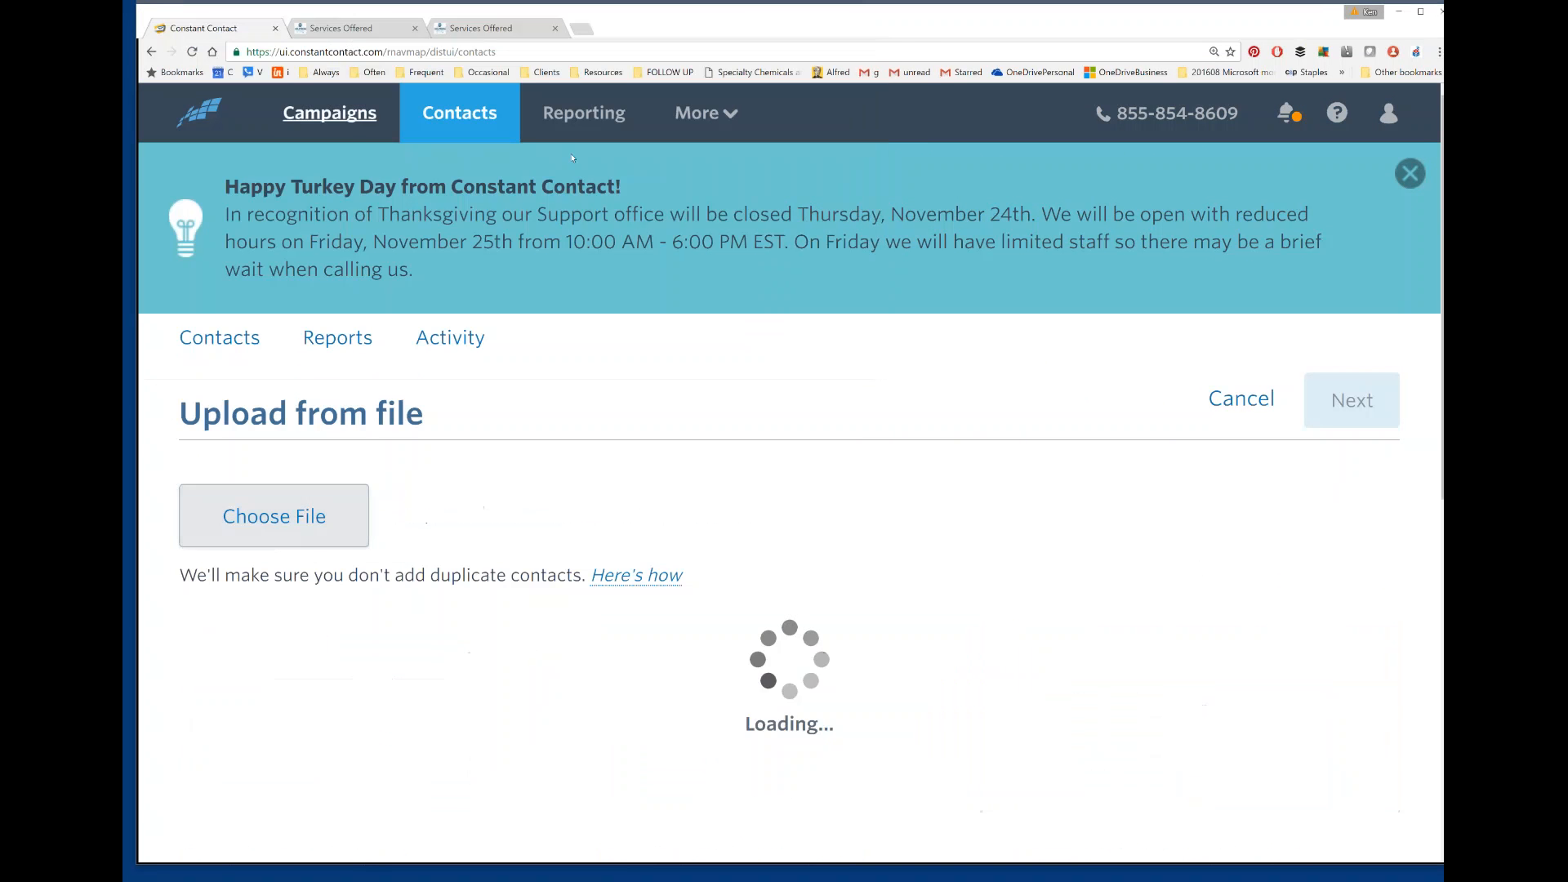
Check the column matching in the uploaded file's preview and continue to selecting the contact lists
scroll(683, 403, "down", 3)
scroll(708, 434, "down", 3)
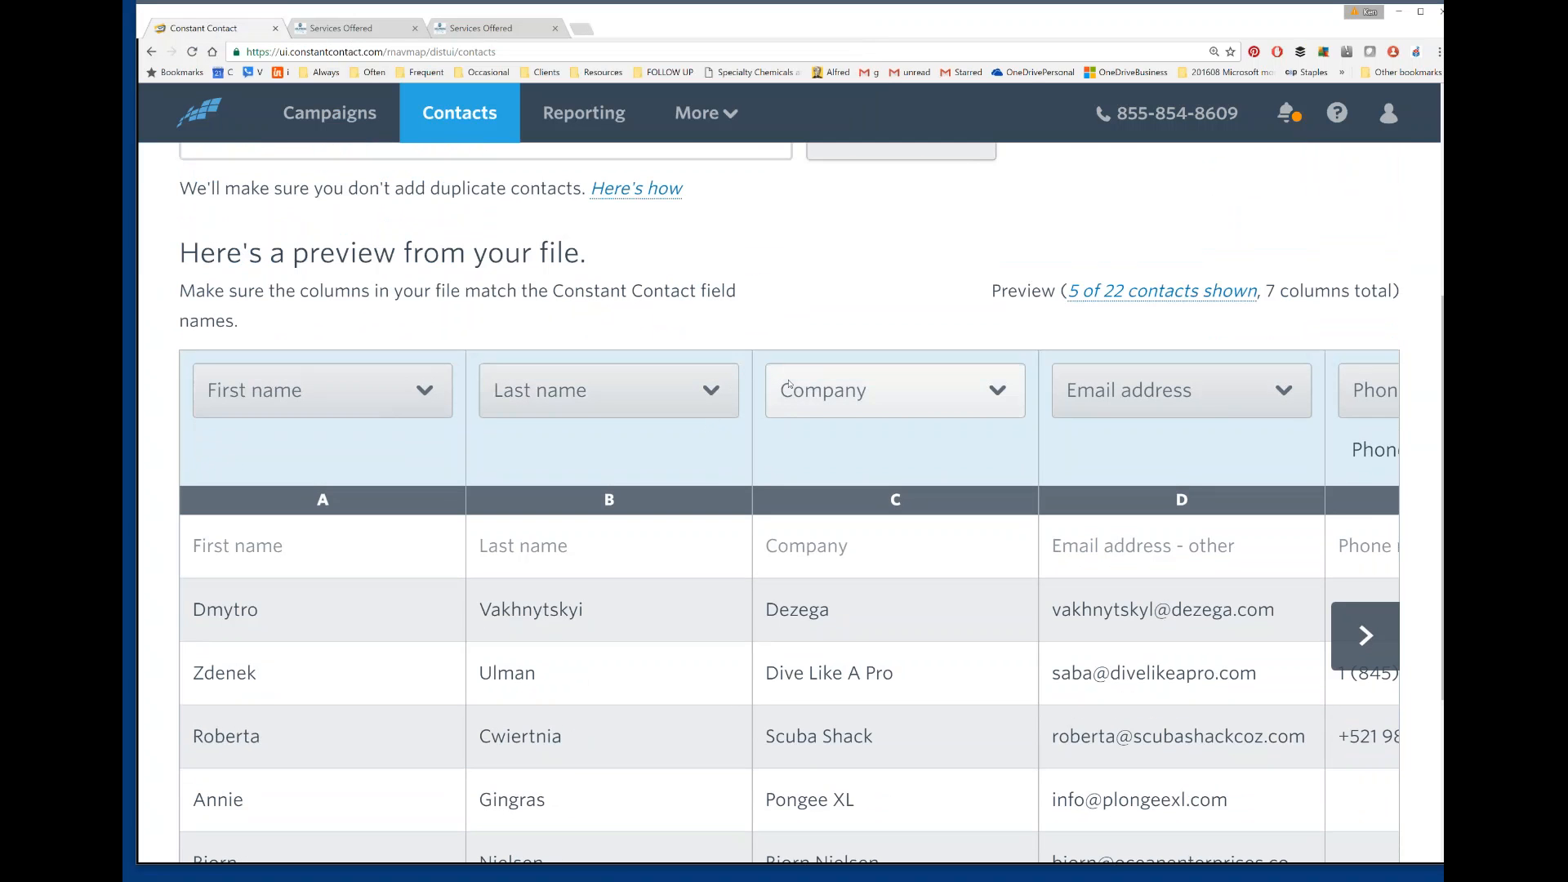
scroll(809, 384, "down", 1)
scroll(811, 382, "down", 2)
scroll(816, 385, "up", 8)
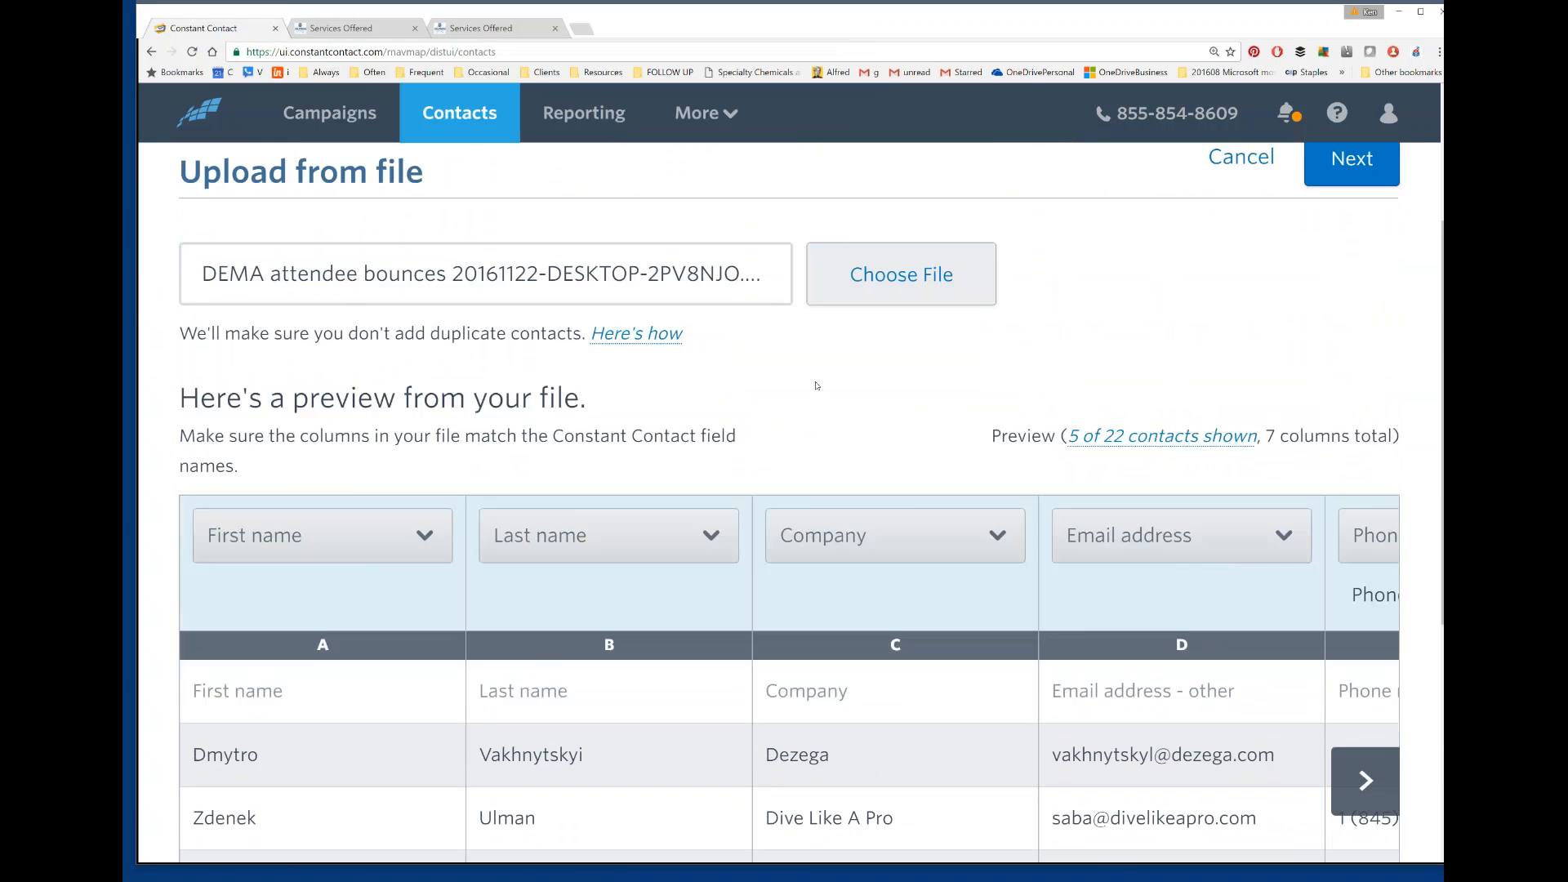
left_click(1367, 400)
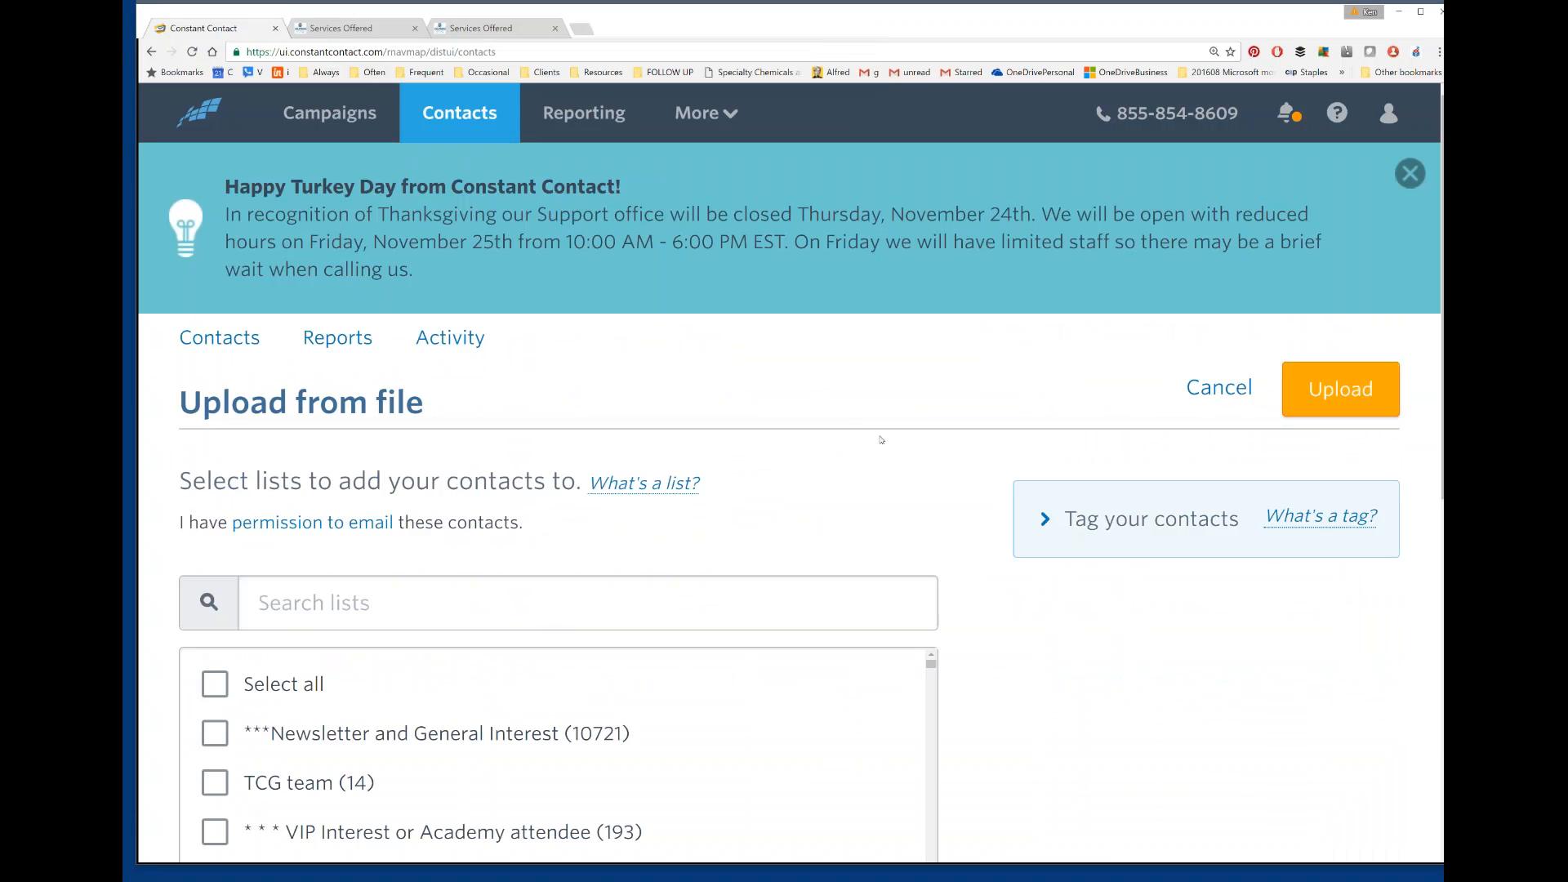
Expand the contact tagging options for the upload and select the 2016 attendee tag
left_click(1134, 518)
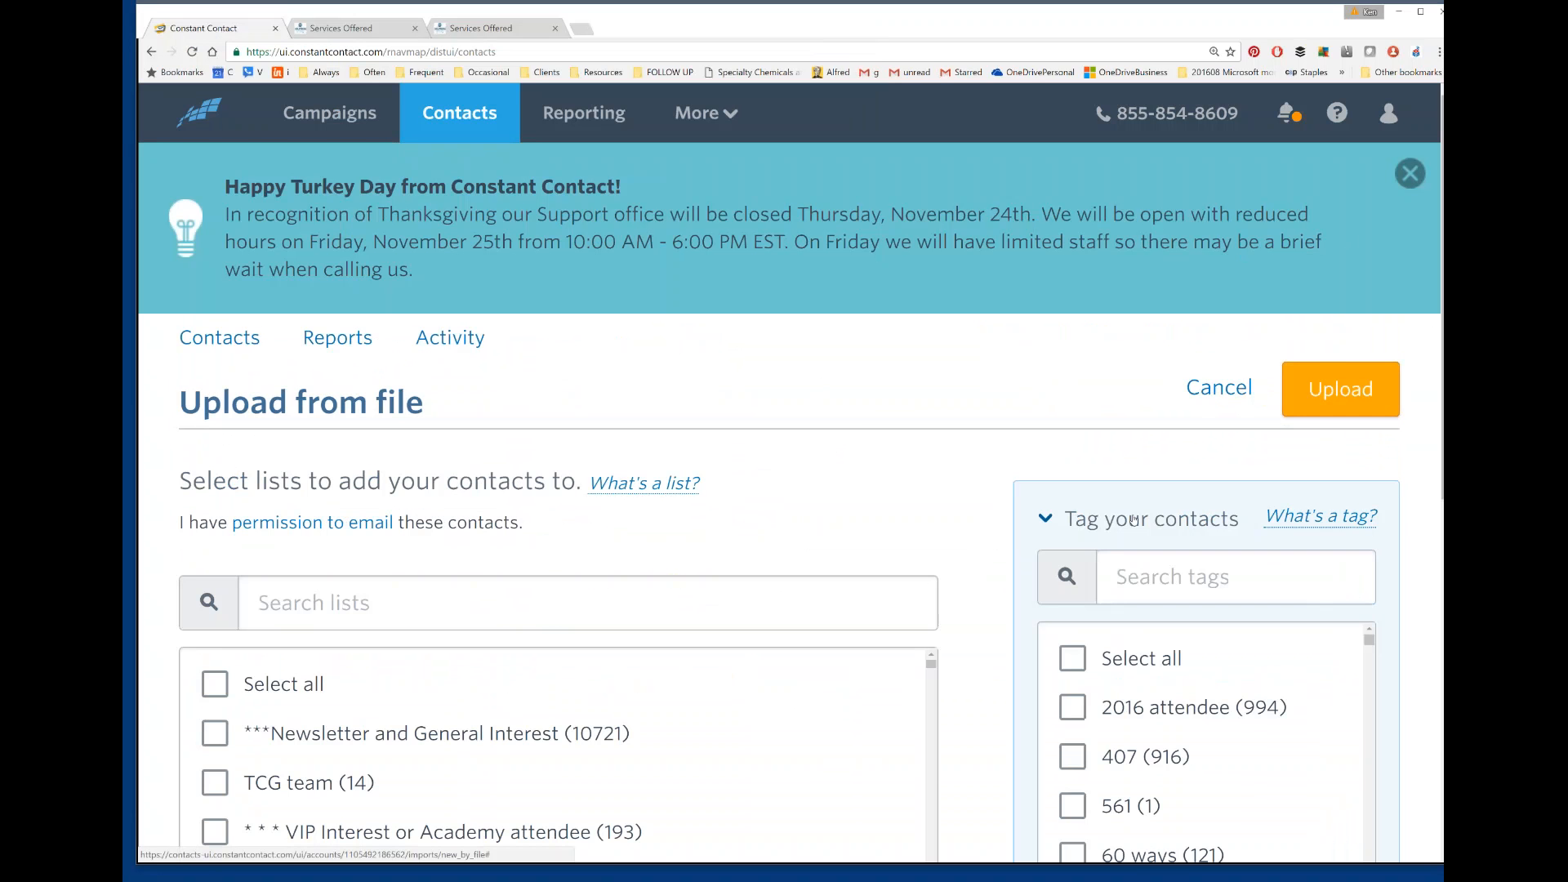
left_click(1073, 708)
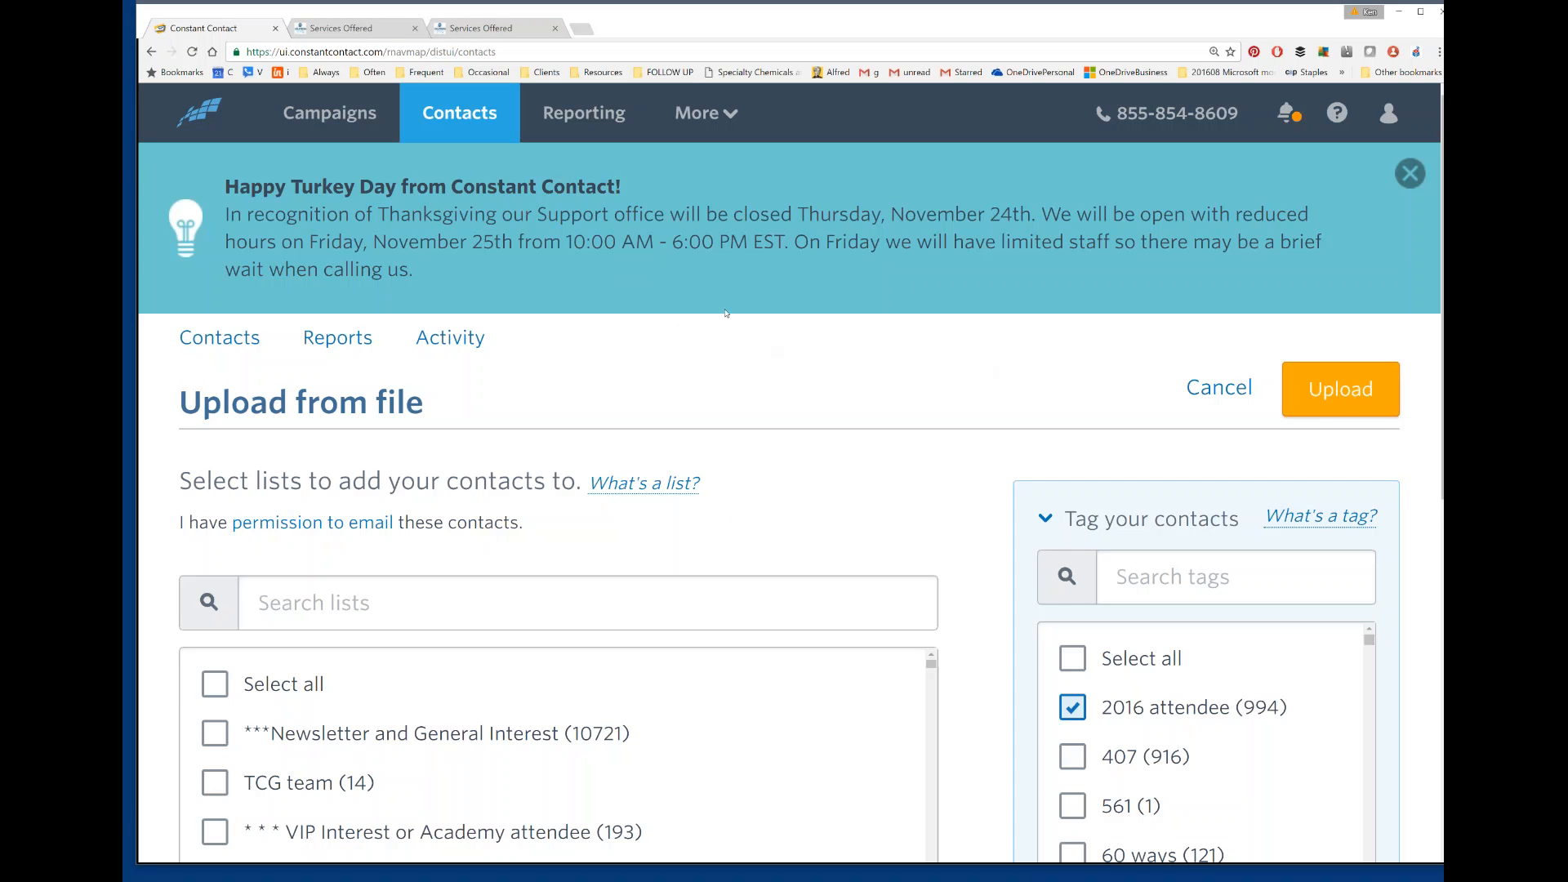
Open the campaign reporting page and review the Trend Overview chart and the table of the last 50 email campaigns
left_click(584, 113)
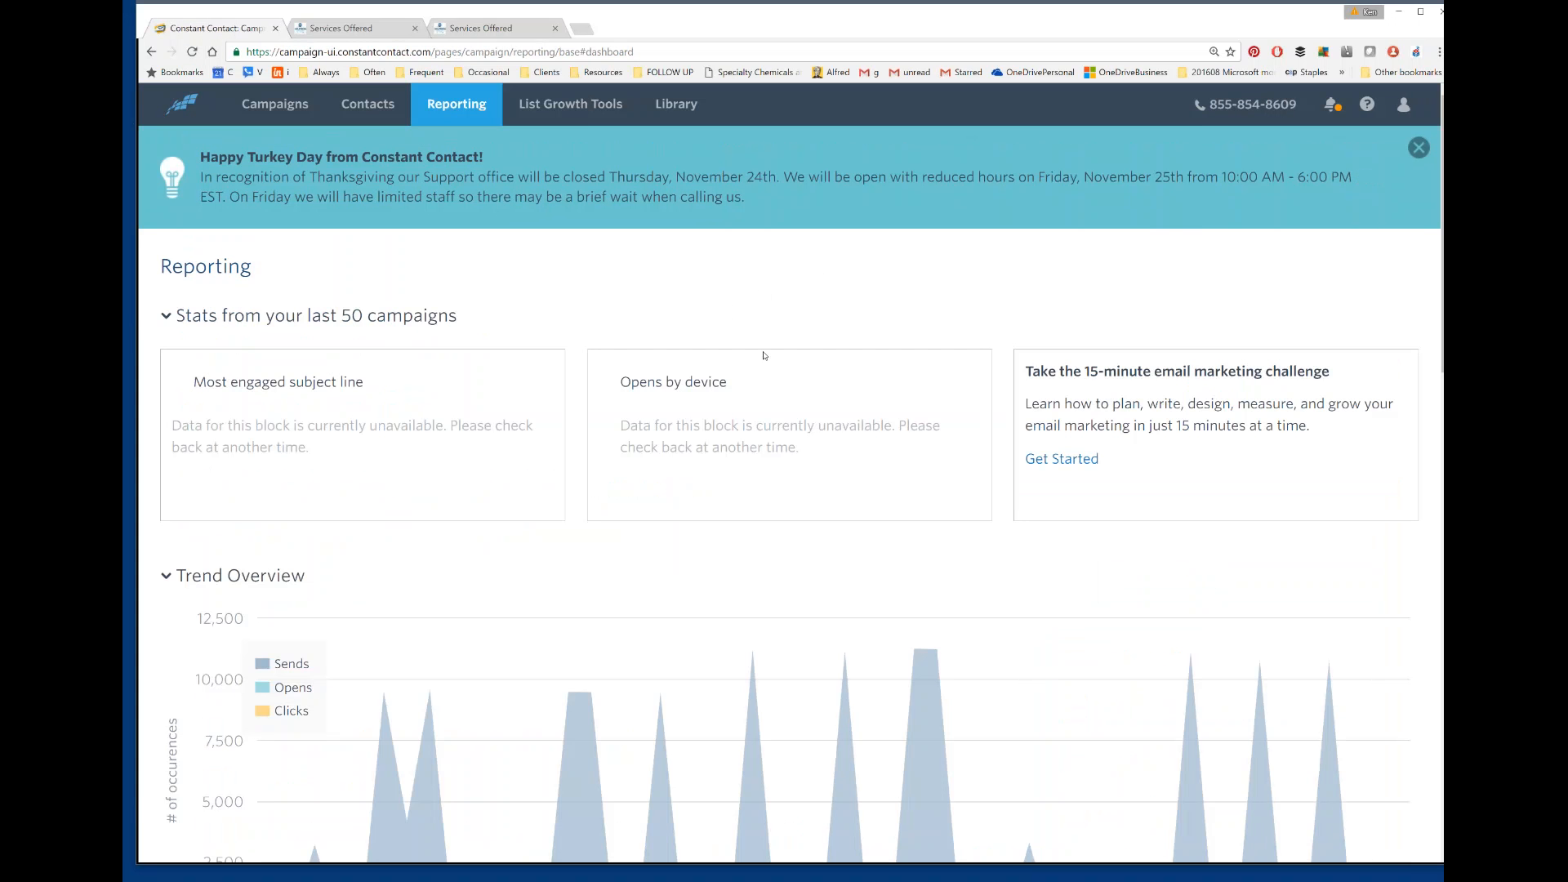
scroll(763, 356, "down", 4)
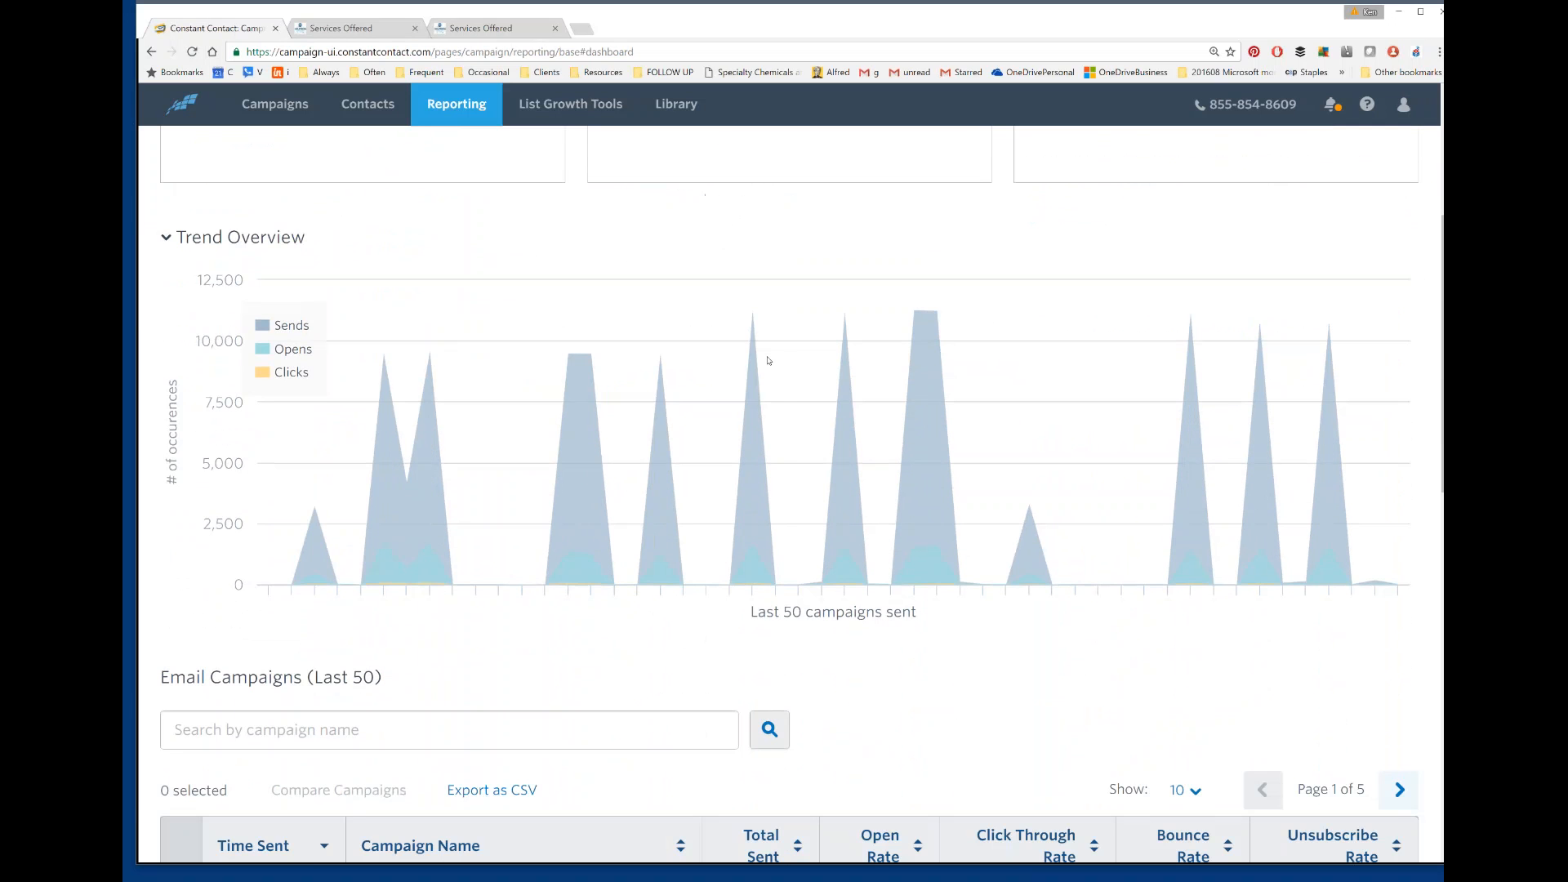
mouse_move(768, 360)
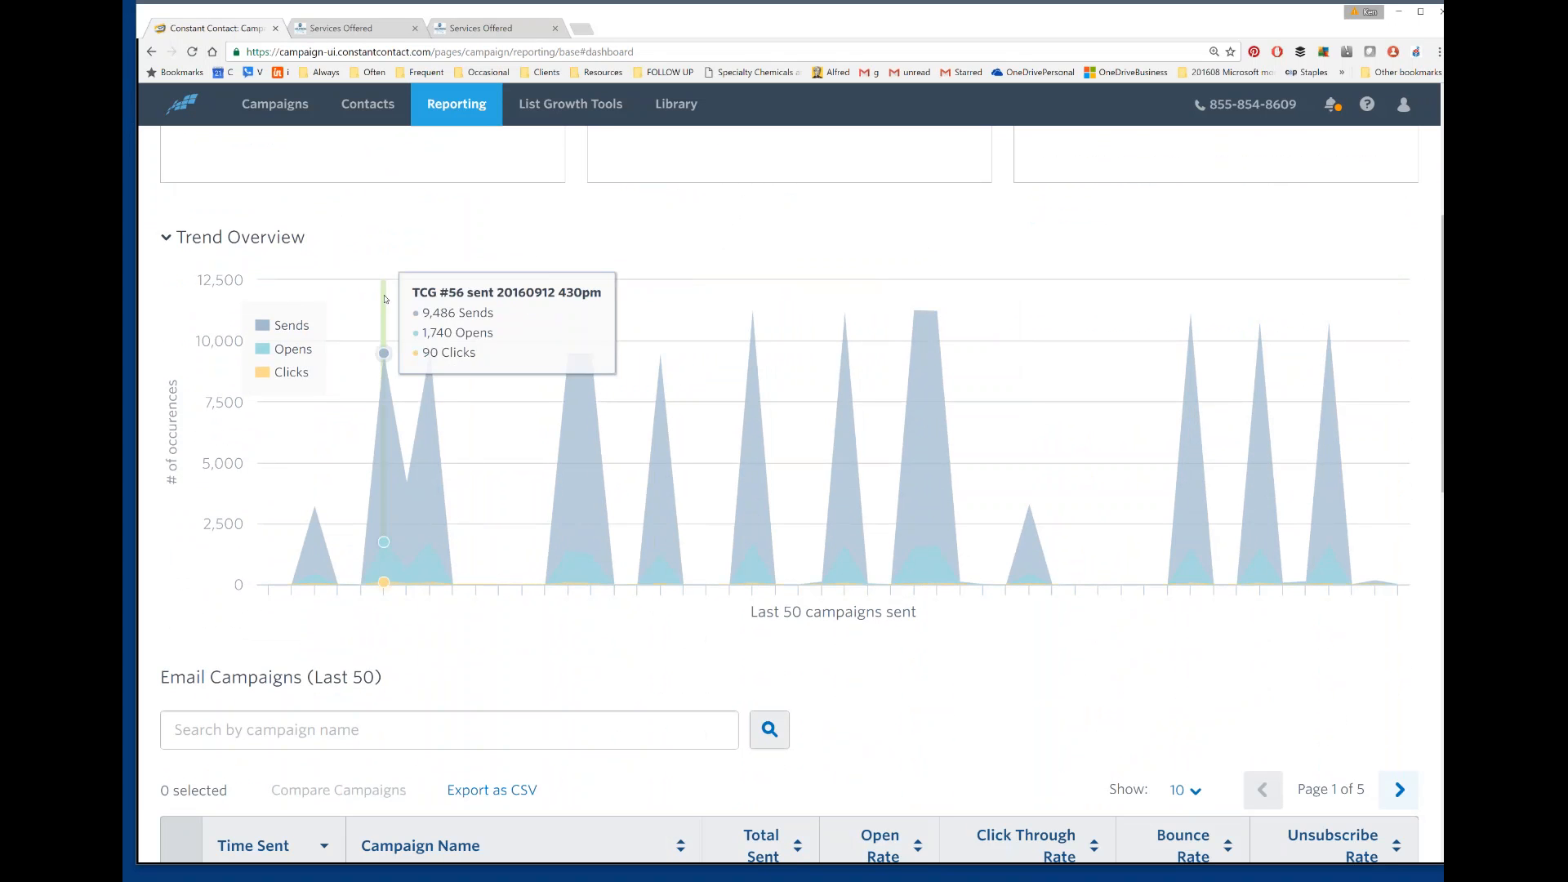
scroll(1059, 524, "down", 6)
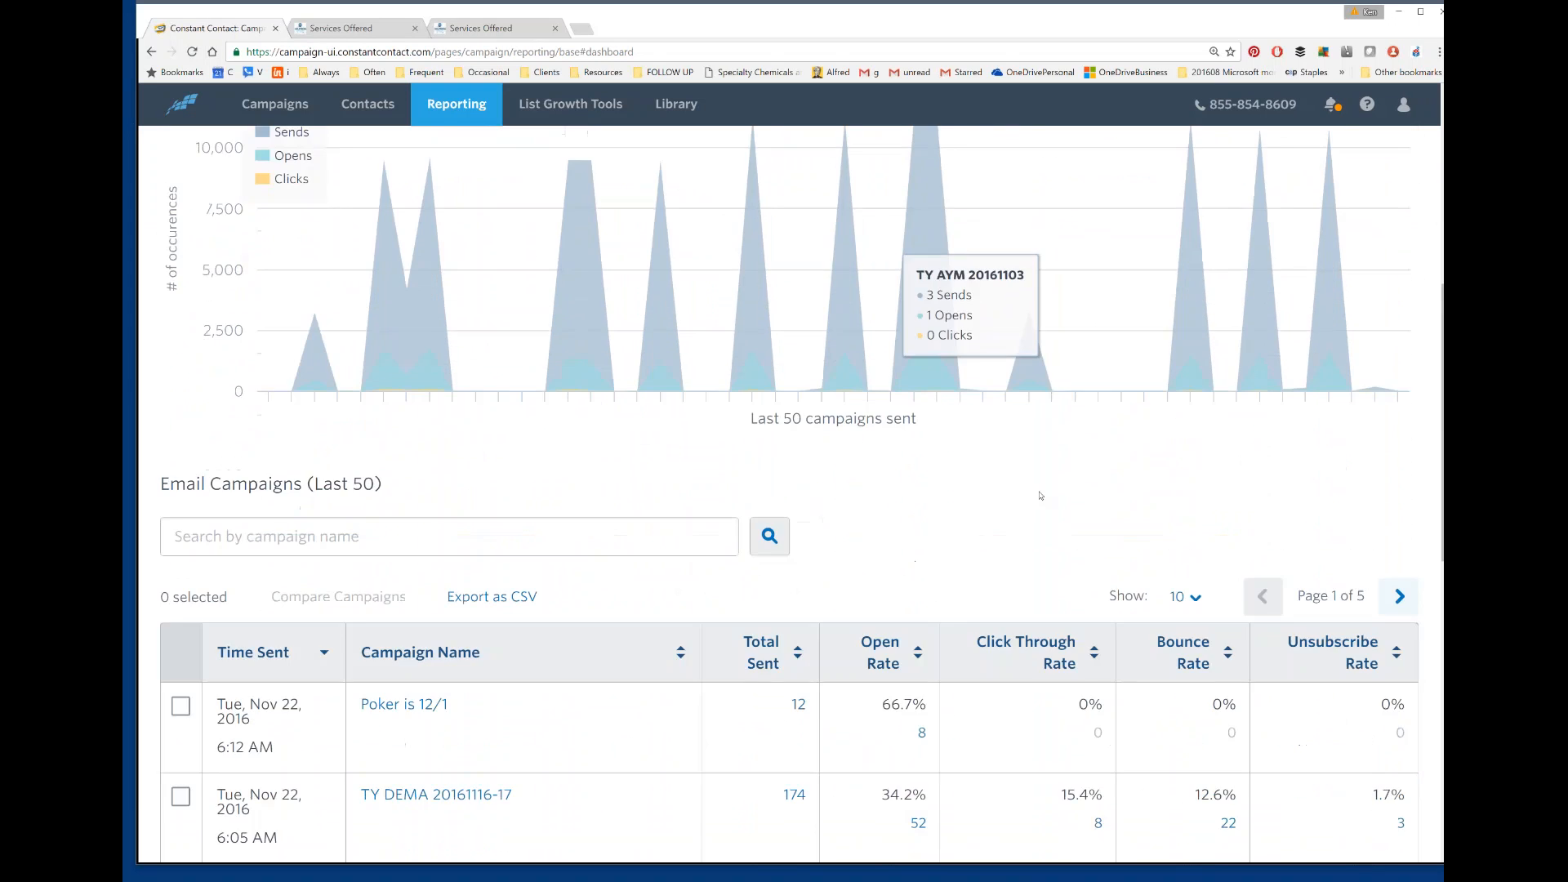
scroll(1039, 485, "down", 1)
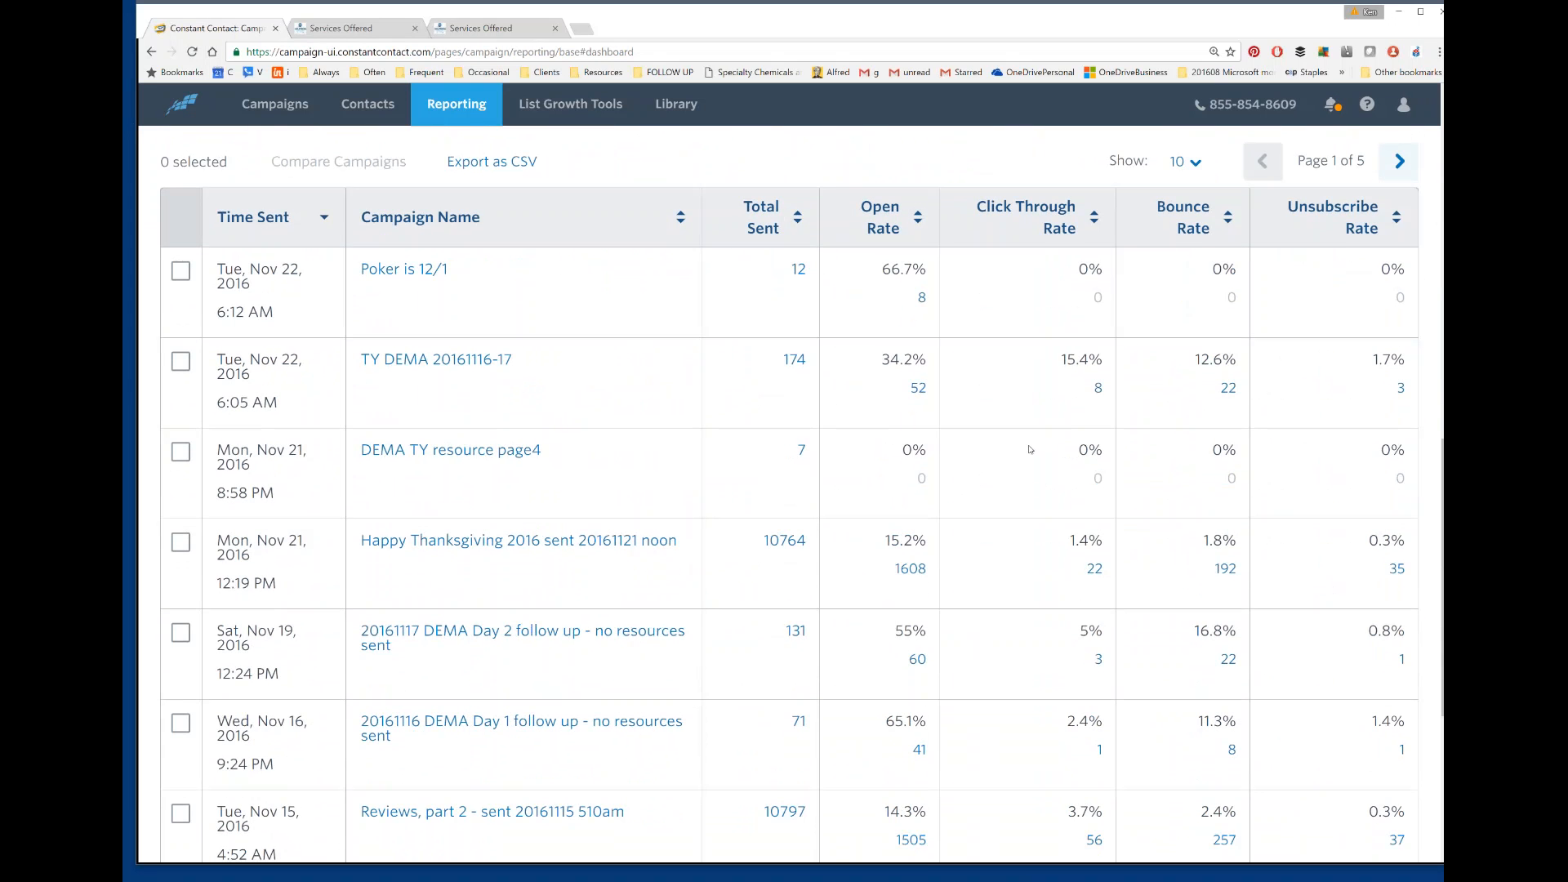
scroll(1029, 440, "down", 2)
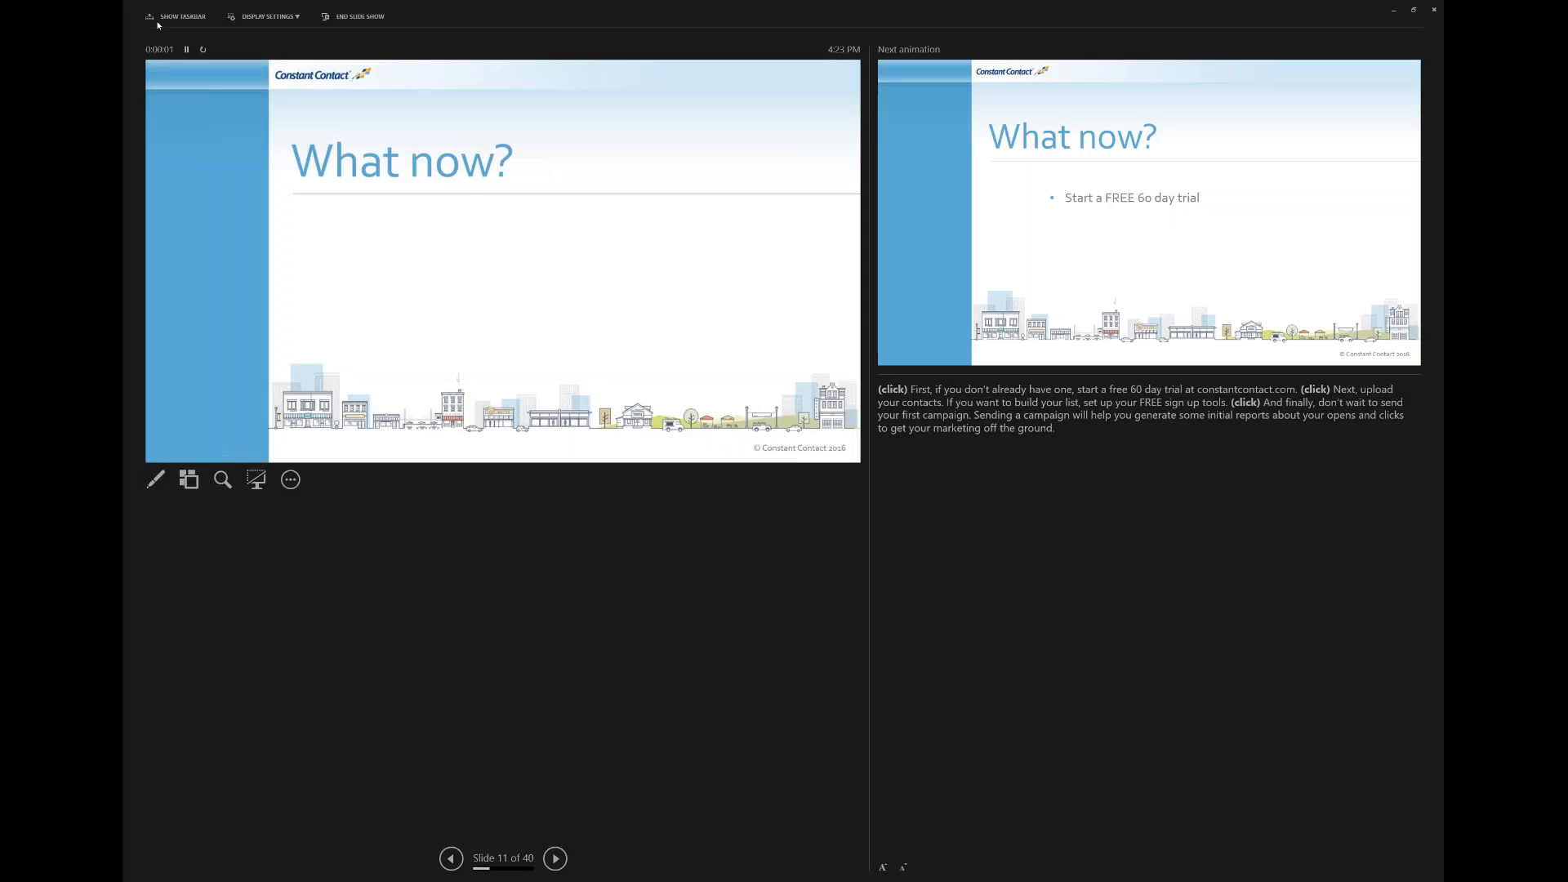
In the PowerPoint slide show, swap Presenter View and Slide Show, and reveal the first bullet on the "What now?" slide
left_click(272, 17)
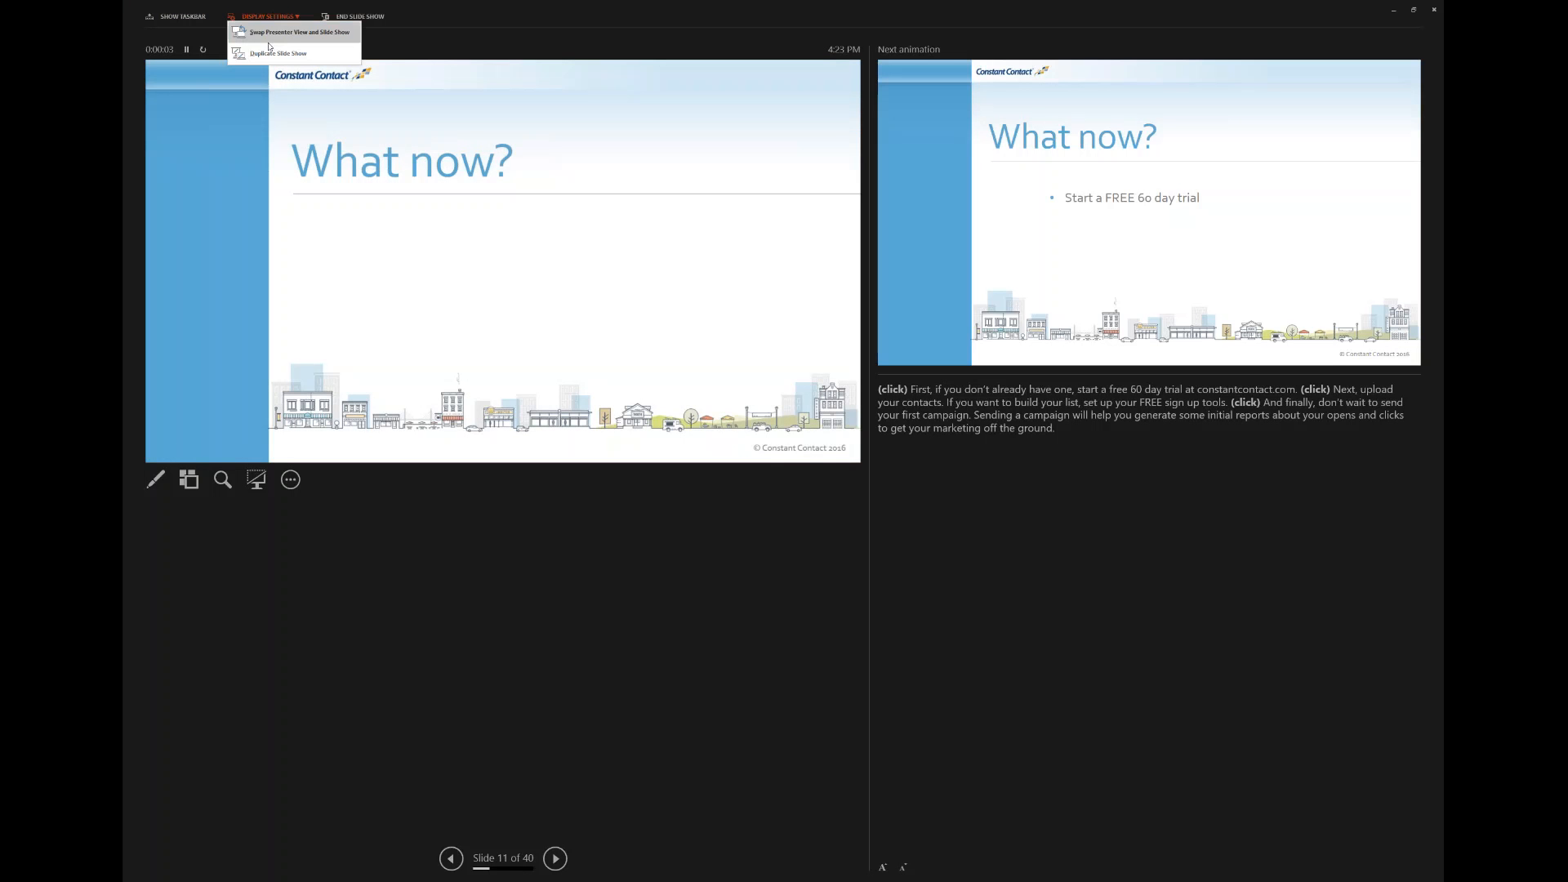
left_click(267, 36)
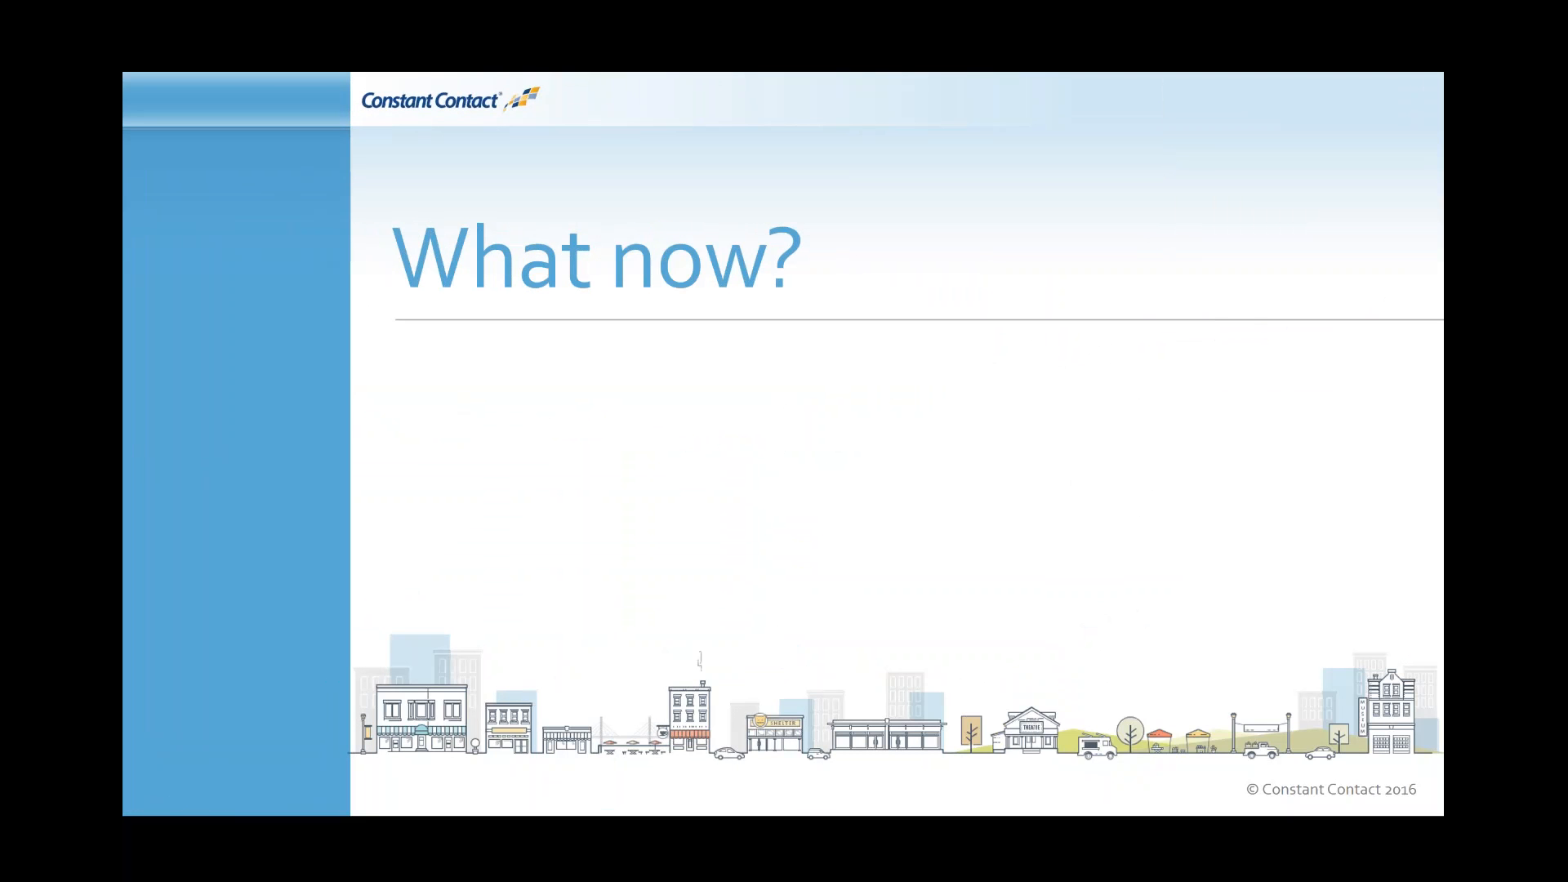
key("Right")
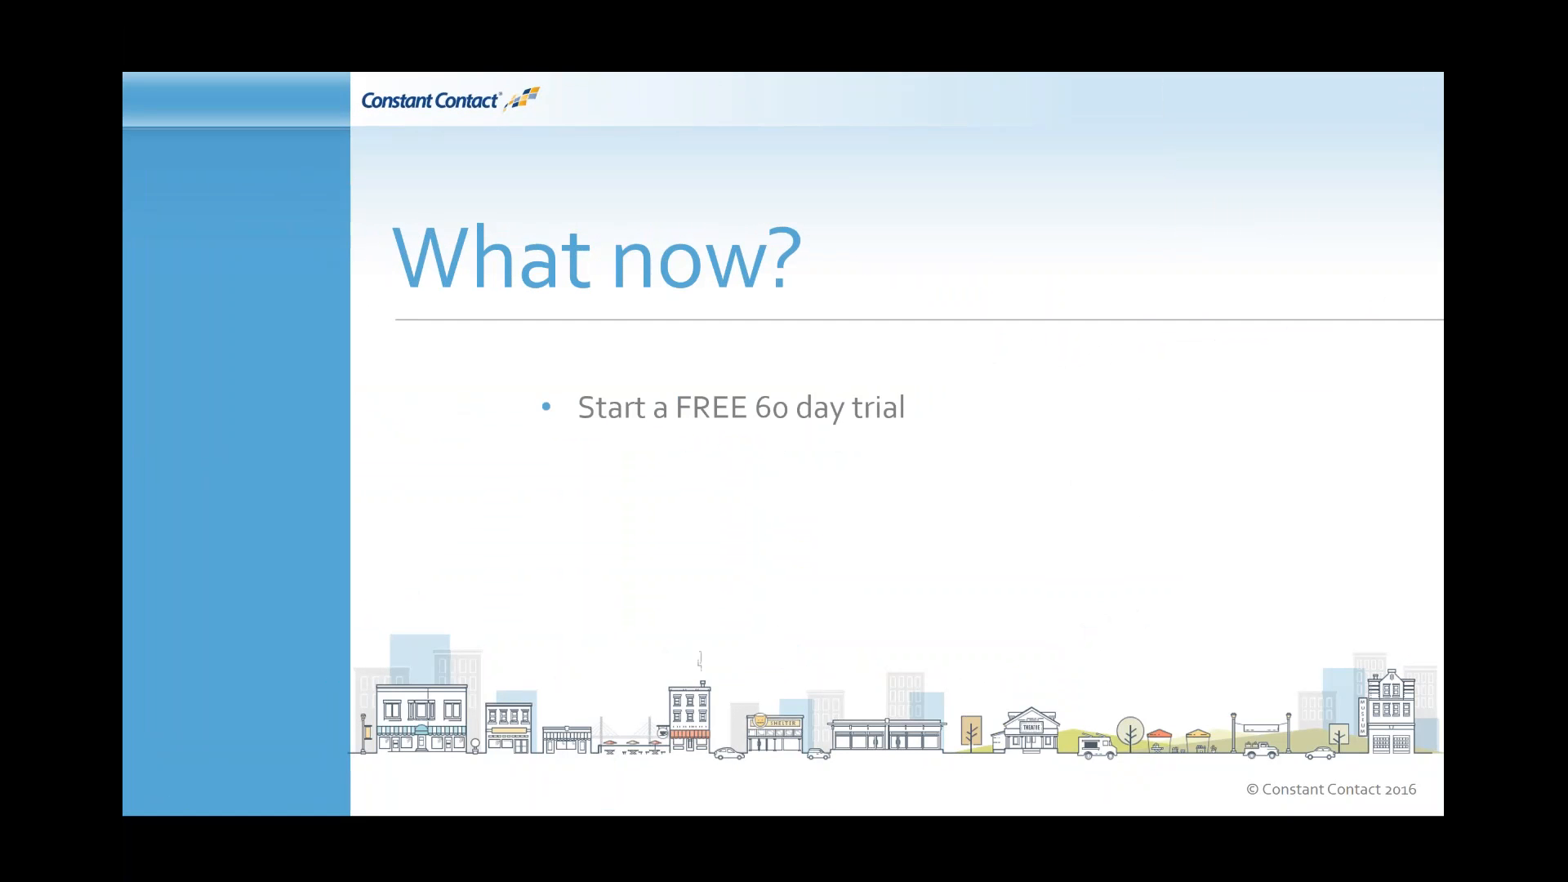